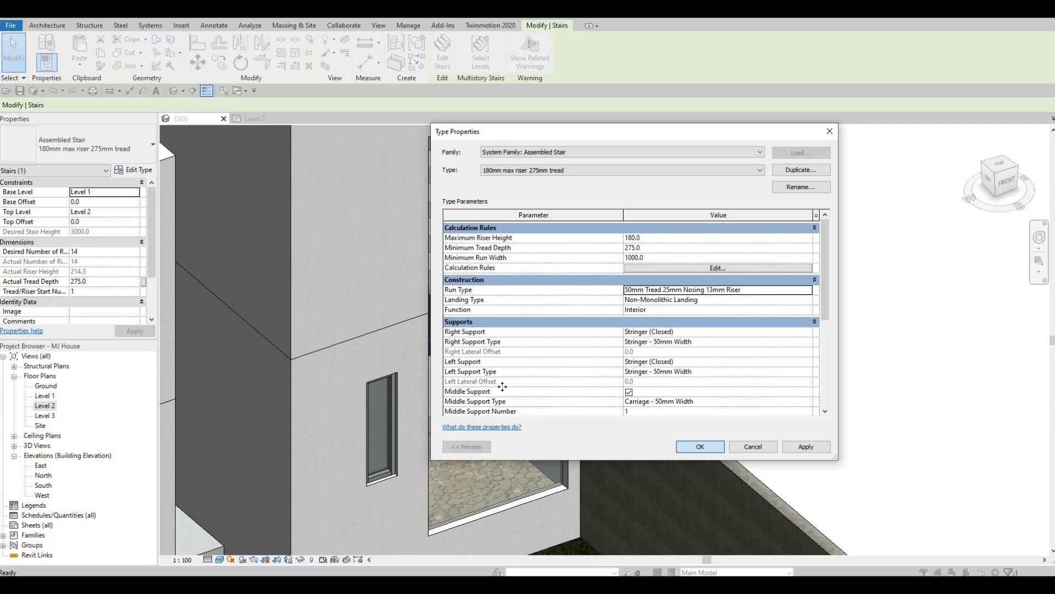
- Set the tread thickness of the assembled stair's run type, 50mm Tread 25mm Nosing 13mm Riser, to 100 mm
scroll(648, 348, "up", 3)
key("Escape")
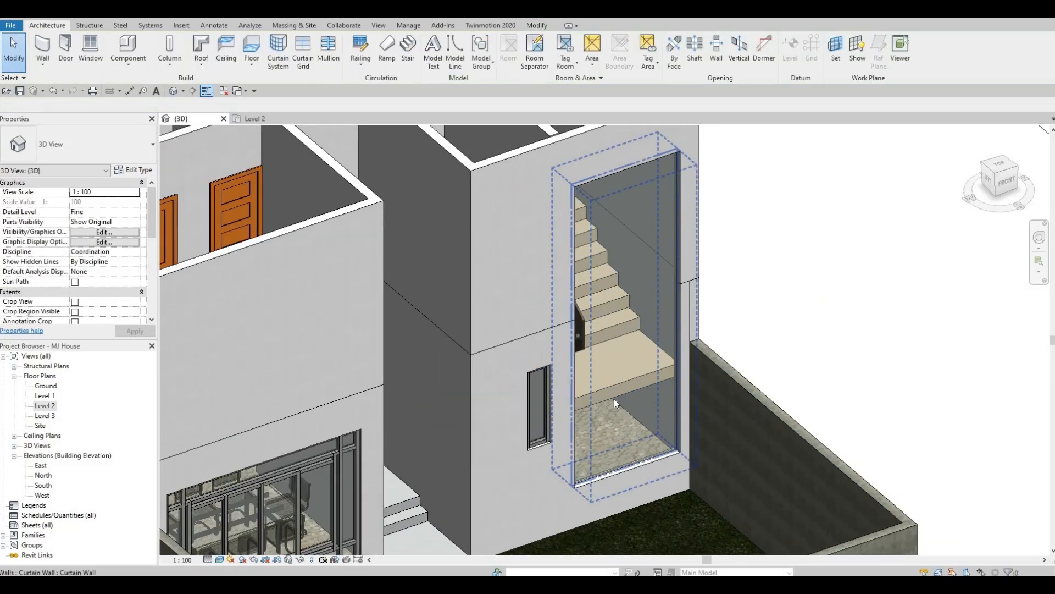
scroll(613, 400, "up", 3)
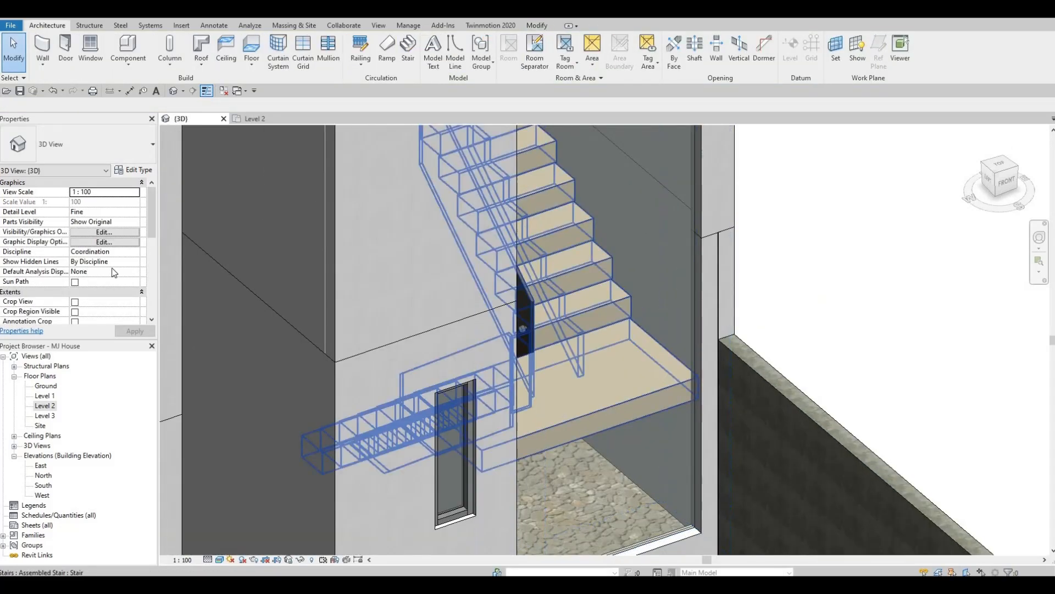
left_click(595, 264)
left_click(134, 170)
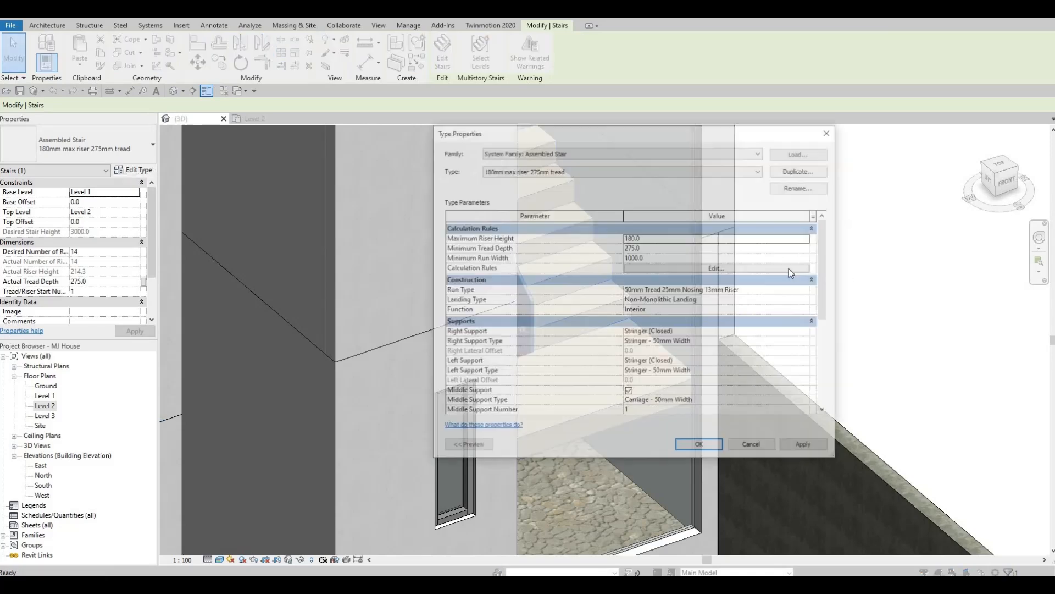
left_click(811, 292)
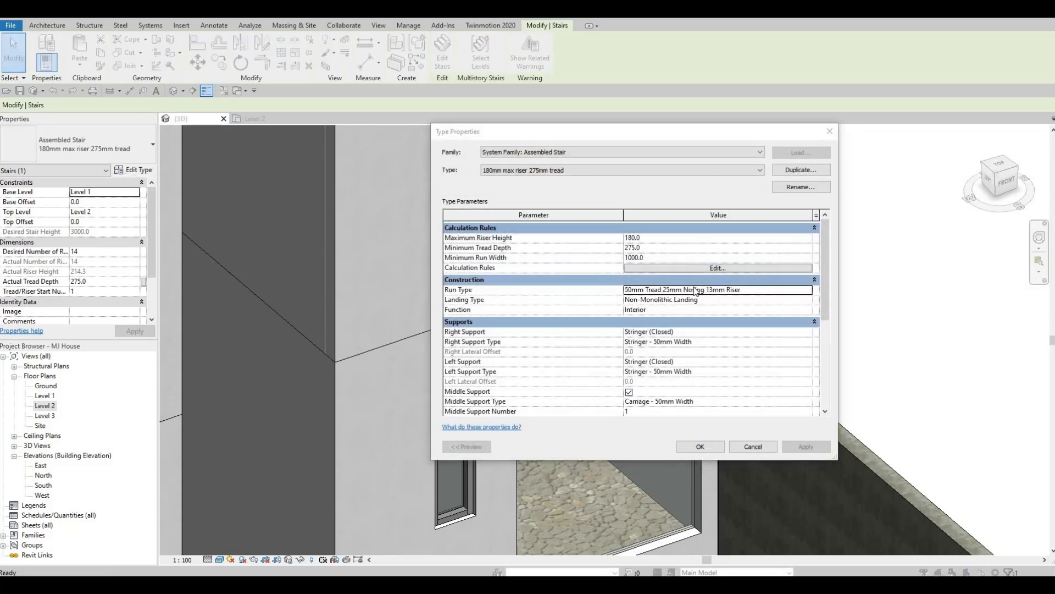
left_click(809, 289)
left_click(686, 279)
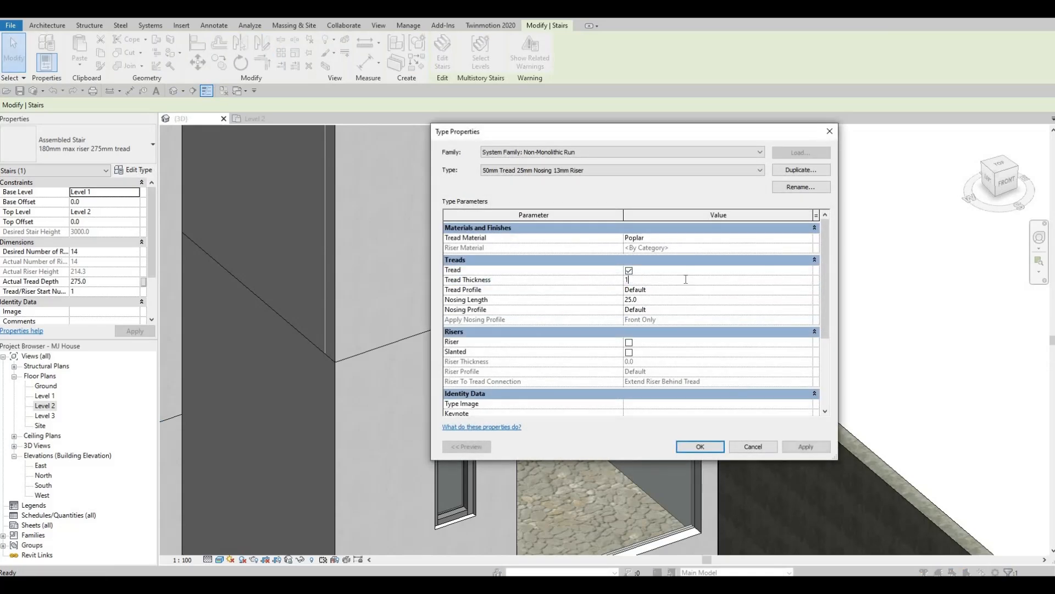
type("100")
left_click(815, 450)
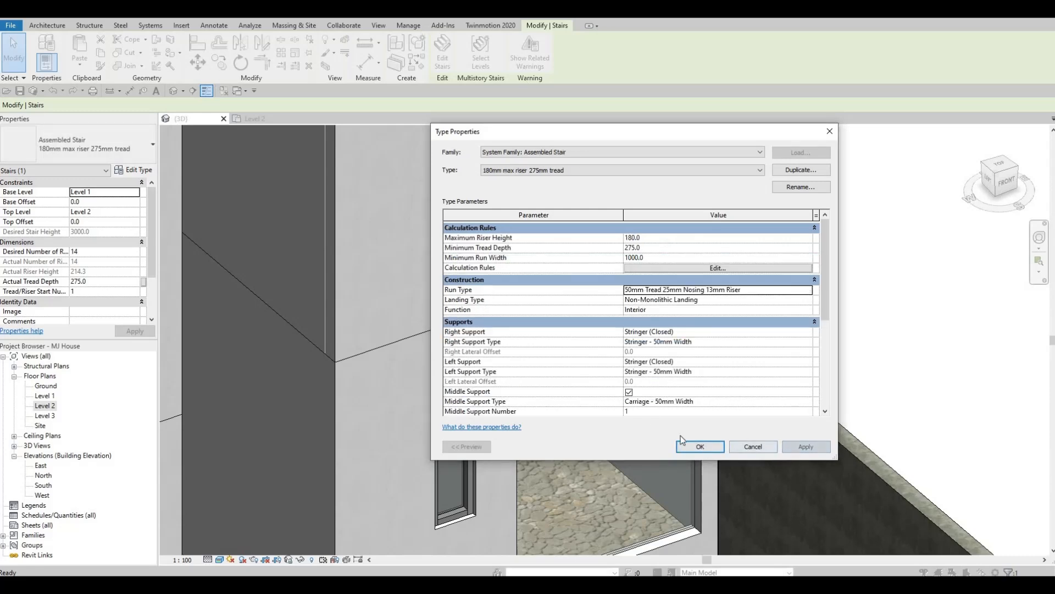
left_click(685, 443)
key("Escape")
scroll(522, 371, "down", 2)
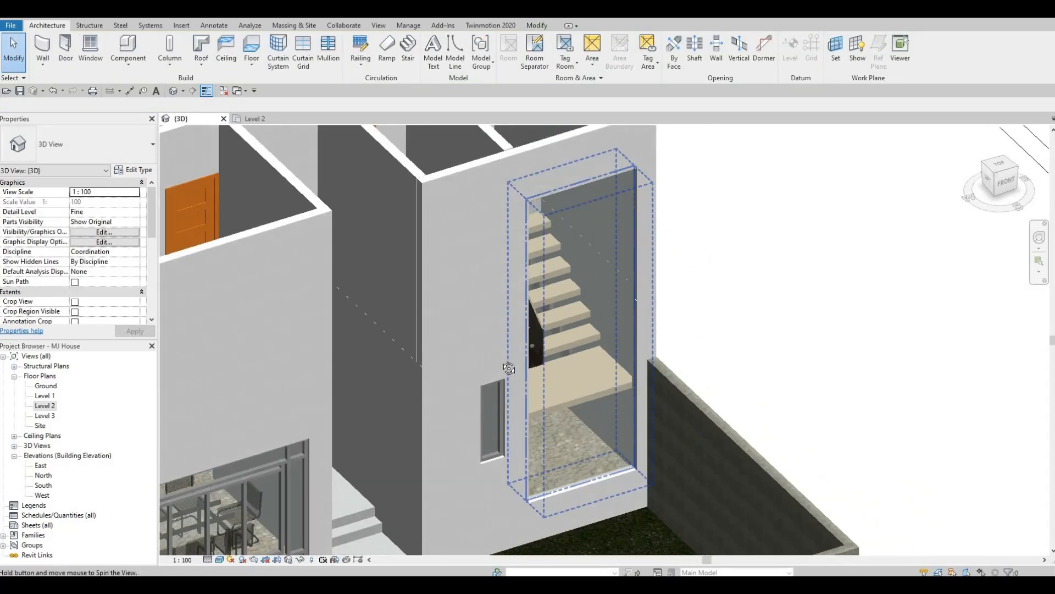
- Open the Level 2 floor plan and clear the selection
middle_click_drag(507, 367, 610, 379, "shift")
scroll(598, 403, "down", 4)
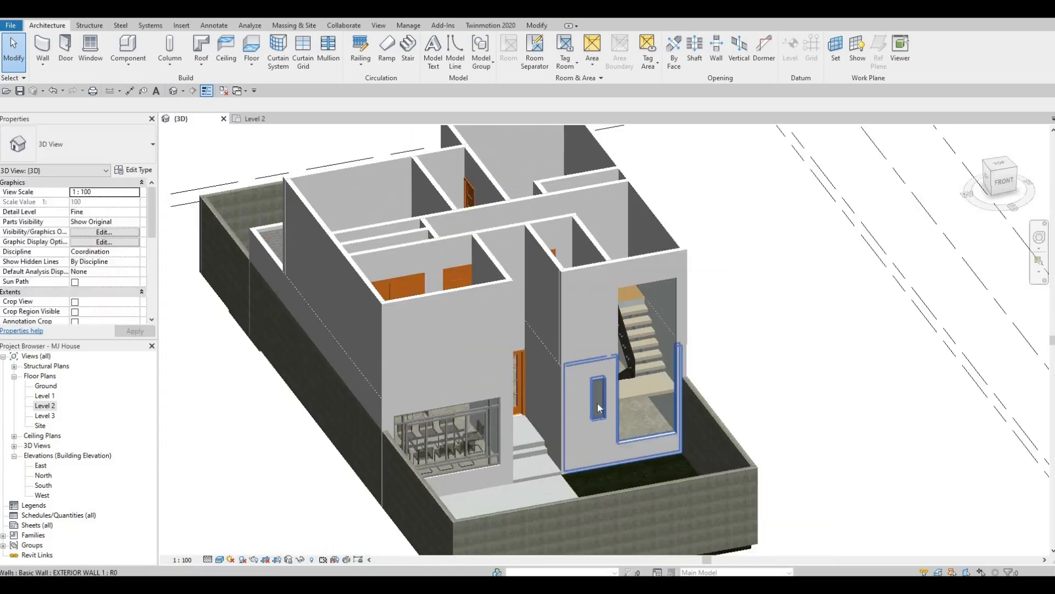
middle_click_drag(636, 422, 564, 385, "shift")
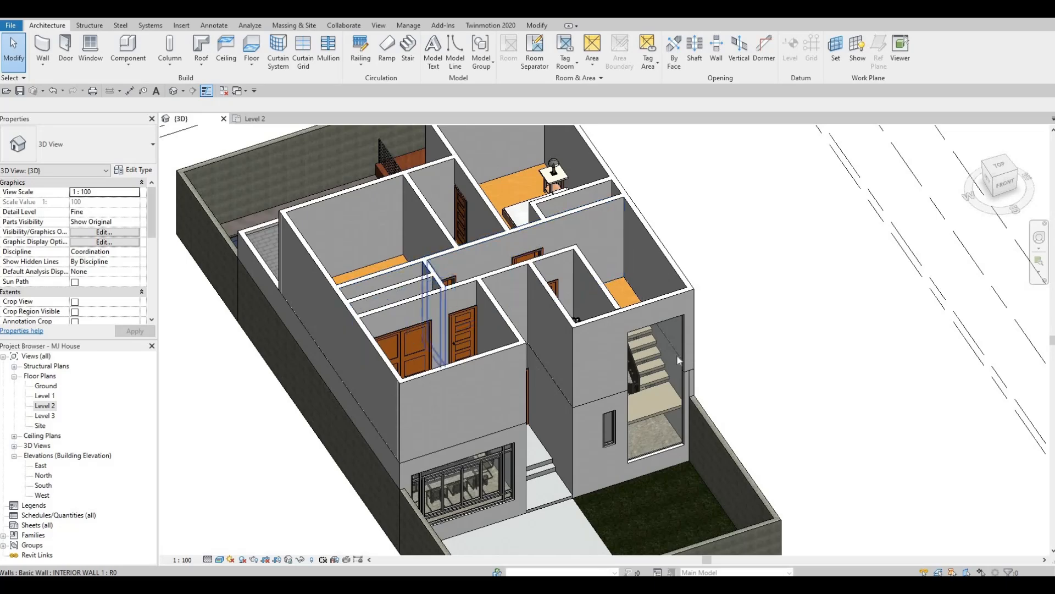
left_click(666, 330)
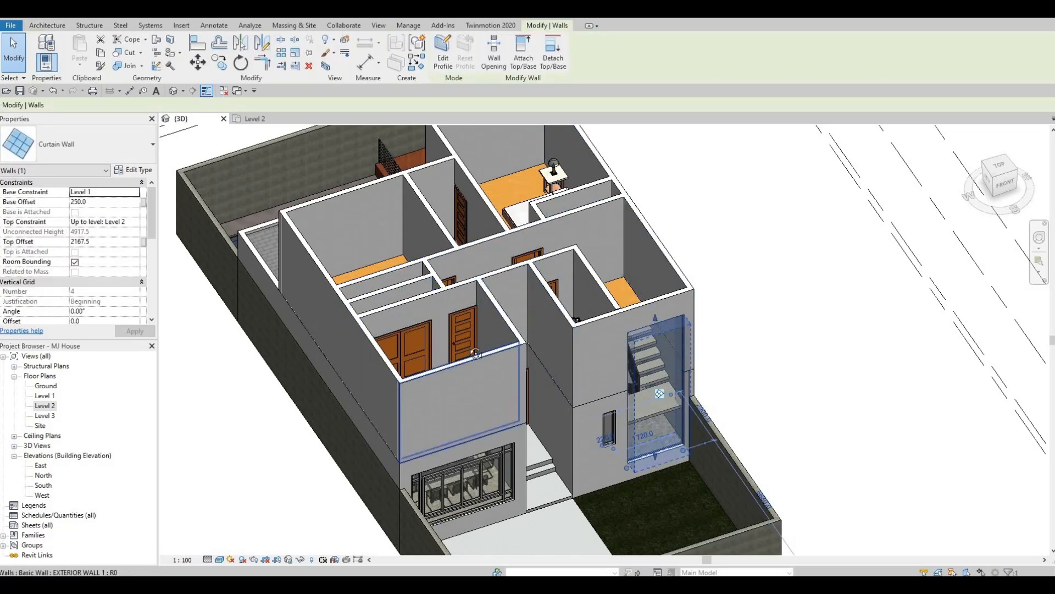
middle_click_drag(476, 353, 11, 424, "shift")
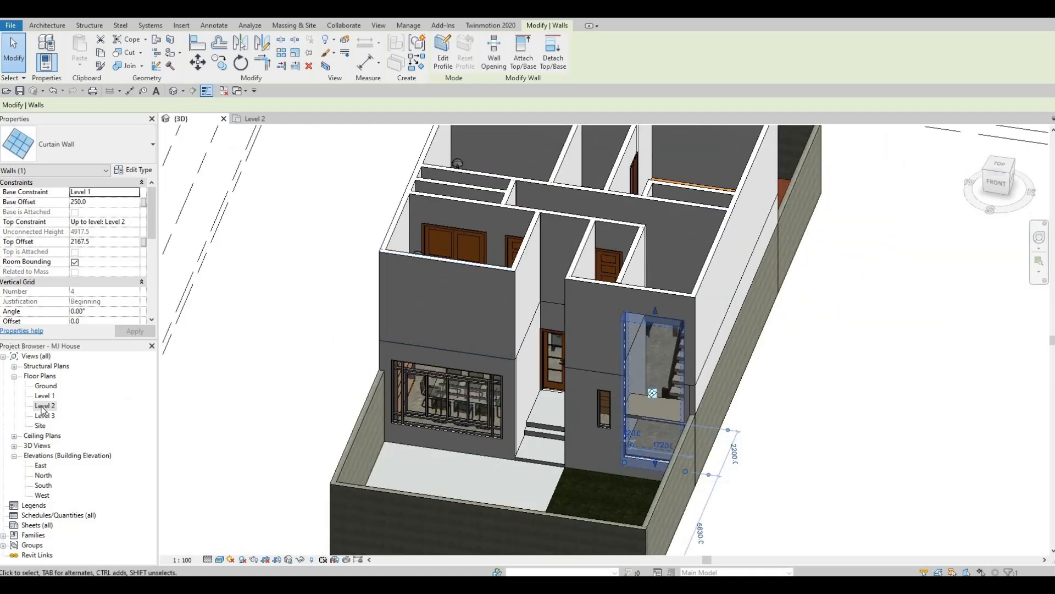
double_click(43, 408)
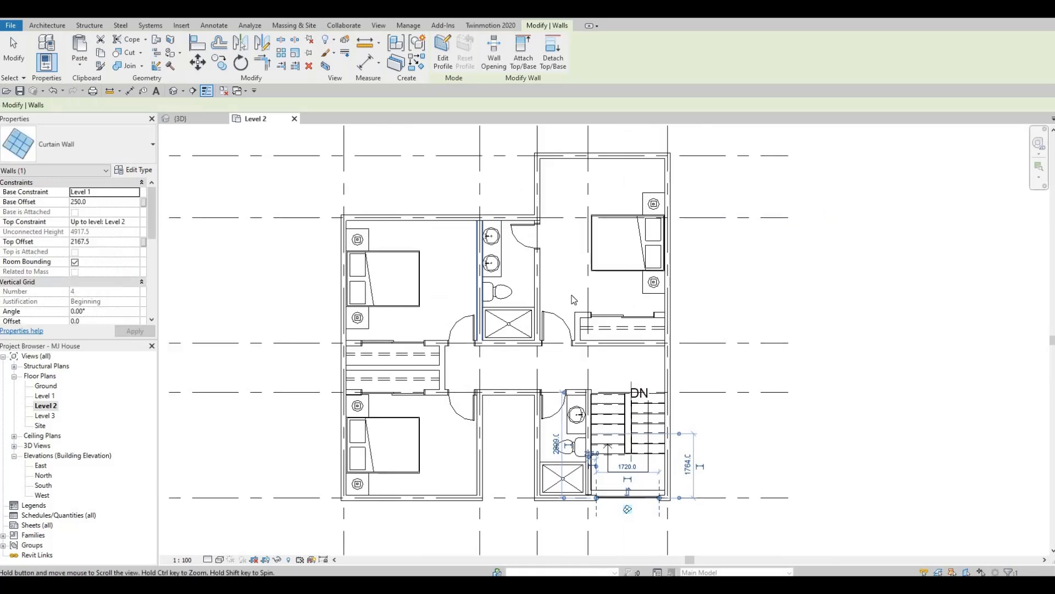
left_click(571, 296)
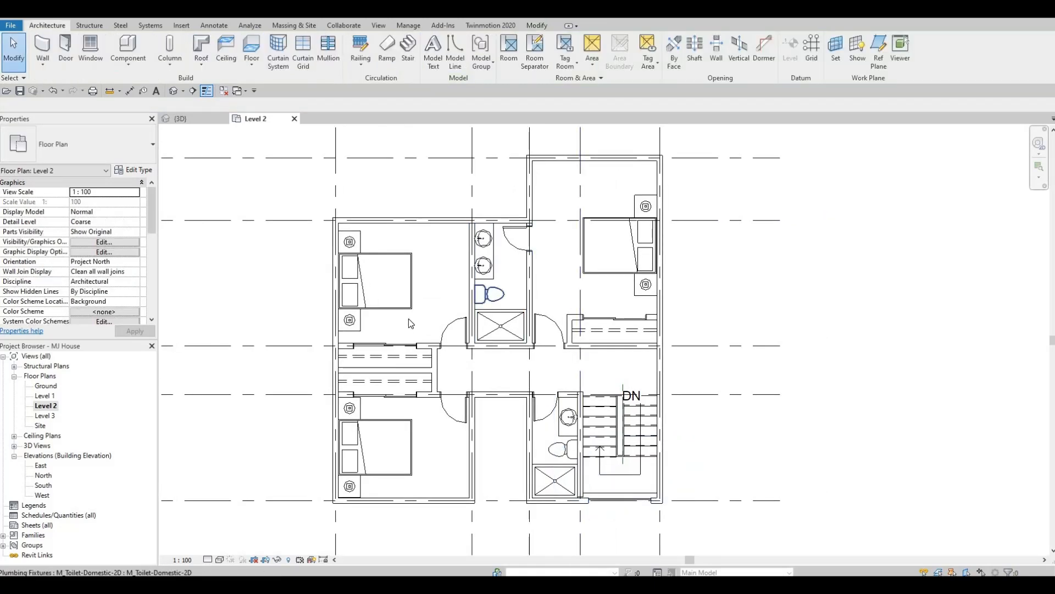
key("F1")
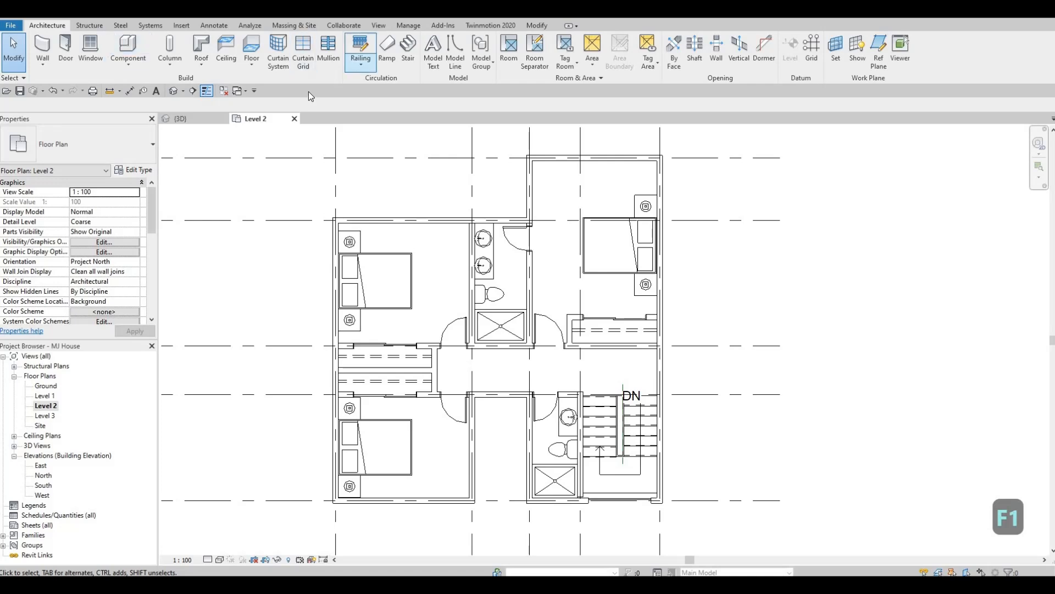
- Start a footprint roof of type ROOF 1 with Pick Lines and set its base level to Level 3
left_click(202, 48)
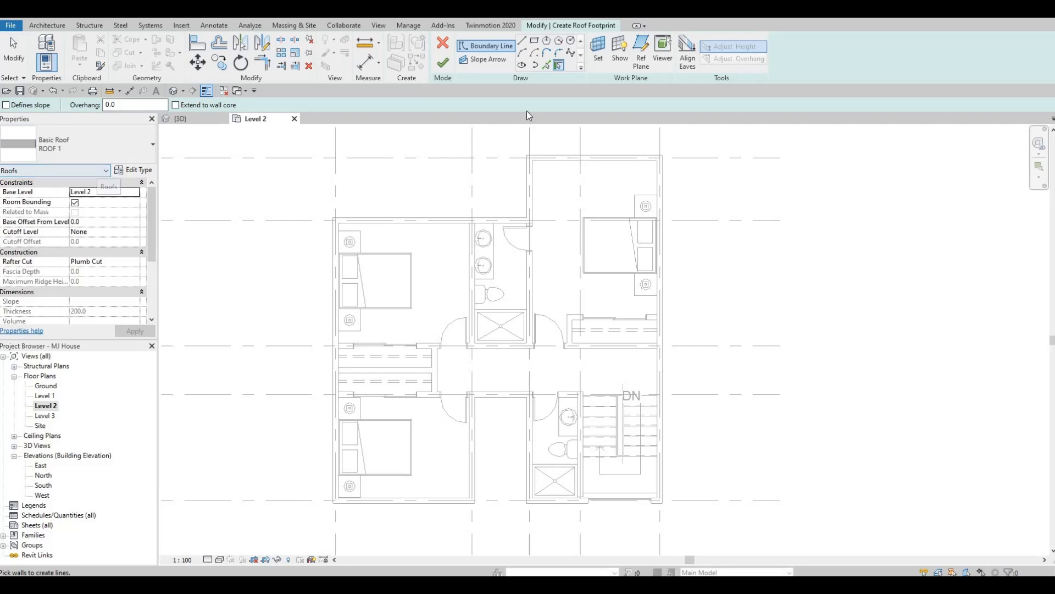
left_click(546, 66)
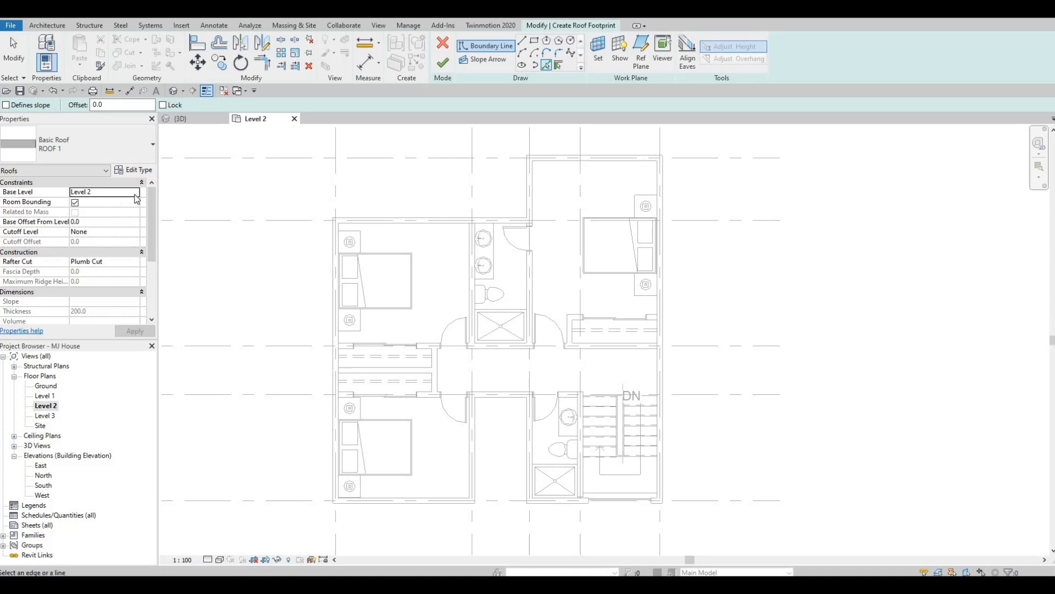
left_click(110, 192)
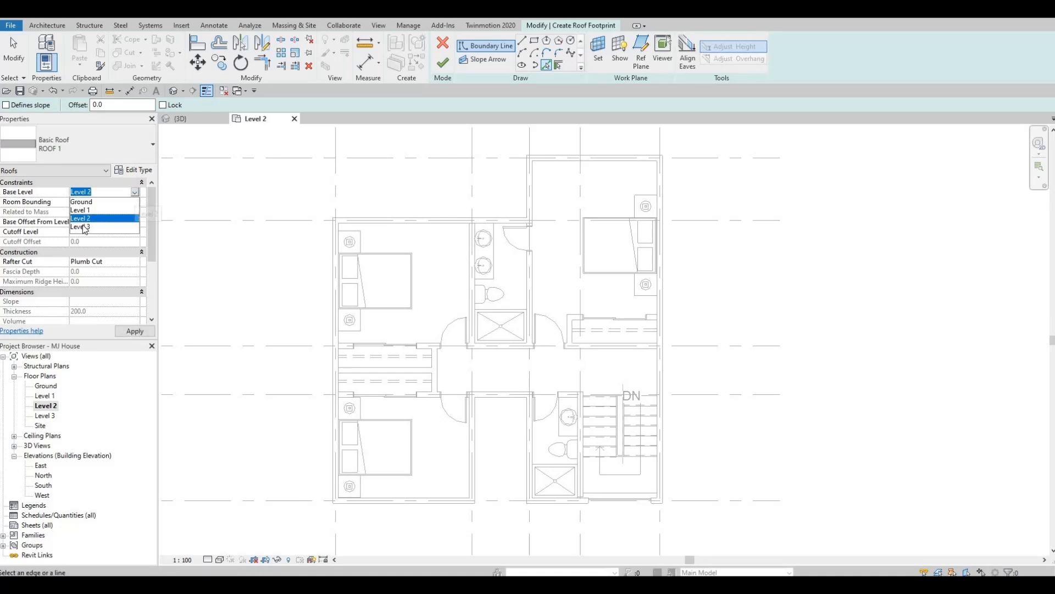
left_click(84, 227)
left_click(133, 332)
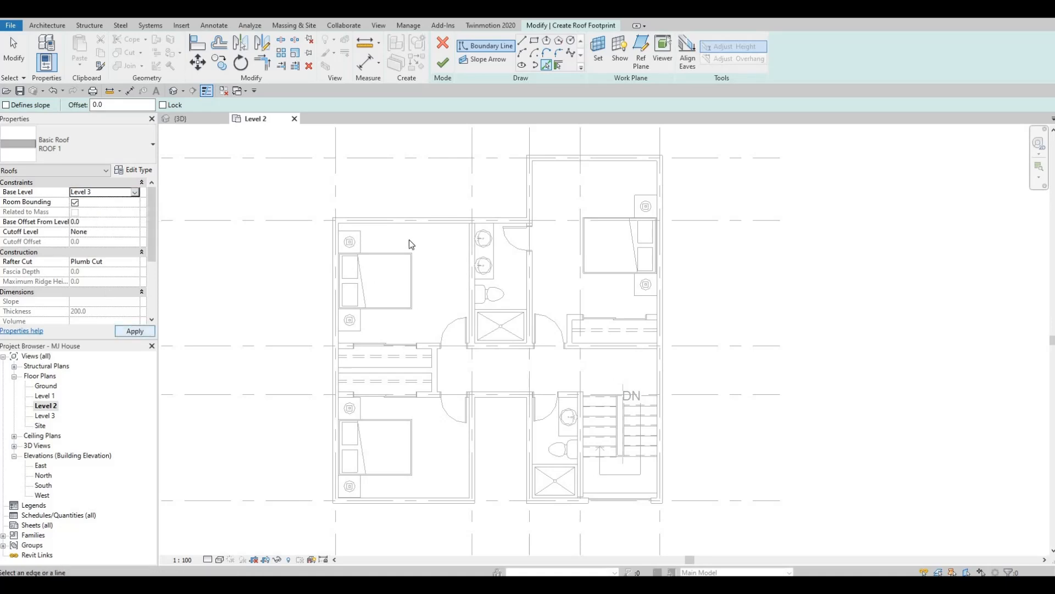
- Add roof boundary lines along the inner faces of the rear exterior walls and the long exterior wall beside the stair
left_click(430, 222)
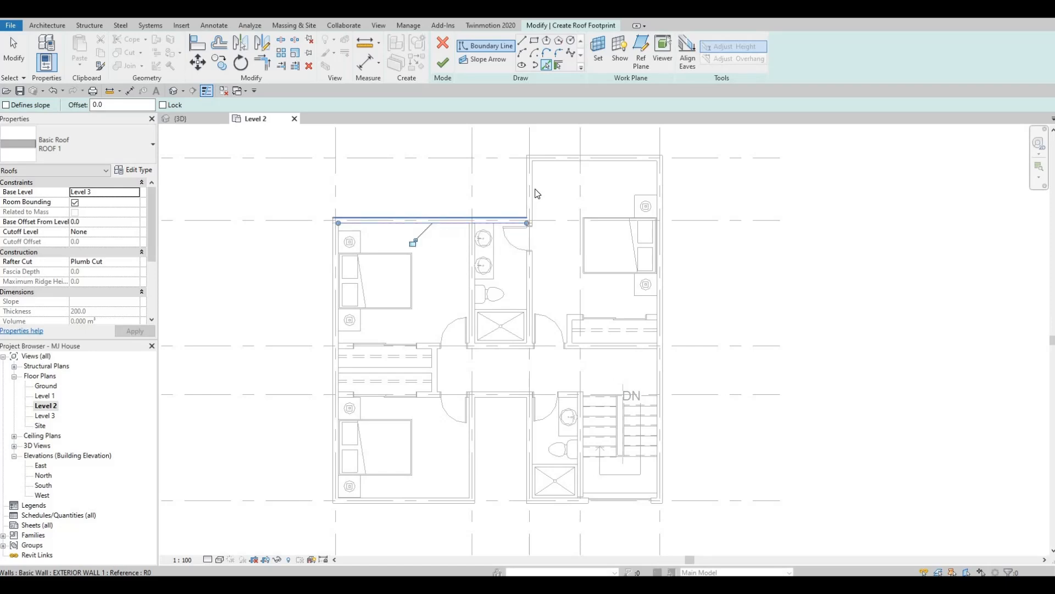
left_click(535, 177)
left_click(554, 164)
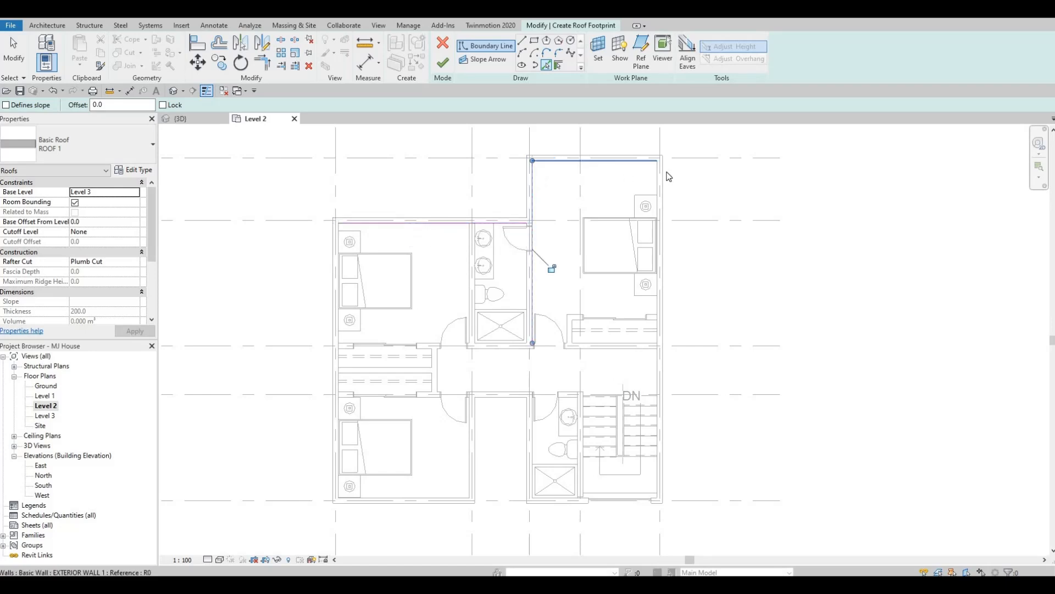
left_click(655, 308)
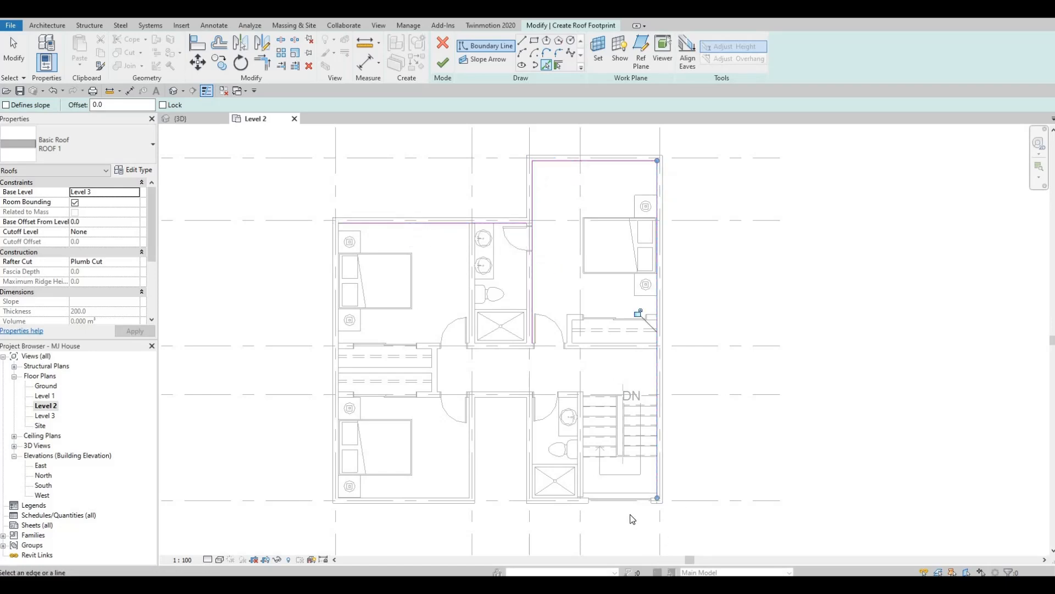
- Add roof boundary lines along the inner faces of the front stair wall and the three walls around the entrance recess
scroll(561, 505, "up", 5)
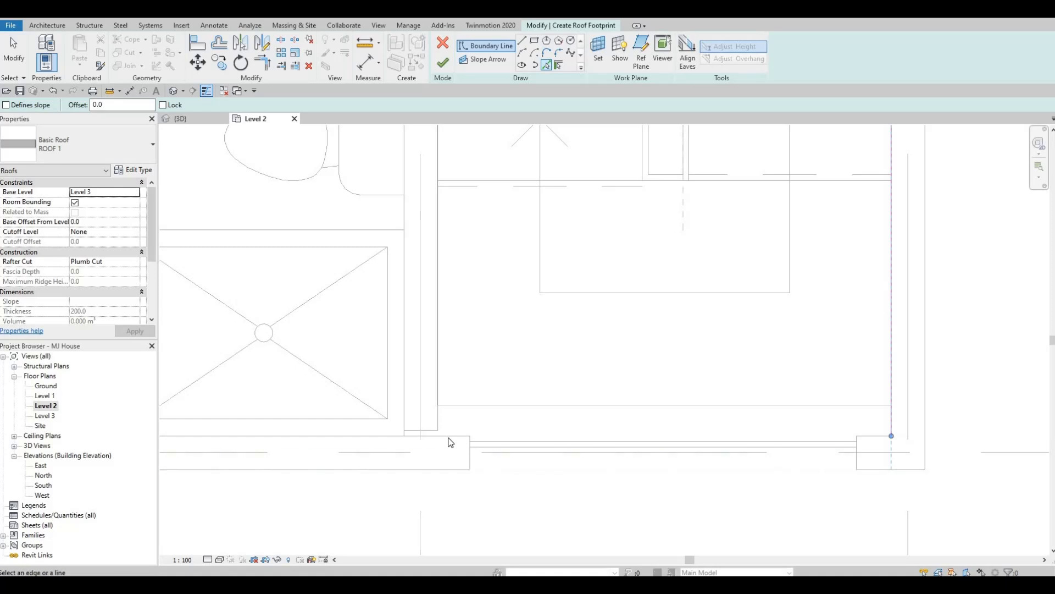
left_click(310, 406)
scroll(495, 353, "down", 3)
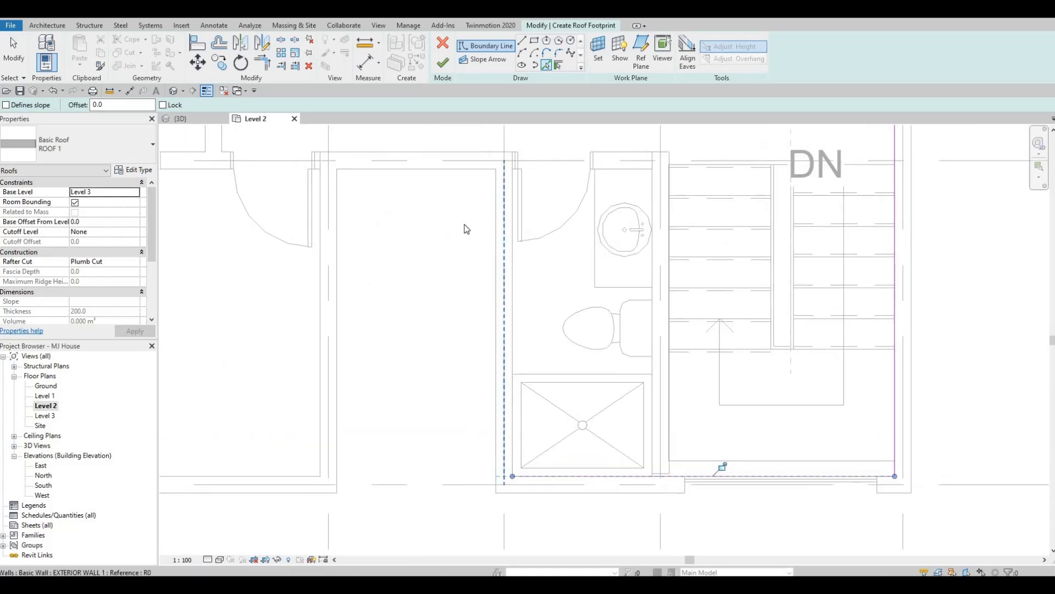
left_click(512, 306)
left_click(432, 156)
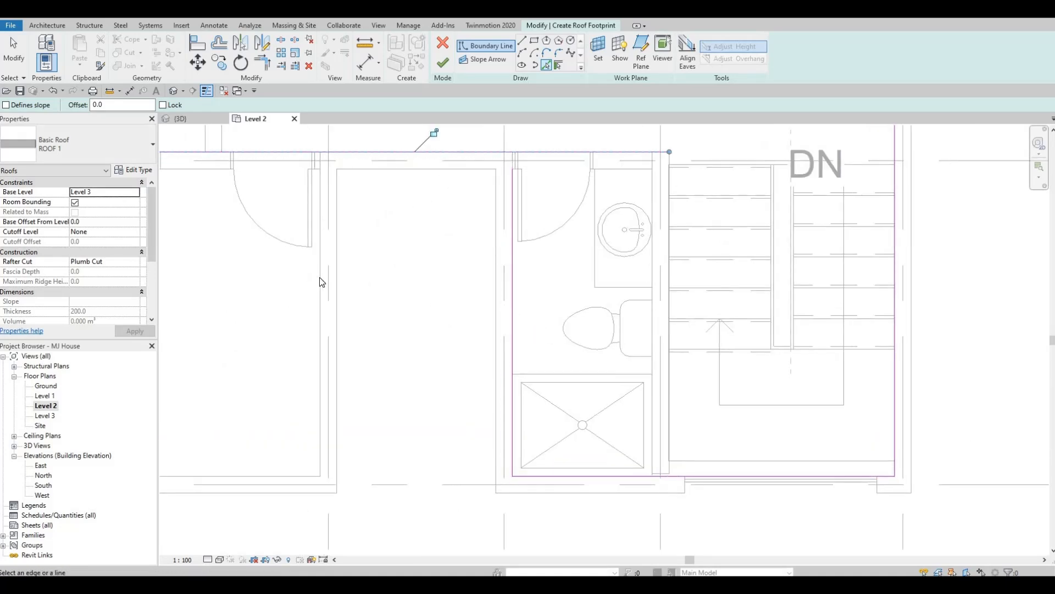
left_click(321, 382)
- Add roof boundary lines along the inner faces of the front bedroom wall and the long exterior wall beside the two bedrooms
middle_click_drag(346, 470, 557, 453)
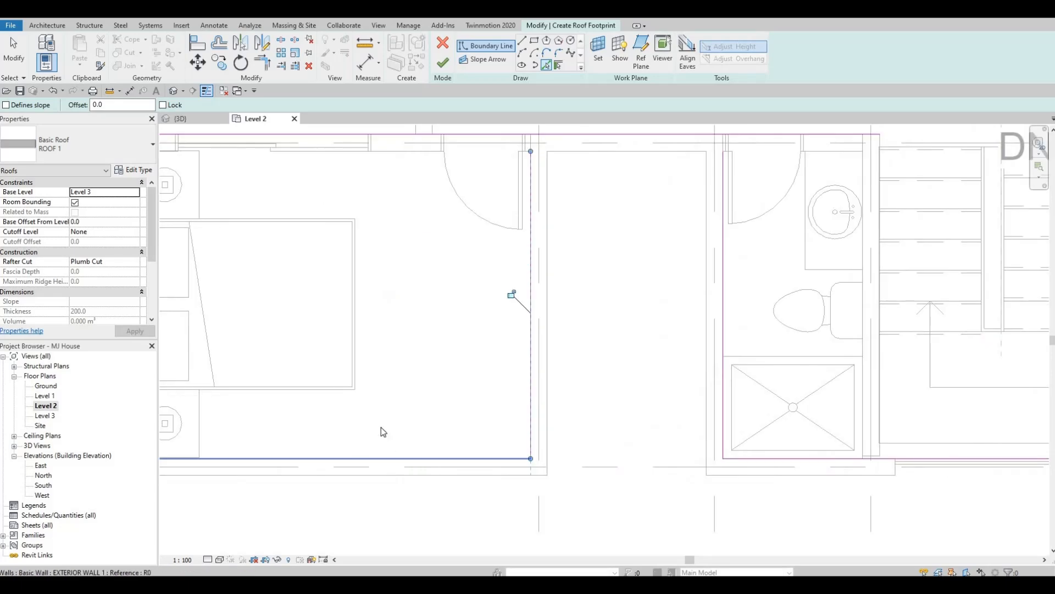
left_click(382, 459)
scroll(383, 440, "down", 3)
middle_click_drag(259, 268, 267, 323)
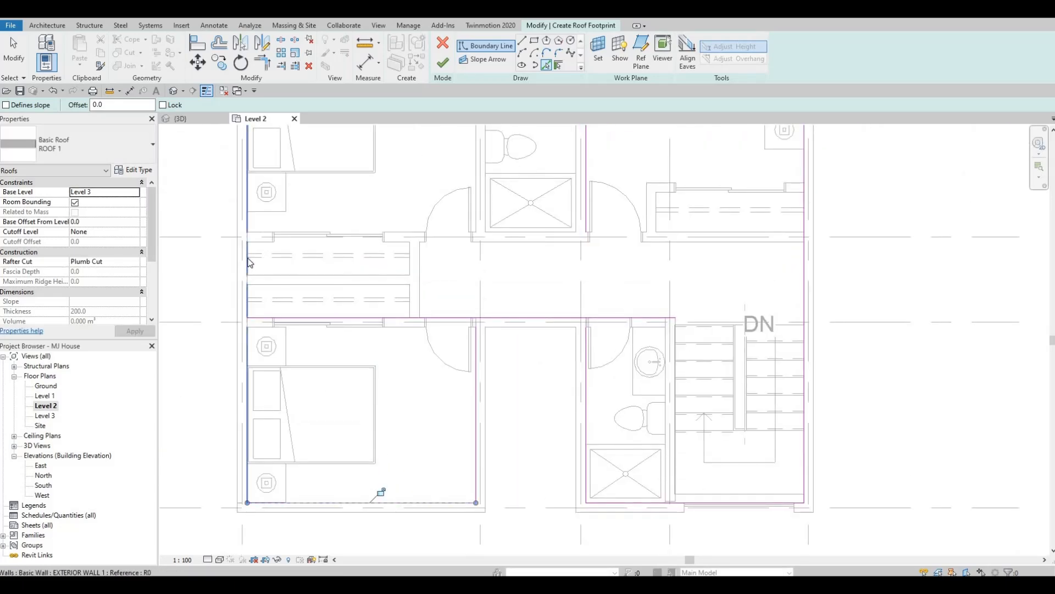
left_click(247, 357)
middle_click_drag(460, 278, 432, 385)
scroll(407, 432, "down", 1)
scroll(431, 385, "down", 1)
key("Escape")
key("Escape")
key("Escape")
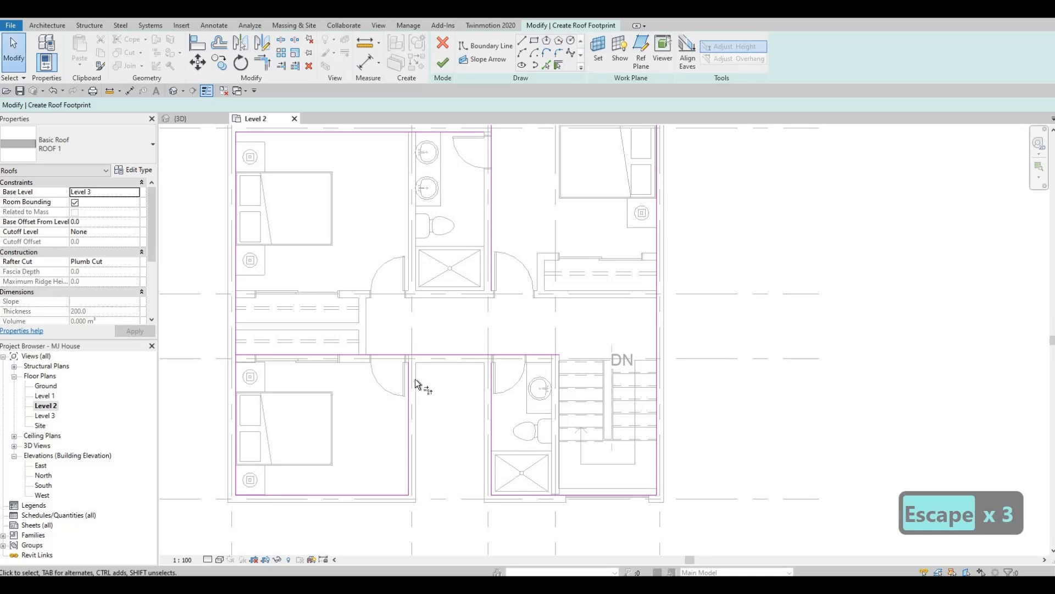
- Trim the roof boundary lines to corners around the entrance recess and at the front bathroom wall
key("t")
key("r")
left_click(408, 371)
left_click(421, 353)
left_click(475, 353)
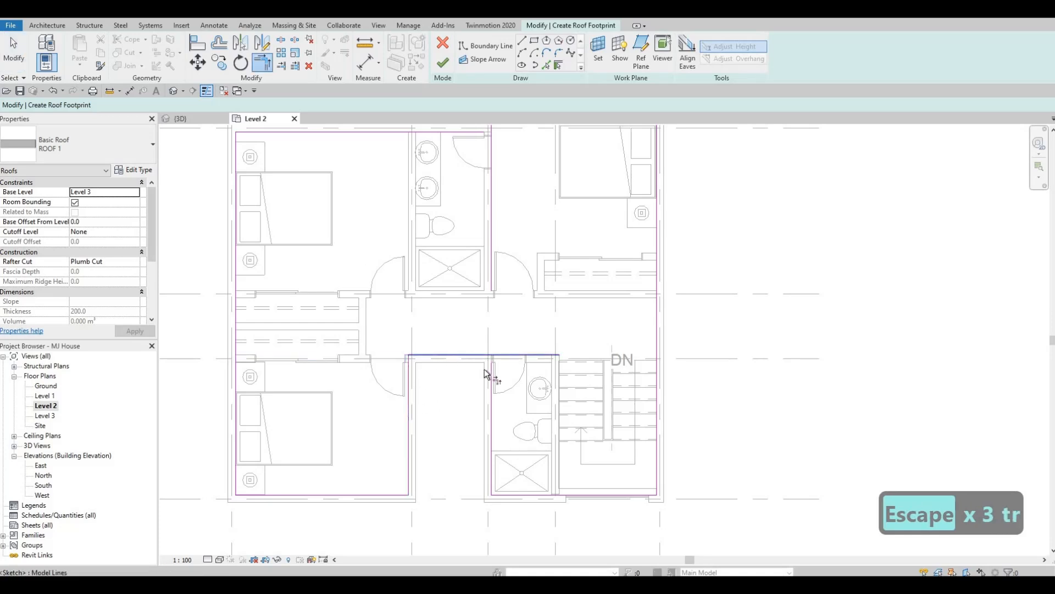
left_click(490, 378)
left_click(542, 495)
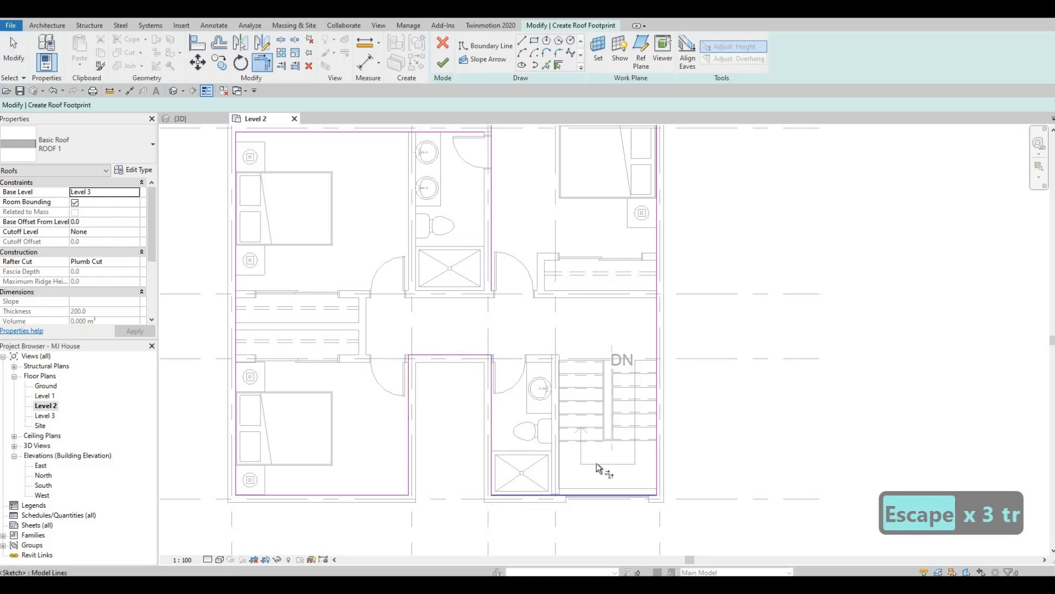
- Trim the roof boundary lines to a corner at the rear step between the double-sink bathroom and the adjoining bedroom
middle_click_drag(533, 169, 502, 369)
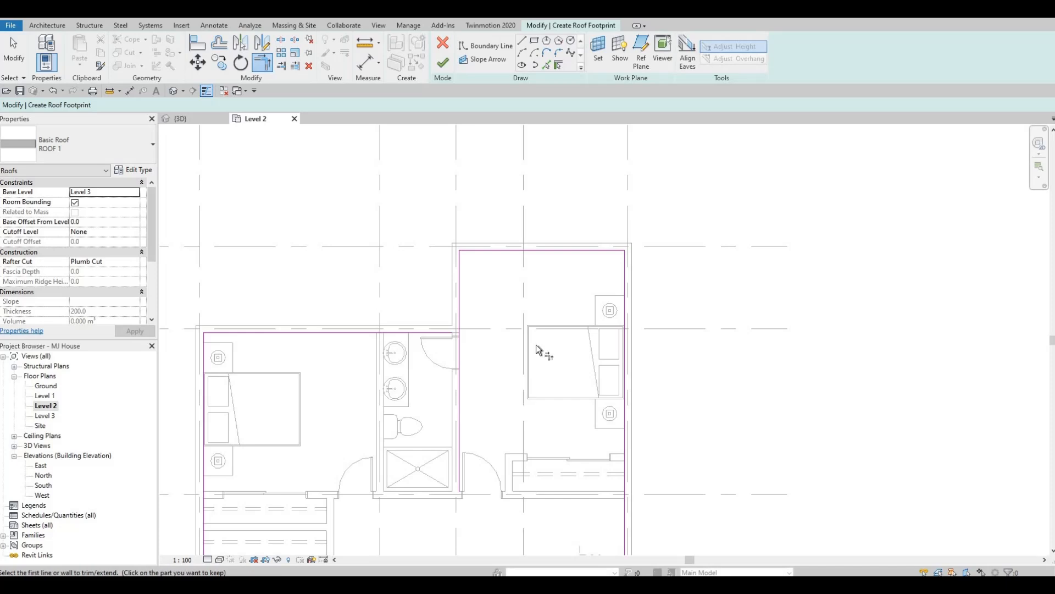
middle_click_drag(461, 318, 497, 305)
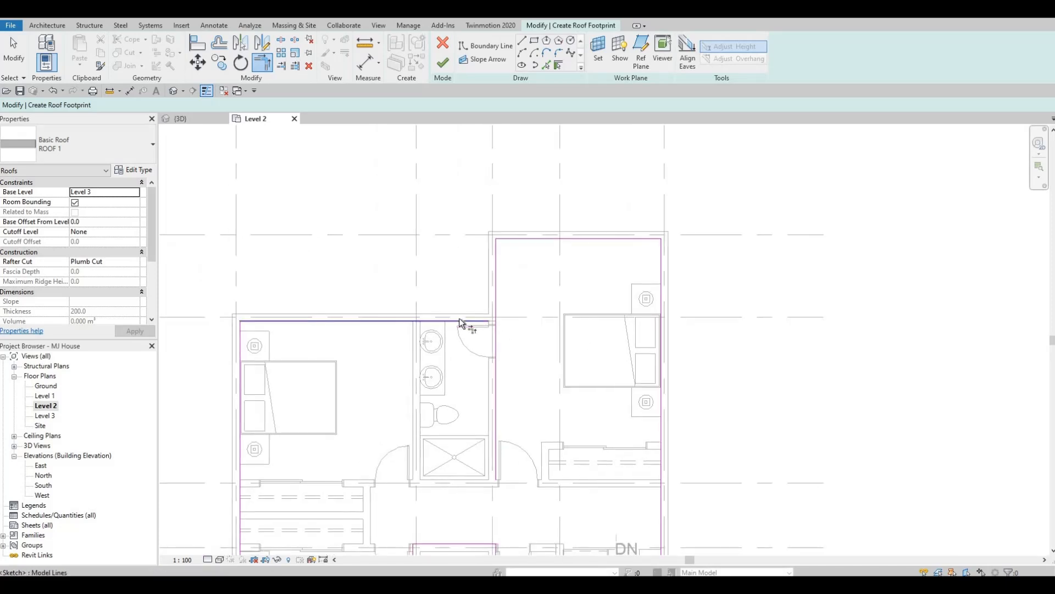
left_click(497, 297)
left_click(365, 317)
- Check the corners of the roof boundary loop and finish the footprint sketch to create the roof
middle_click_drag(397, 348, 437, 271)
scroll(439, 272, "down", 1)
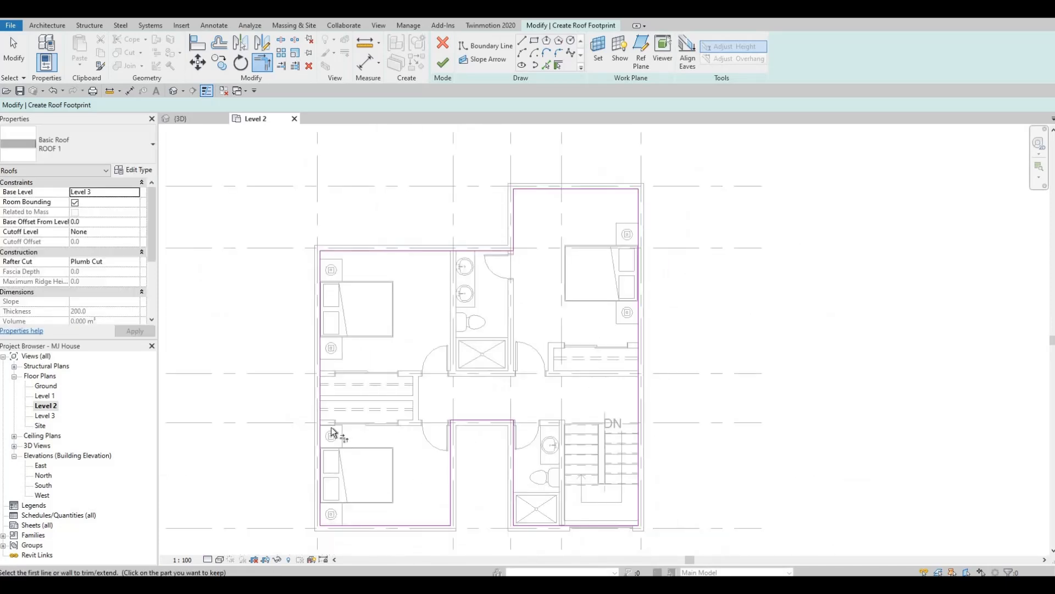
middle_click_drag(338, 526, 334, 423)
scroll(450, 373, "up", 2)
middle_click_drag(450, 373, 488, 356)
scroll(352, 416, "down", 1)
scroll(380, 396, "down", 2)
middle_click_drag(593, 371, 420, 374)
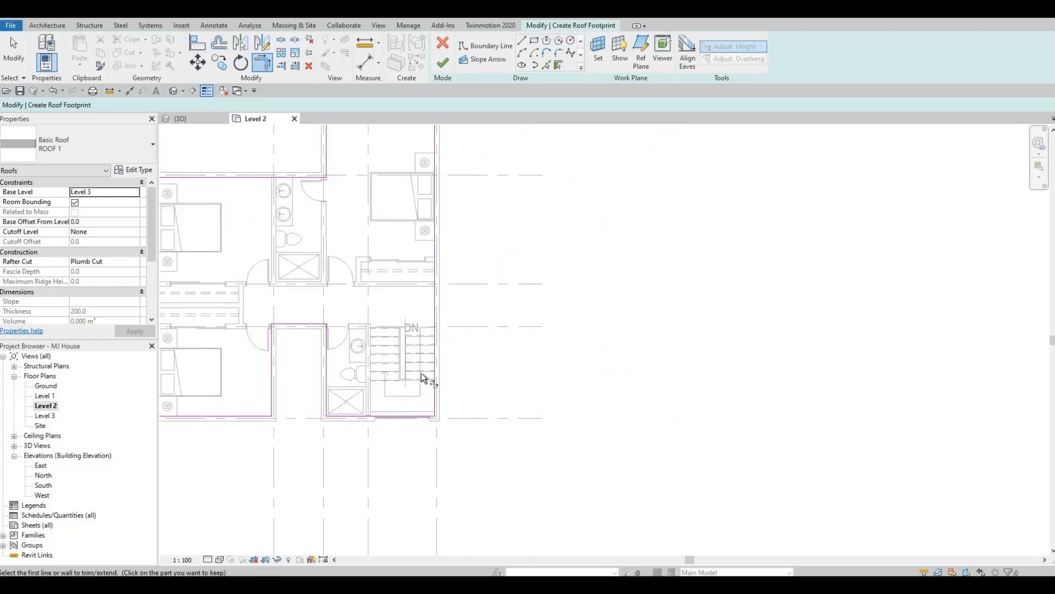
middle_click_drag(422, 162, 455, 186)
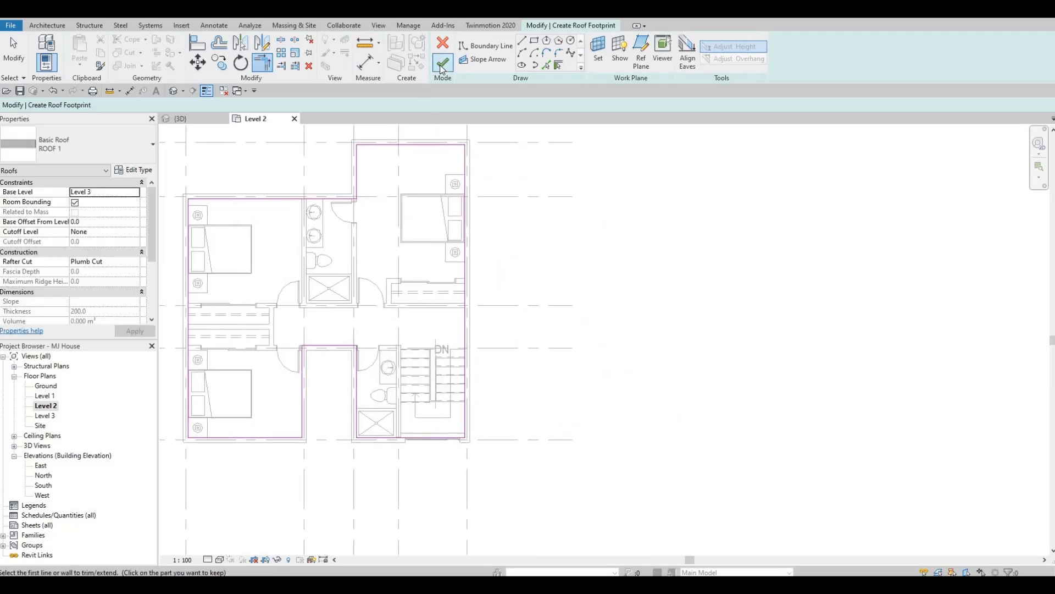
left_click(443, 64)
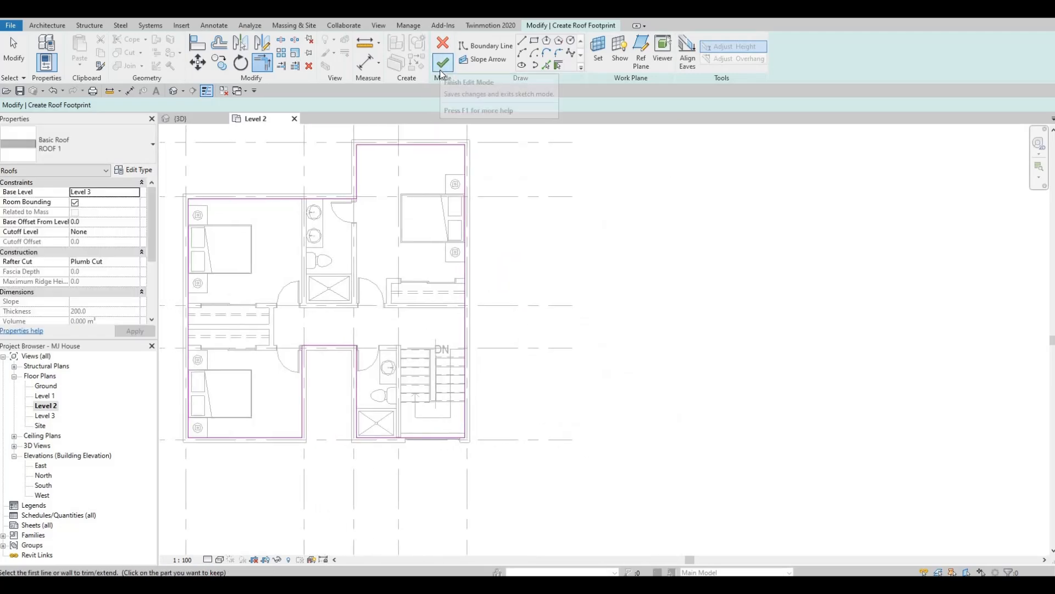
- Examine the new roof and the tops of the surrounding walls in the 3D view
left_click(196, 119)
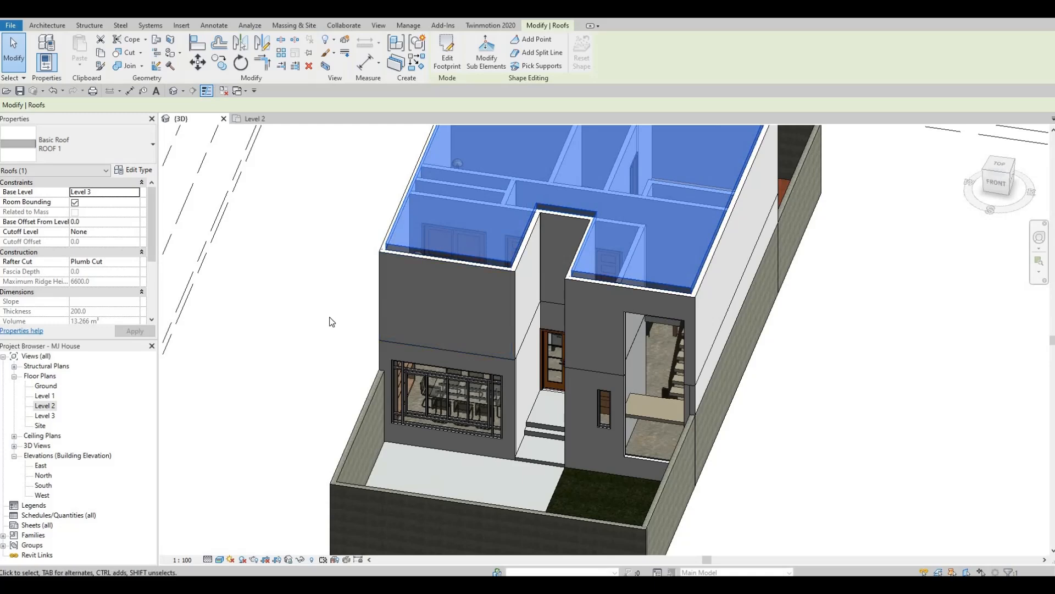
key("Caps_Lock")
middle_click_drag(360, 331, 360, 332, "shift")
middle_click_drag(501, 311, 434, 380, "shift")
key("Escape")
key("Escape")
key("Escape")
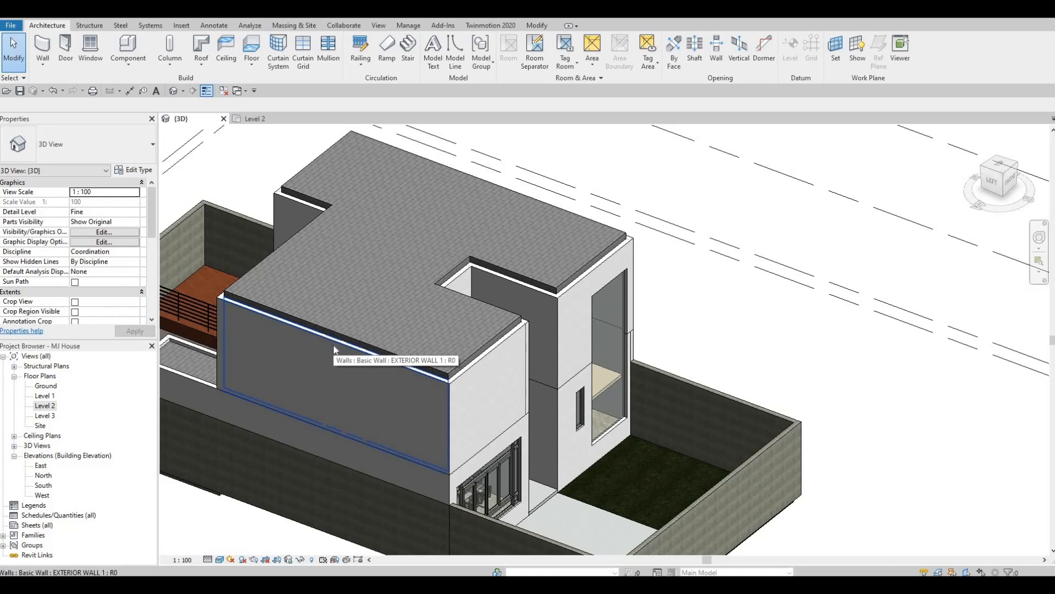
- Set the top offset of the whole chain of upper-storey exterior walls to 400
key("Tab")
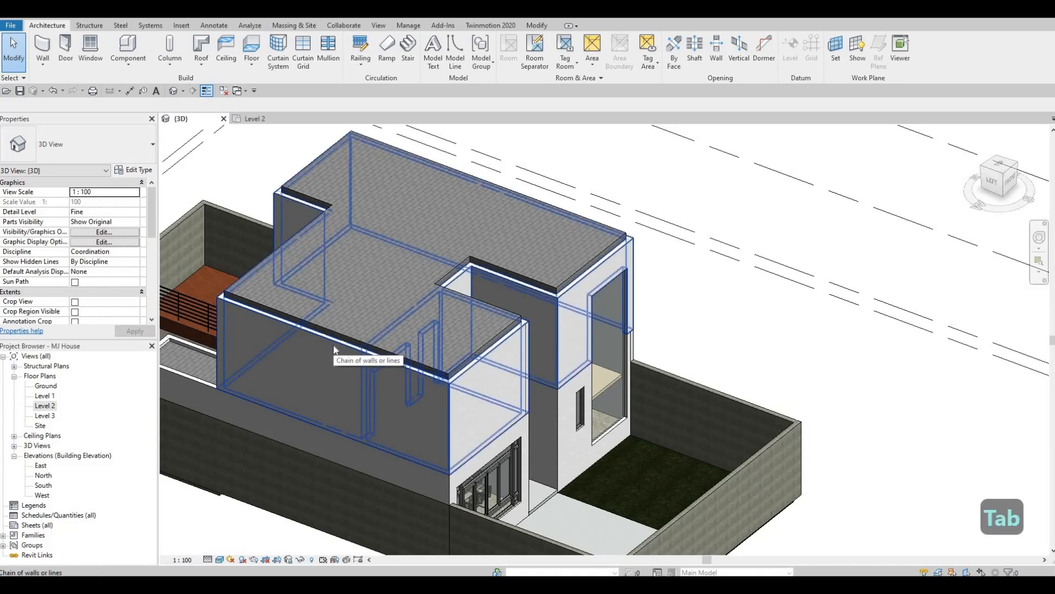
left_click(334, 347)
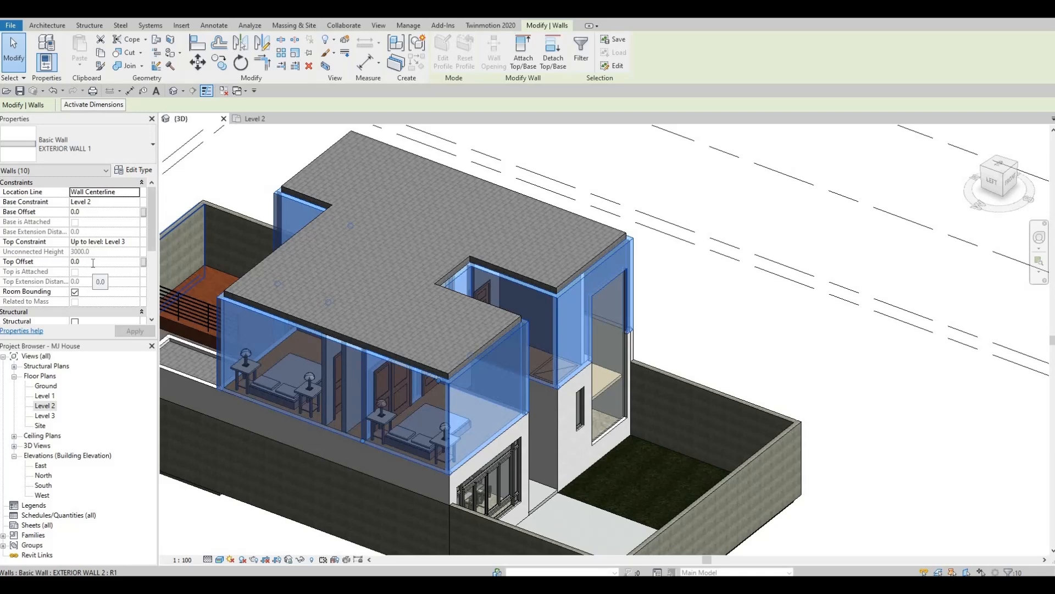
left_click(93, 262)
type("400")
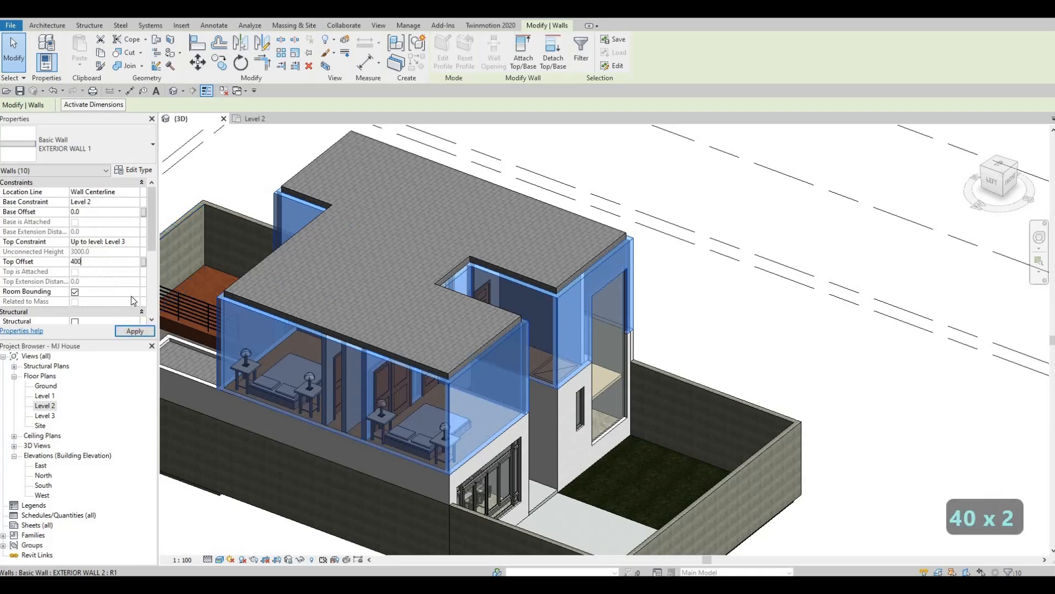
left_click(135, 331)
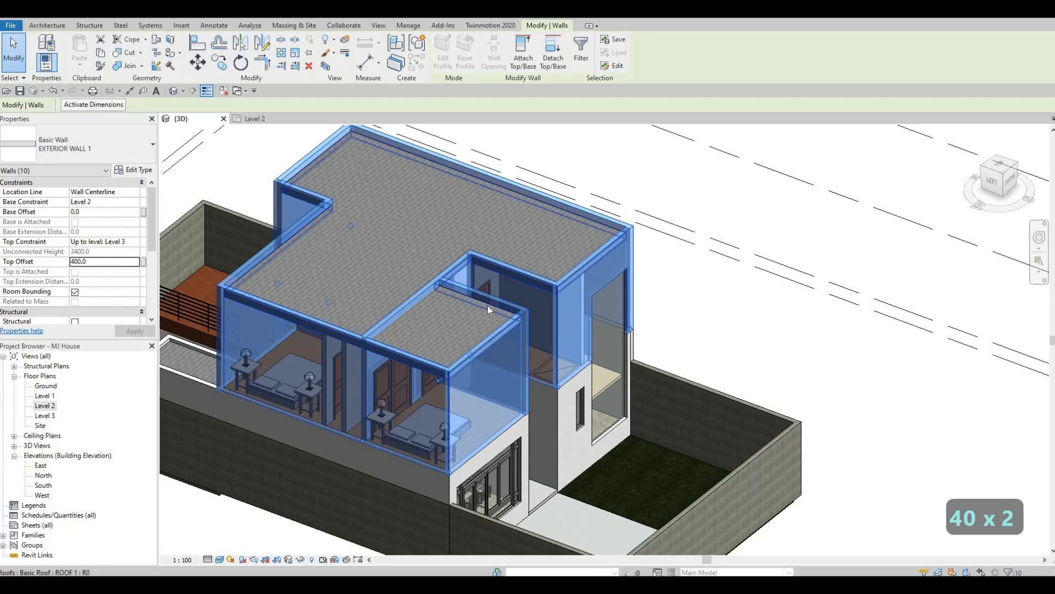
key("Escape")
key("Escape")
key("Escape")
- In the Level 2 plan, shorten the wall running behind the entrance recess so it ends at the front bedroom's corner
scroll(396, 338, "up", 3)
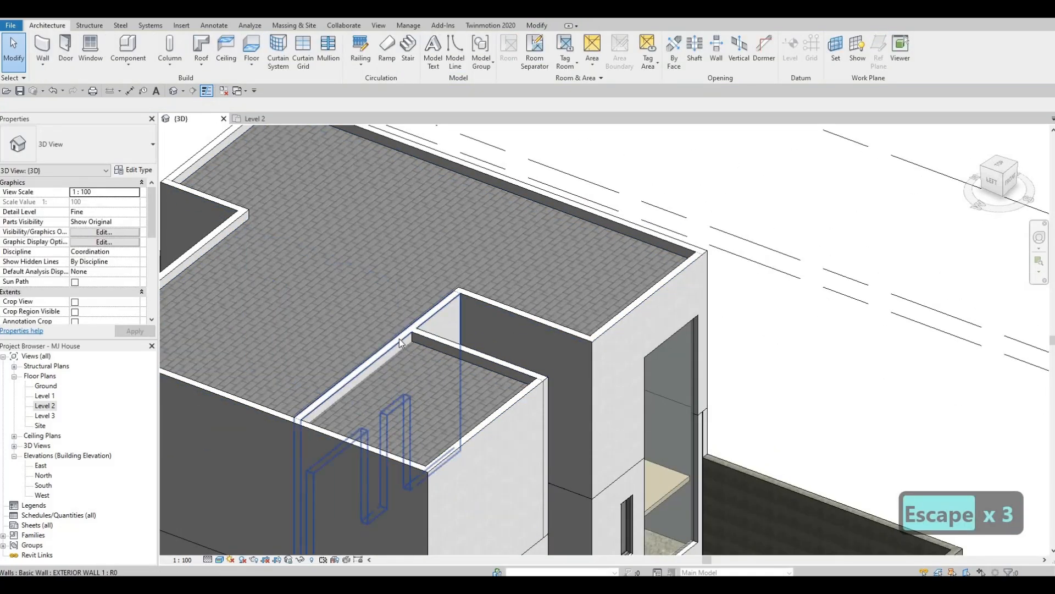
left_click(399, 339)
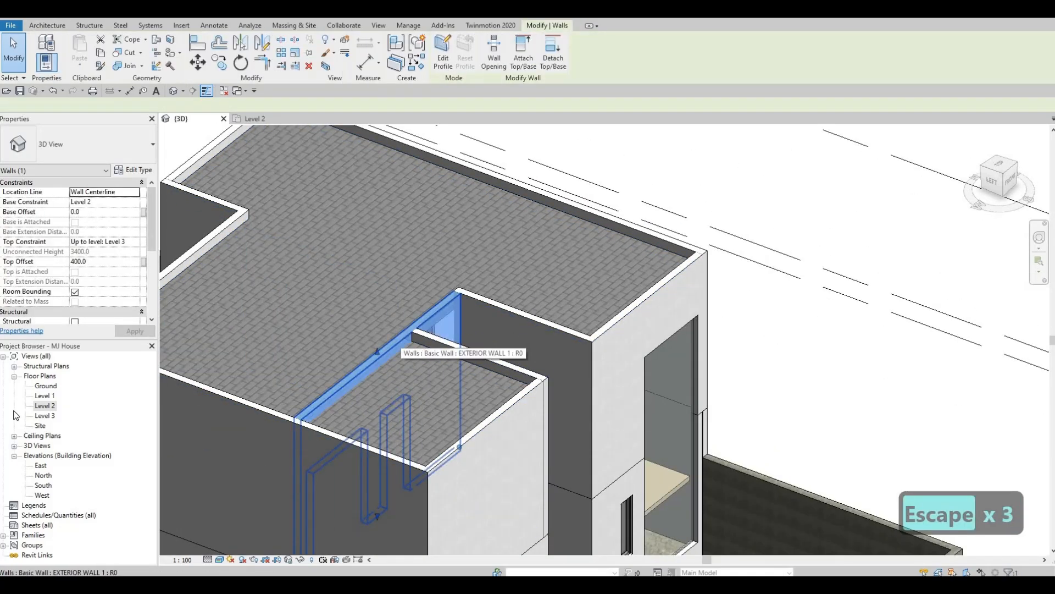
double_click(45, 406)
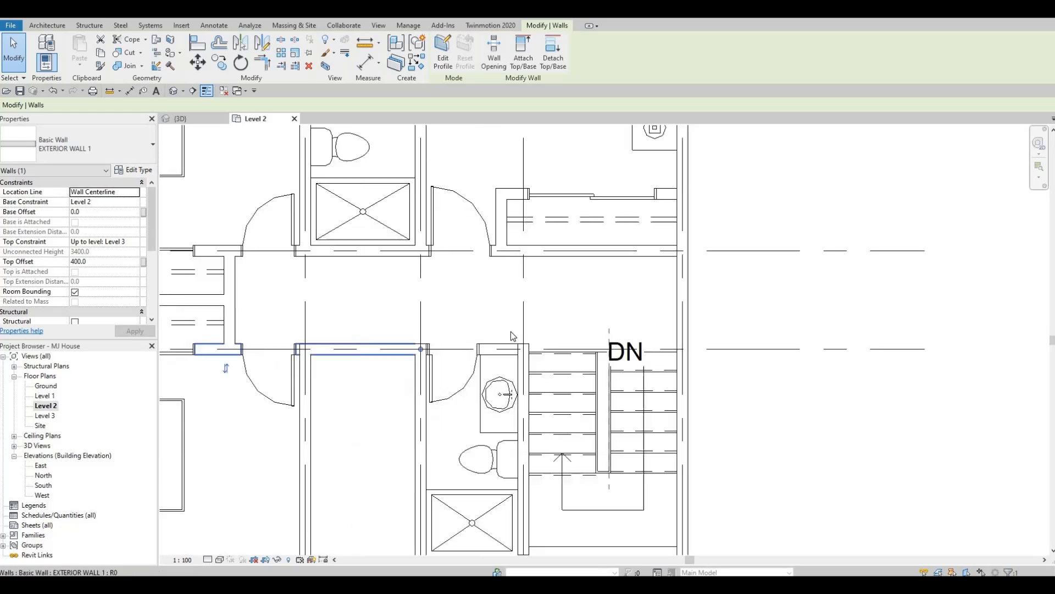
key("Escape")
scroll(300, 380, "up", 1)
middle_click_drag(313, 390, 516, 352)
scroll(516, 352, "down", 2)
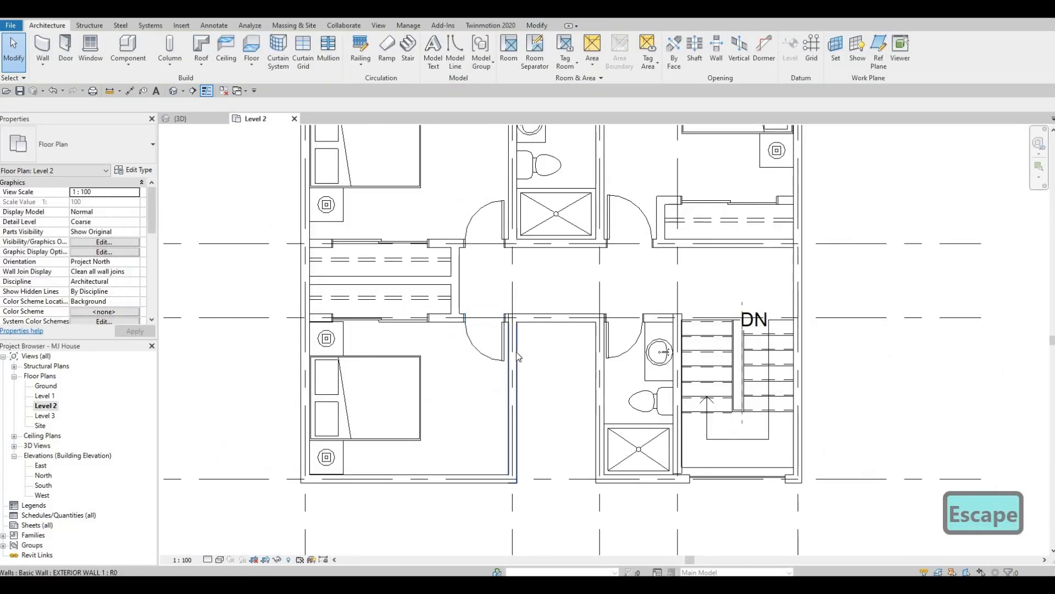
left_click(516, 352)
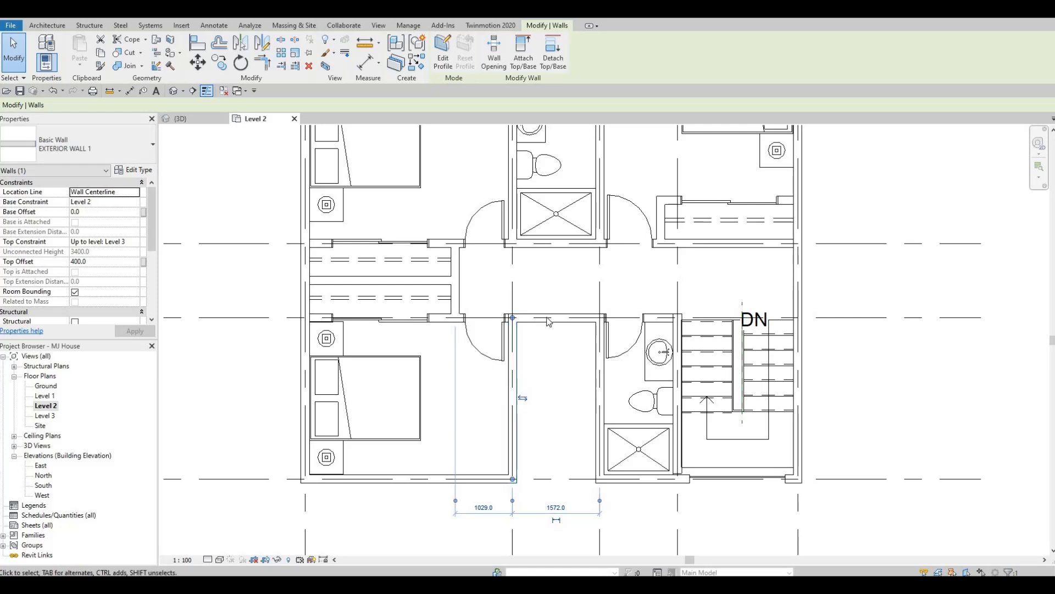
key("Escape")
left_click(586, 314)
left_click_drag(600, 318, 523, 326)
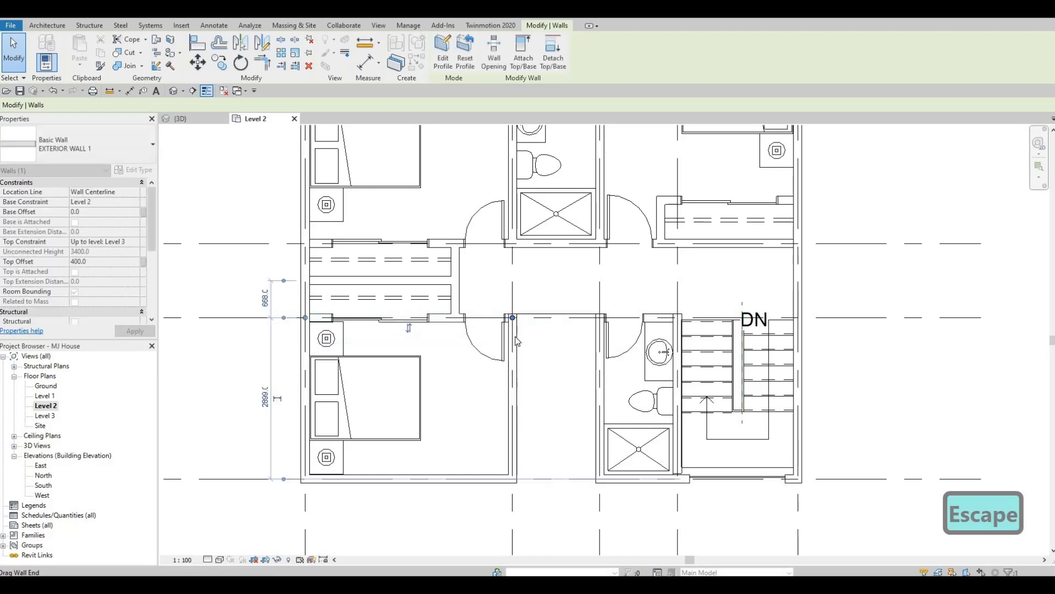
- Draw a matching exterior wall segment across the back of the entrance recess
key("Escape")
key("Escape")
key("c")
key("s")
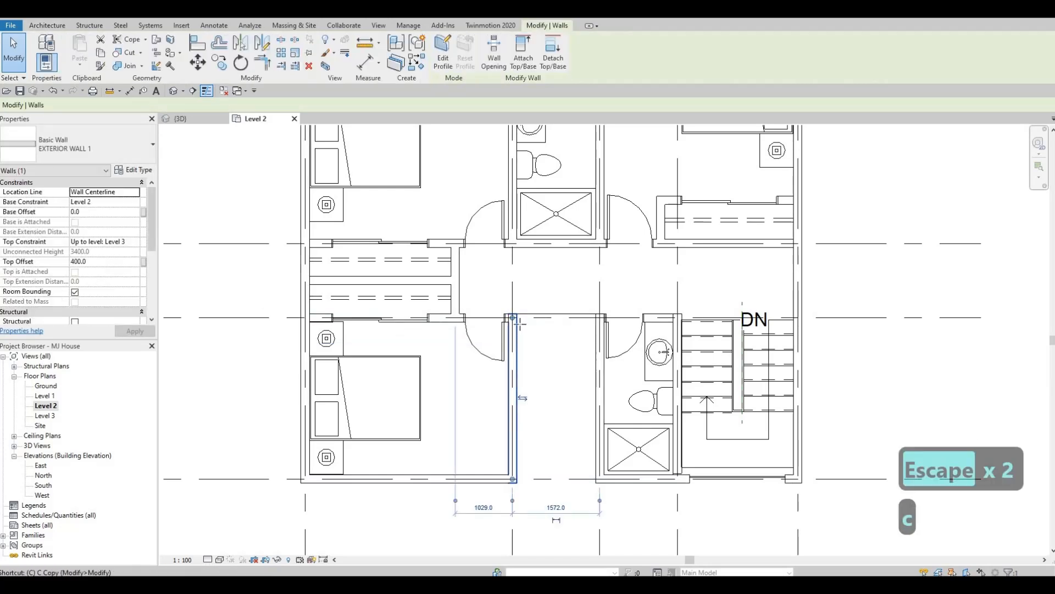
left_click(516, 317)
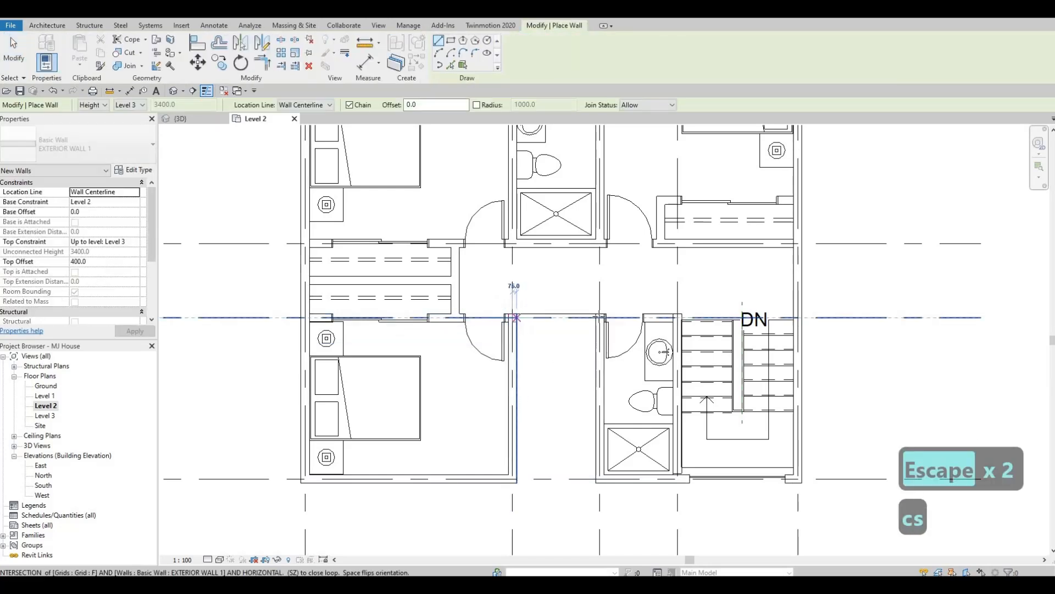
key("Escape")
key("Escape")
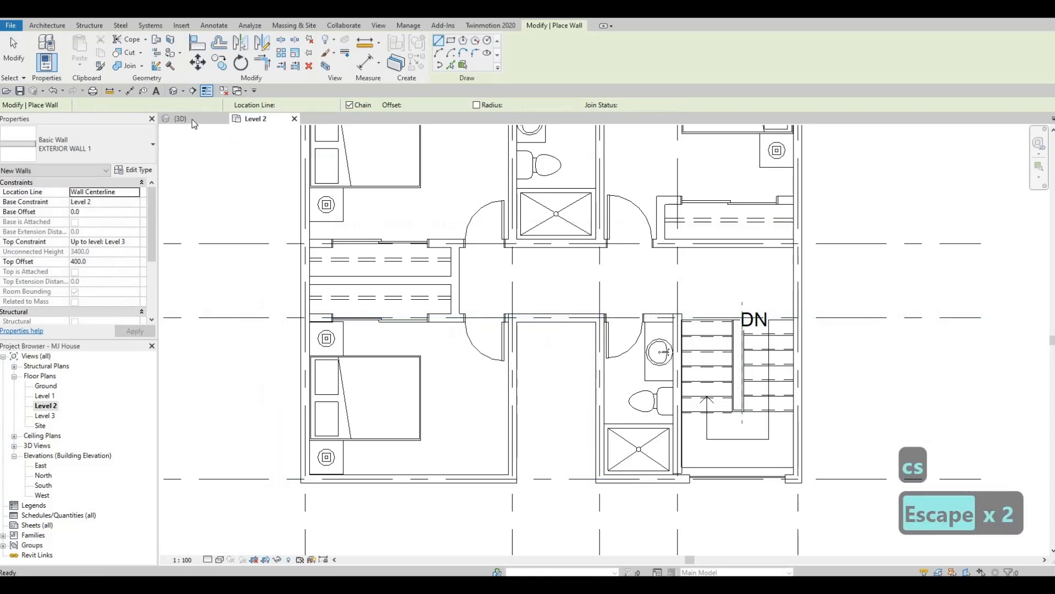
- Examine in the 3D view how the redrawn recess wall connects to the walls crossing the roof
left_click(181, 118)
key("Escape")
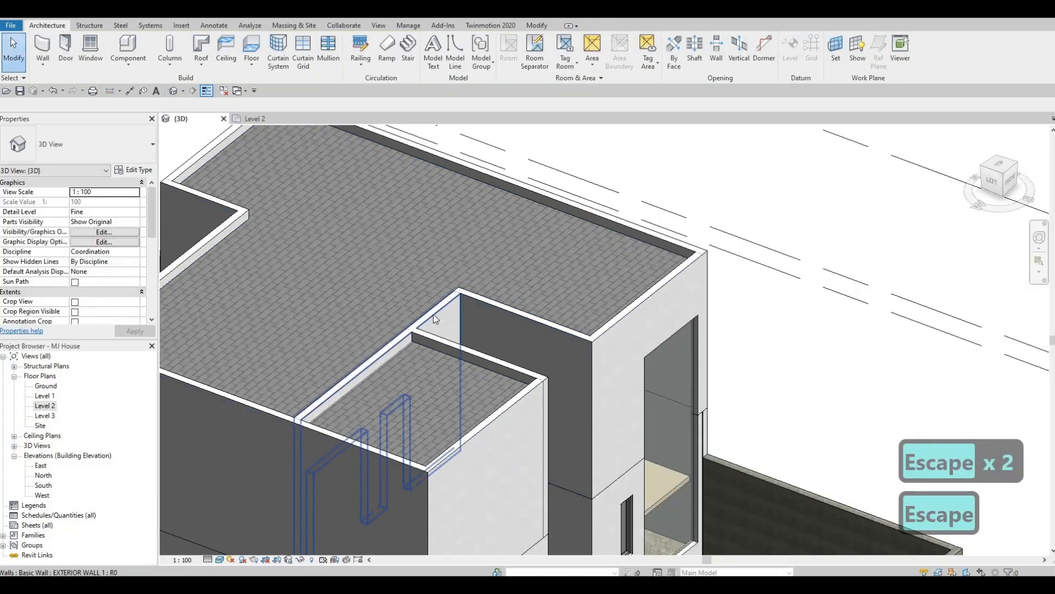
left_click(433, 315)
key("Escape")
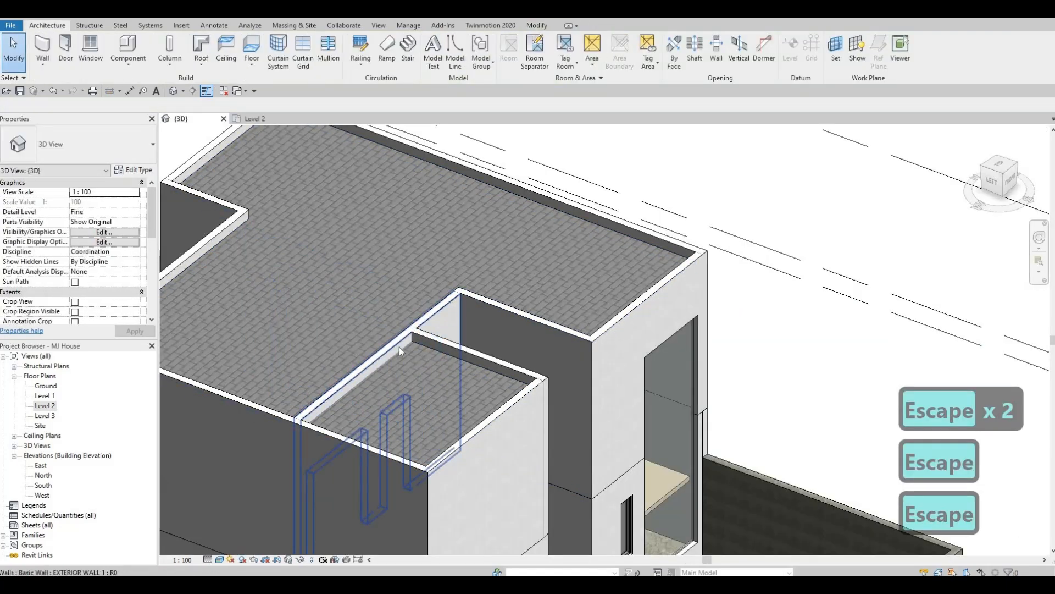
key("Tab")
key("Tab")
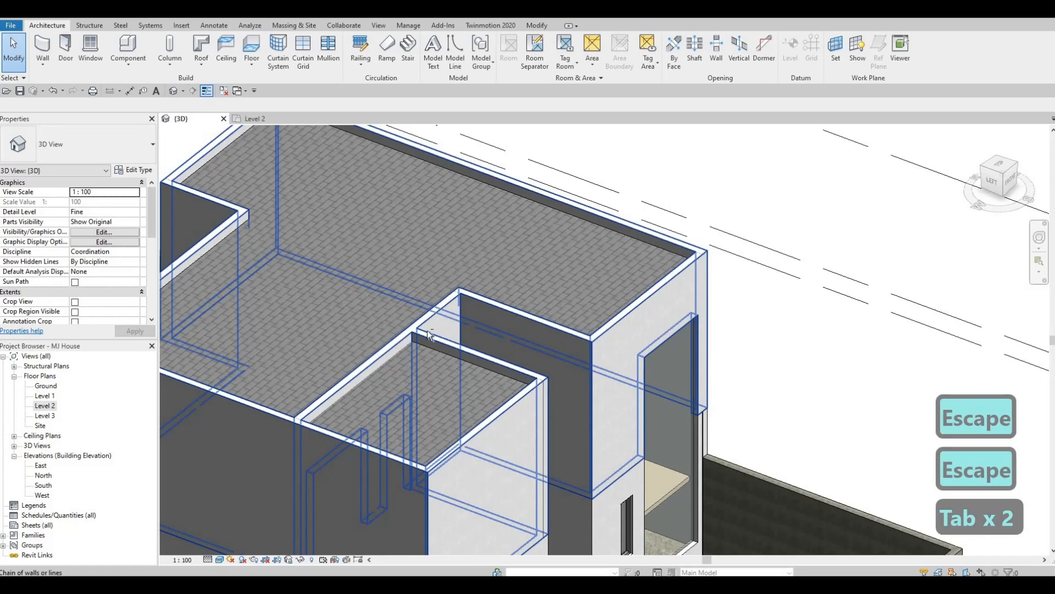
middle_click_drag(475, 250, 40, 408, "shift")
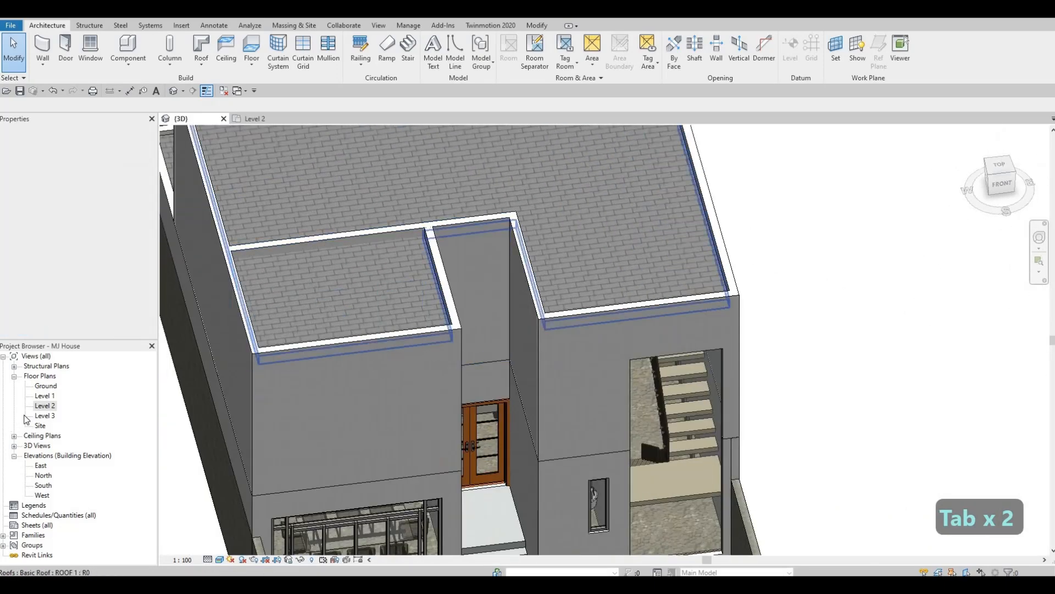
- Undo the redrawn wall segment across the entrance recess in the Level 2 plan
key("Escape")
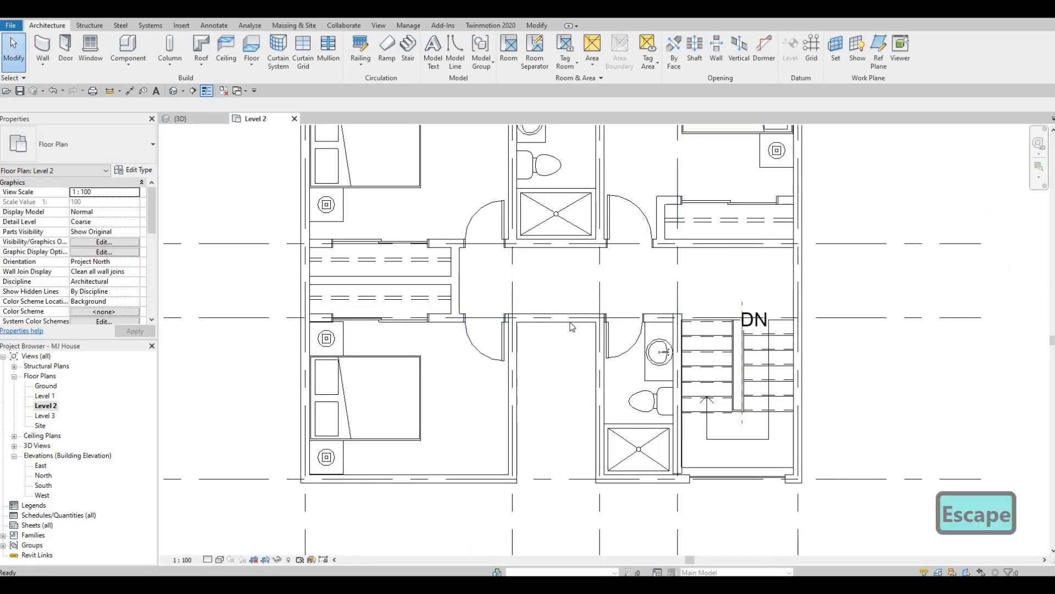
left_click(587, 324)
key("ctrl+z")
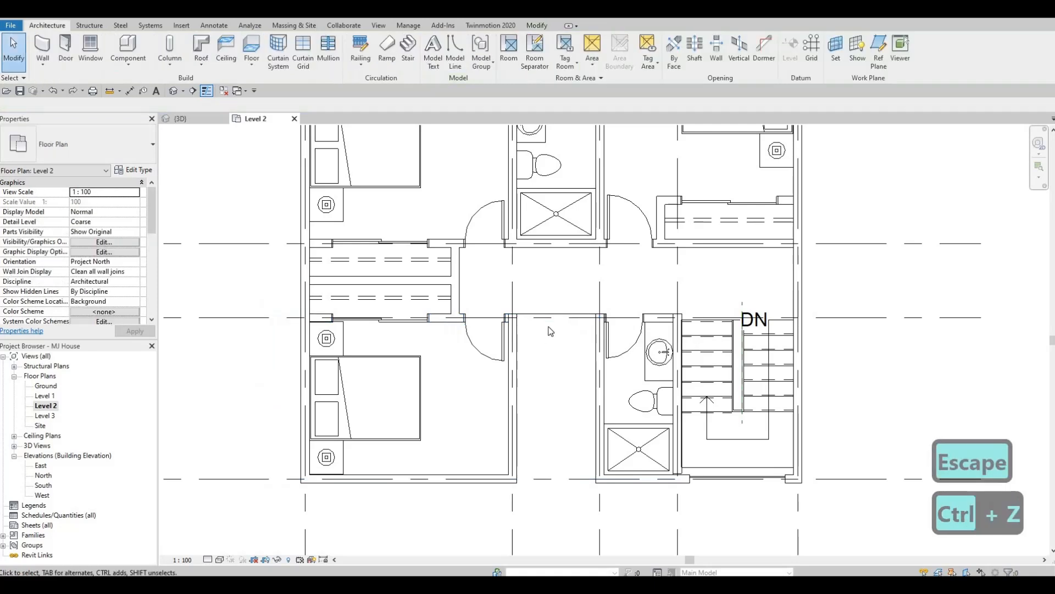
key("Escape")
key("Escape")
- Set the top offset of the shortened wall between the front bedroom and its closet to 0
left_click(418, 318)
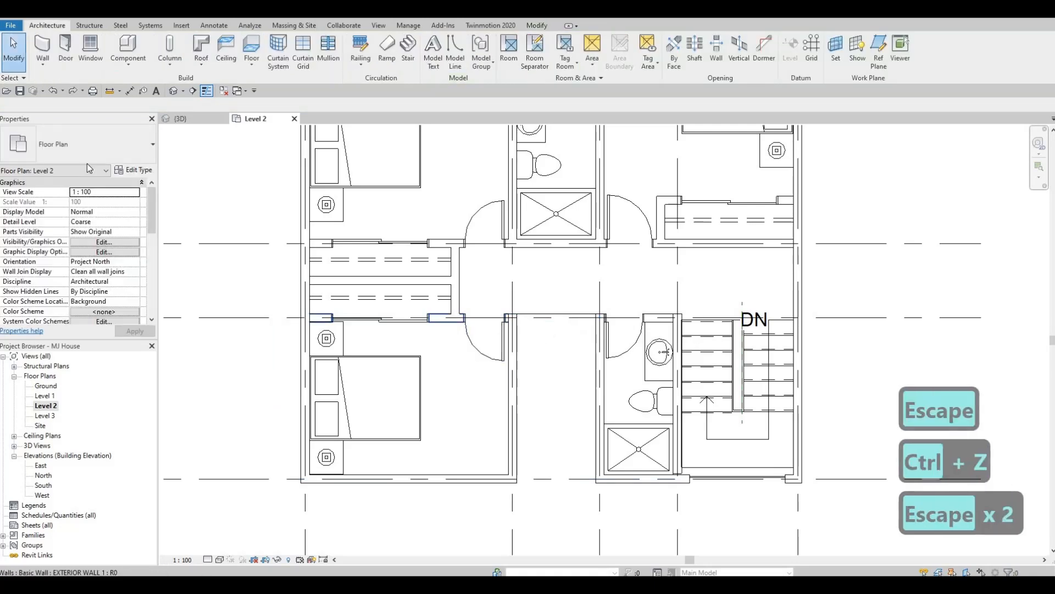
left_click(91, 261)
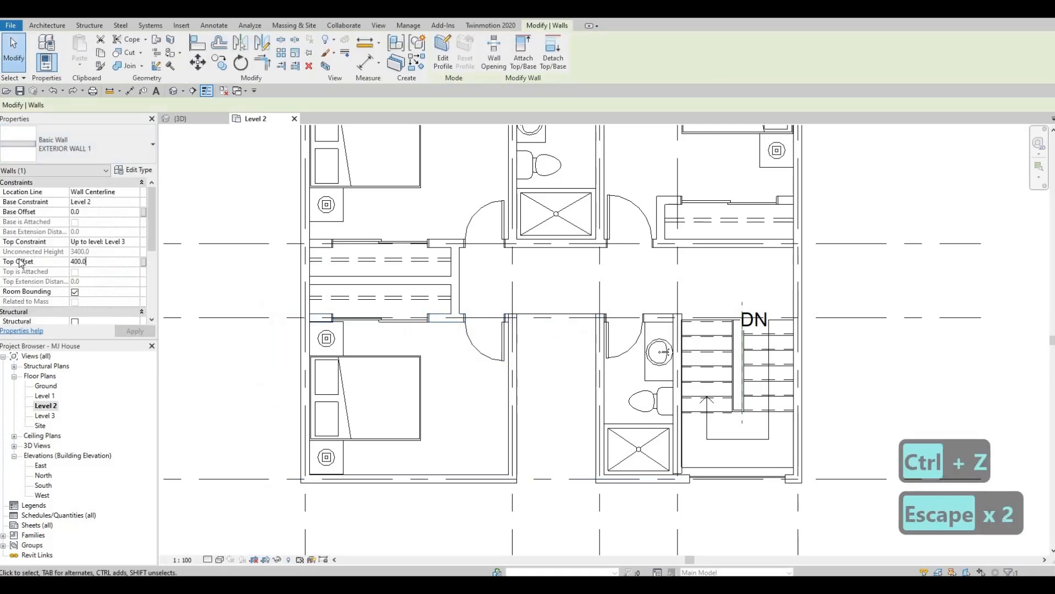
type("0")
key("Return")
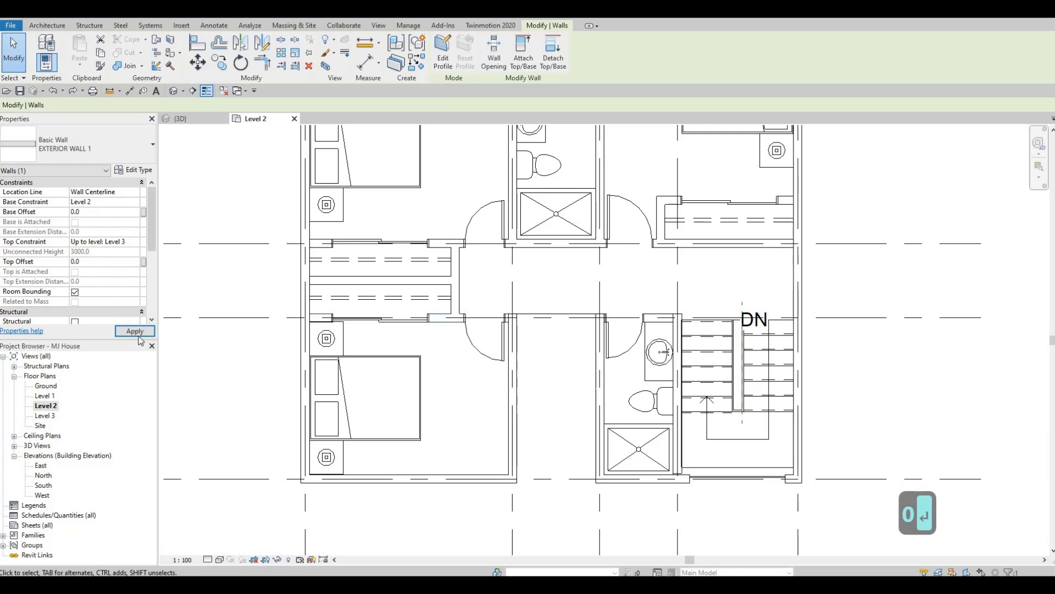
key("Escape")
key("Escape")
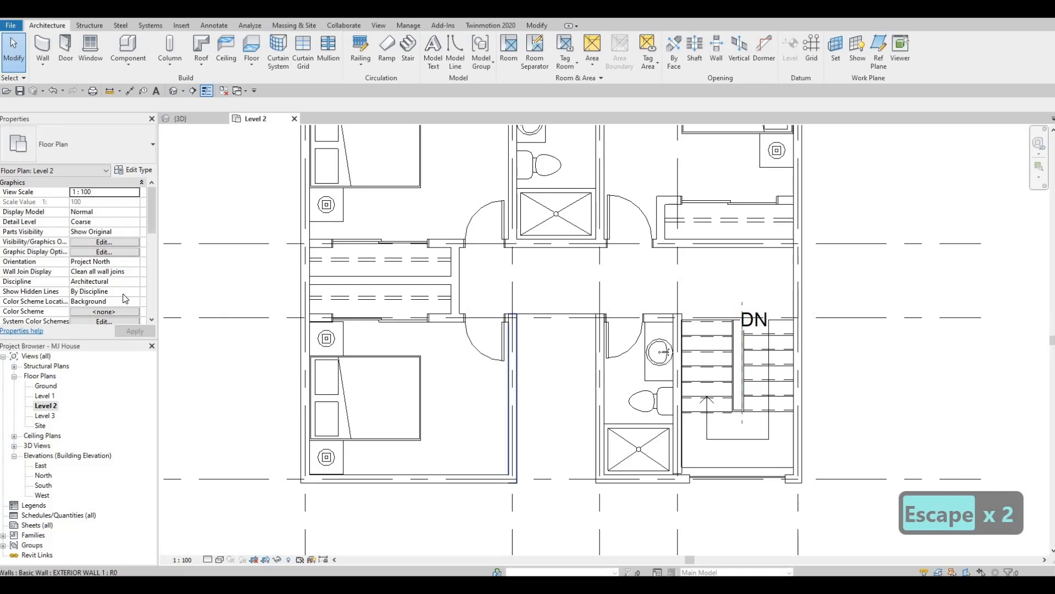
- Draw an EXTERIOR WALL 1 segment with a 400 top offset across the back of the entrance recess
left_click(511, 351)
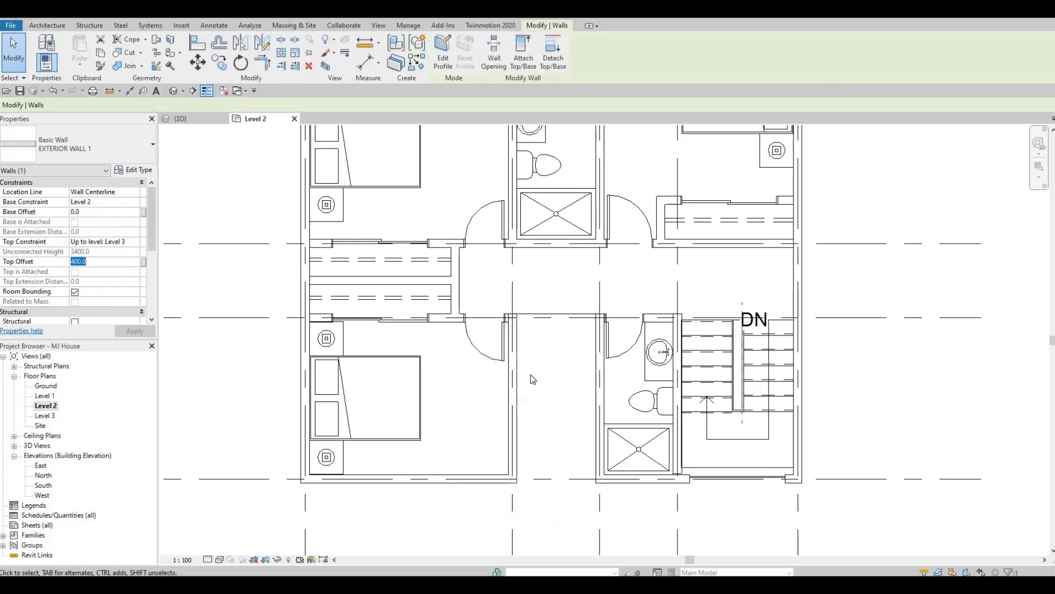
key("Escape")
key("Escape")
key("c")
key("s")
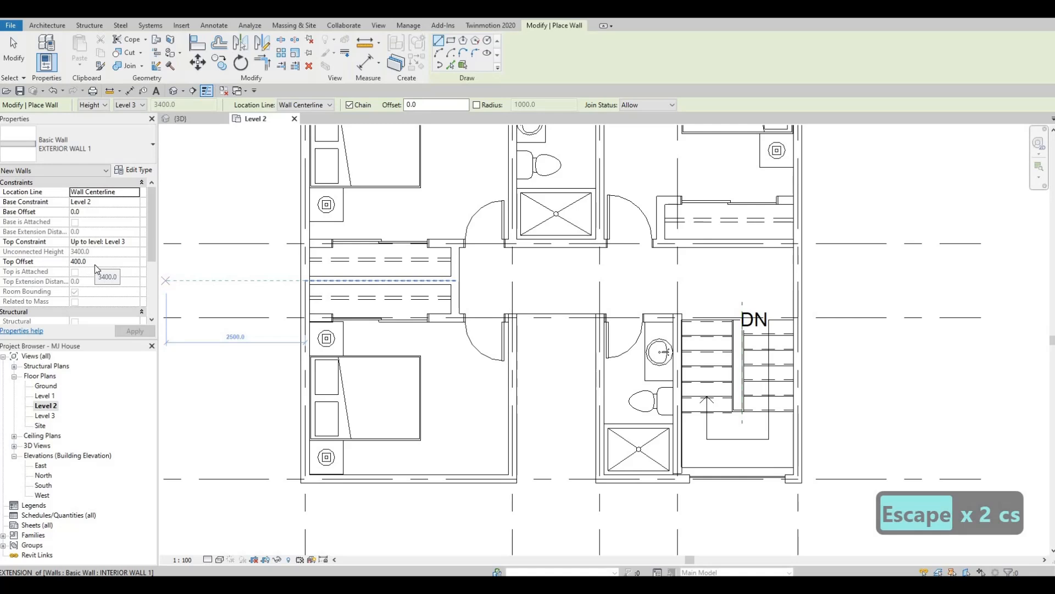
left_click(511, 317)
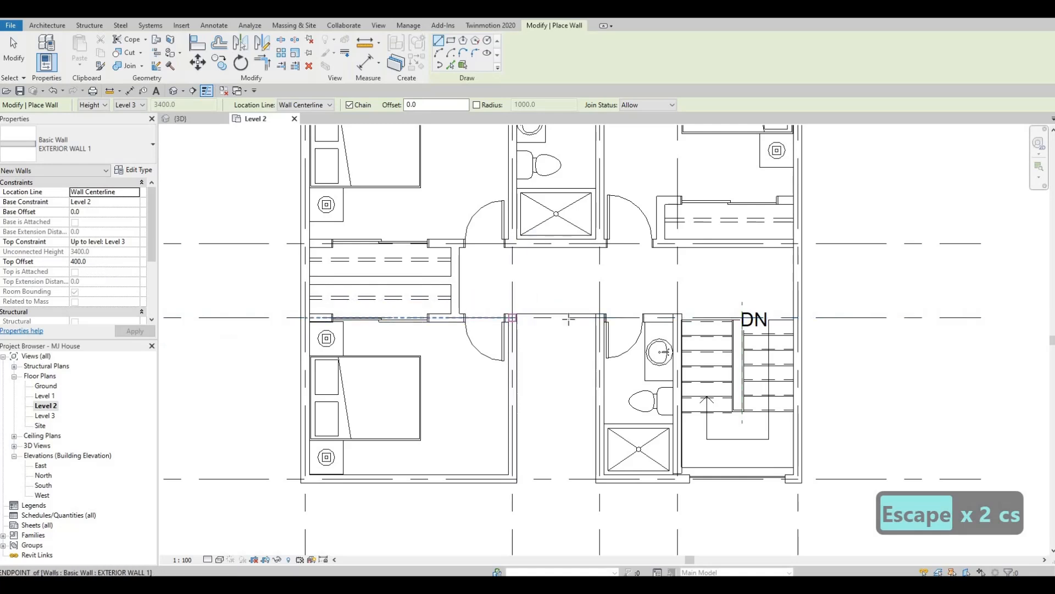
left_click(599, 318)
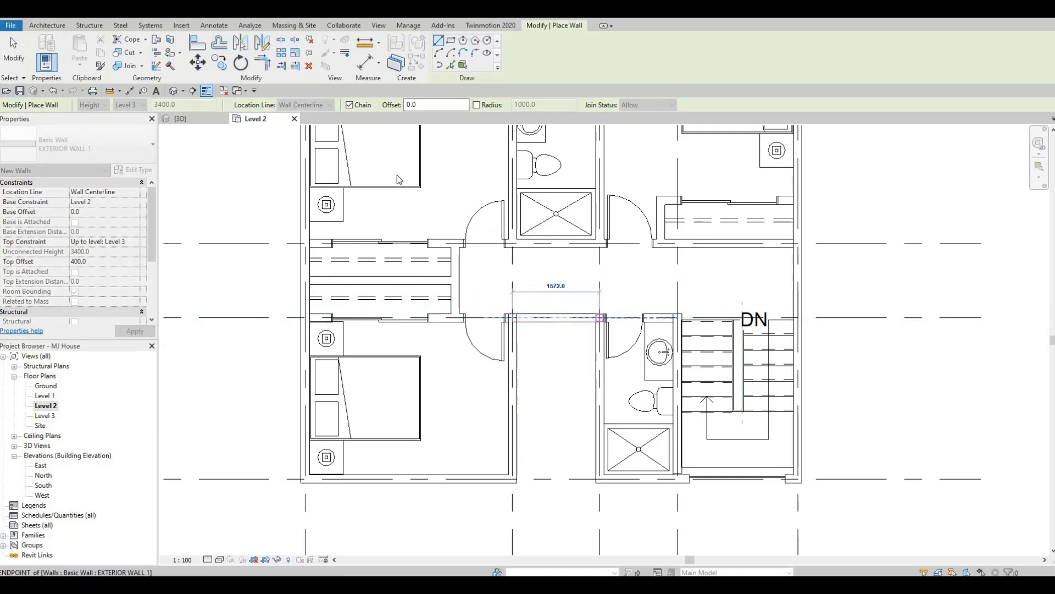
key("Escape")
- Examine the roof and its surrounding parapet from several sides in the 3D view
key("Escape")
left_click(206, 119)
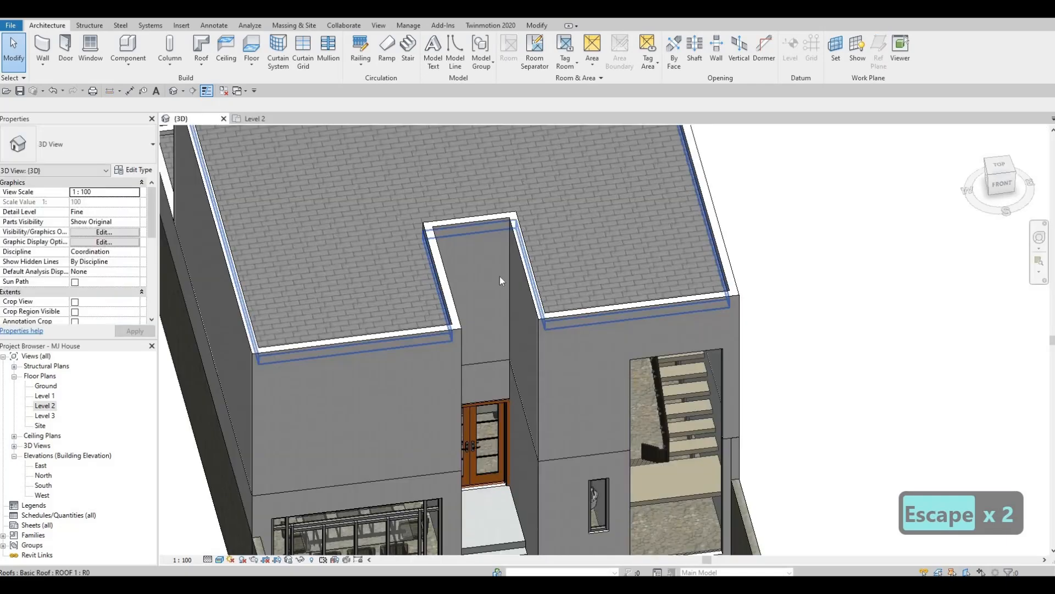
key("Escape")
middle_click_drag(487, 266, 548, 374)
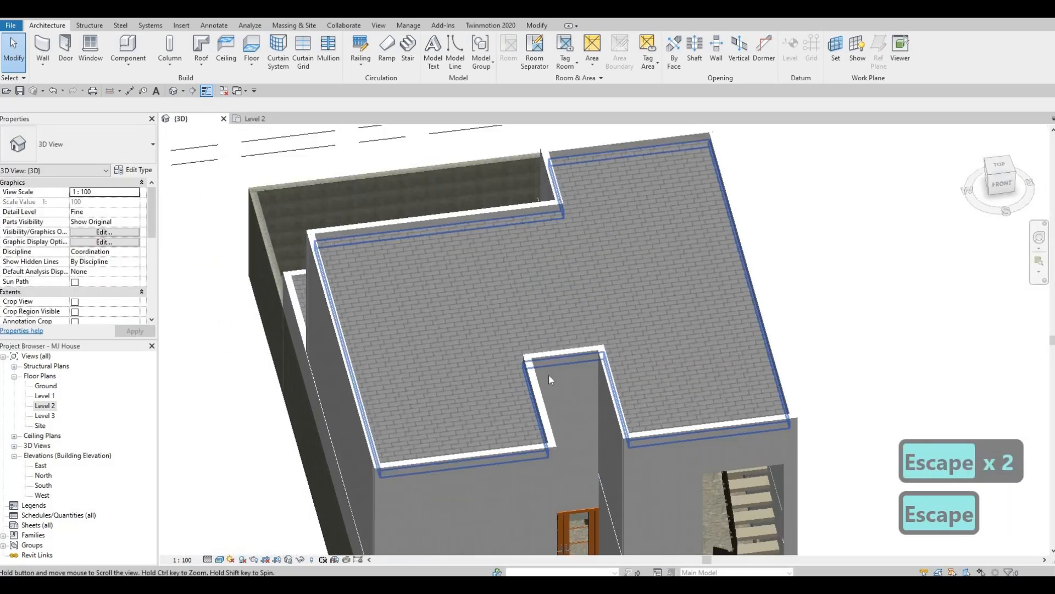
scroll(549, 374, "up", 1)
middle_click_drag(707, 283, 564, 420, "shift")
middle_click_drag(649, 427, 591, 474, "shift")
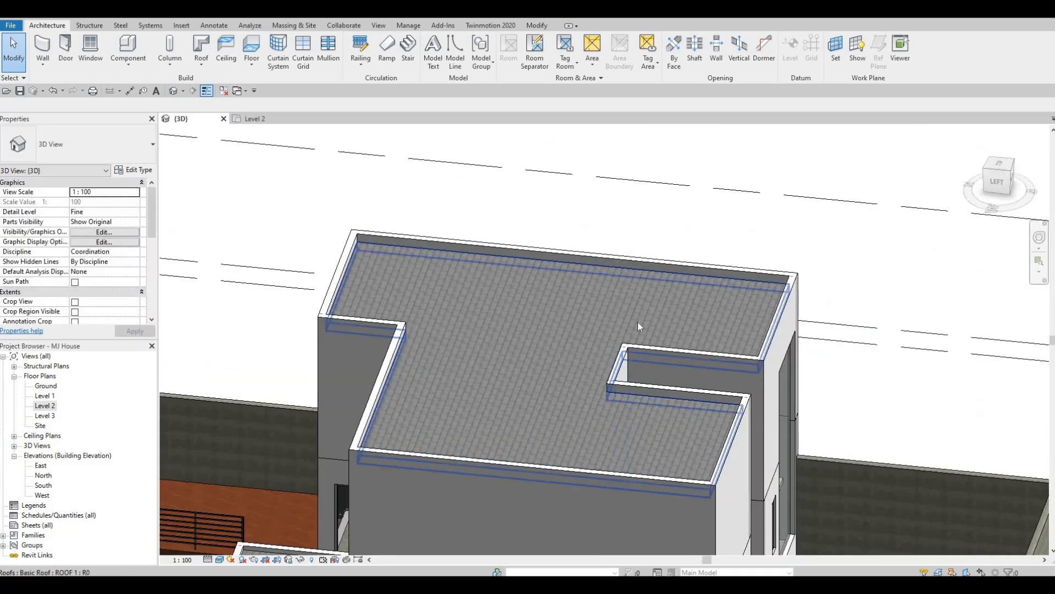
middle_click_drag(761, 357, 509, 335, "shift")
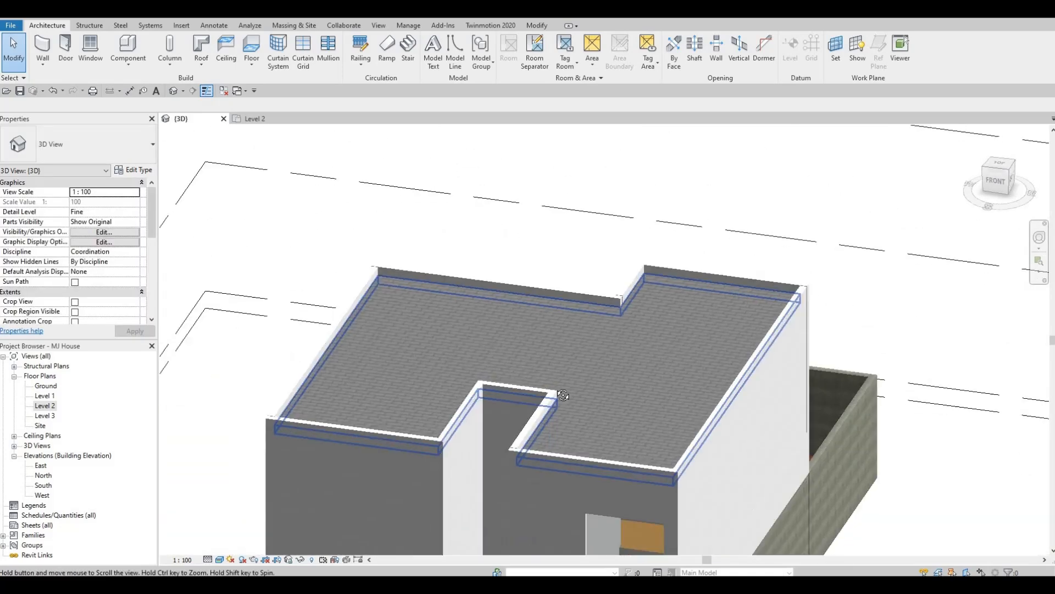
middle_click_drag(562, 396, 562, 236)
- Inspect the rear facade and the junction between the upper wall, floor edge and lower roof
scroll(632, 378, "down", 1)
key("Escape")
middle_click_drag(617, 371, 541, 434, "shift")
scroll(539, 428, "up", 2)
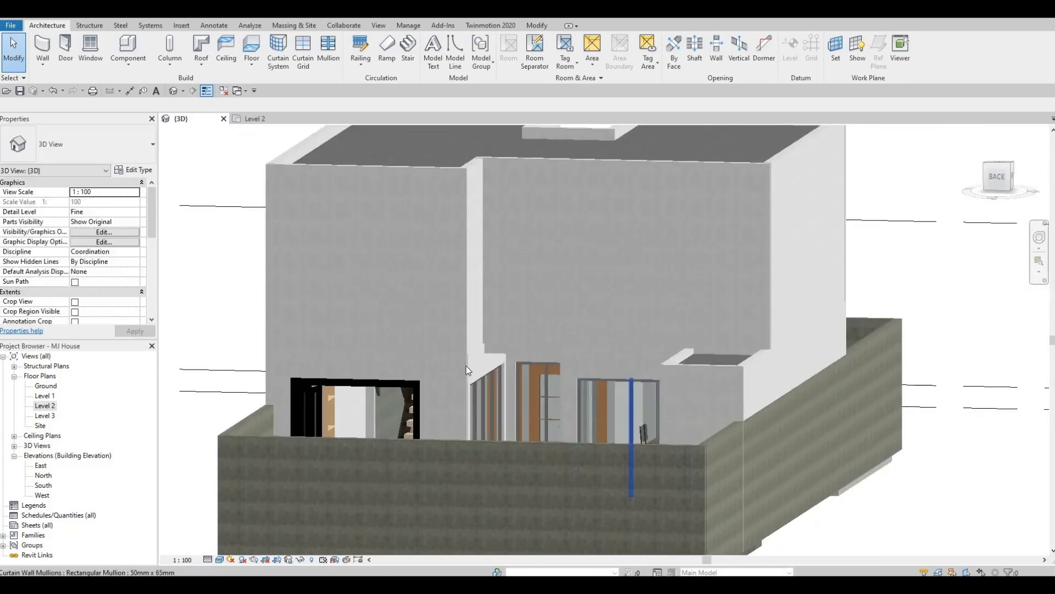
middle_click_drag(467, 370, 428, 354, "shift")
scroll(394, 355, "up", 6)
scroll(499, 393, "down", 3)
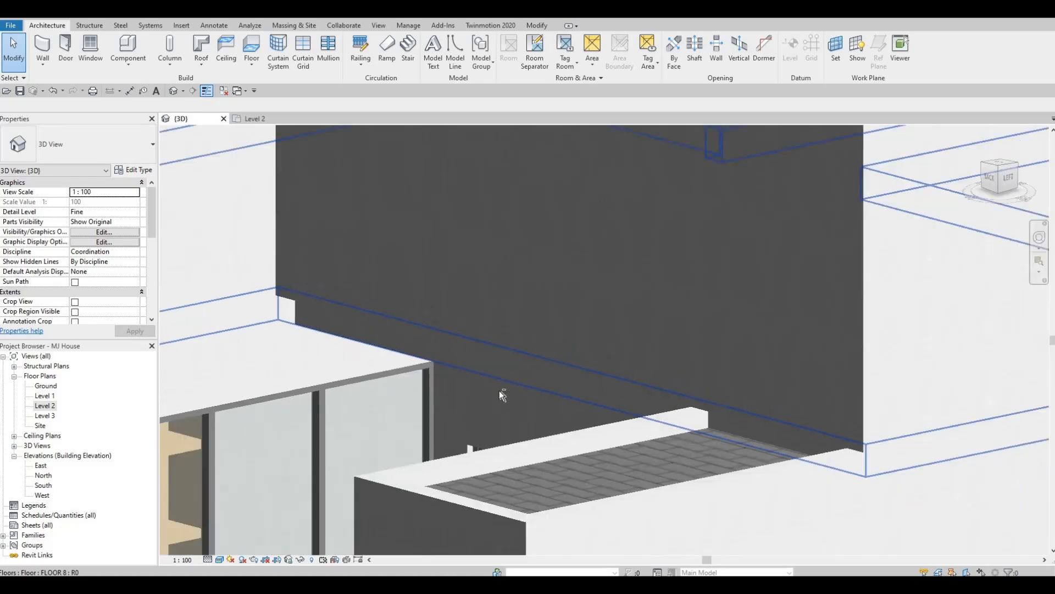
- Inspect the lower side and rear walls of the house in 3D and open the Level 2 floor plan
middle_click_drag(744, 381, 575, 278, "shift")
scroll(575, 280, "down", 3)
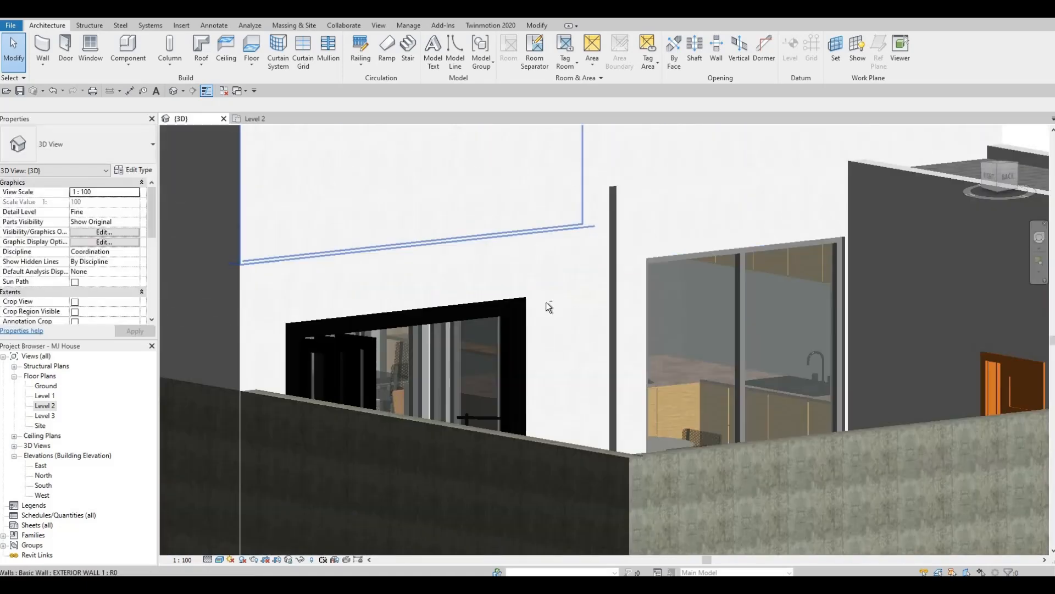
scroll(352, 402, "down", 1)
middle_click_drag(681, 190, 617, 227, "shift")
scroll(617, 228, "down", 5)
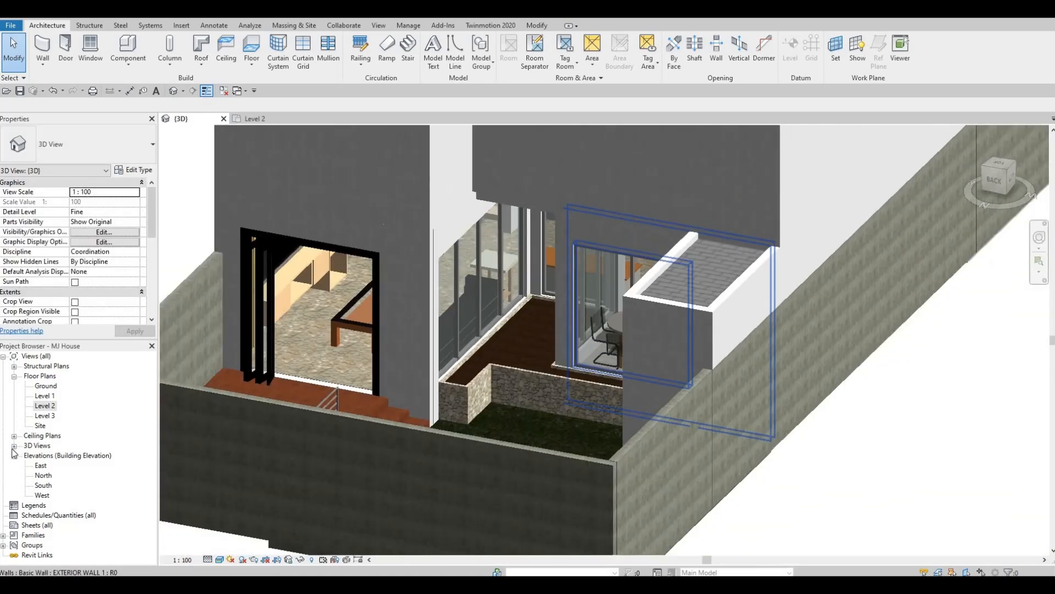
double_click(46, 406)
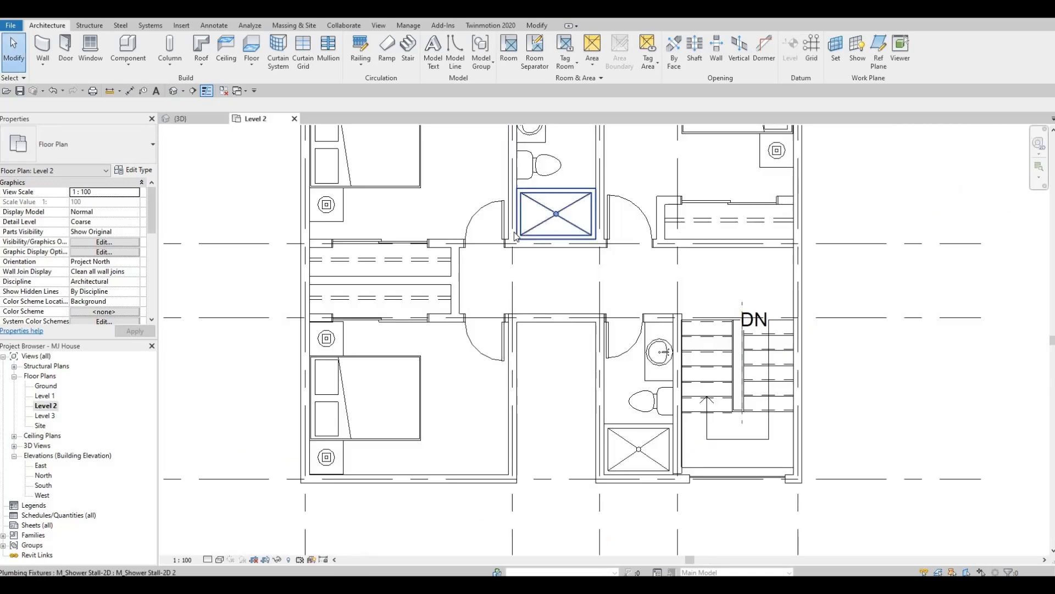
scroll(508, 347, "down", 2)
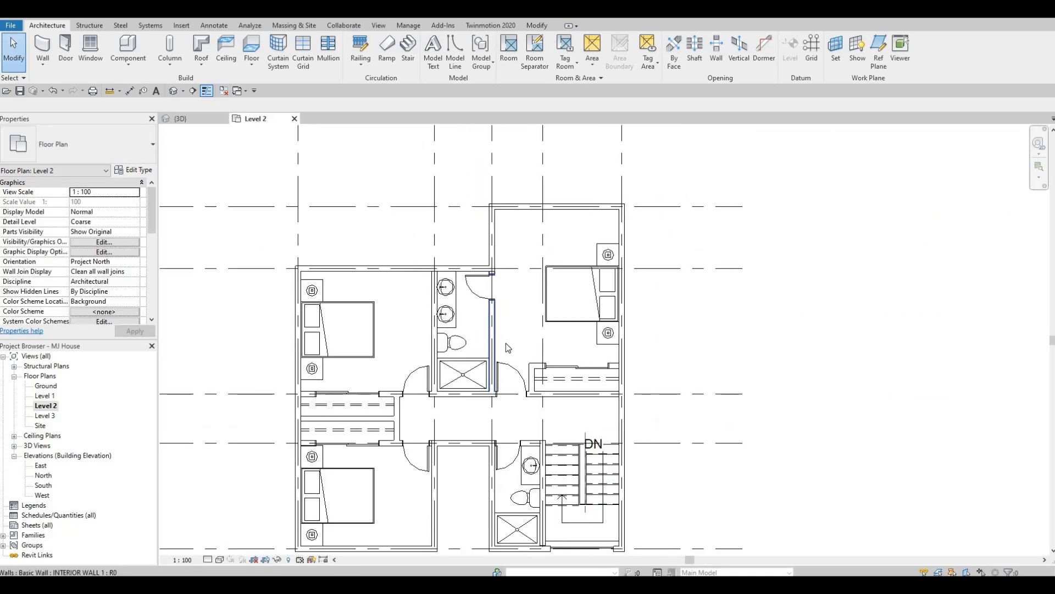
middle_click_drag(388, 216, 308, 196)
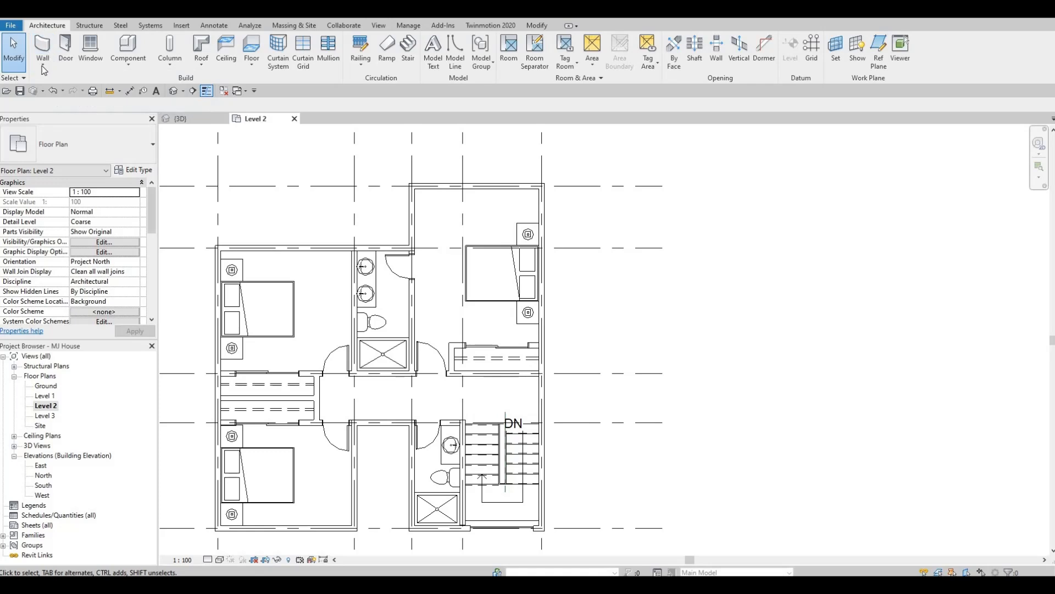
- Draw a Curtain Wall about 2560 mm long inside the back exterior wall of the rear bedroom with the grid D wall
left_click(47, 48)
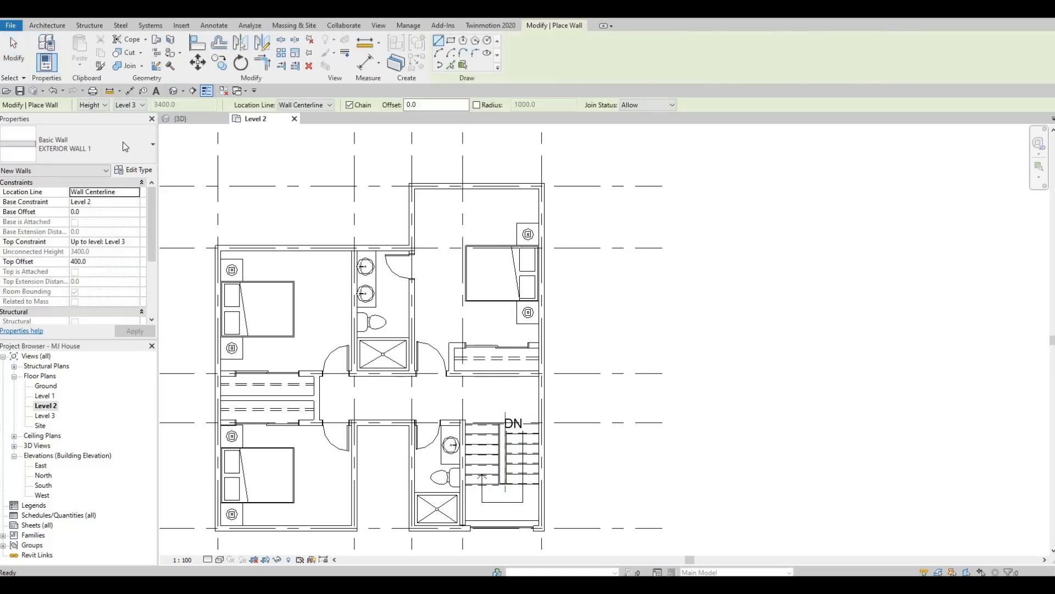
left_click(83, 144)
scroll(83, 274, "down", 8)
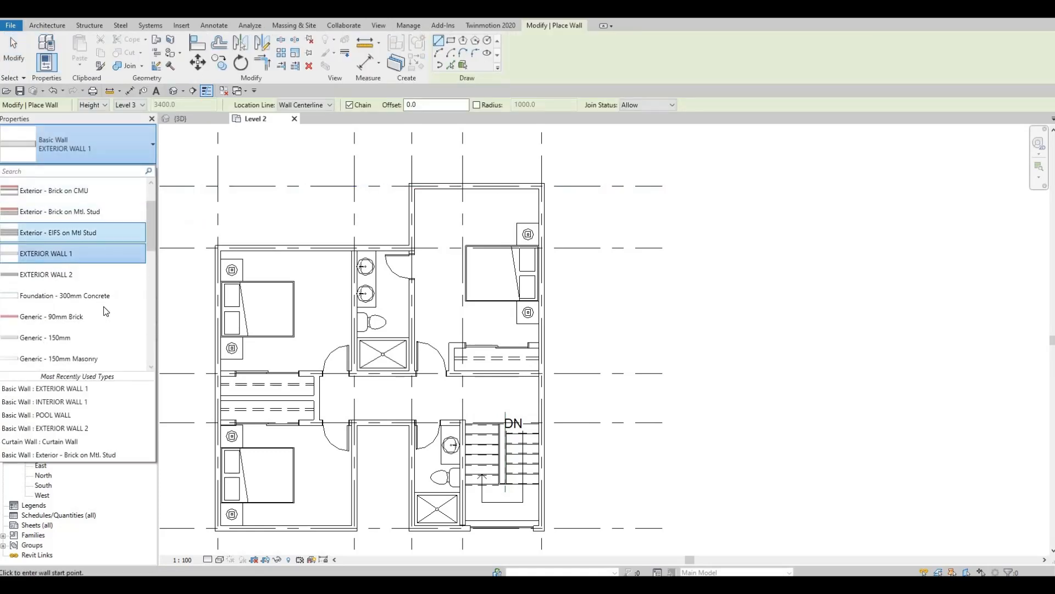
scroll(81, 297, "down", 1)
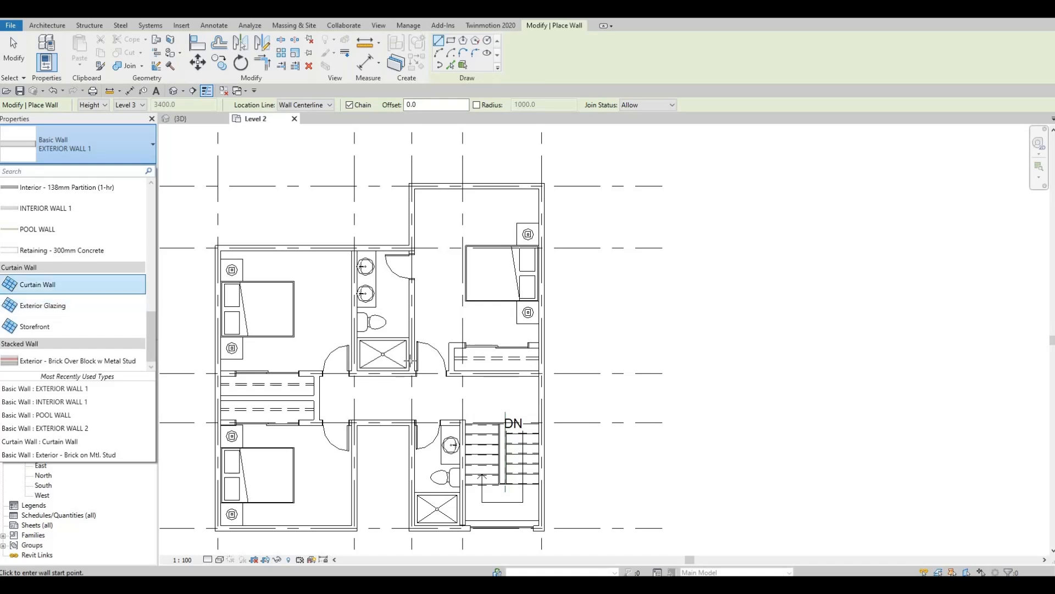
left_click(38, 283)
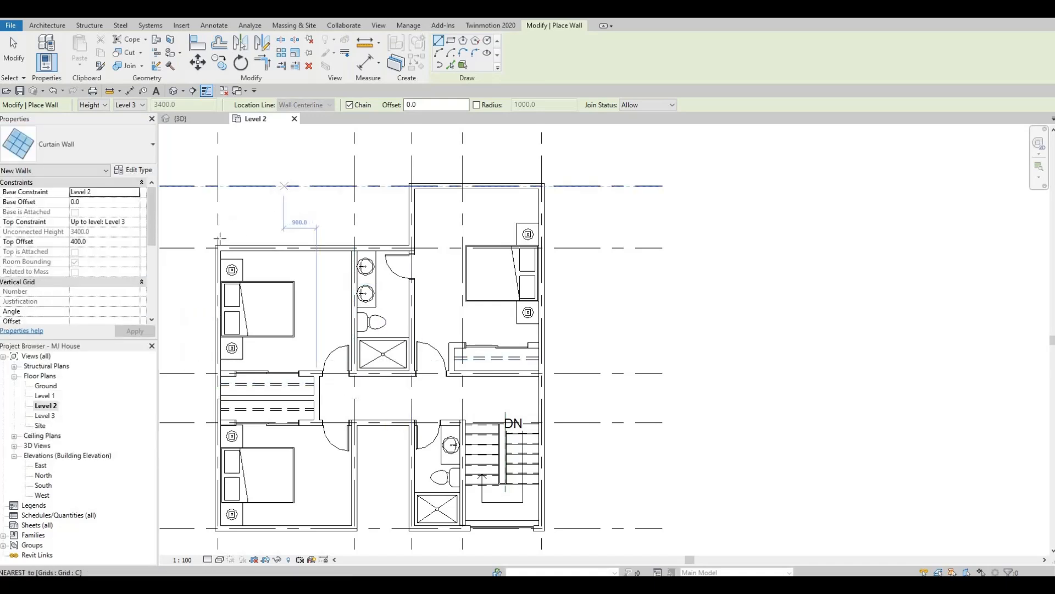
scroll(219, 237, "up", 6)
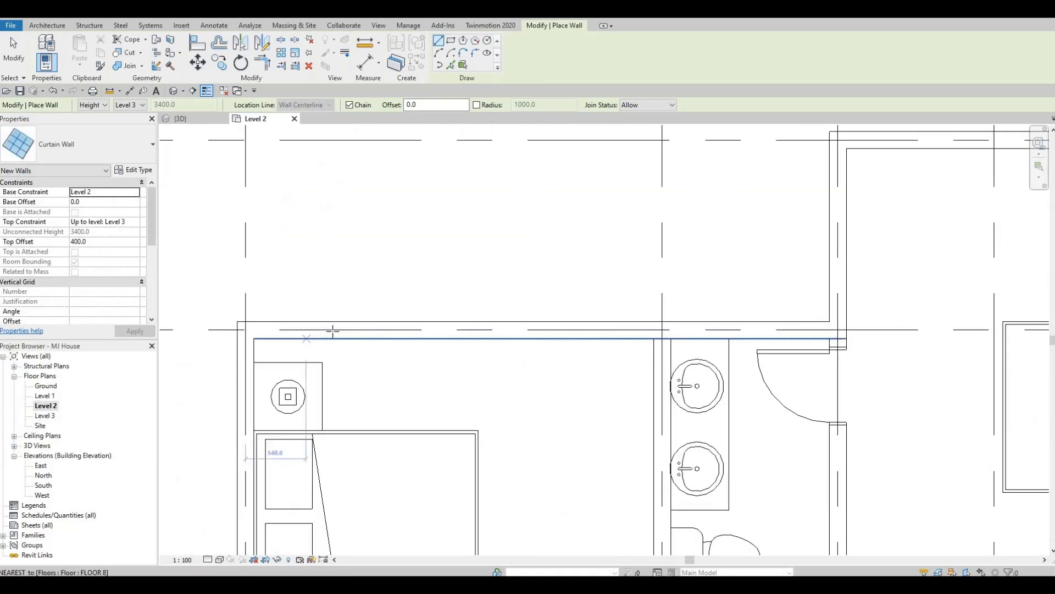
left_click(333, 330)
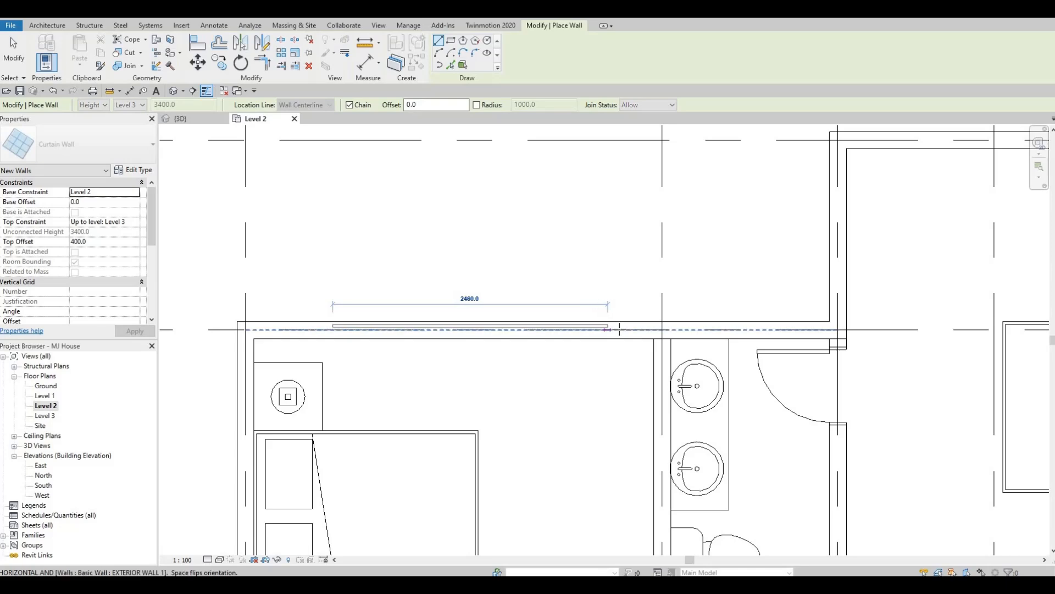
left_click(620, 329)
key("Escape")
scroll(505, 323, "down", 2)
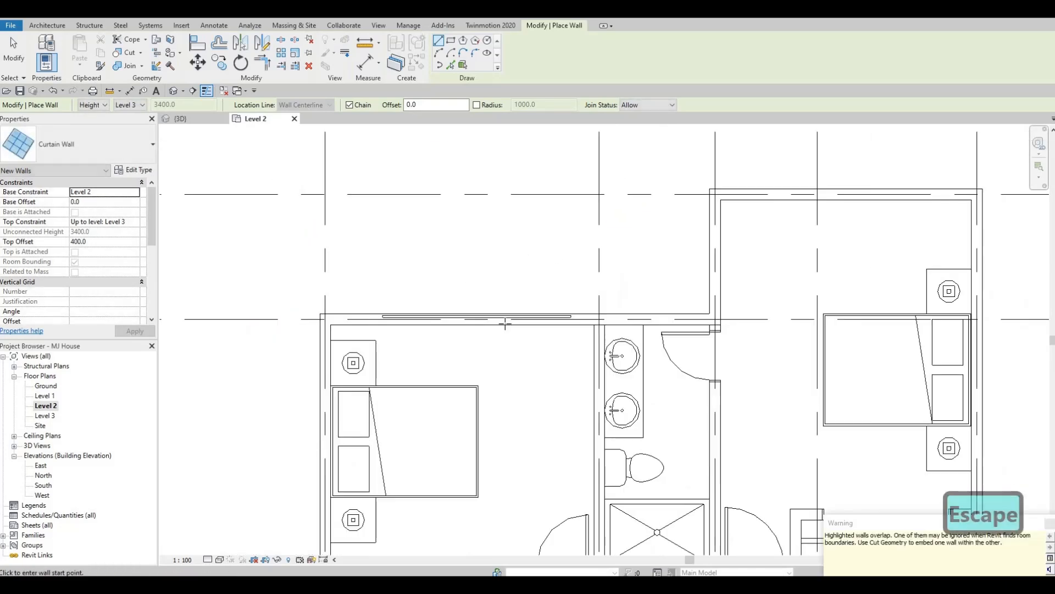
- Extend the curtain wall toward the bedroom's outer corner, starting 400 mm from the grid line with a length of 2940 mm
scroll(505, 323, "up", 3)
key("Escape")
key("Escape")
left_click(505, 323)
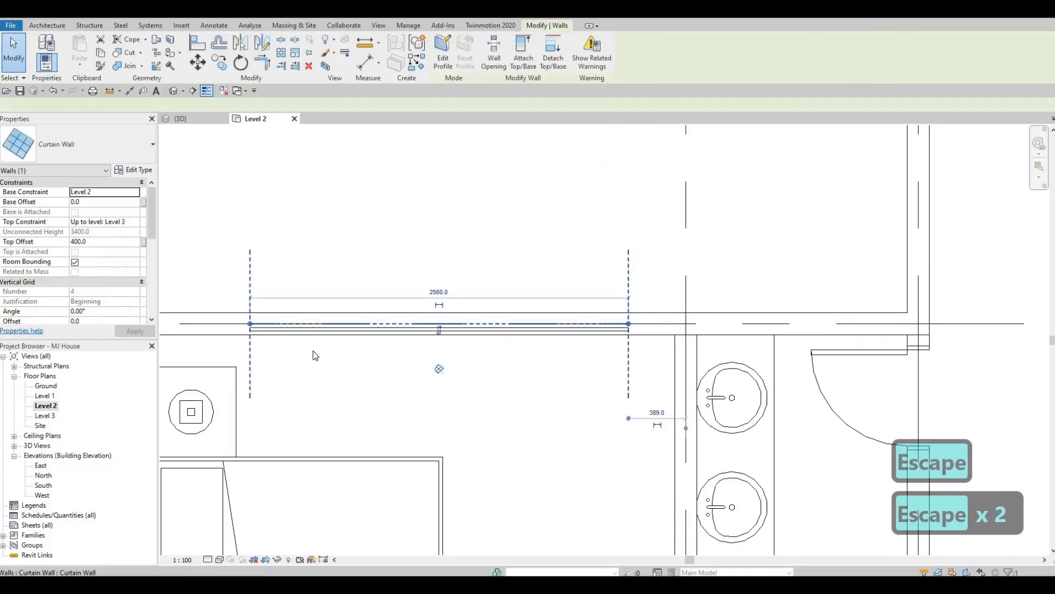
key("Escape")
key("Escape")
middle_click_drag(345, 329, 383, 303)
left_click(289, 324)
left_click(383, 303)
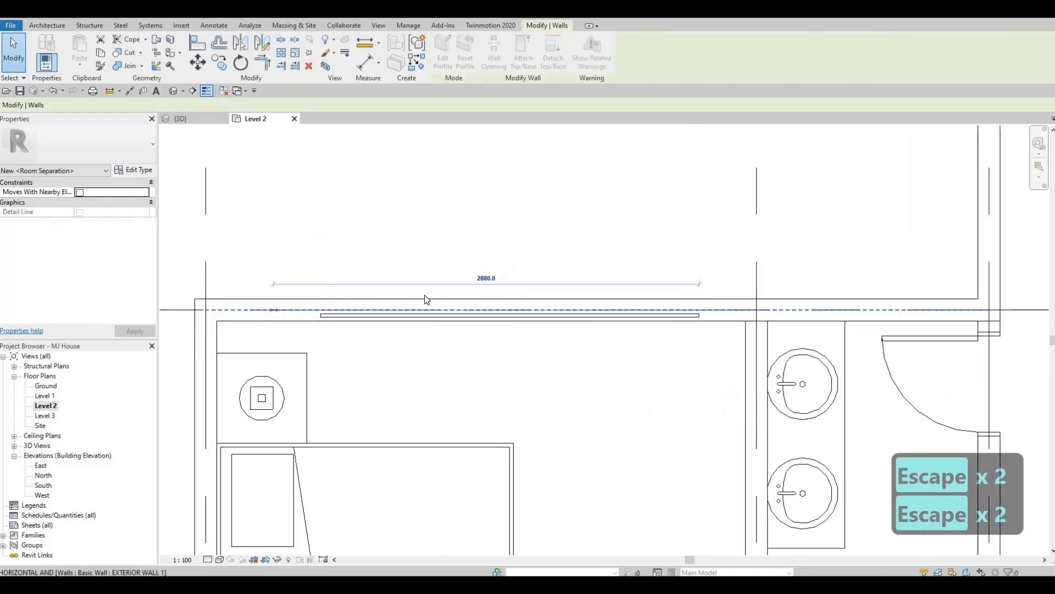
left_click(383, 306)
scroll(271, 318, "down", 2)
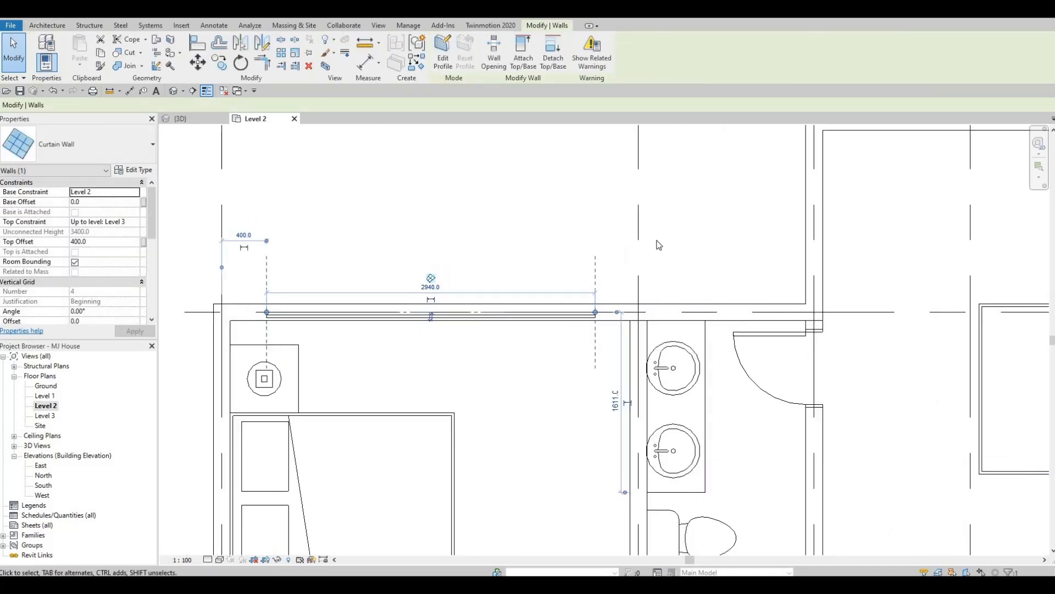
scroll(495, 291, "down", 2)
key("Escape")
key("Escape")
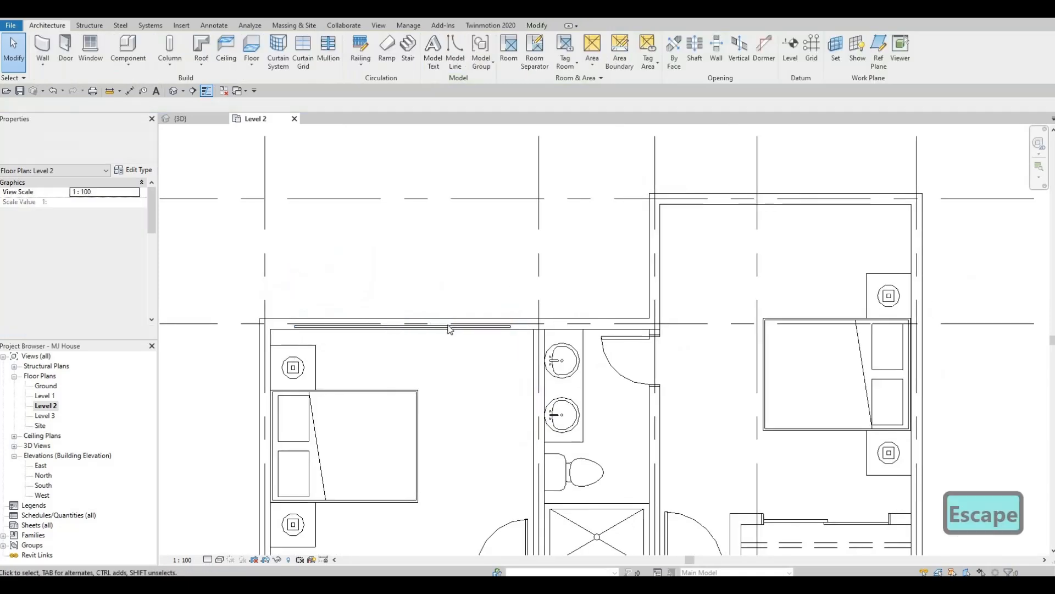
- Cut the curtain wall's opening out of the overlapping EXTERIOR WALL 1 with Cut Geometry
left_click(448, 322)
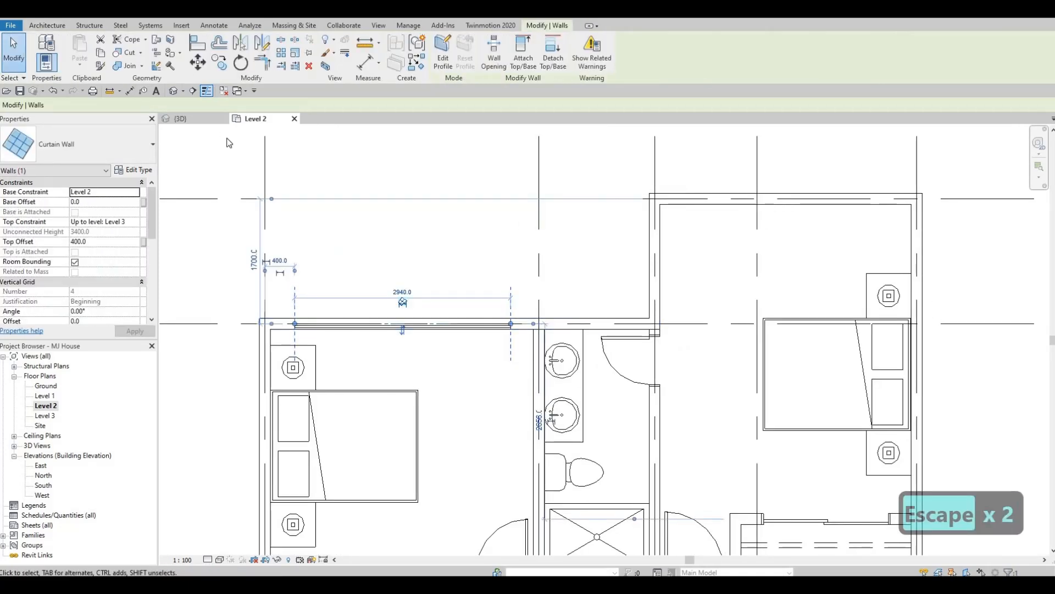
scroll(562, 243, "down", 4)
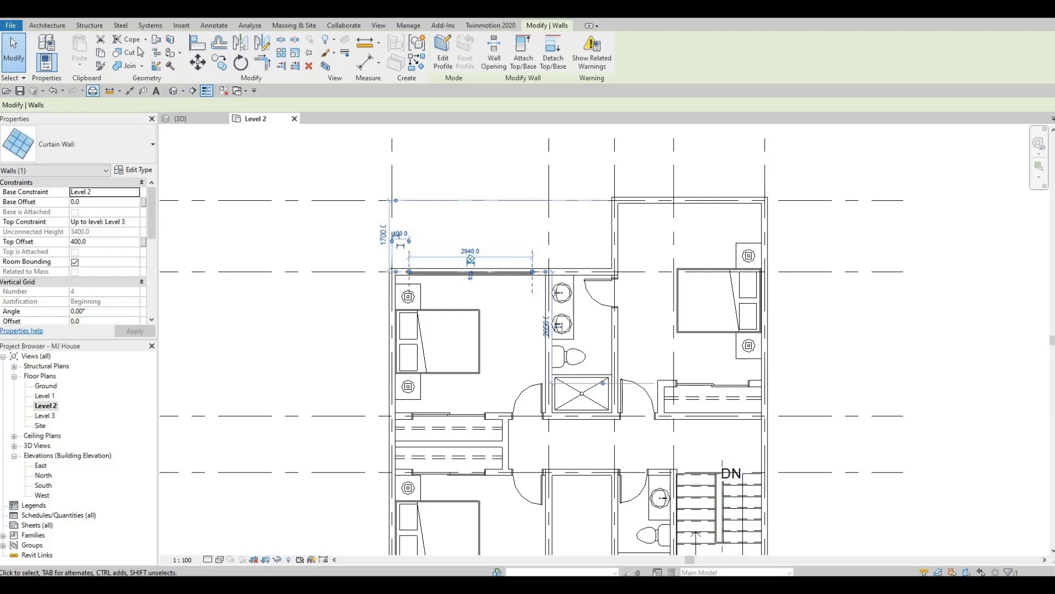
left_click(126, 52)
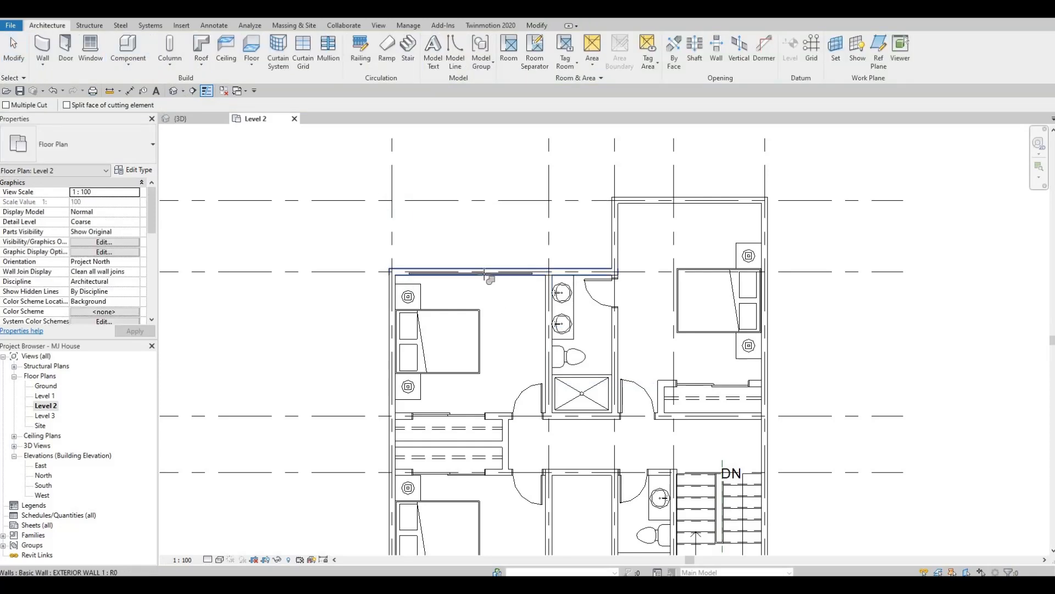
- Examine the front facade with its tall staircase curtain wall in the 3D view
left_click(173, 91)
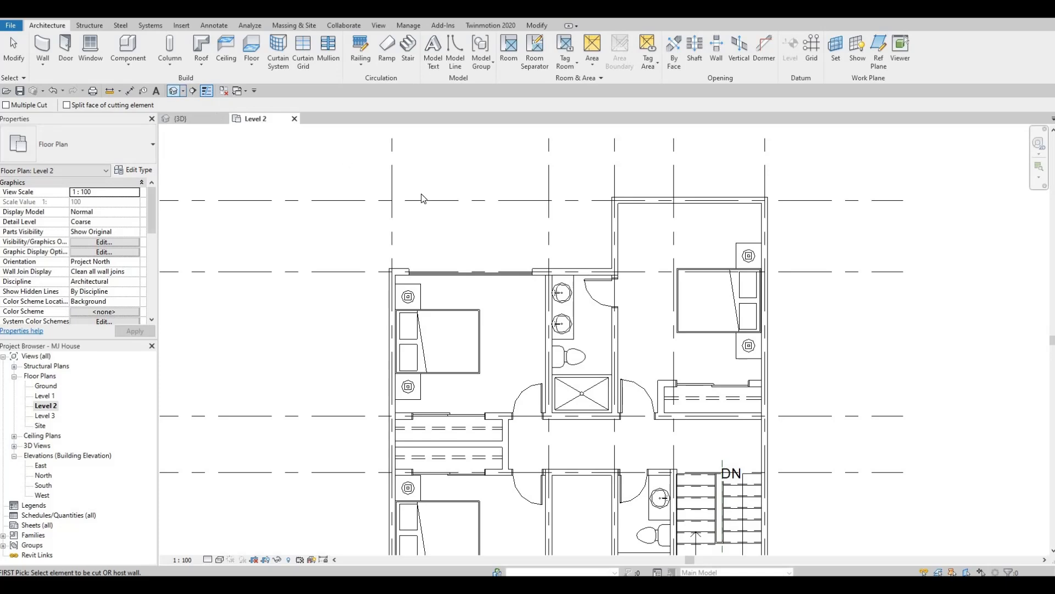
scroll(259, 246, "down", 2)
middle_click_drag(220, 242, 406, 223, "shift")
key("Escape")
key("Escape")
key("Escape")
middle_click_drag(488, 160, 594, 271, "shift")
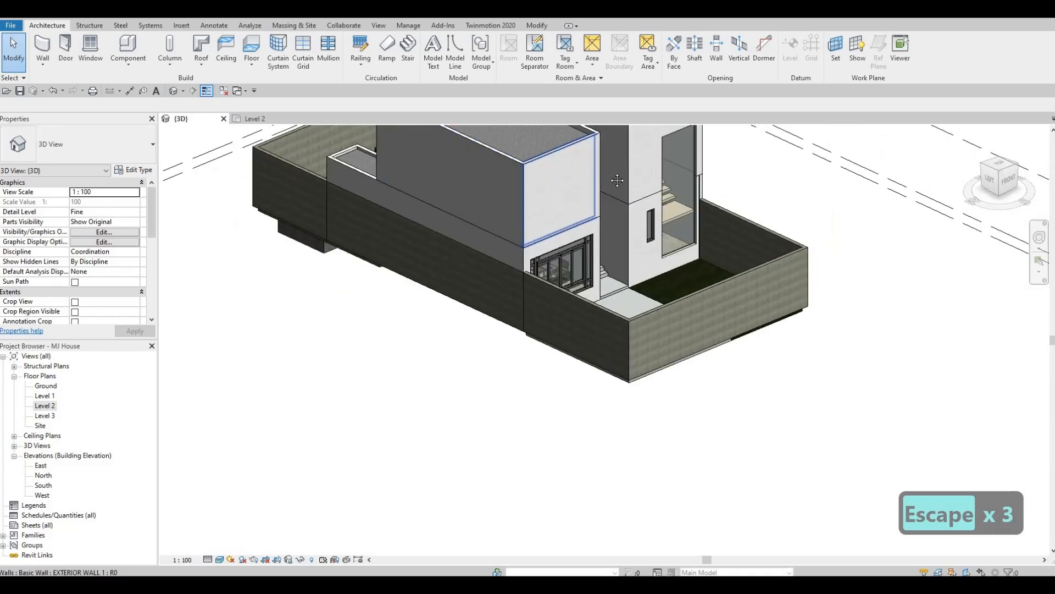
key("F1")
key("F1")
scroll(649, 260, "up", 5)
key("Escape")
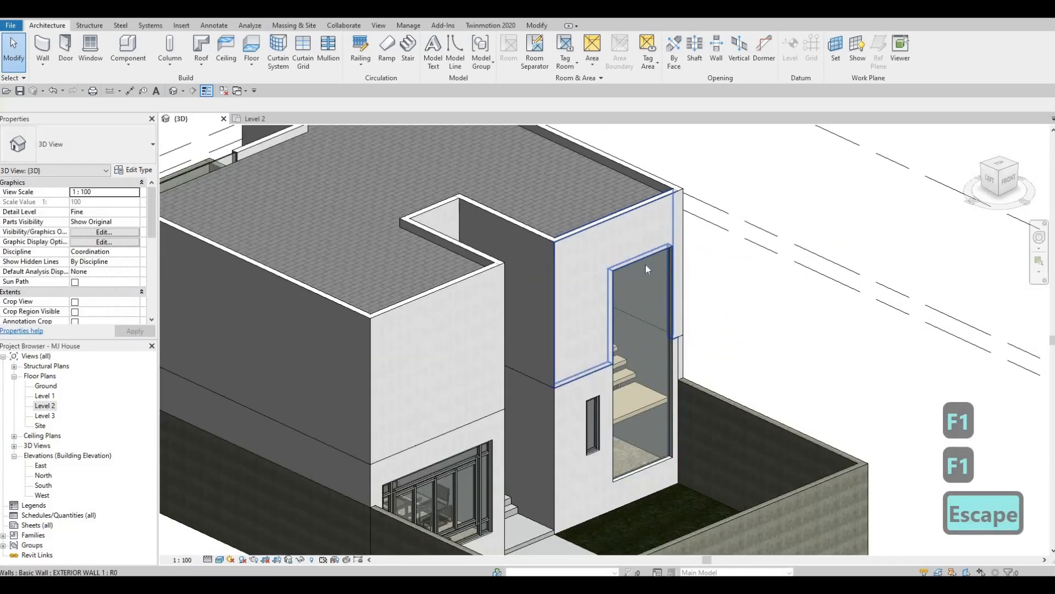
- Raise the top edge of the tall staircase curtain wall on the front facade closer to the parapet
left_click(645, 265)
key("Escape")
left_click(641, 250)
left_click_drag(640, 245, 634, 282)
key("Escape")
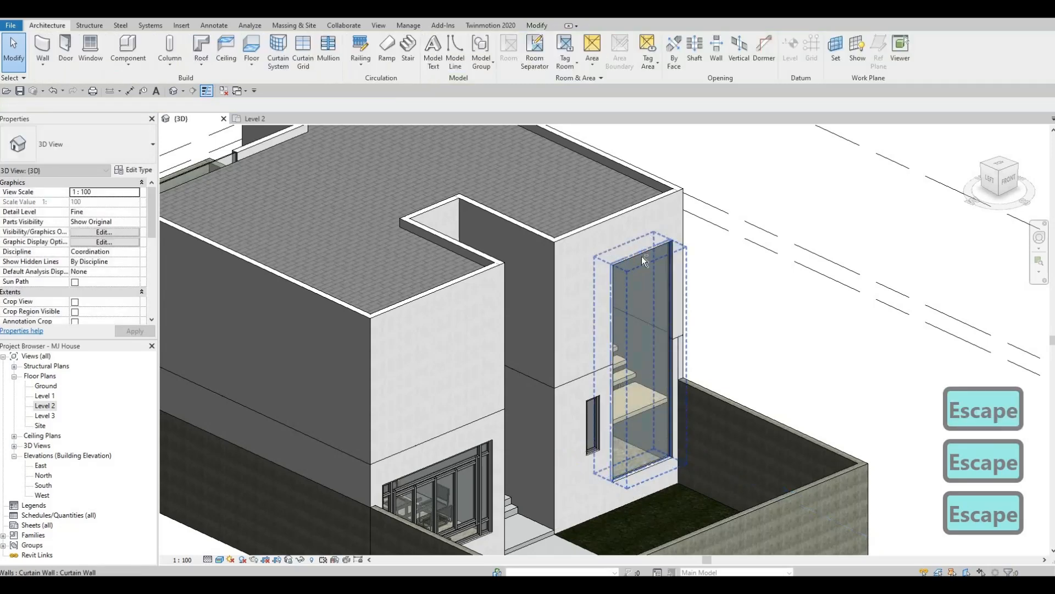
key("Escape")
scroll(573, 213, "up", 2)
middle_click_drag(570, 210, 473, 277, "shift")
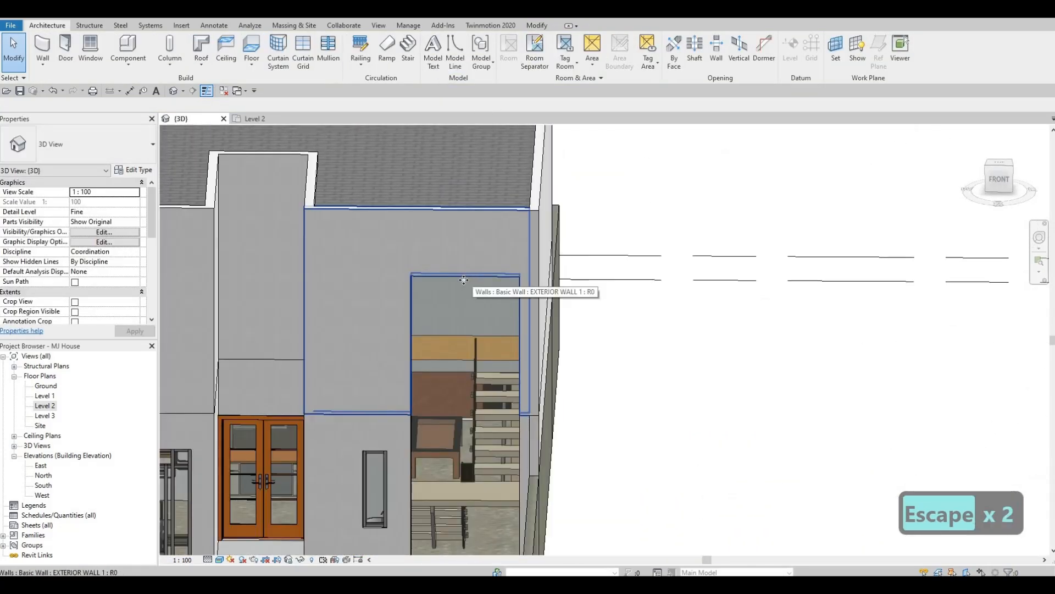
left_click(467, 276)
key("Escape")
left_click(465, 282)
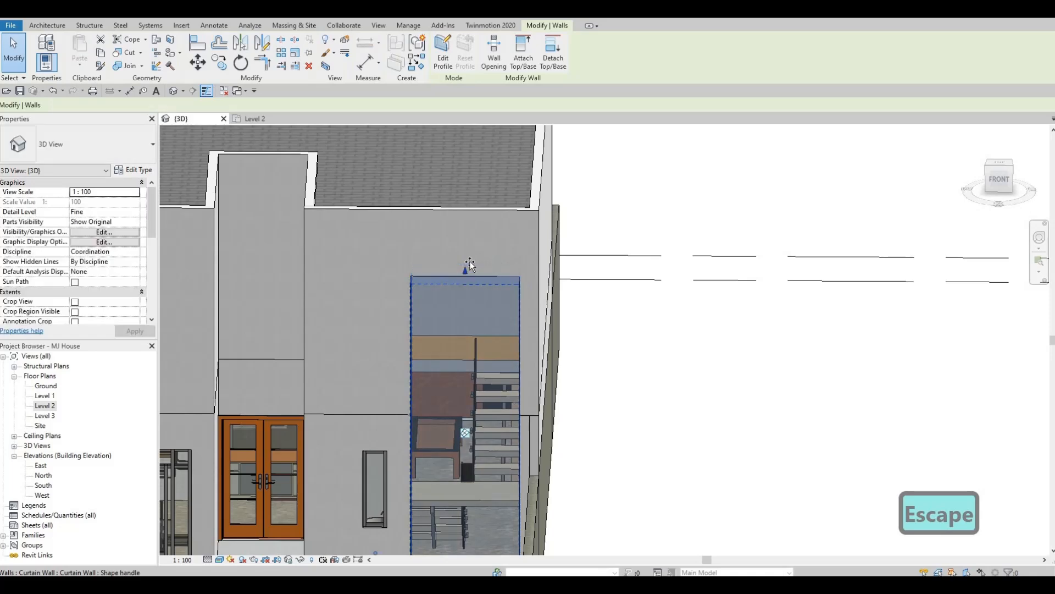
left_click_drag(466, 266, 466, 255)
key("Escape")
middle_click_drag(543, 289, 645, 246, "shift")
- Align the top of the rear bedroom's curtain wall with the top of the staircase curtain wall
key("Escape")
key("a")
key("l")
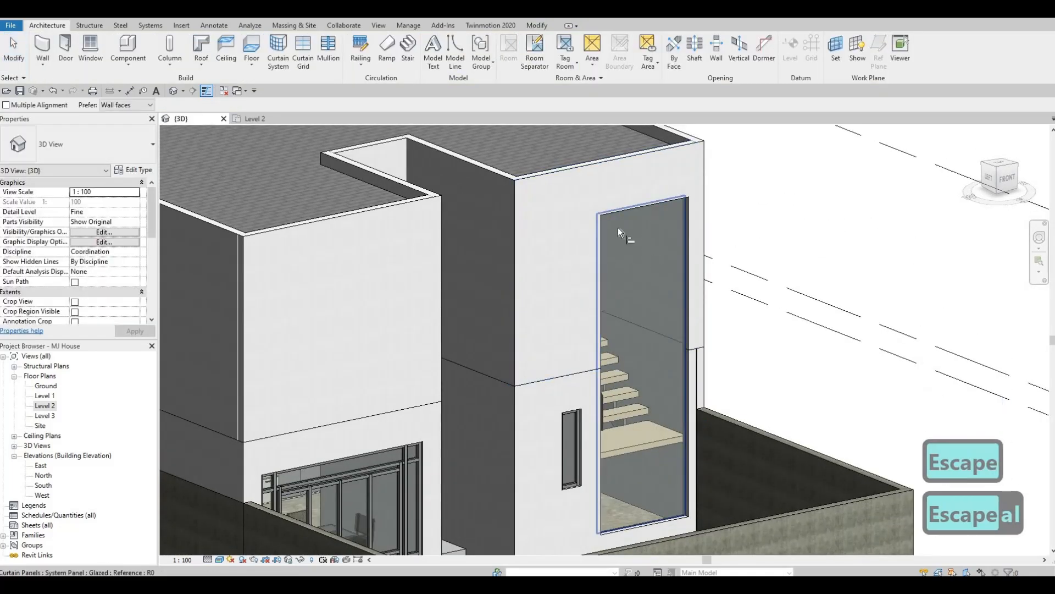
middle_click_drag(480, 309, 778, 351, "shift")
scroll(487, 268, "down", 5)
middle_click_drag(486, 268, 487, 240, "shift")
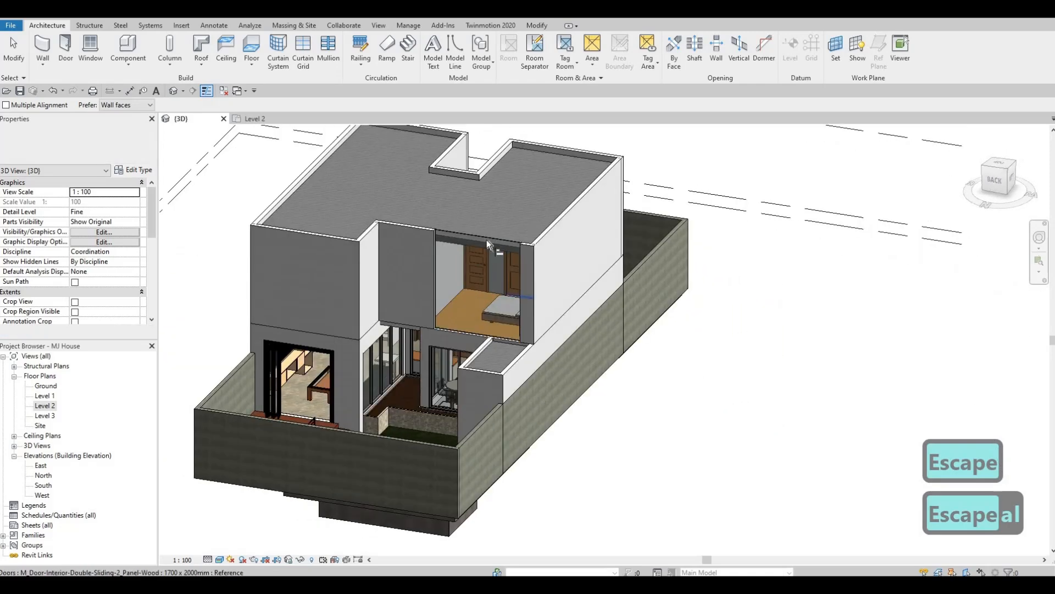
key("Escape")
key("Escape")
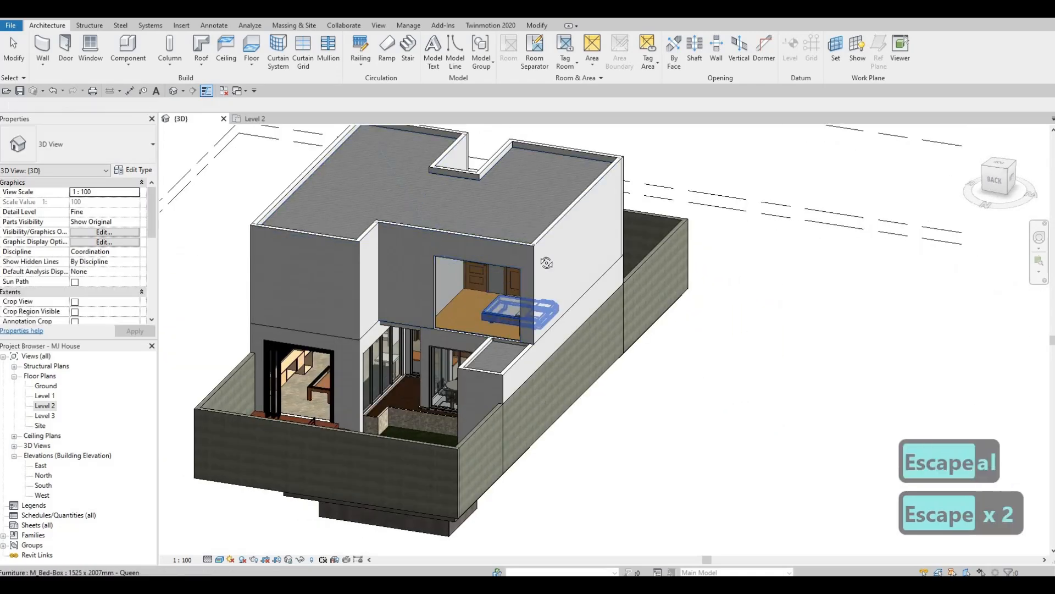
- On Level 2, create a similar curtain wall about 2760 mm long inside the projecting rear bedroom's back wall on grid C
middle_click_drag(510, 330, 165, 385, "shift")
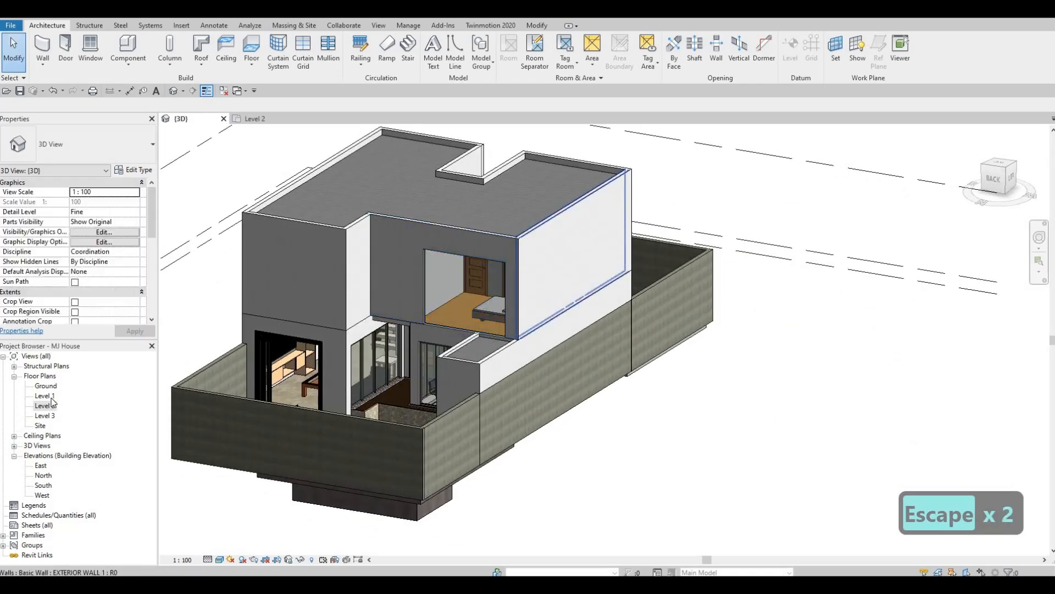
middle_click_drag(446, 337, 461, 375)
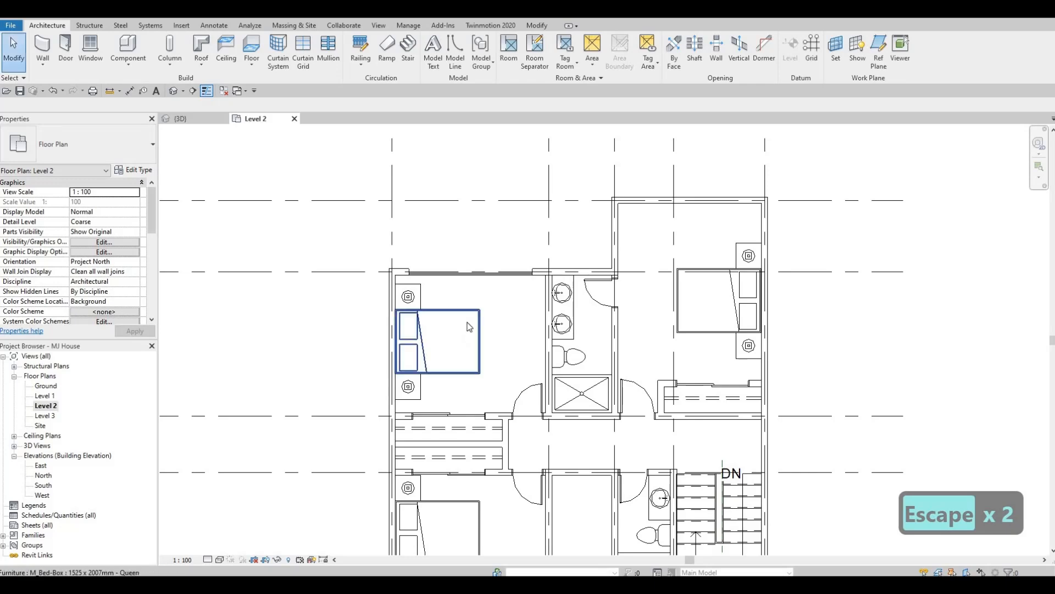
key("Escape")
key("Escape")
left_click(469, 324)
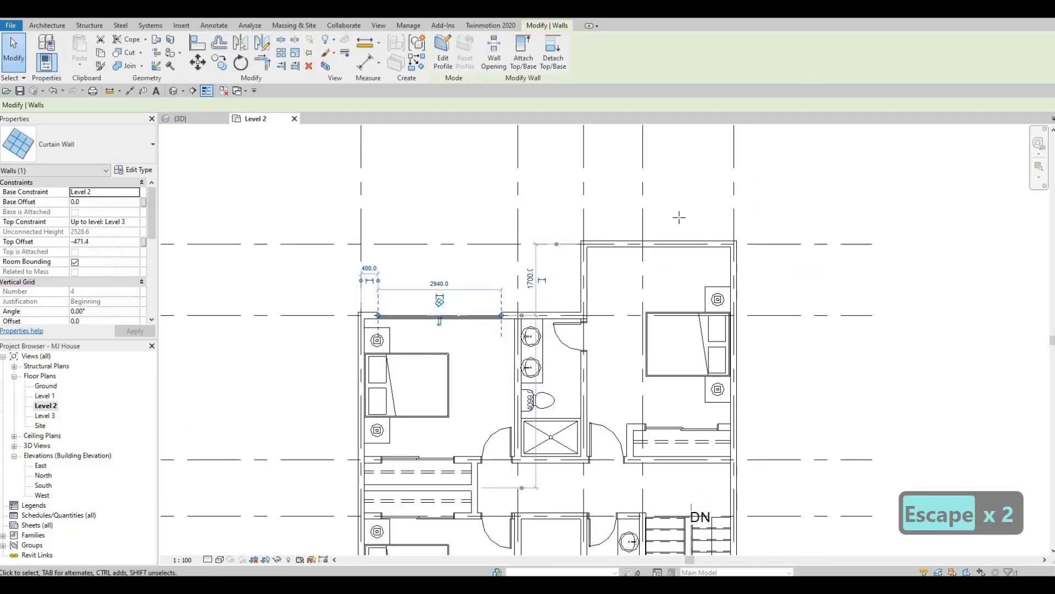
key("c")
key("s")
scroll(693, 215, "up", 3)
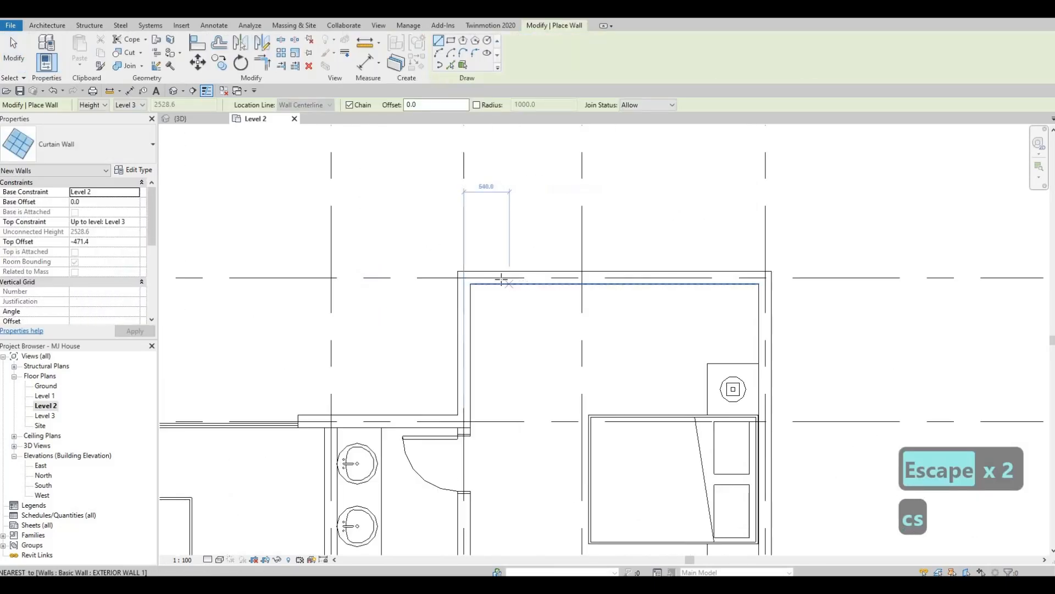
left_click(501, 278)
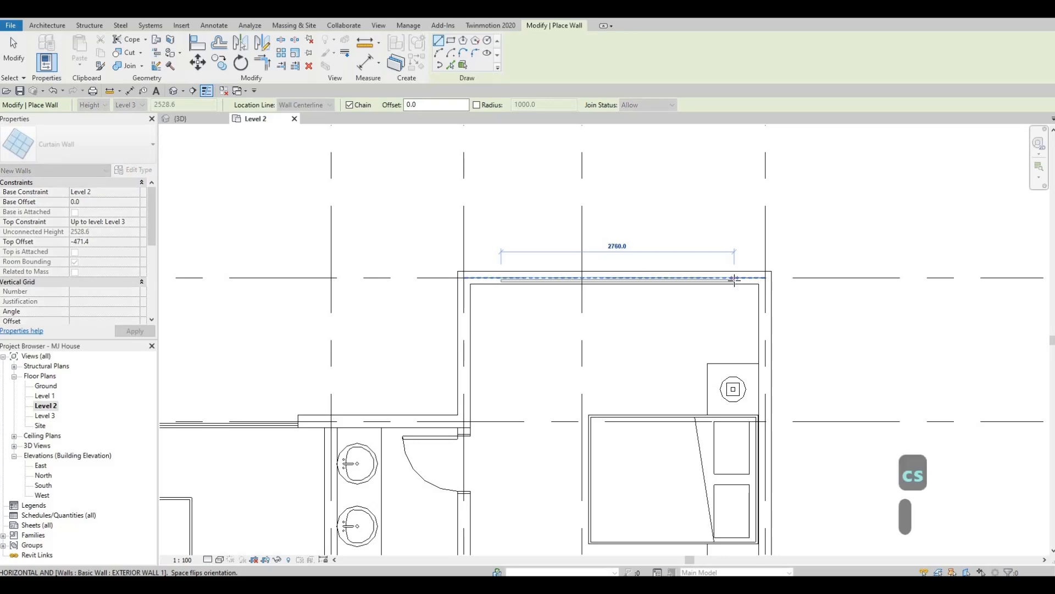
left_click(734, 278)
scroll(660, 233, "down", 5)
key("Escape")
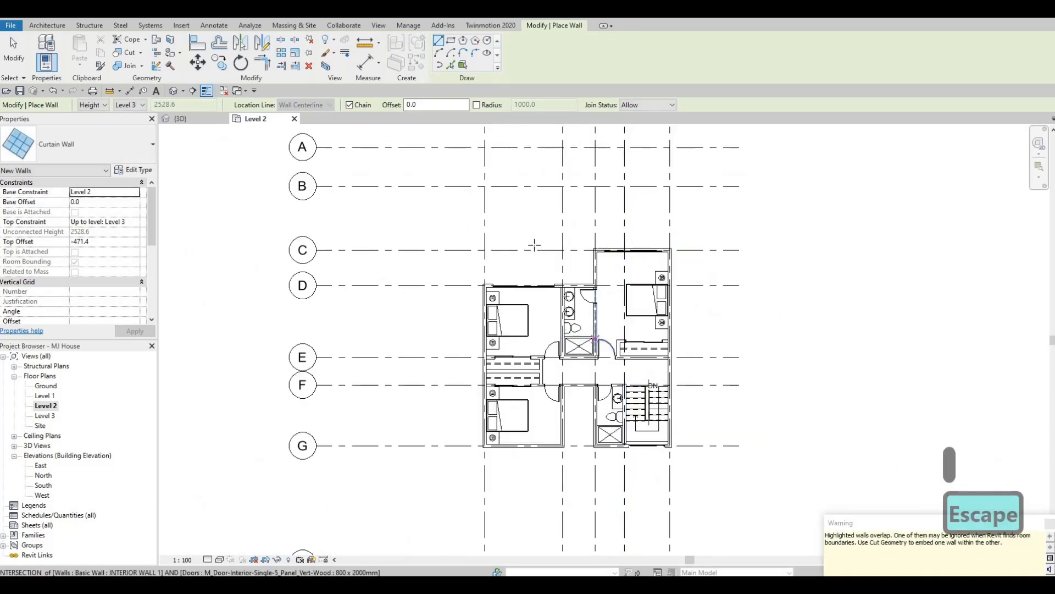
- Draw a curtain wall about 2740 mm long inside the front bedroom's exterior wall on grid G
middle_click_drag(487, 460, 518, 270)
scroll(518, 270, "up", 5)
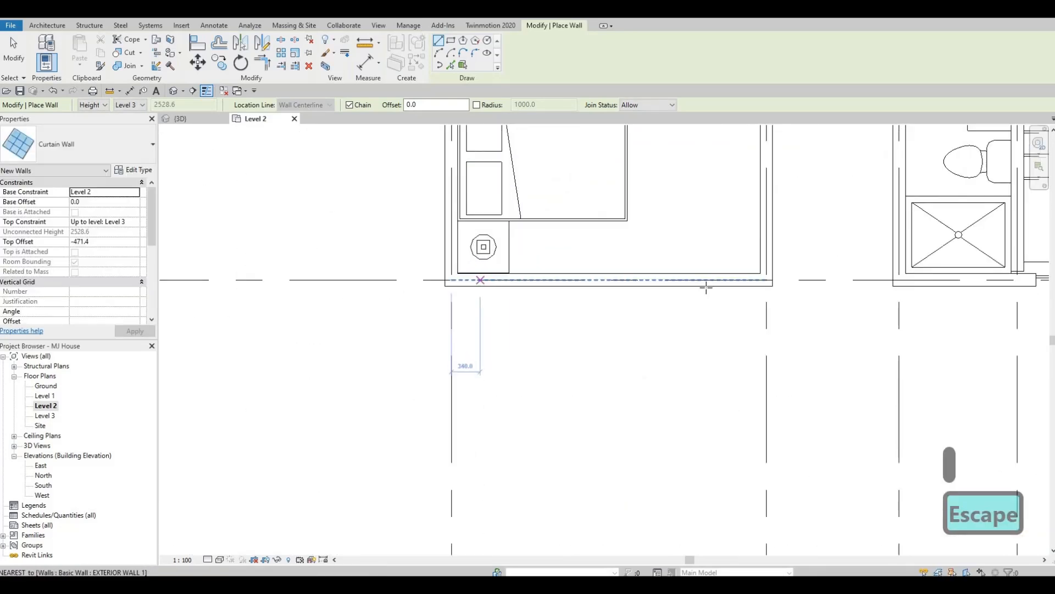
left_click(480, 280)
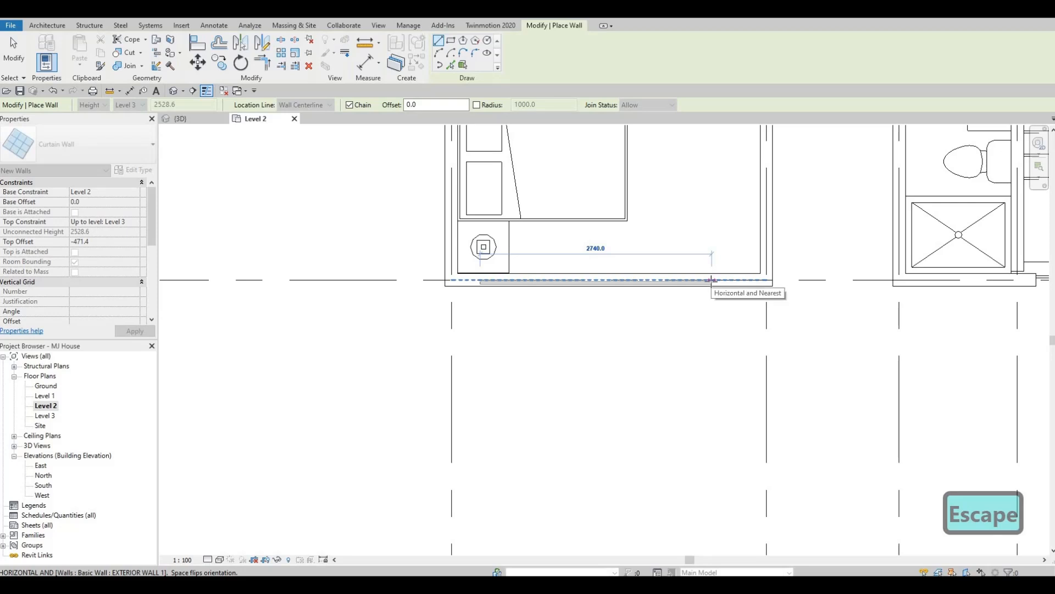
left_click(712, 279)
key("Escape")
key("Escape")
scroll(711, 280, "down", 3)
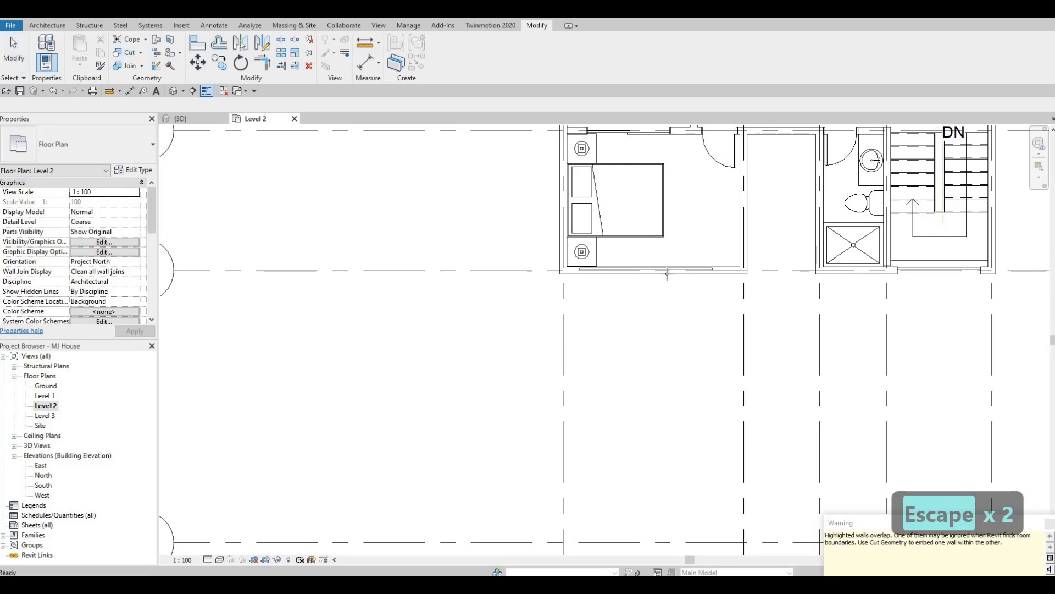
- Cut the front bedroom's and projecting rear bedroom's exterior walls with their curtain walls, and check both facades in 3D
left_click(128, 53)
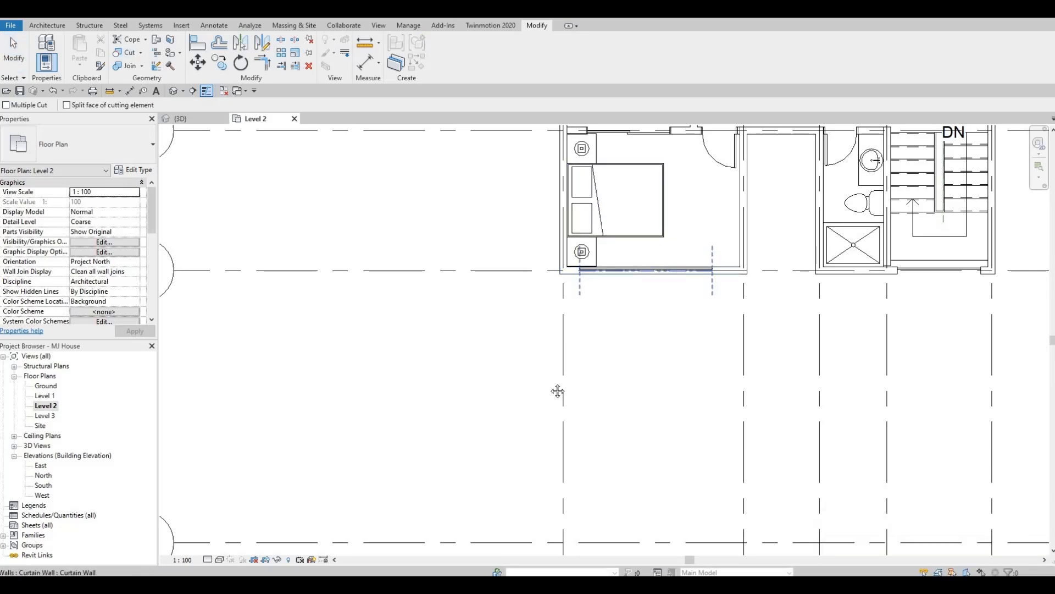
scroll(693, 226, "down", 1)
mouse_move(692, 226)
middle_mouse_down()
mouse_move(608, 393)
mouse_move(569, 364)
middle_mouse_up()
middle_click_drag(638, 228, 503, 403)
scroll(639, 189, "up", 1)
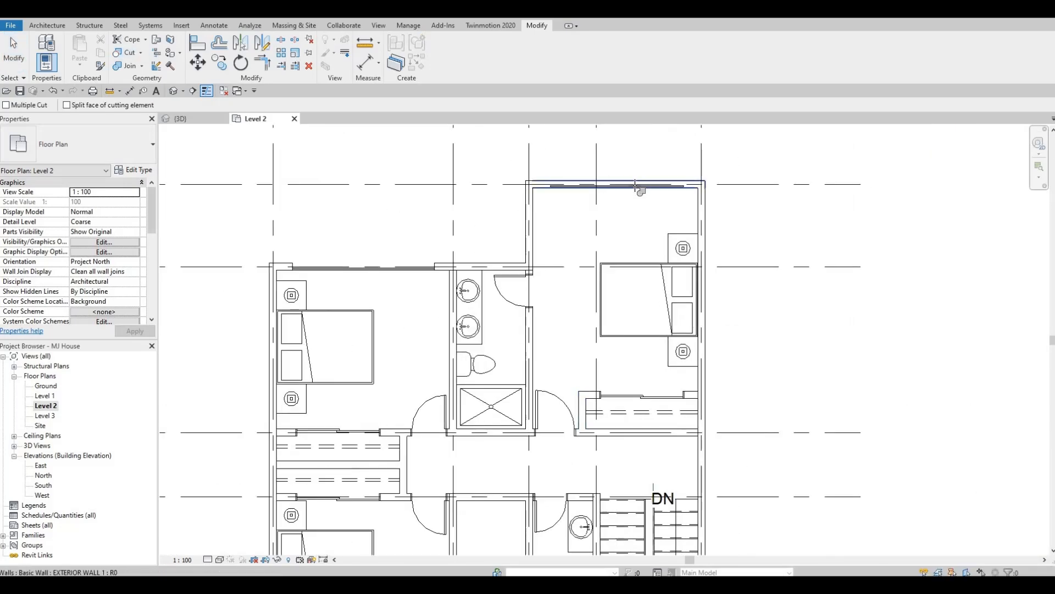
left_click(182, 118)
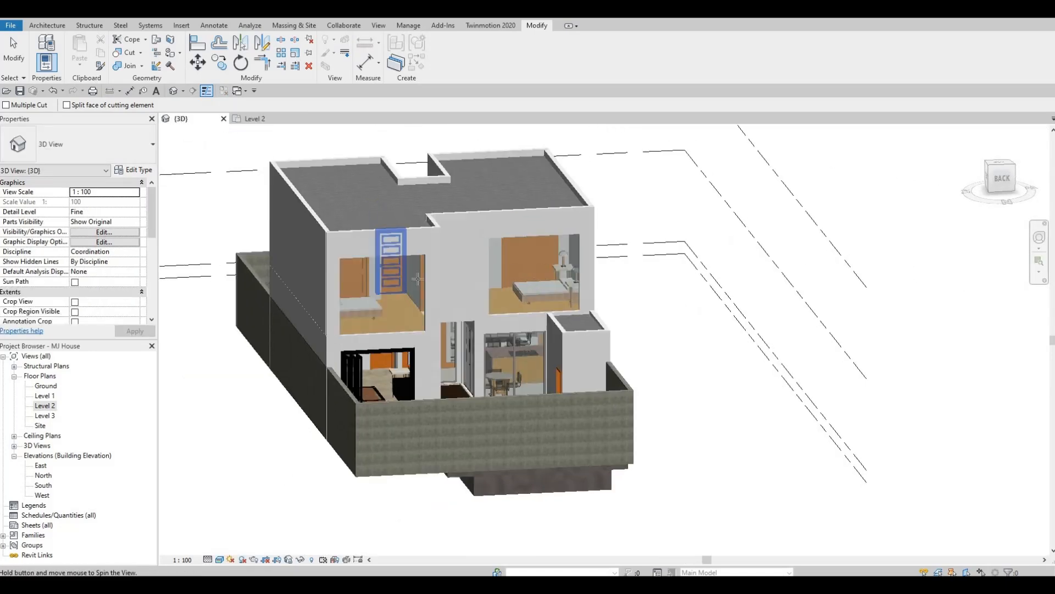
middle_click_drag(387, 270, 326, 313, "shift")
key("Escape")
key("Escape")
middle_click_drag(593, 302, 552, 332, "shift")
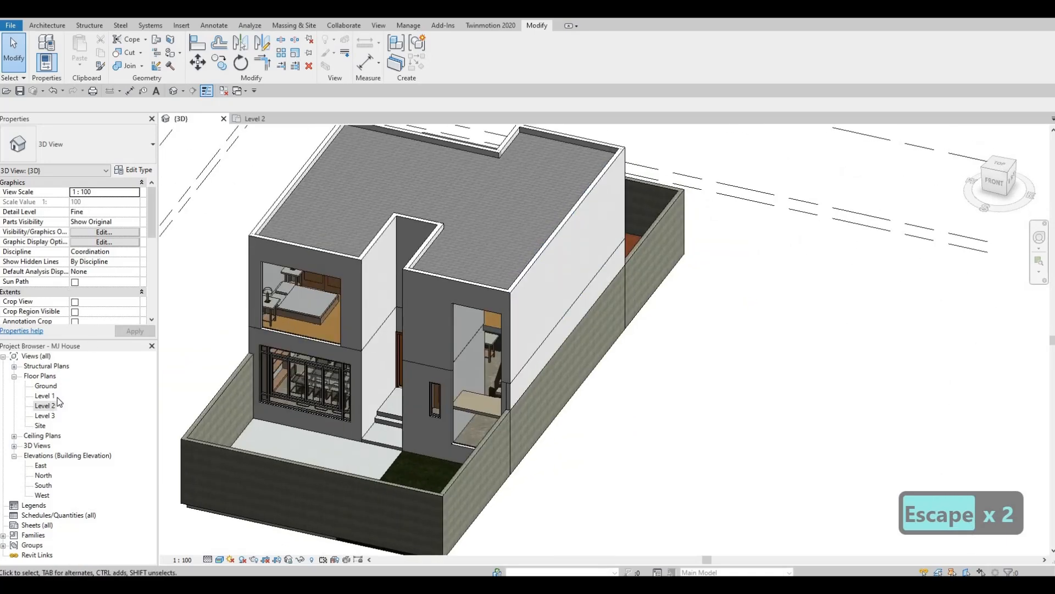
- On Level 2, create a similar curtain wall about 960 mm long in the front recess's back wall on grid F
double_click(44, 408)
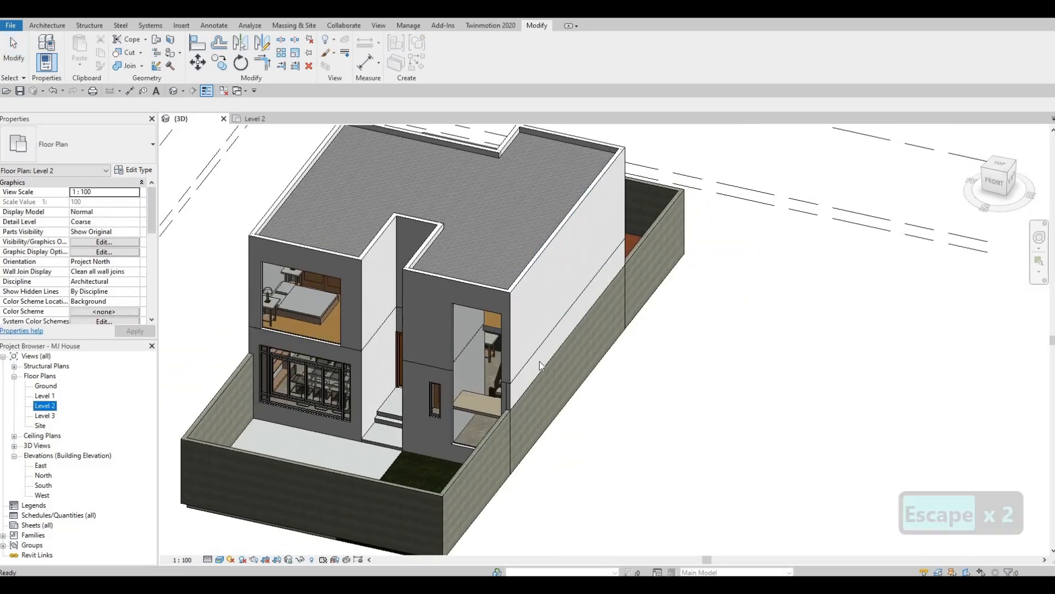
middle_click_drag(519, 452, 511, 317)
scroll(520, 190, "down", 1)
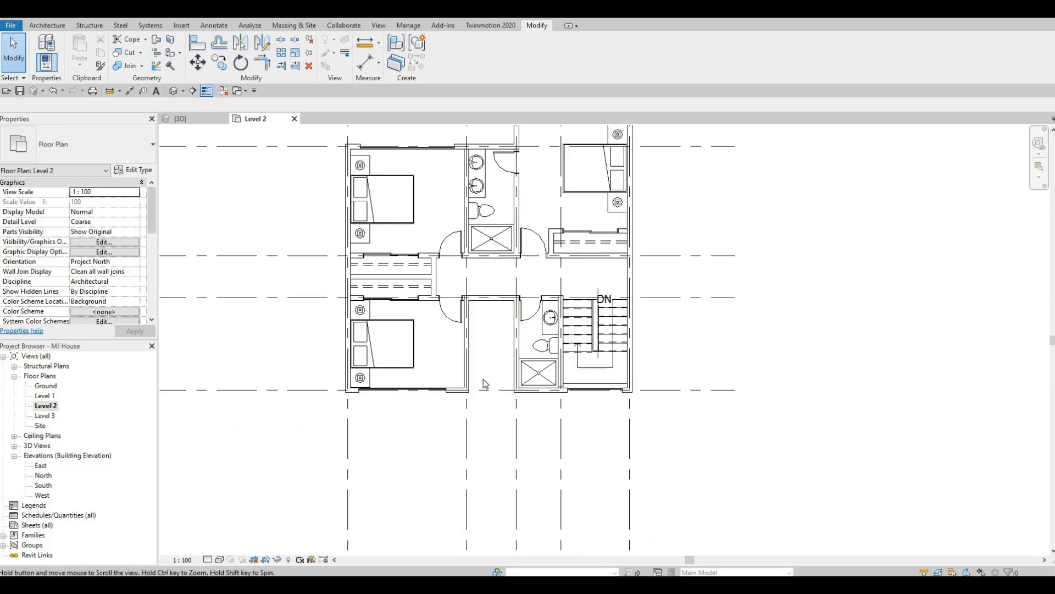
scroll(486, 371, "up", 4)
key("Escape")
key("Escape")
middle_click_drag(413, 445, 453, 357)
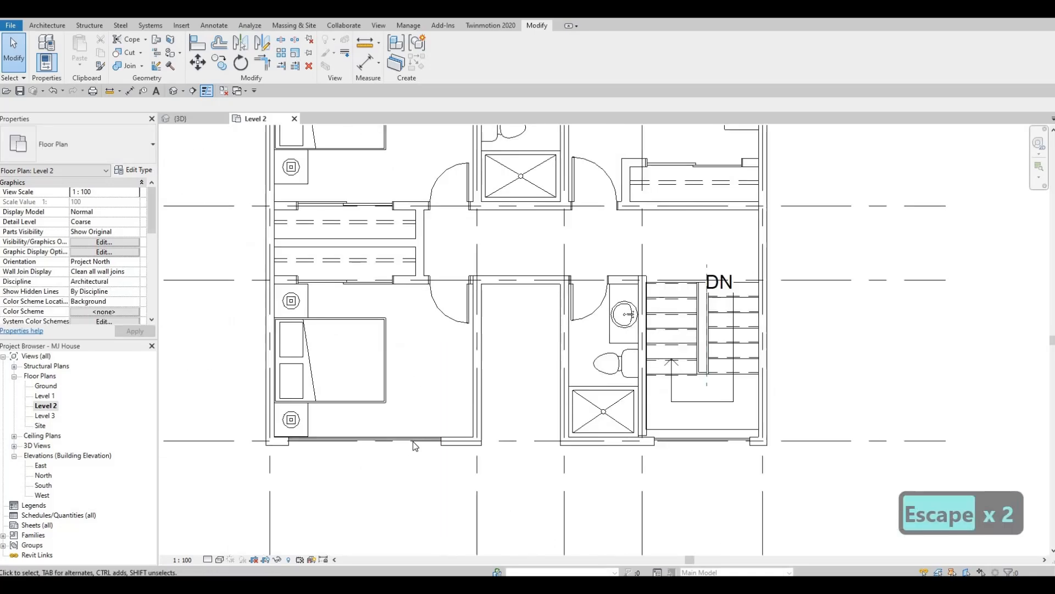
left_click(365, 439)
key("c")
key("s")
scroll(513, 295, "up", 3)
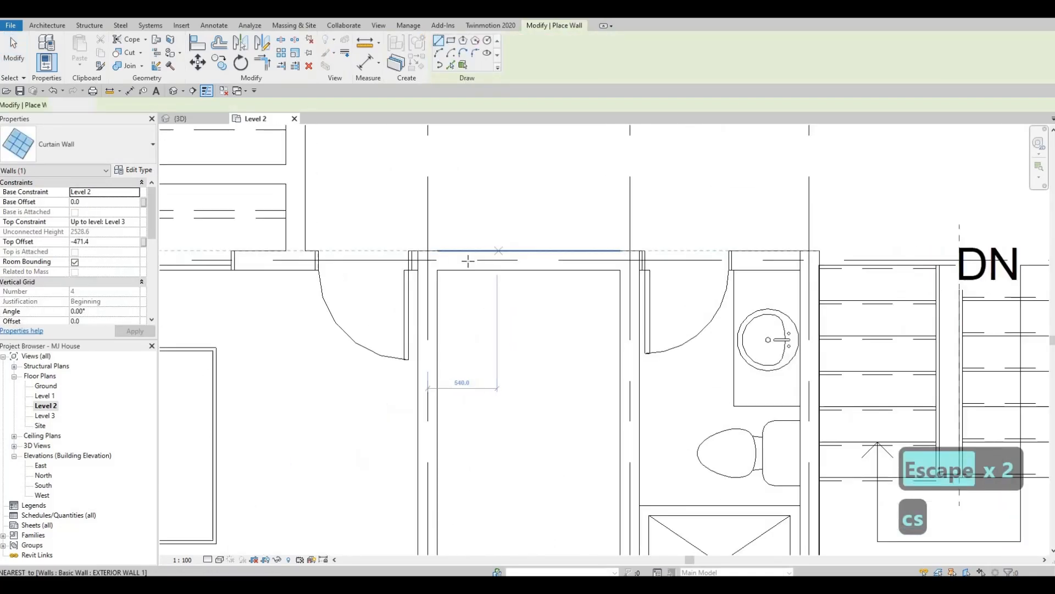
left_click(469, 260)
left_click(595, 260)
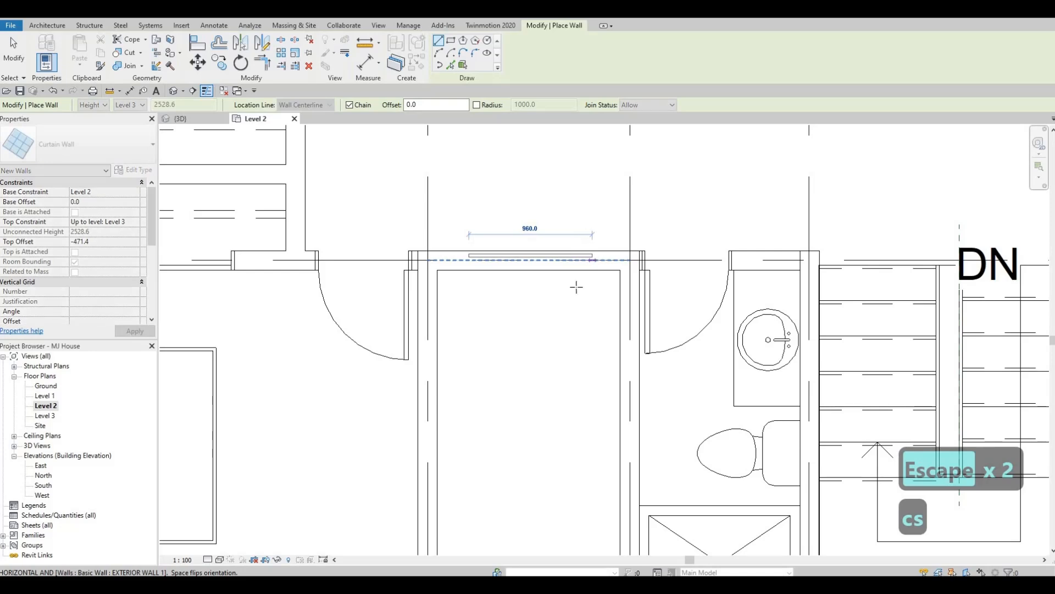
key("Escape")
key("Escape")
scroll(404, 324, "down", 5)
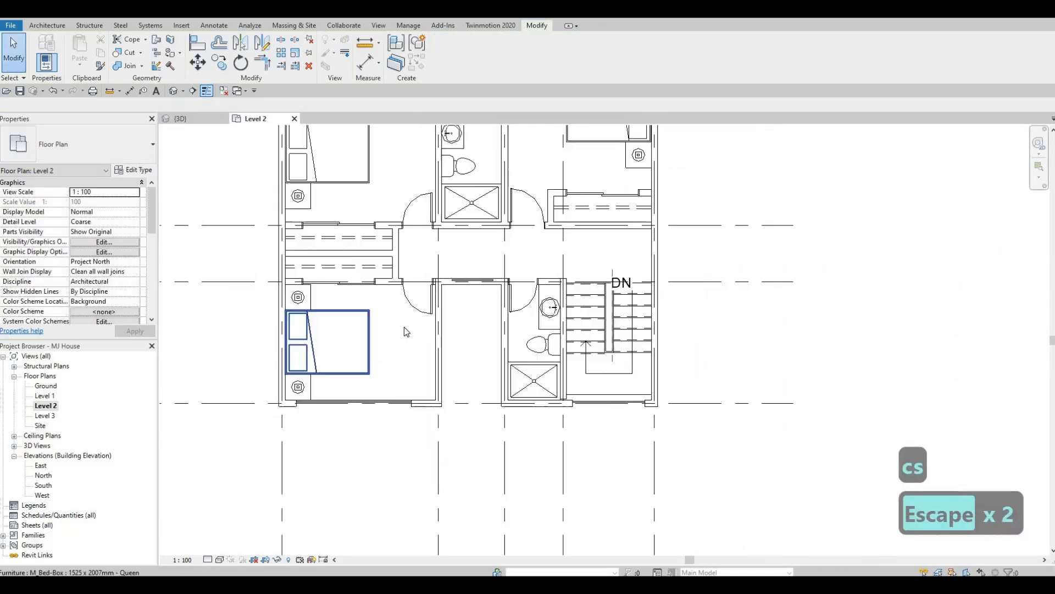
left_click(431, 324)
scroll(432, 324, "up", 2)
left_click_drag(433, 329, 415, 332)
key("Escape")
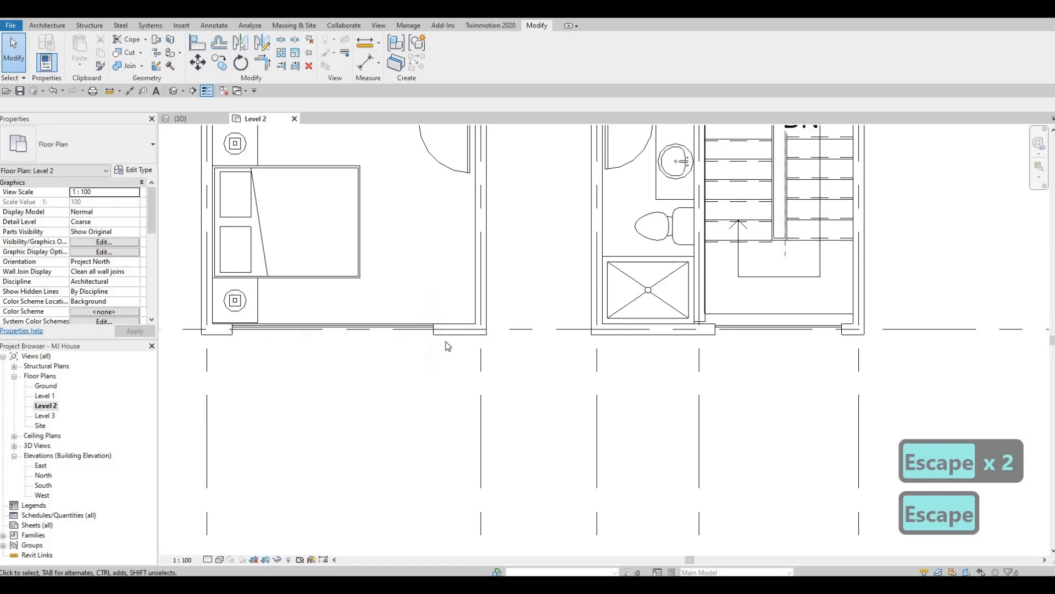
- Shorten the rear bedroom's curtain wall on grid D to 2600 mm by pulling in its end nearest the bathroom
middle_click_drag(448, 346, 411, 476)
scroll(411, 476, "down", 1)
middle_click_drag(410, 407, 400, 528)
scroll(400, 527, "down", 3)
middle_click_drag(351, 242, 340, 346)
scroll(339, 346, "up", 3)
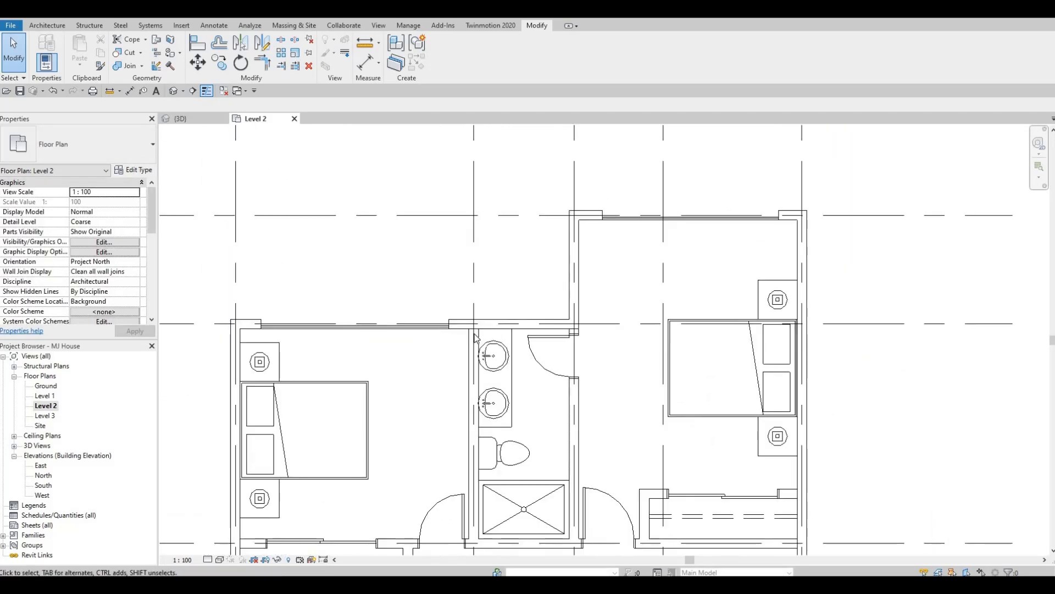
left_click(448, 326)
left_click_drag(449, 324, 387, 350)
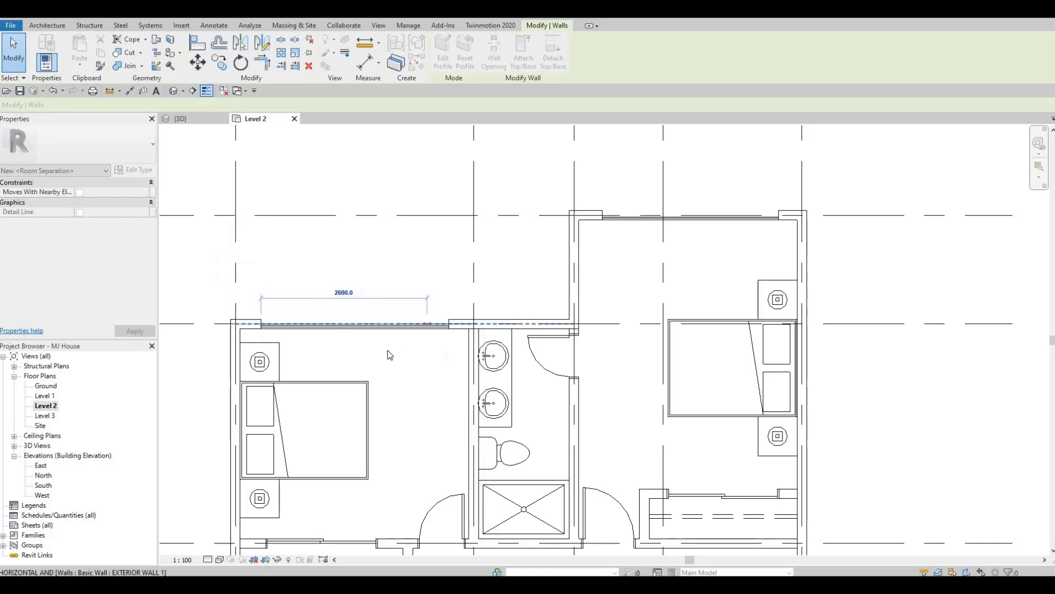
middle_click_drag(441, 363, 422, 309)
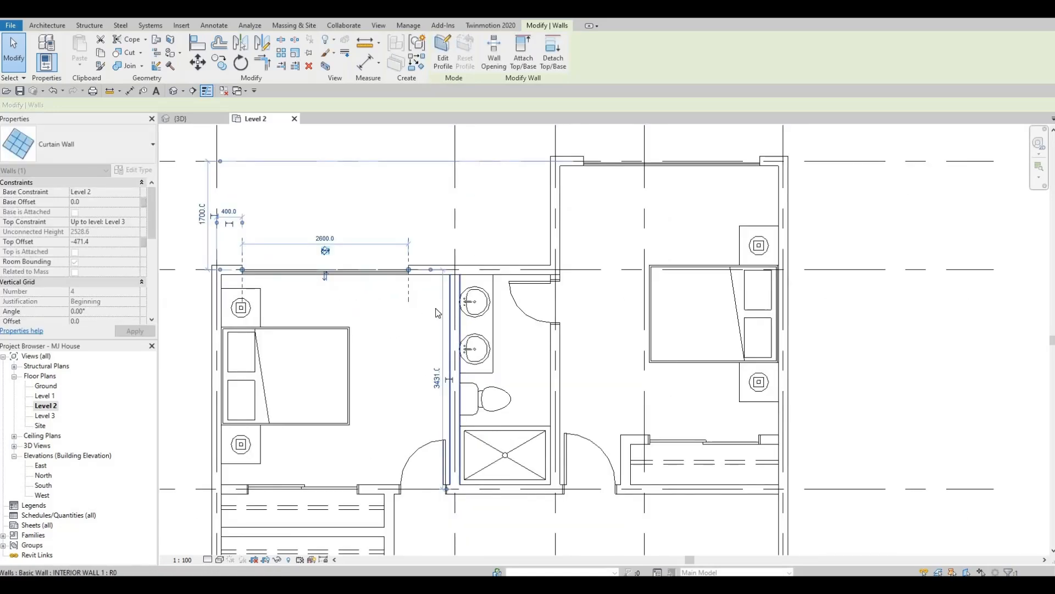
- Shorten the projecting rear bedroom's curtain wall on grid C from both ends, leaving similar solid wall on either side
middle_click_drag(408, 364, 295, 321)
scroll(295, 321, "down", 1)
middle_click_drag(419, 169, 400, 266)
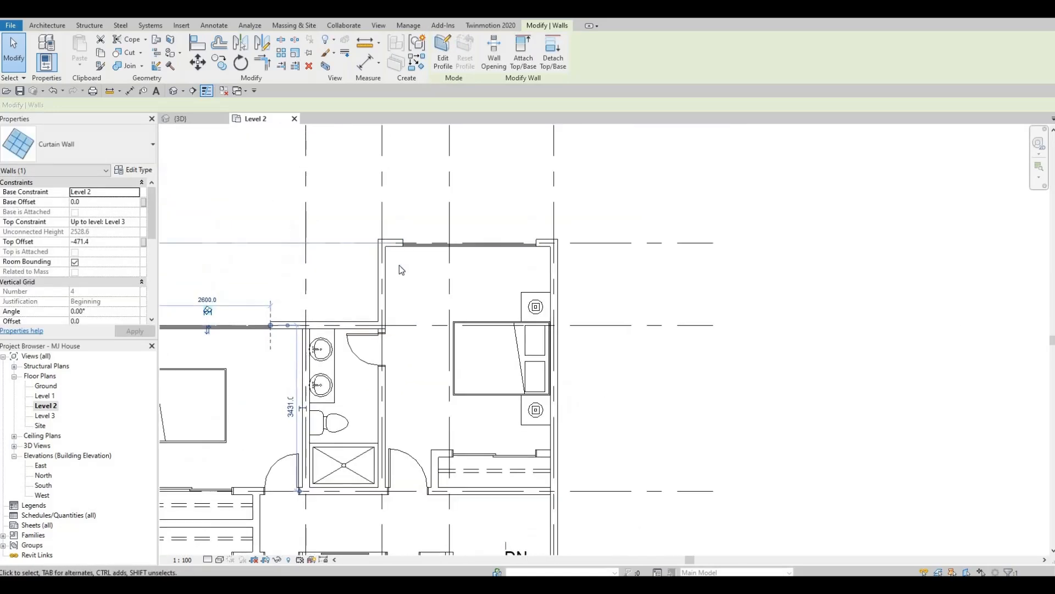
scroll(399, 266, "up", 2)
left_click(429, 267)
left_click_drag(401, 267, 429, 266)
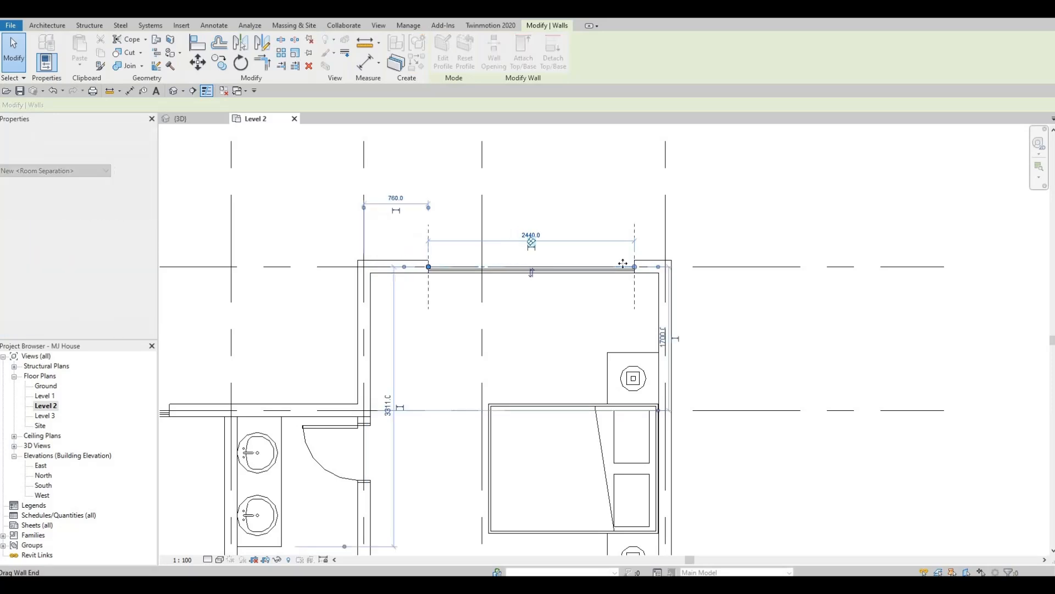
left_click_drag(634, 266, 617, 267)
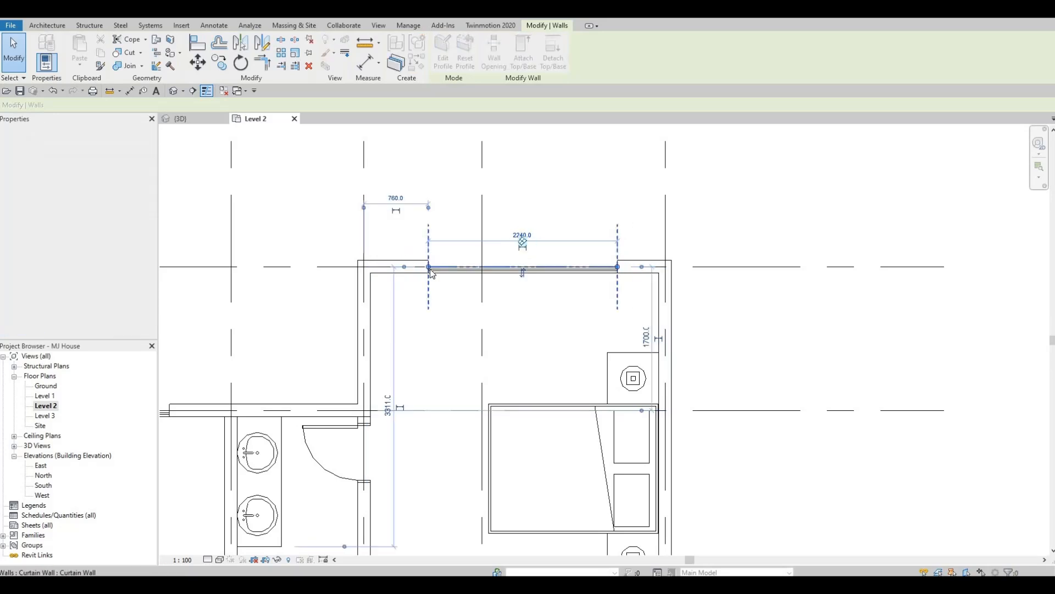
key("Escape")
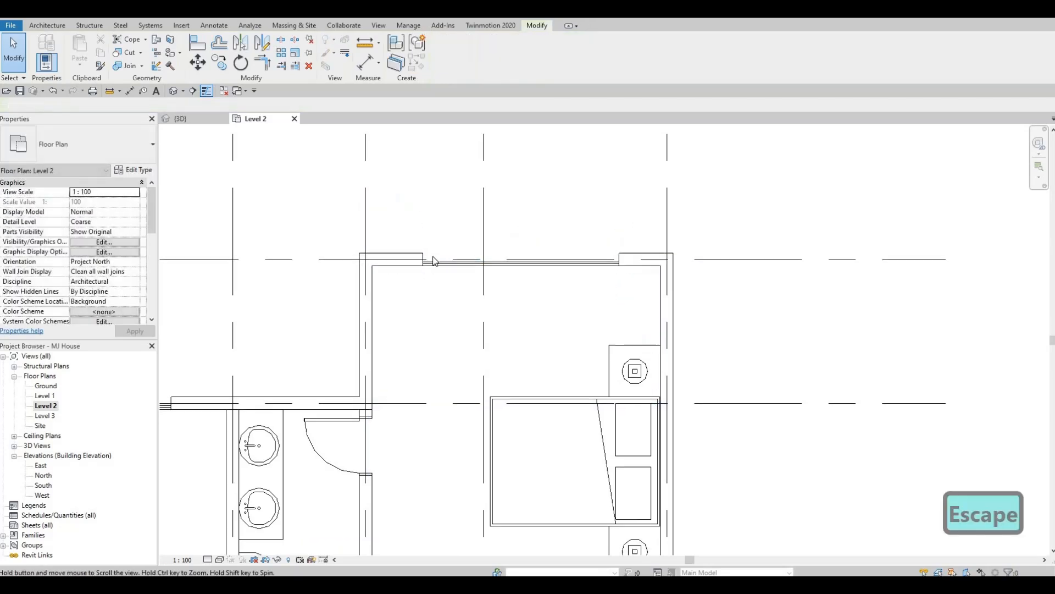
scroll(484, 252, "down", 4)
middle_click_drag(478, 308, 499, 291)
key("Escape")
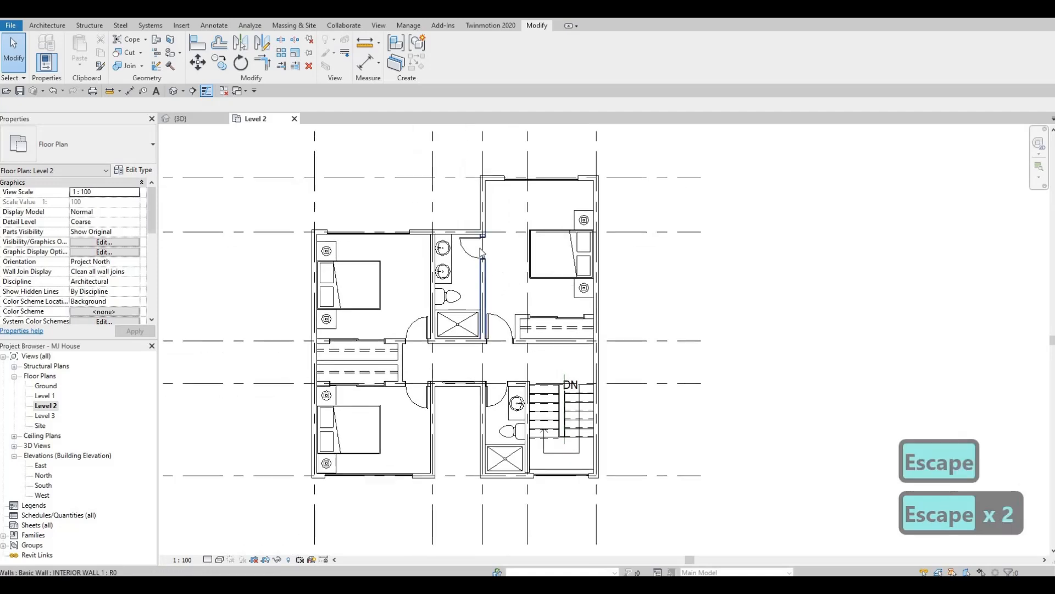
- Slide the rear en-suite bathroom's 650 x 2000 mm door along its partition to 1400 mm from grid D
scroll(466, 269, "up", 2)
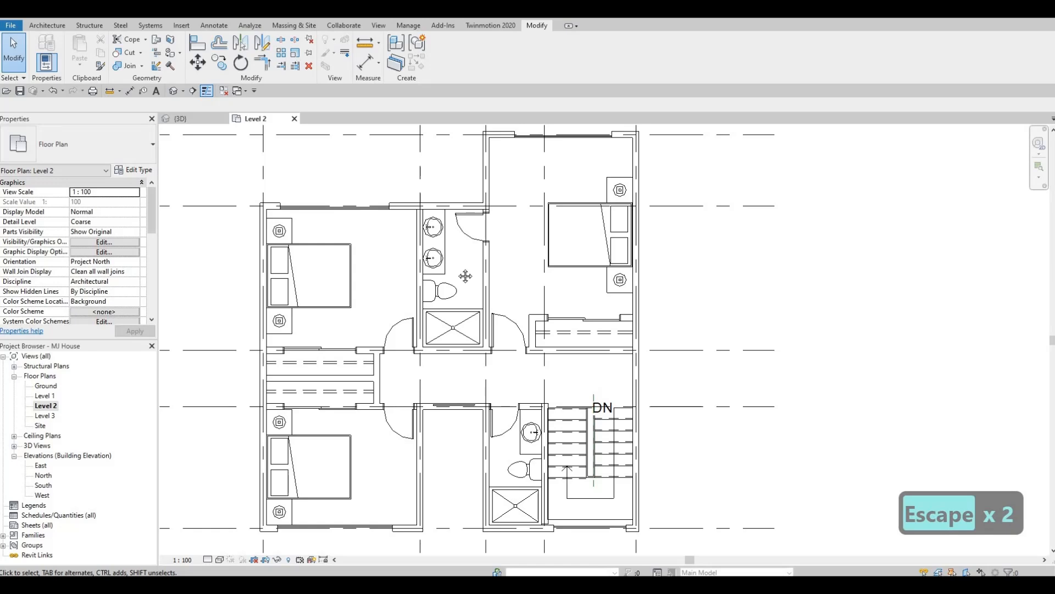
middle_click_drag(477, 242, 481, 225)
left_click(479, 220)
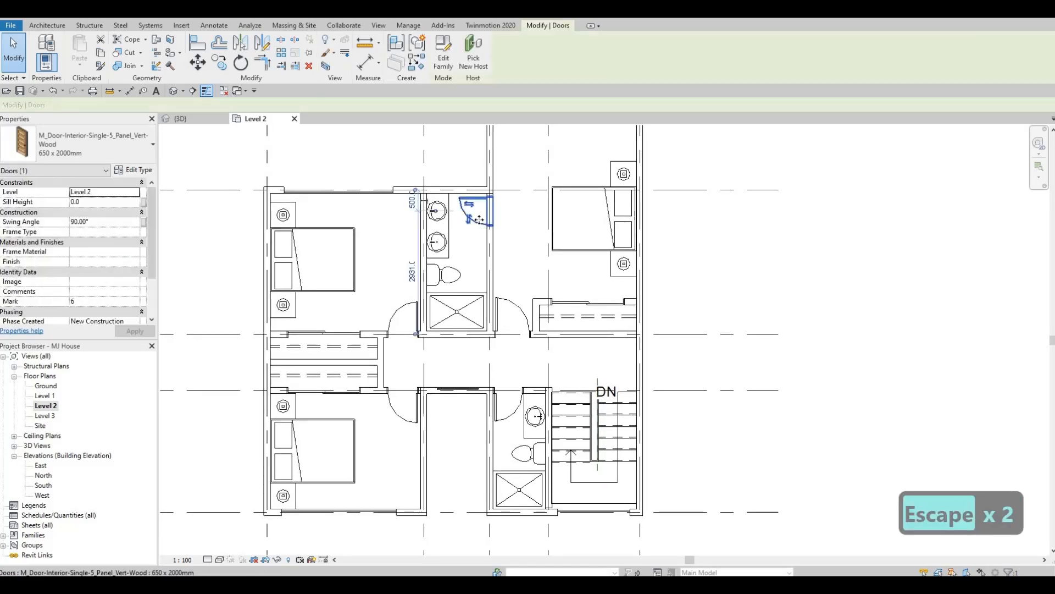
left_click_drag(481, 257, 481, 262)
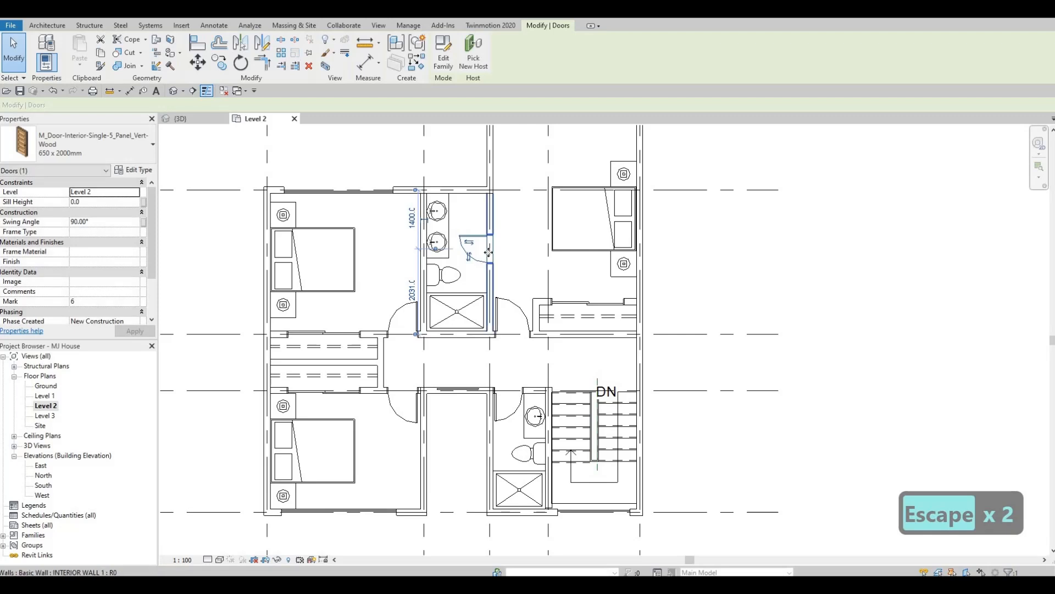
middle_click_drag(519, 276, 513, 327)
key("Escape")
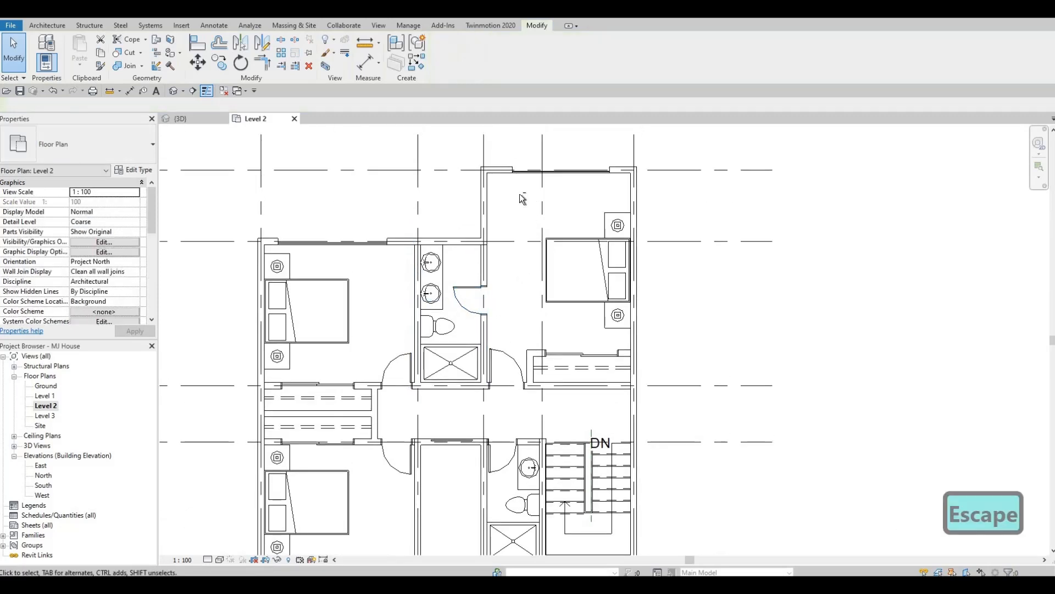
- Nudge the projecting rear bedroom's bed and both nightstands closer to the curtain wall on grid C
left_click_drag(698, 334, 699, 333)
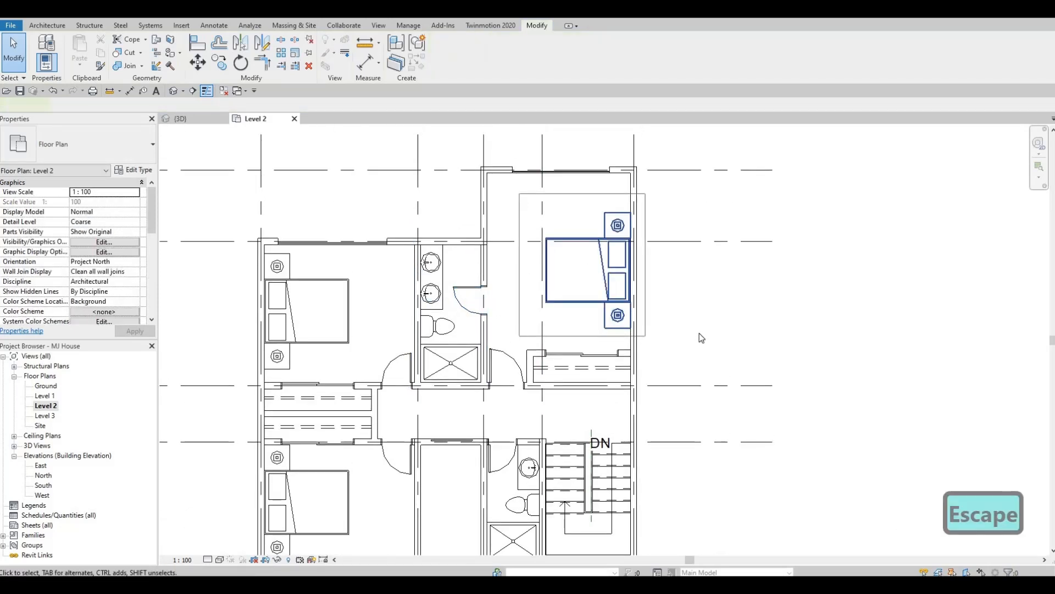
key("Up")
key("Up")
key("Up")
key("Up")
key("Up")
key("Up")
key("Up")
key("Up")
key("Up")
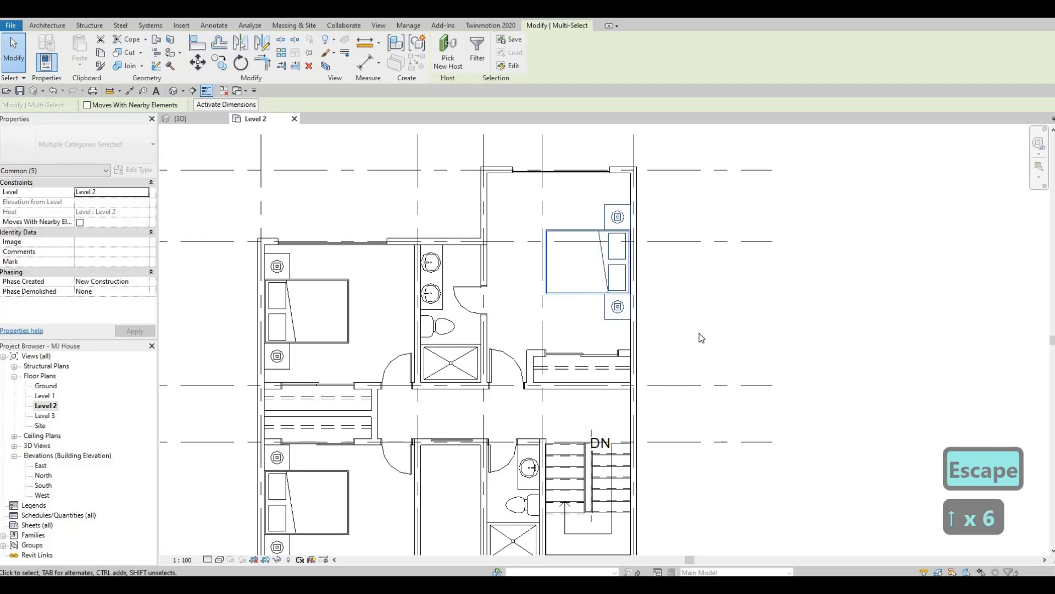
key("Up")
key("Up")
key("Escape")
key("Escape")
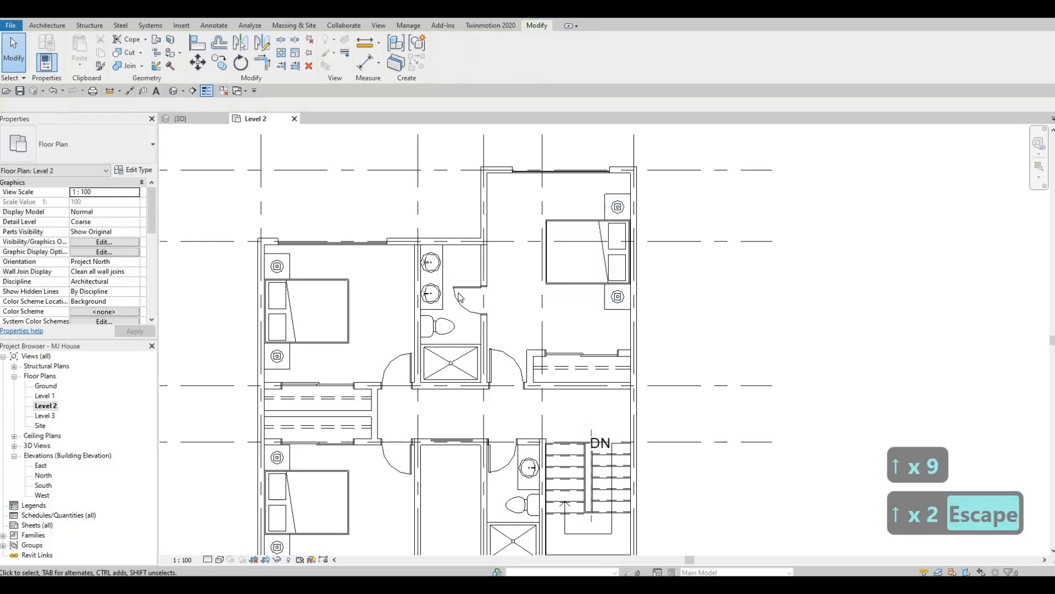
- Shift the rear en-suite bathroom's door slightly further along the partition towards the shower
left_click(476, 315)
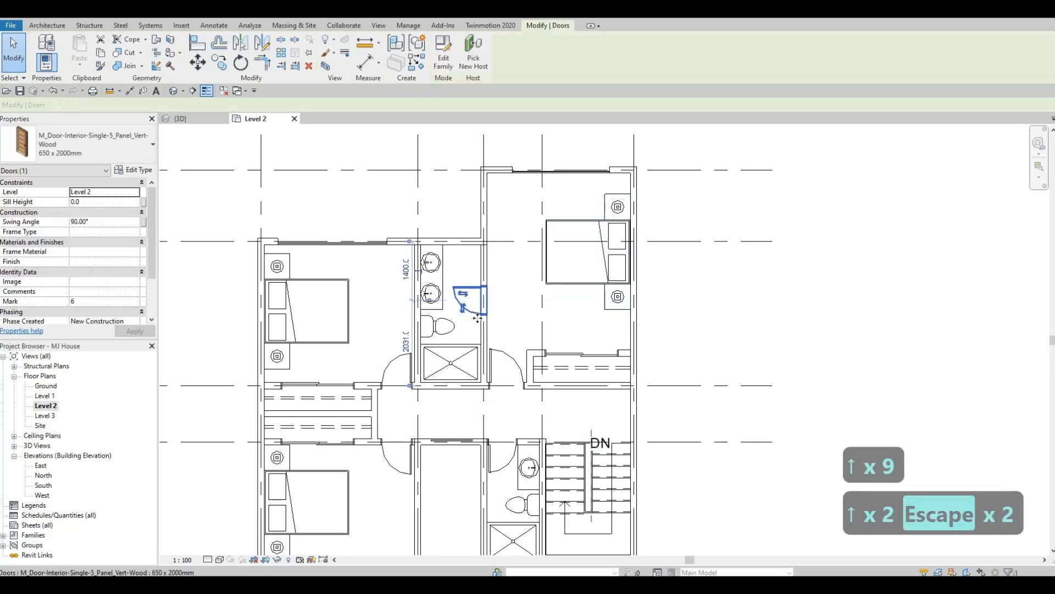
left_click_drag(475, 322, 476, 326)
key("Escape")
key("Escape")
- Rehost the rear bathroom's toilet on the grid D wall beside the vanity, 400 mm from the door partition's grid line
left_click(454, 330)
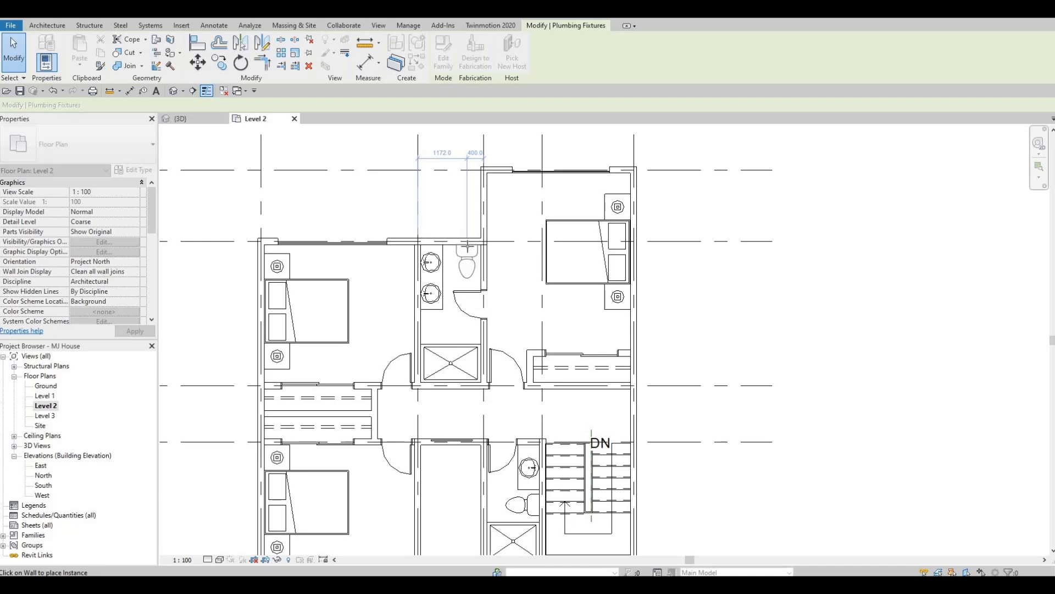
key("Escape")
key("Escape")
- Try nudging the rear bathroom's double-basin vanity slightly away from the grid D wall, and undo the move
scroll(452, 254, "up", 2)
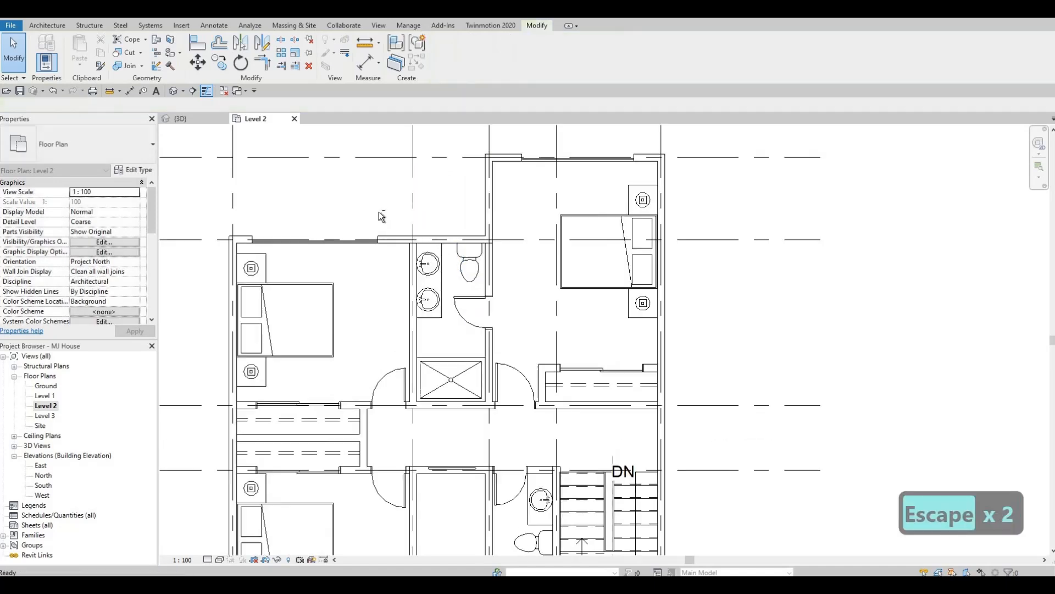
left_click_drag(459, 350, 460, 350)
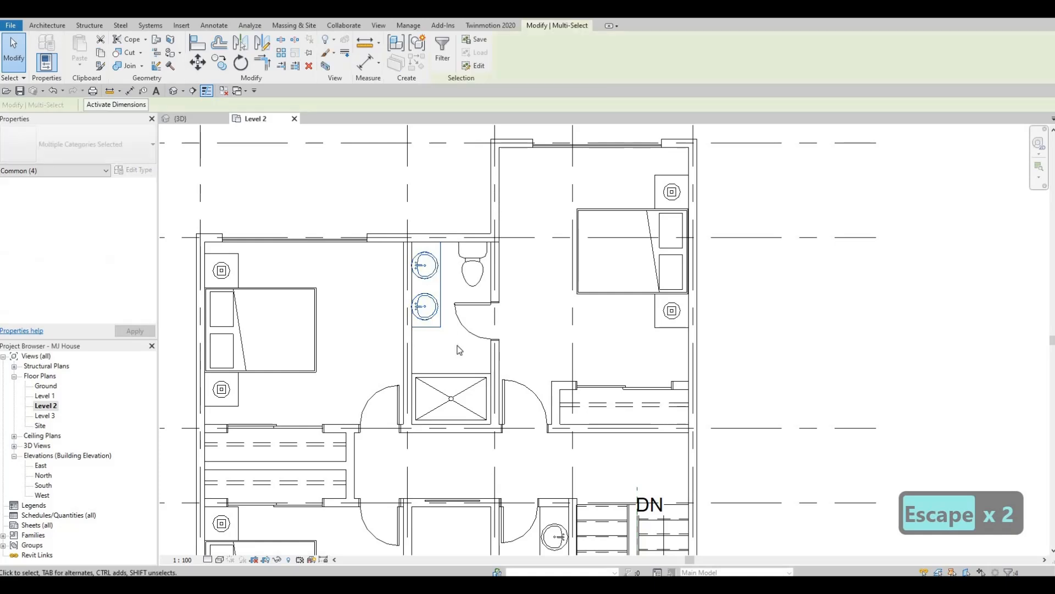
key("Return")
key("ctrl+z")
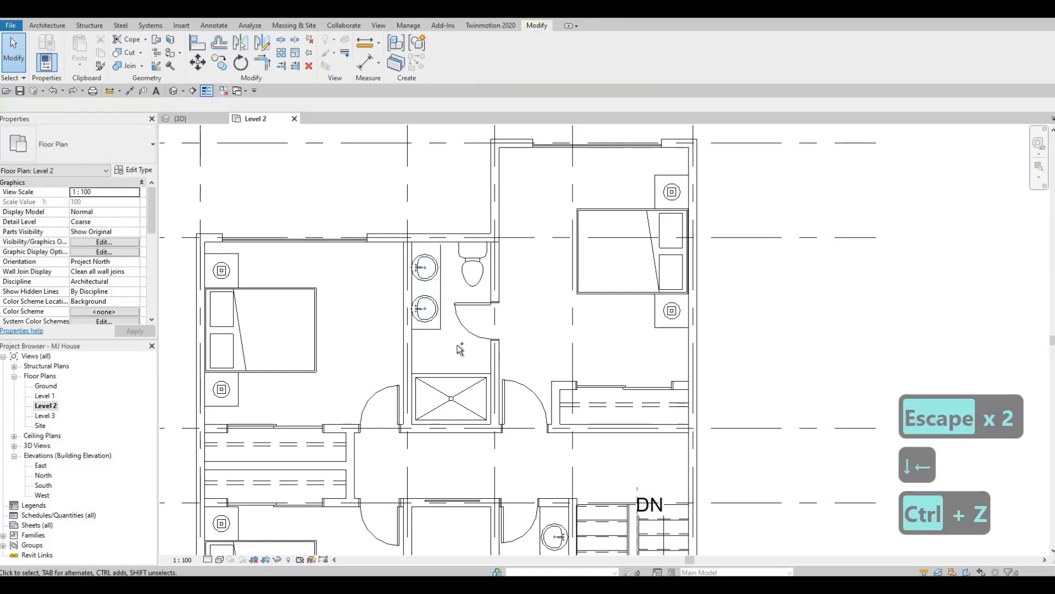
key("ctrl+z")
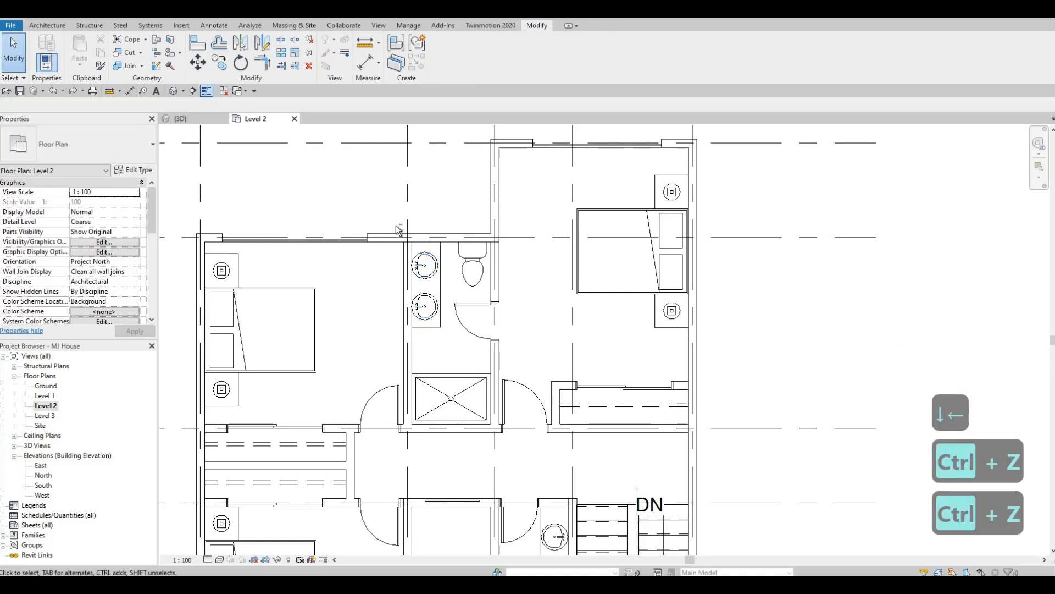
- Move the rear bathroom's double-basin vanity away from the grid D wall until it meets the shower
left_click_drag(396, 212, 477, 338)
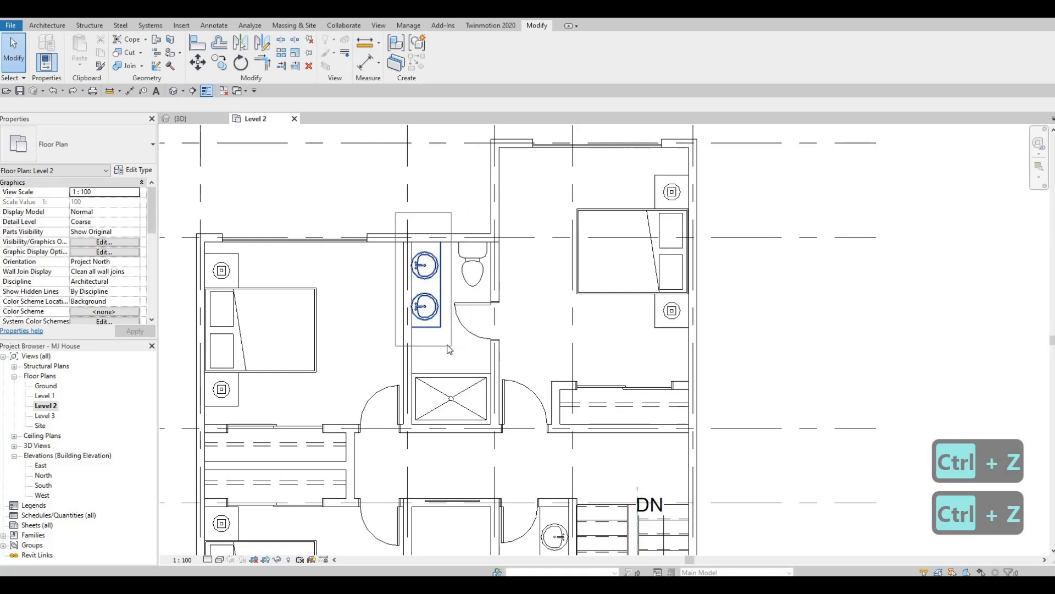
key("Down")
key("Down")
key("Down")
key("Down")
key("Down")
key("Down")
key("Down")
key("Down")
key("Down")
key("Down")
key("Down")
key("Down")
key("Down")
key("Down")
key("Down")
key("Down")
key("Down")
key("Down")
key("Down")
key("Down")
key("Down")
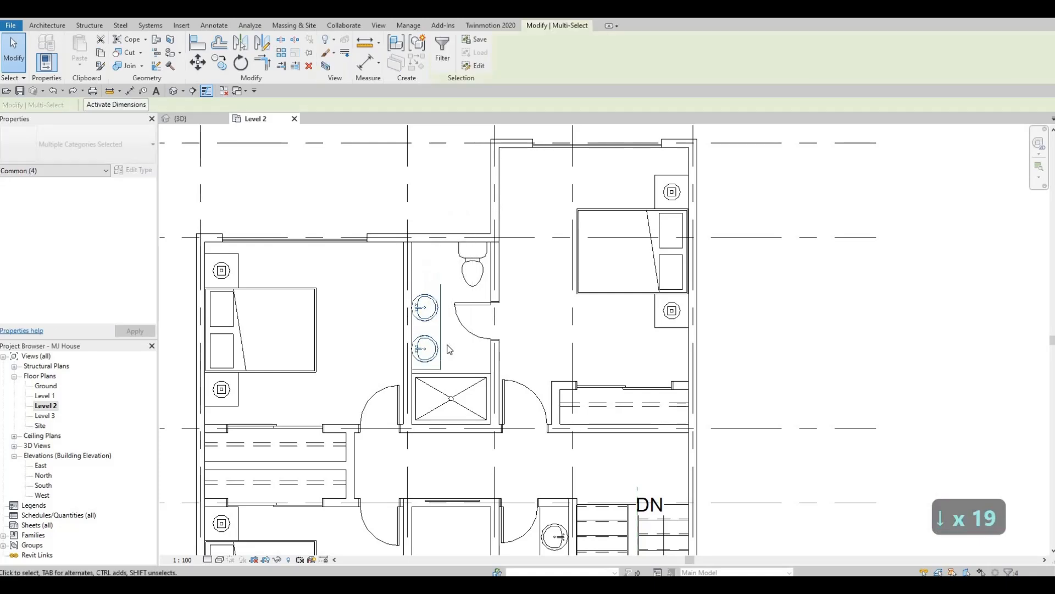
key("Escape")
key("Escape")
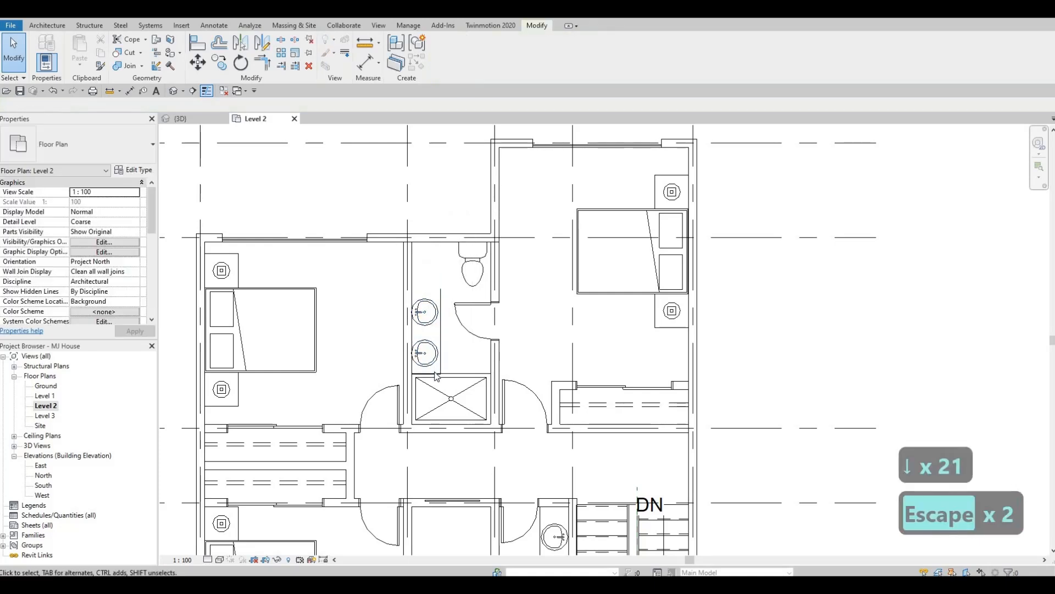
- Mirror the vanity's shower-side end line about an axis midway between the two basins to close its open end
left_click(427, 374)
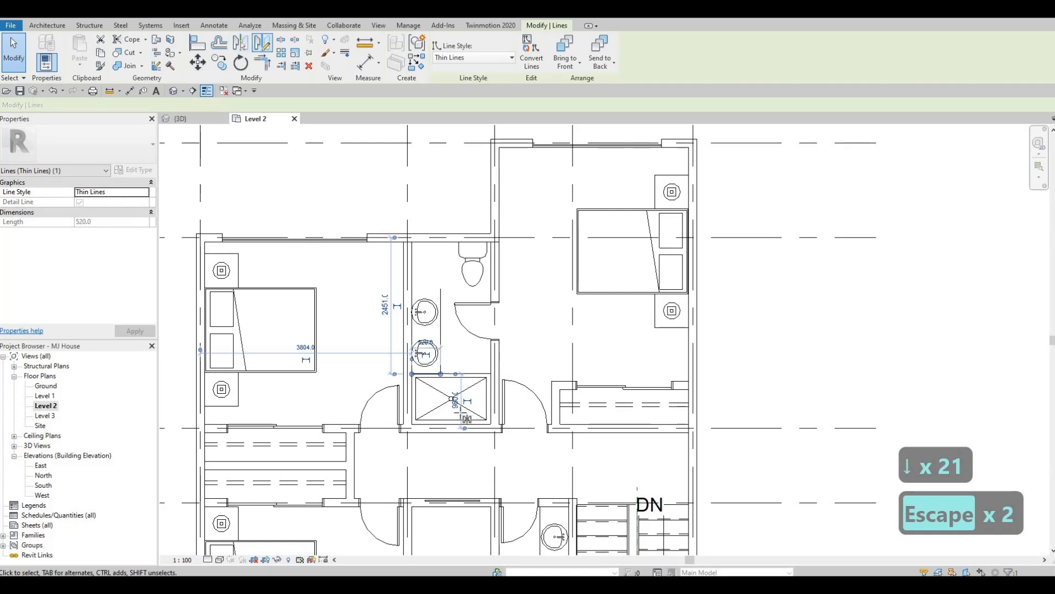
left_click(440, 331)
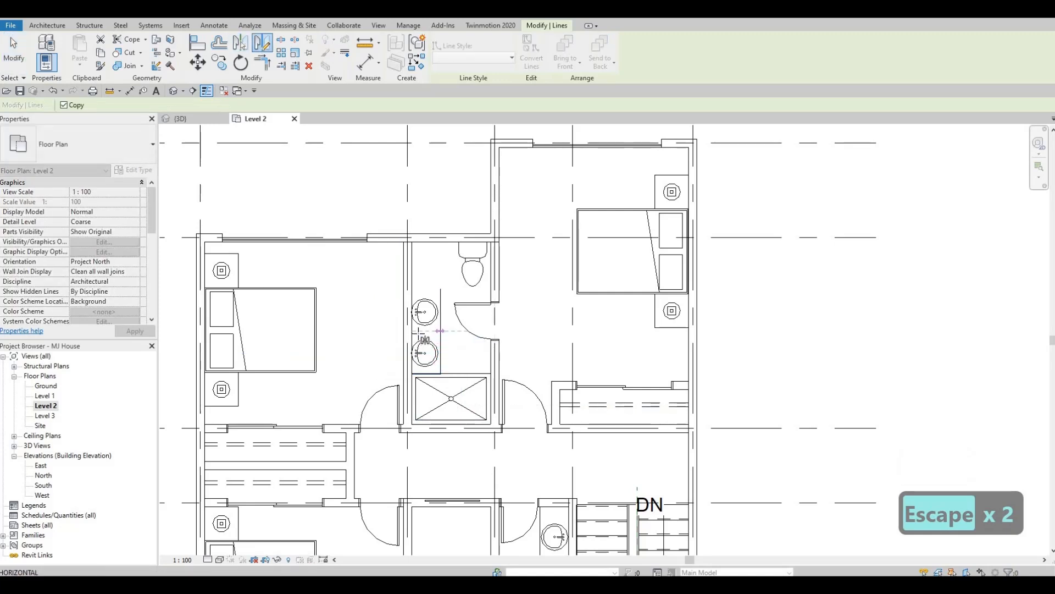
key("Escape")
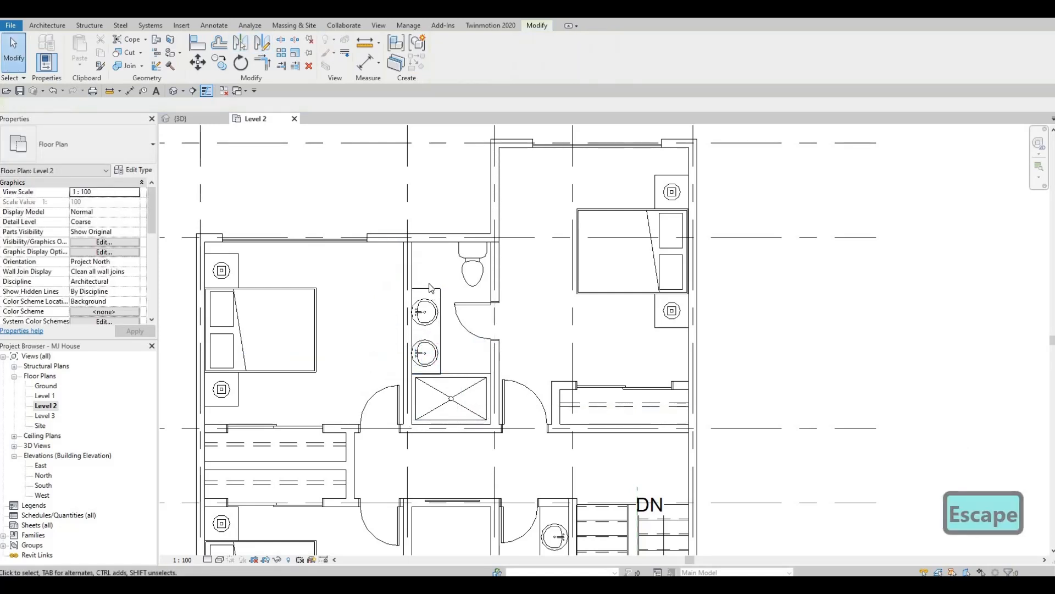
key("Escape")
- Shift the vanity's toilet-side end line to give a 1711 mm long counter, and delete the end line along the shower
scroll(429, 287, "up", 3)
left_click(424, 255)
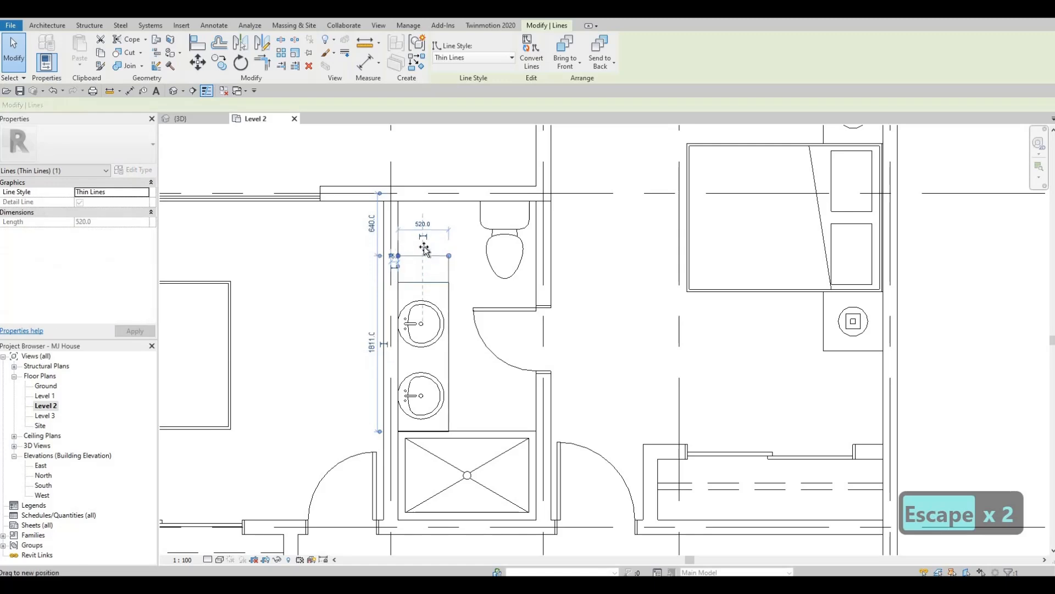
left_click_drag(425, 248, 425, 246)
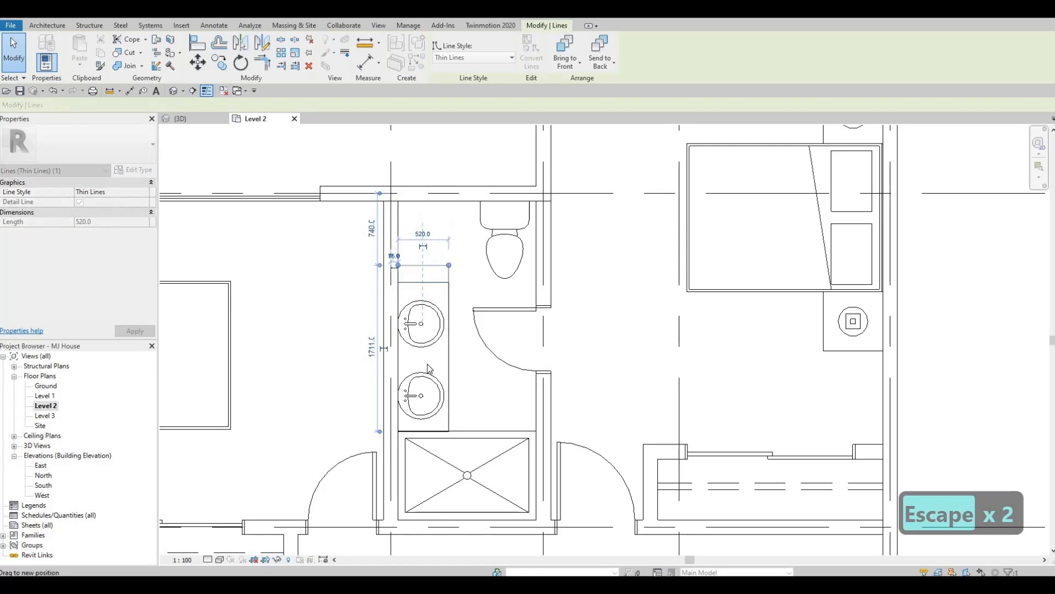
left_click(432, 431)
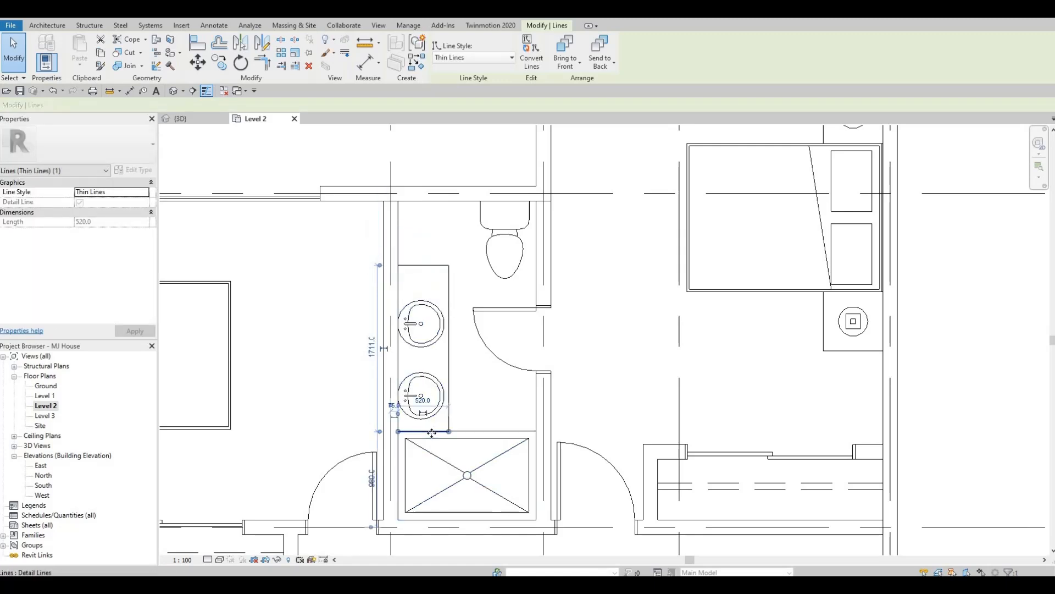
key("Delete")
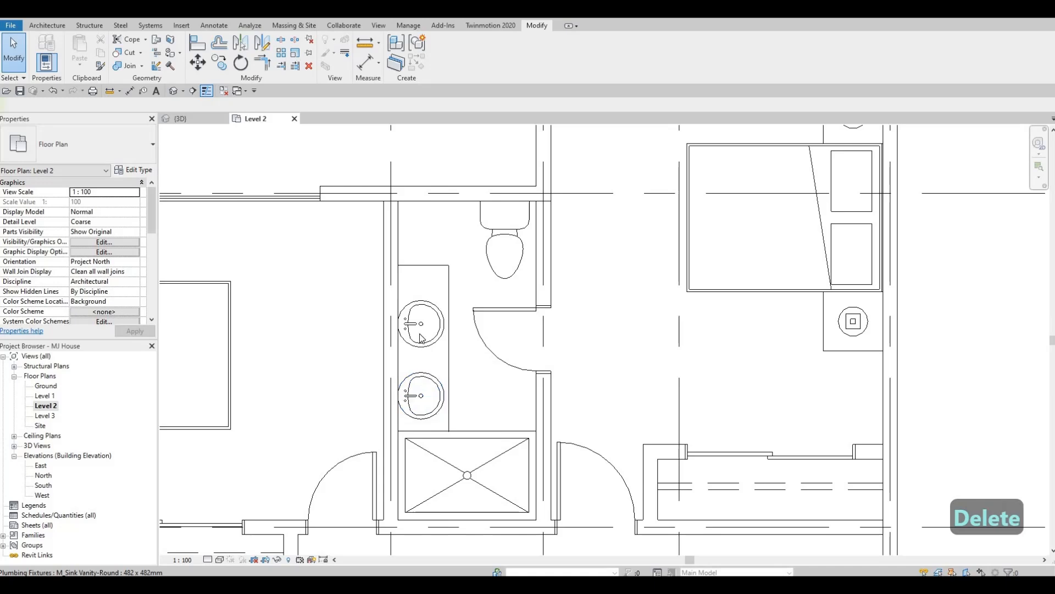
key("Escape")
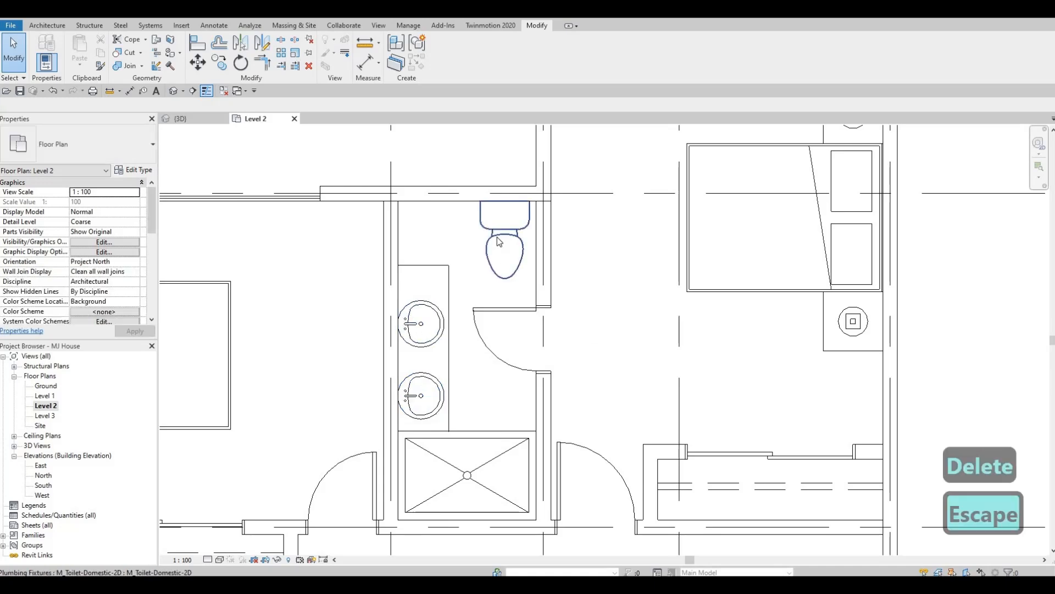
- Nudge the rear bathroom's toilet towards the vanity side, to 520 mm from the door partition's grid line
left_click(499, 241)
key("Left")
key("Left")
key("Left")
key("Left")
key("Left")
key("Left")
key("Left")
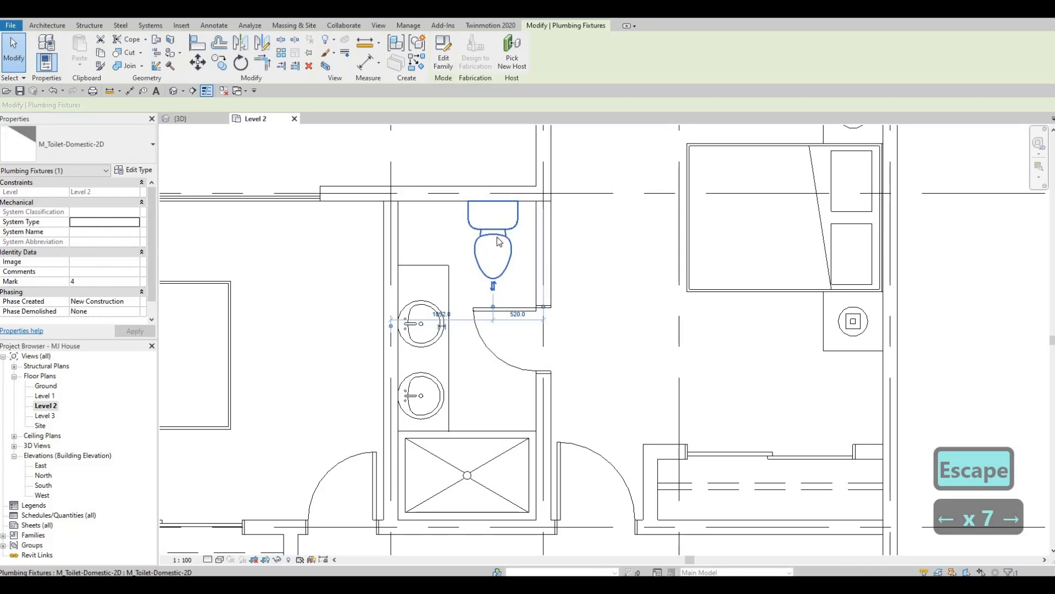
key("Escape")
key("Escape")
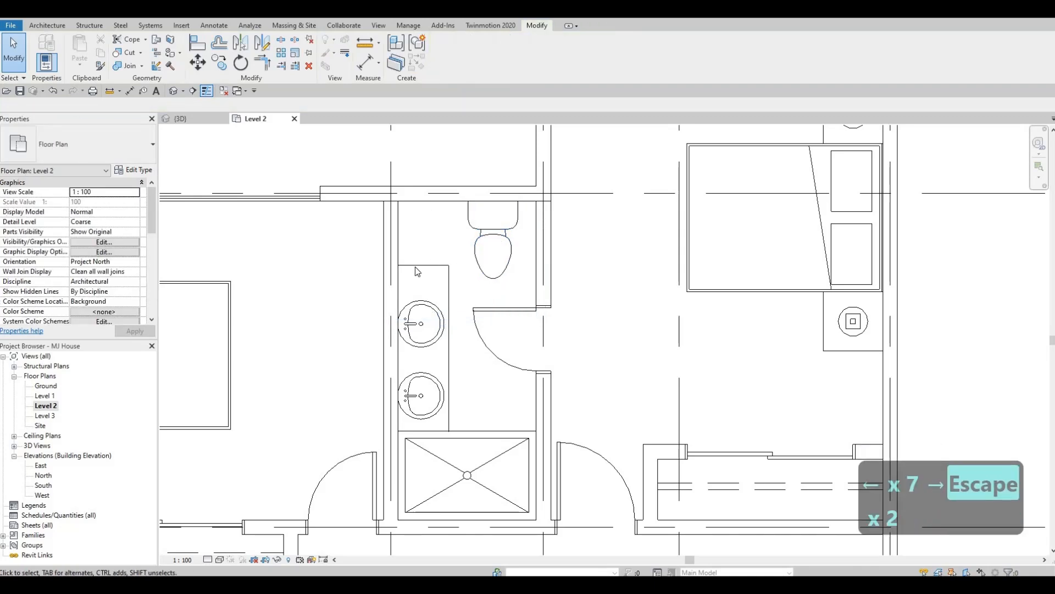
- Nudge the vanity counter's long front edge line slightly towards the basins
left_click(449, 281)
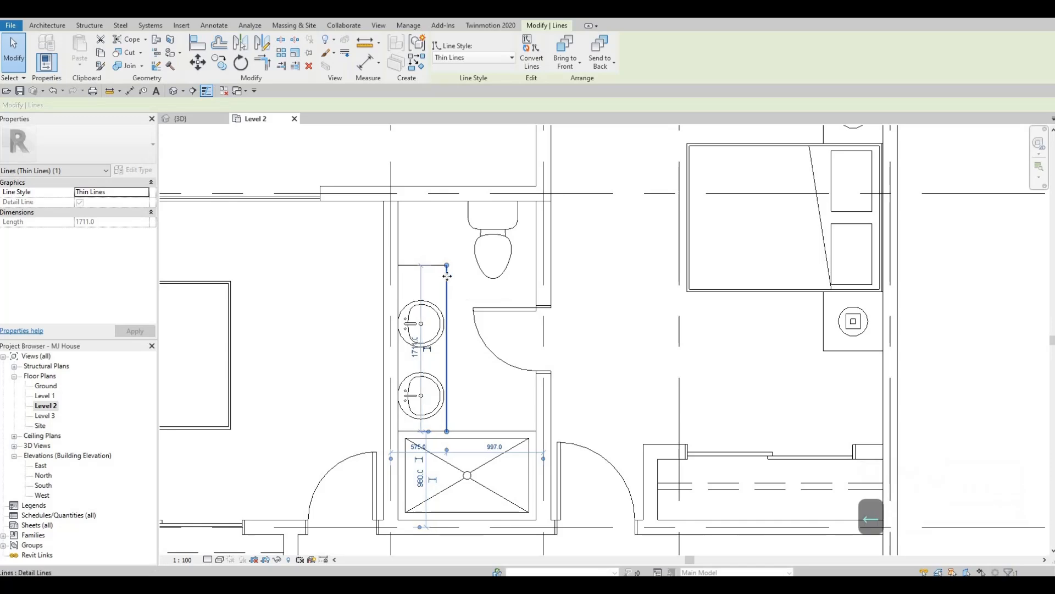
key("Escape")
key("Escape")
- Flip the rear en-suite door's hinge to the shower side and shift the door along the partition towards the shower
middle_click_drag(580, 502, 468, 405)
scroll(469, 405, "down", 2)
middle_click_drag(551, 272, 463, 378)
scroll(414, 322, "down", 1)
middle_click_drag(414, 322, 422, 335)
scroll(422, 332, "up", 2)
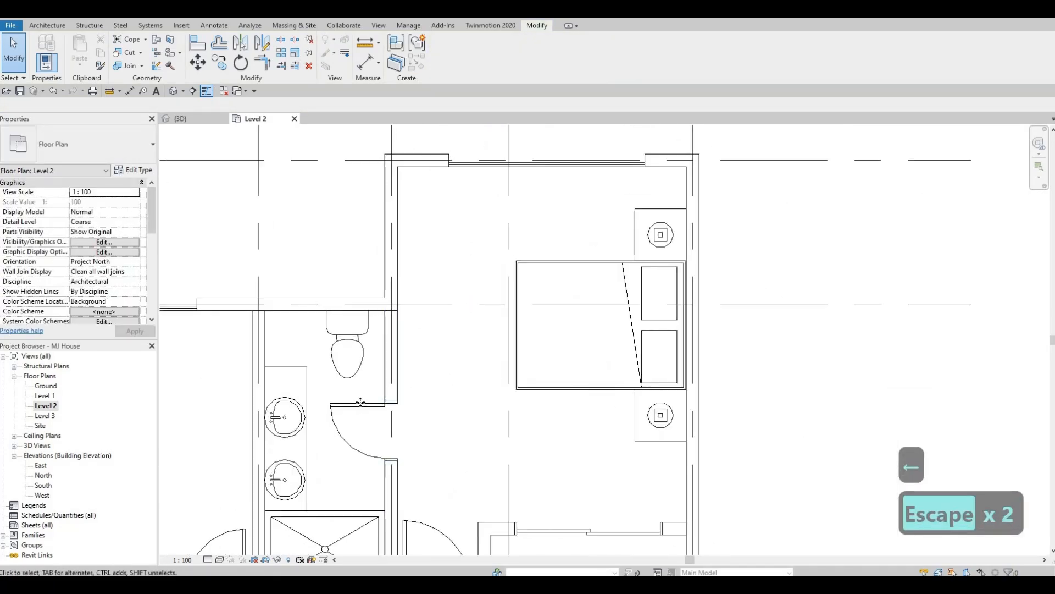
left_click(360, 402)
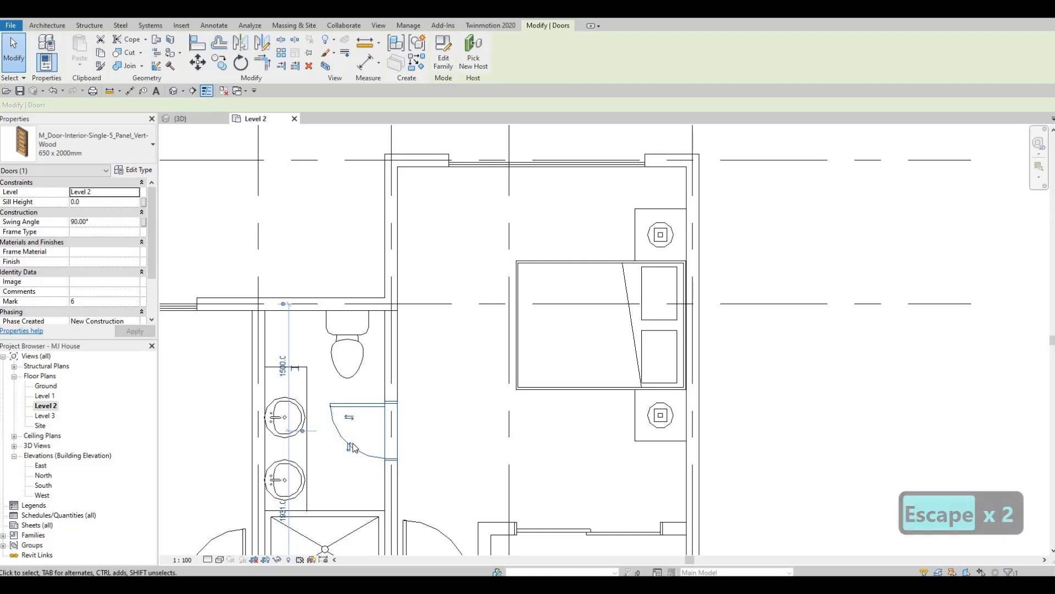
left_click(358, 451)
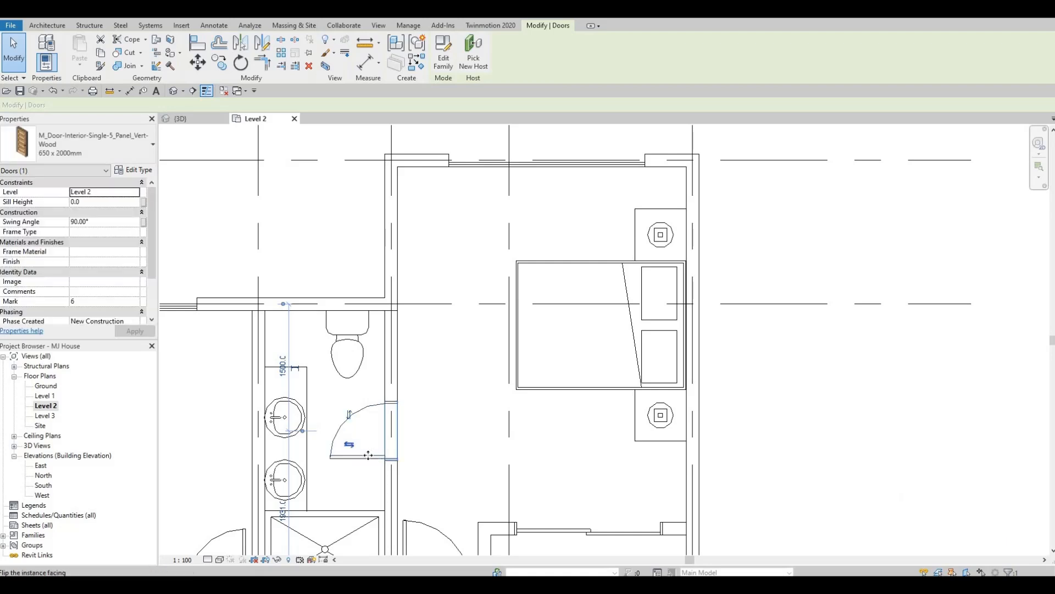
left_click_drag(366, 491, 366, 497)
key("Escape")
key("Escape")
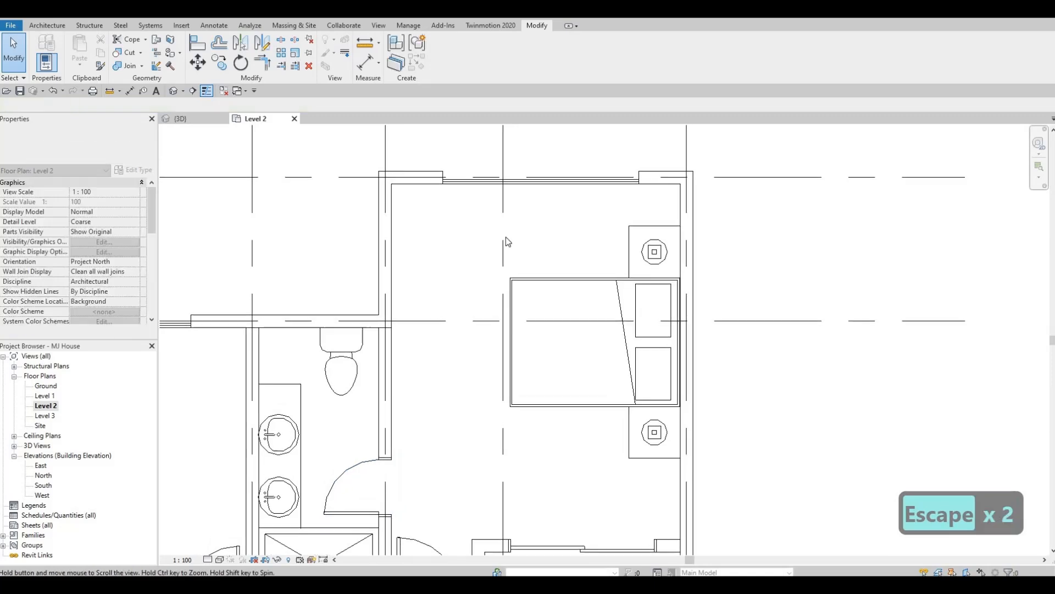
- Examine the revised Level 2 room layout in plan and the front facade's windows in the 3D view
scroll(368, 309, "up", 2)
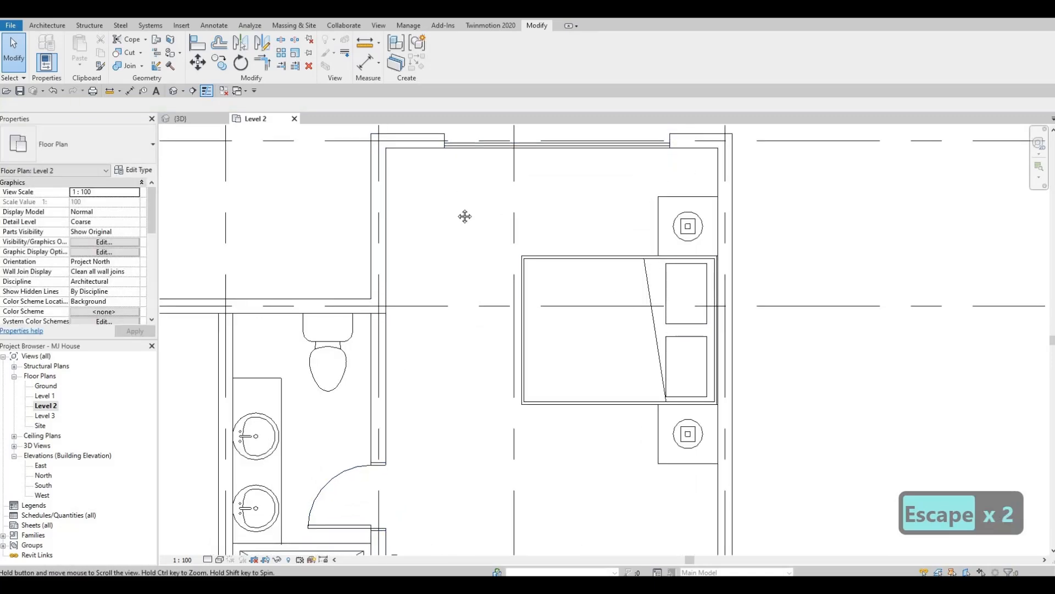
scroll(463, 216, "down", 3)
scroll(484, 278, "down", 4)
middle_click_drag(463, 288, 466, 262)
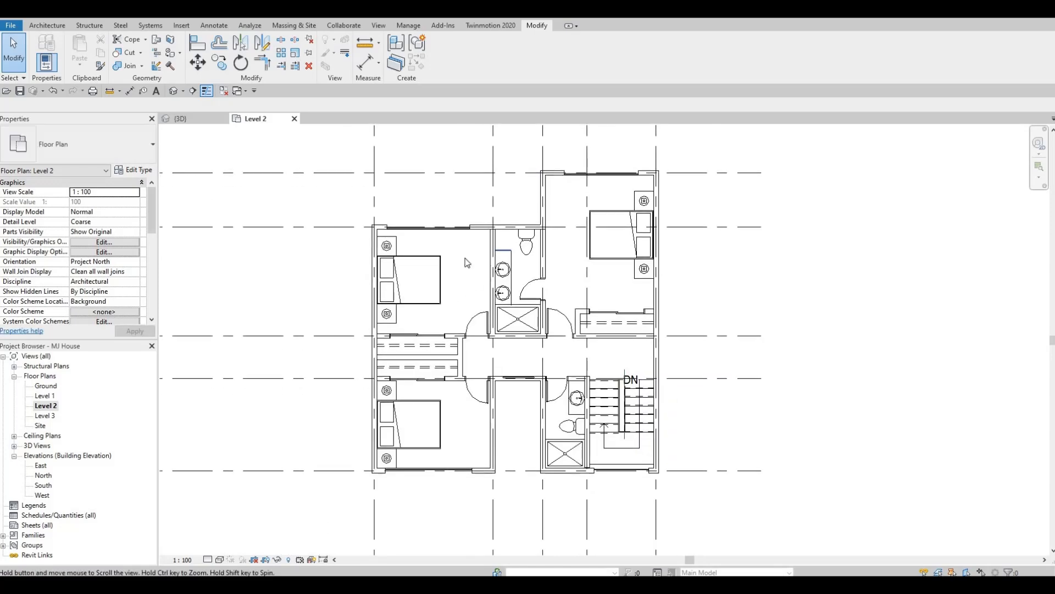
scroll(478, 267, "up", 3)
middle_click_drag(468, 412, 477, 390)
scroll(474, 351, "down", 2)
key("Escape")
middle_click_drag(504, 329, 502, 394)
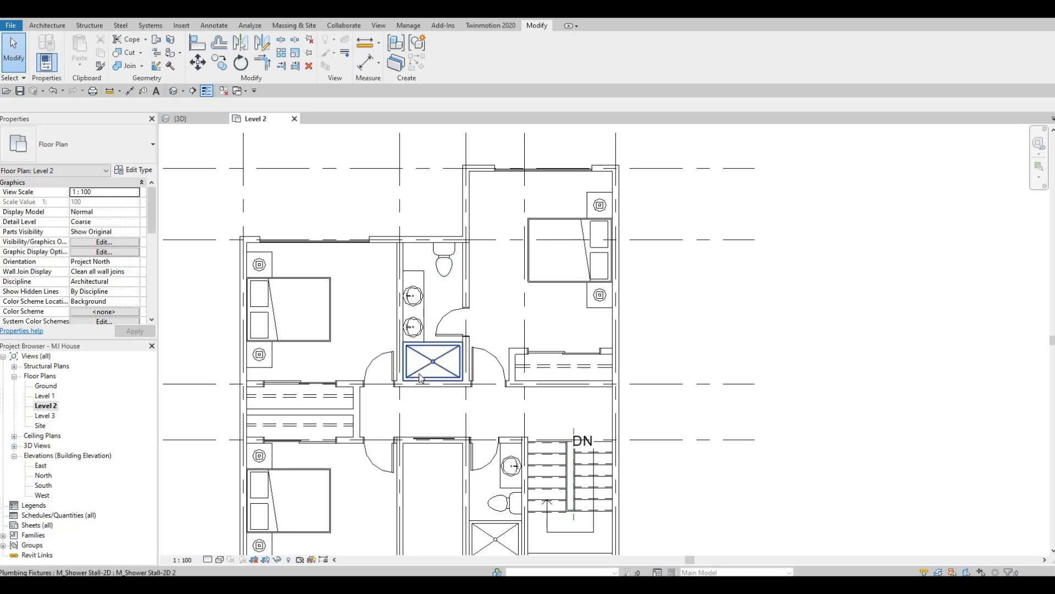
key("Tab")
key("Tab")
key("Tab")
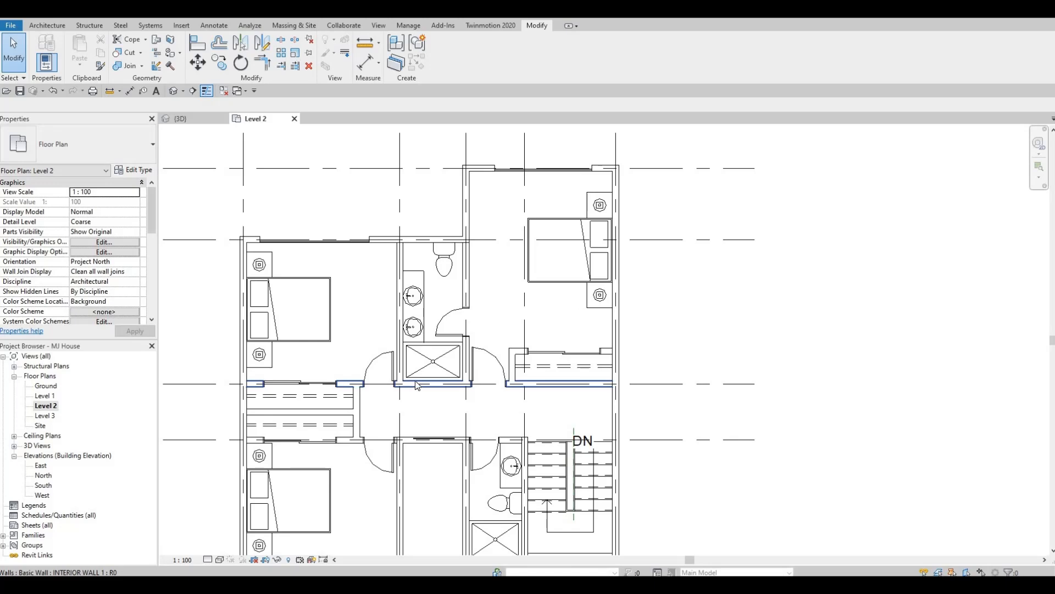
scroll(374, 369, "down", 4)
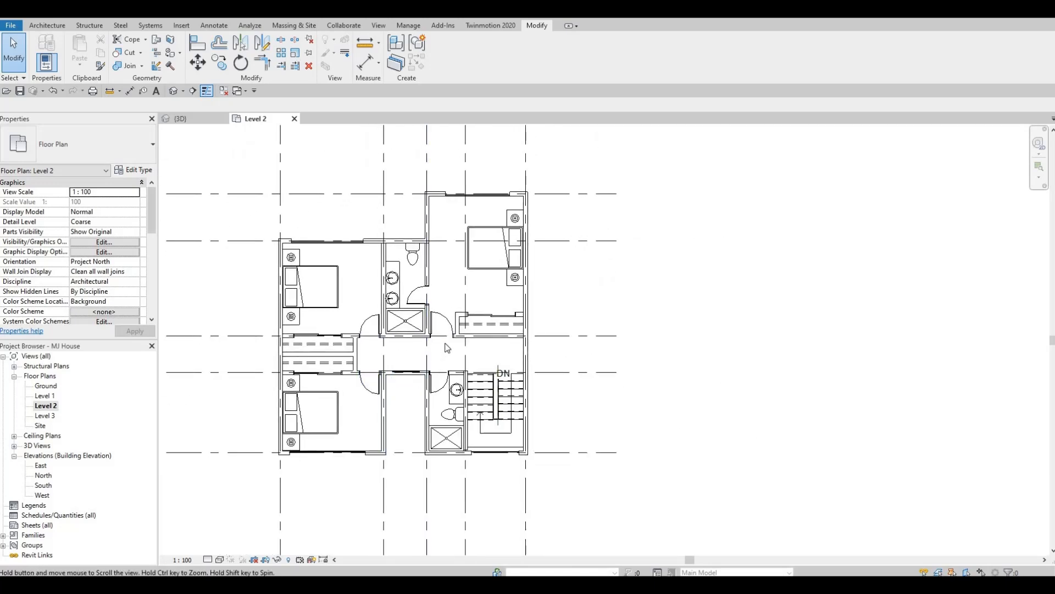
middle_click_drag(433, 355, 426, 383)
middle_click_drag(449, 271, 435, 245)
scroll(429, 317, "down", 1)
key("ctrl+Tab")
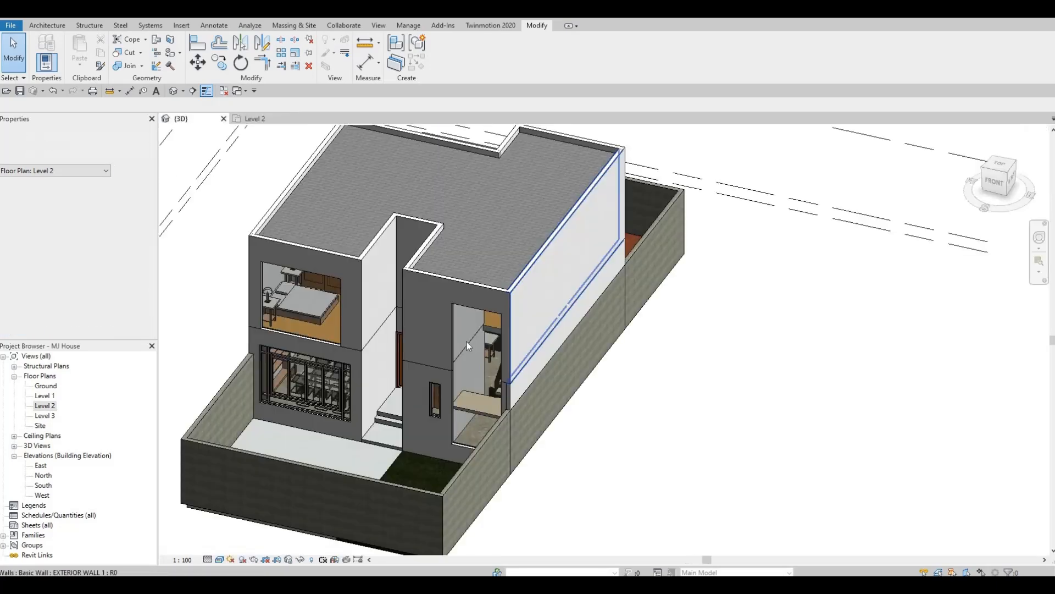
mouse_move(528, 324)
middle_mouse_down("shift")
mouse_move(564, 311)
mouse_move(536, 318)
middle_mouse_up("shift")
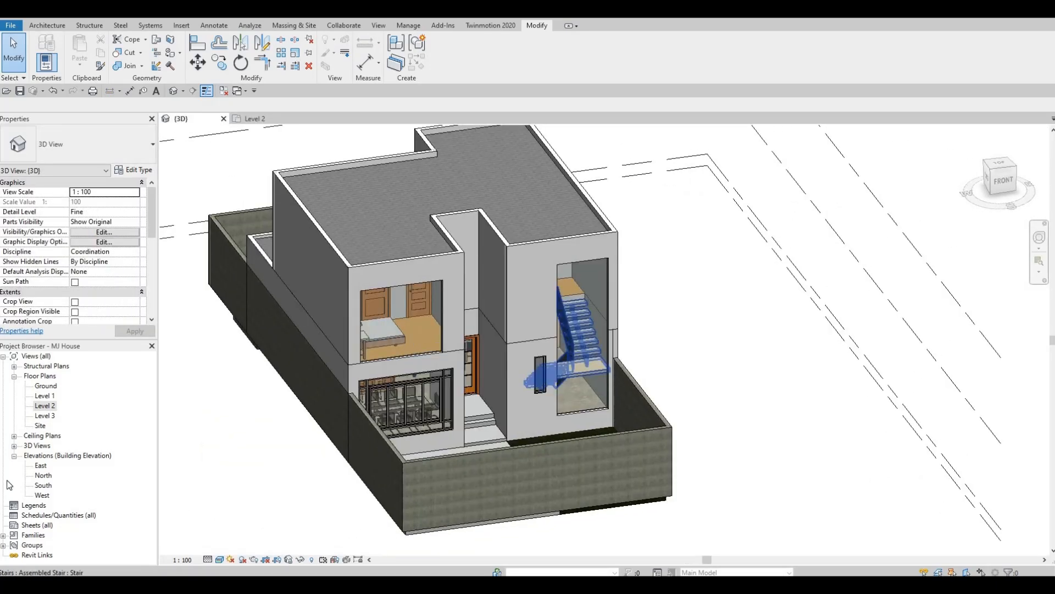
- In the Level 2 plan, cut the hallway curtain wall's opening out of the exterior wall at the entrance recess
key("ctrl+Tab")
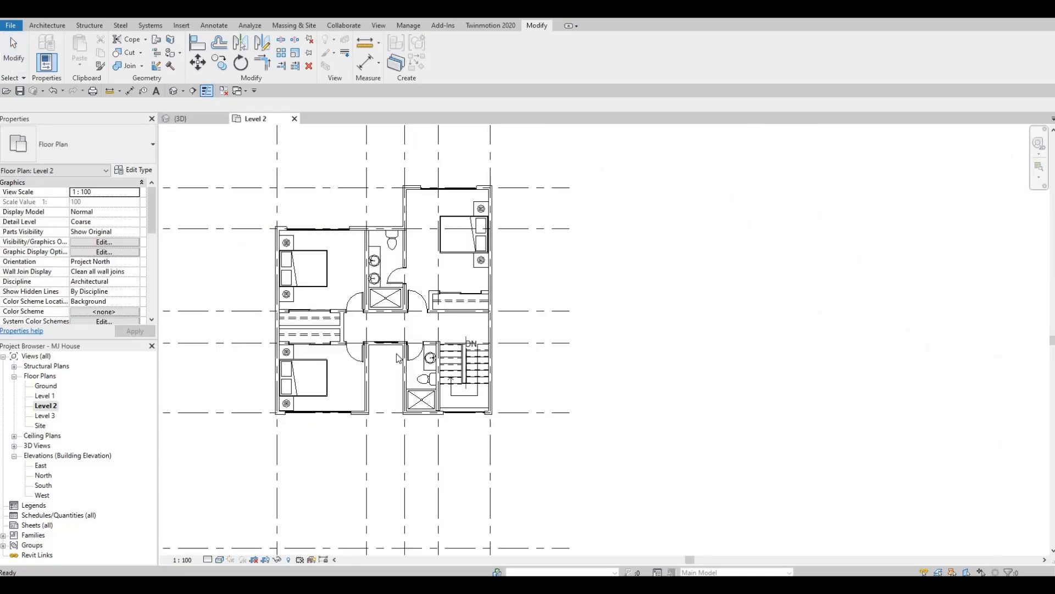
scroll(389, 345, "up", 5)
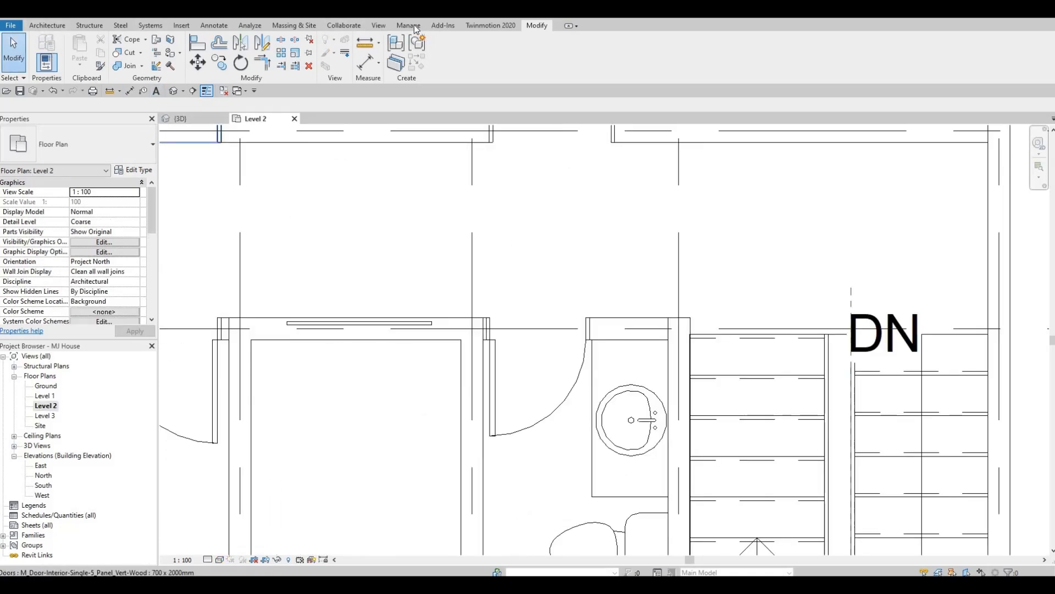
left_click(118, 52)
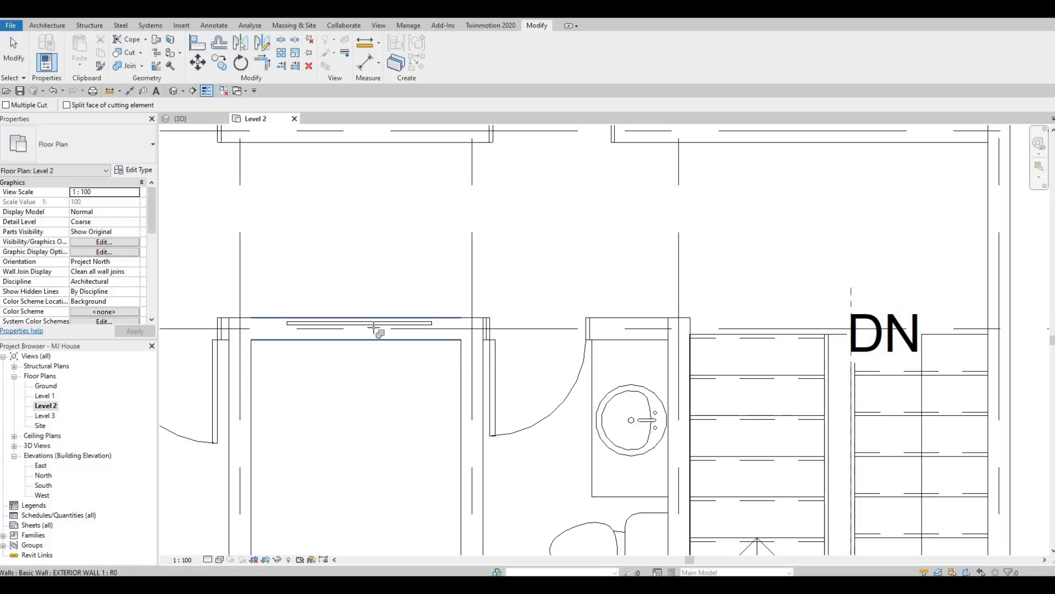
scroll(374, 324, "down", 3)
key("Escape")
key("Escape")
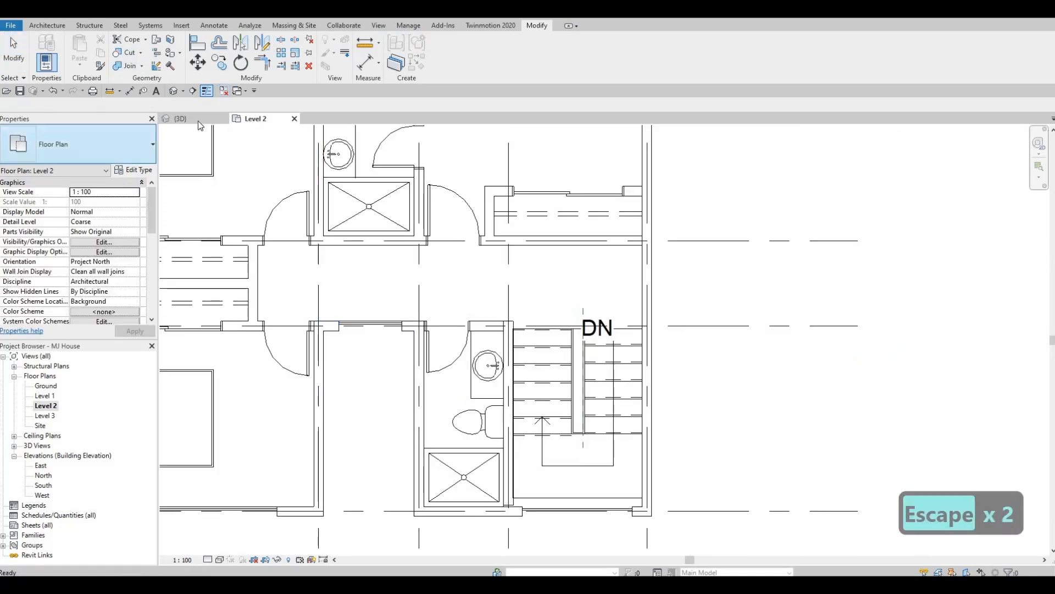
- In the 3D view, raise the base of the Level 2 curtain wall above the entrance doors
key("ctrl+Tab")
middle_click_drag(358, 258, 425, 308, "shift")
scroll(428, 302, "up", 5)
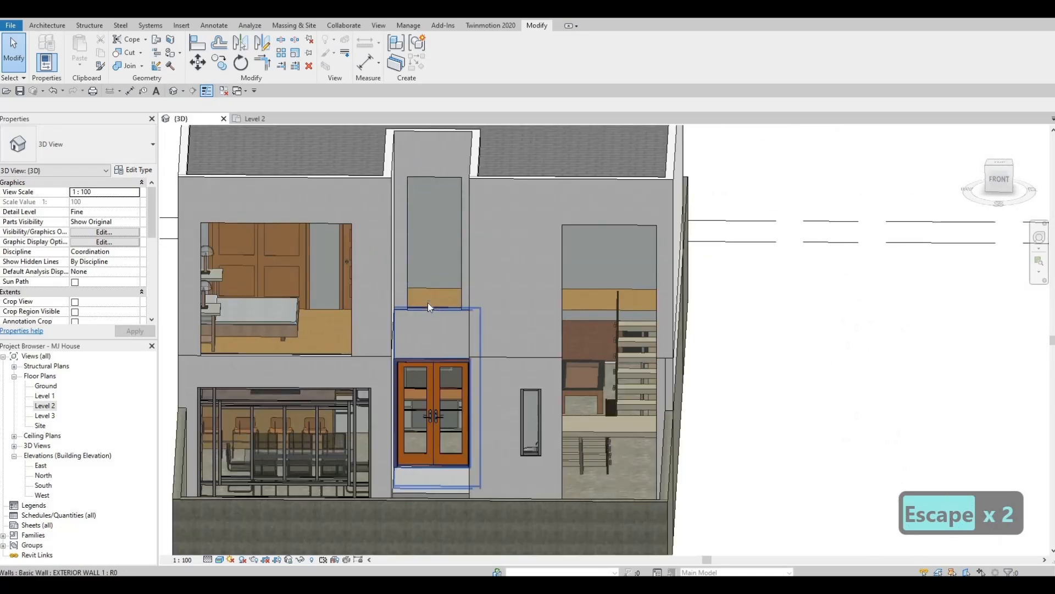
left_click(432, 299)
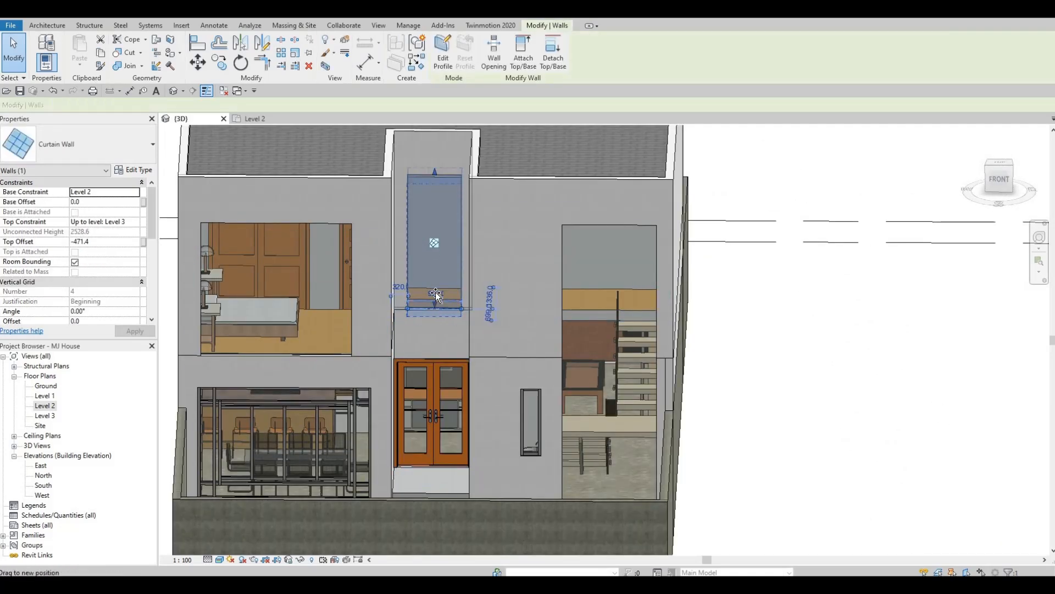
key("Escape")
middle_click_drag(471, 338, 424, 284, "shift")
key("Escape")
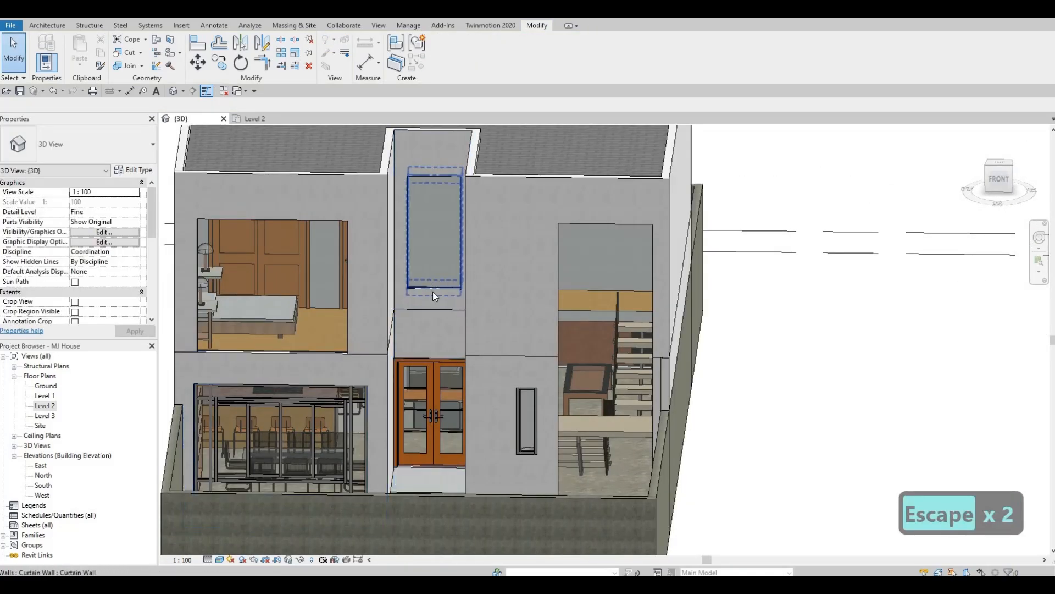
left_click(434, 290)
key("Escape")
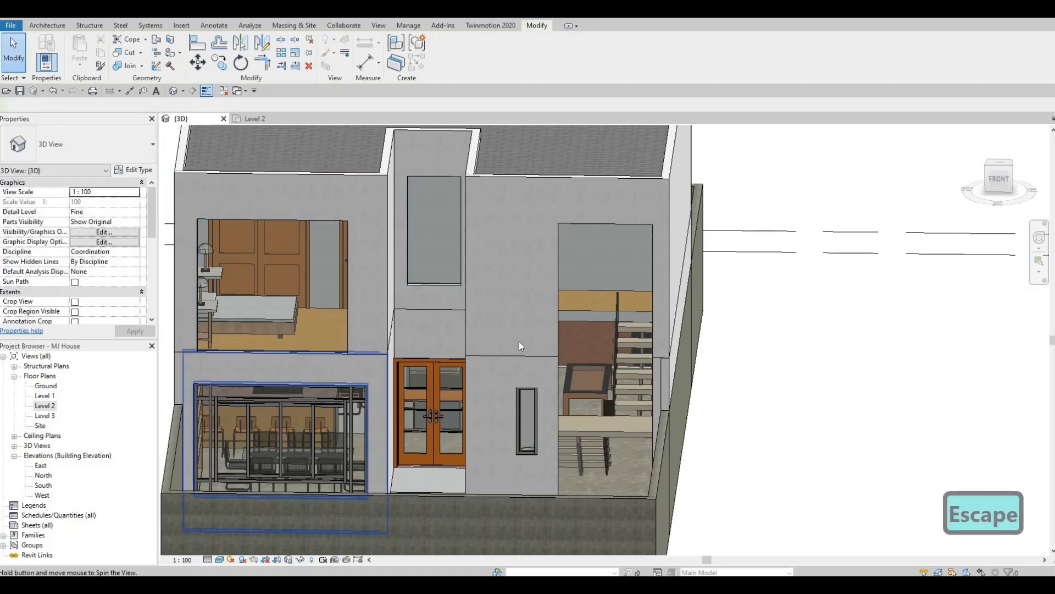
- Examine the rear facade and its Level 2 windows in the 3D view
middle_click_drag(519, 341, 516, 360, "shift")
scroll(517, 361, "down", 5)
middle_click_drag(725, 403, 470, 387, "shift")
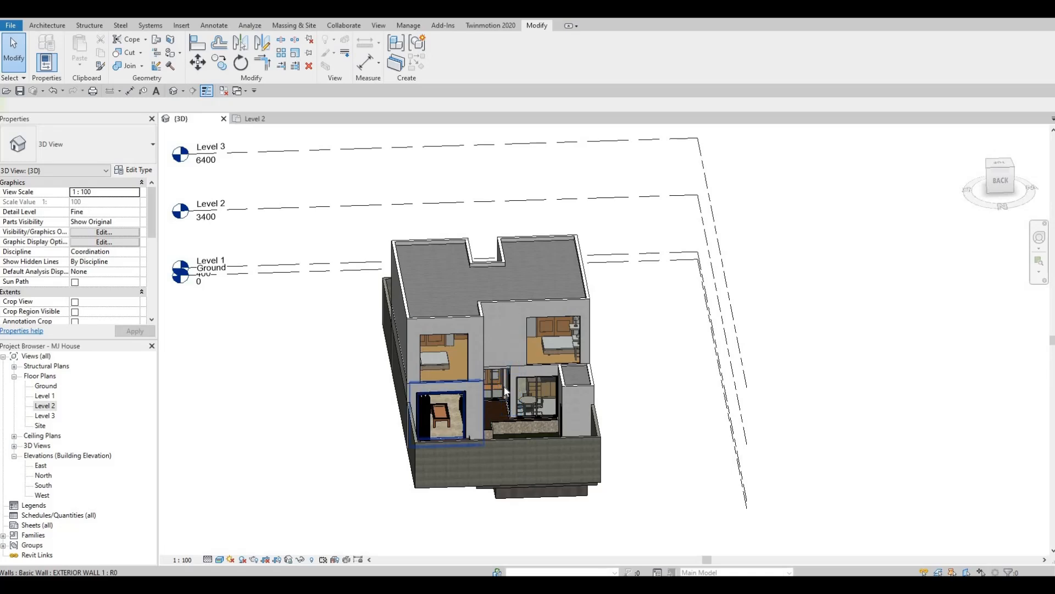
key("F1")
key("F1")
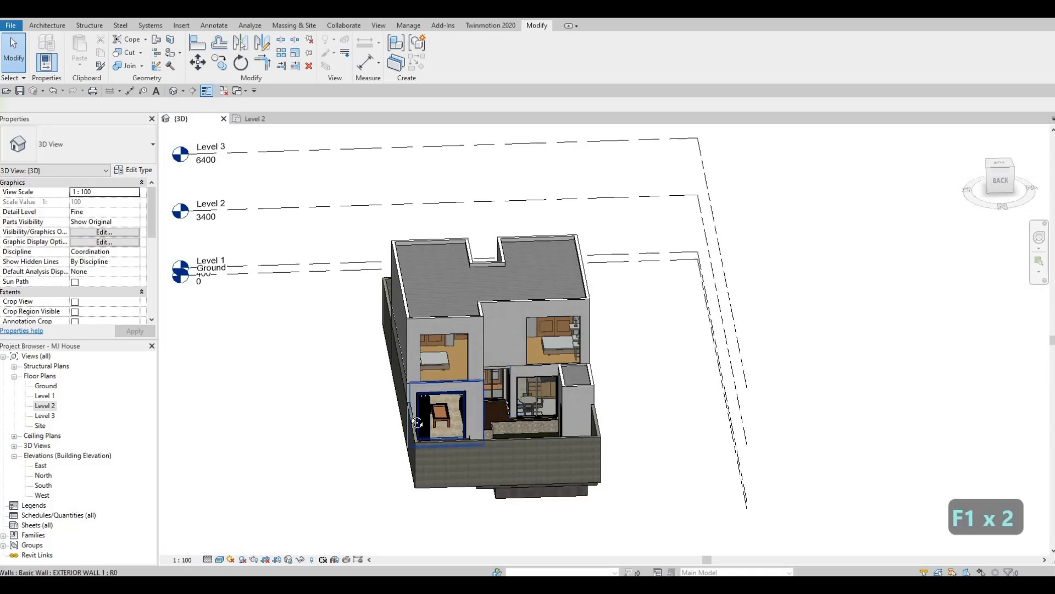
- Examine the rear facade's window positions in the 3D view and compare them with the rear bedrooms in the Level 2 plan
middle_click_drag(418, 422, 553, 369, "shift")
scroll(487, 413, "up", 2)
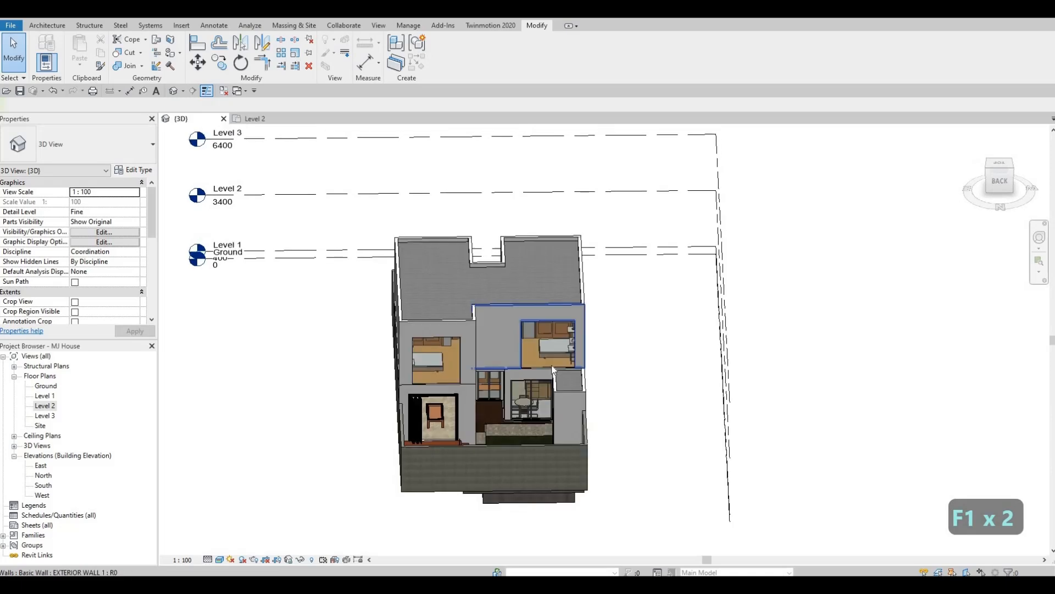
mouse_move(460, 397)
middle_mouse_down("shift")
mouse_move(527, 418)
mouse_move(584, 400)
mouse_move(613, 348)
mouse_move(471, 381)
middle_mouse_up("shift")
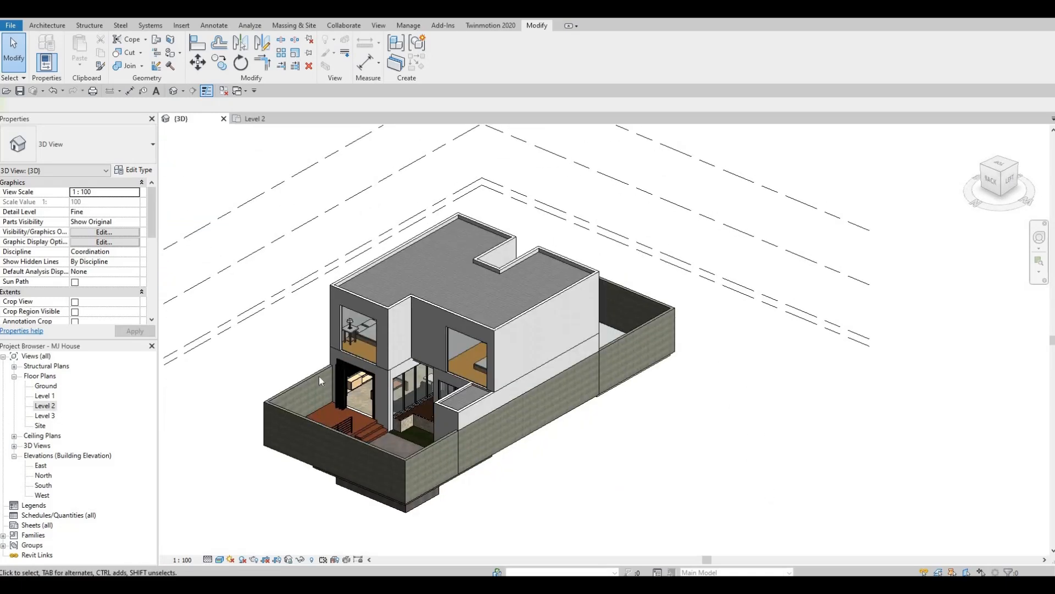
scroll(490, 388, "down", 4)
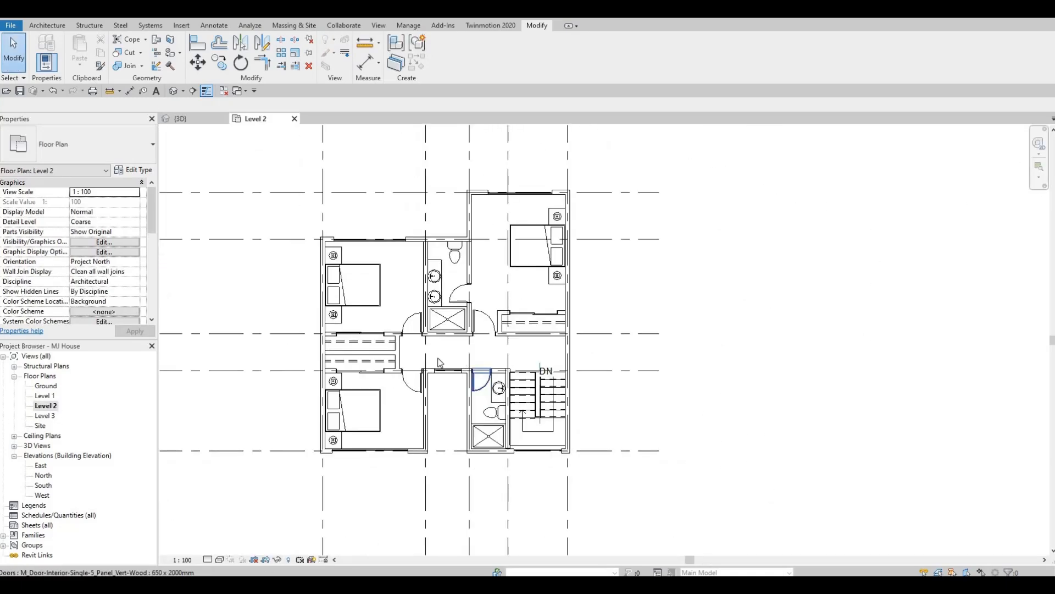
middle_click_drag(438, 359, 440, 375)
middle_click_drag(386, 271, 386, 278)
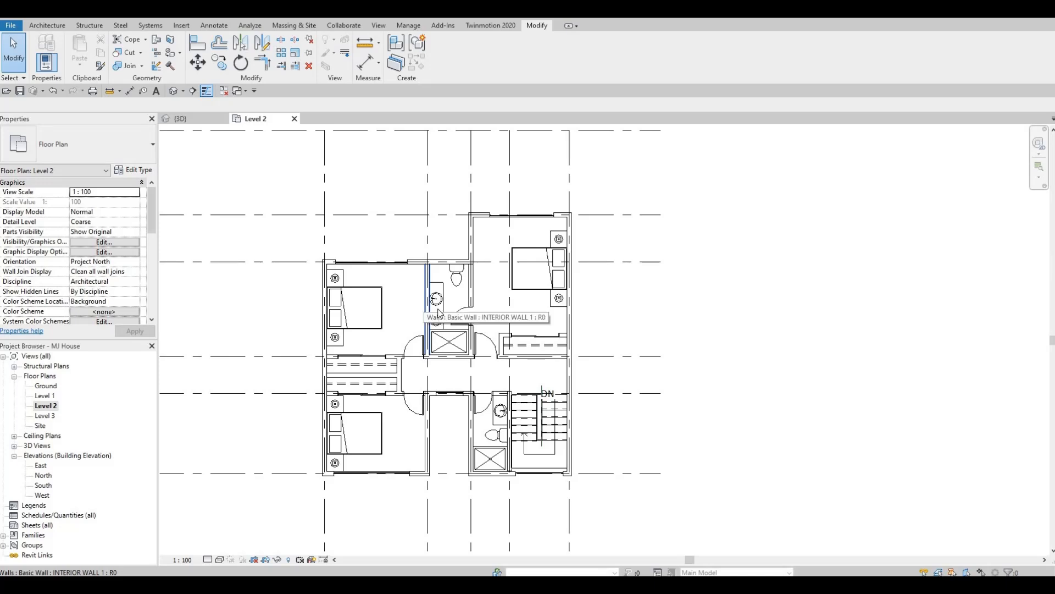
middle_click_drag(438, 309, 442, 346)
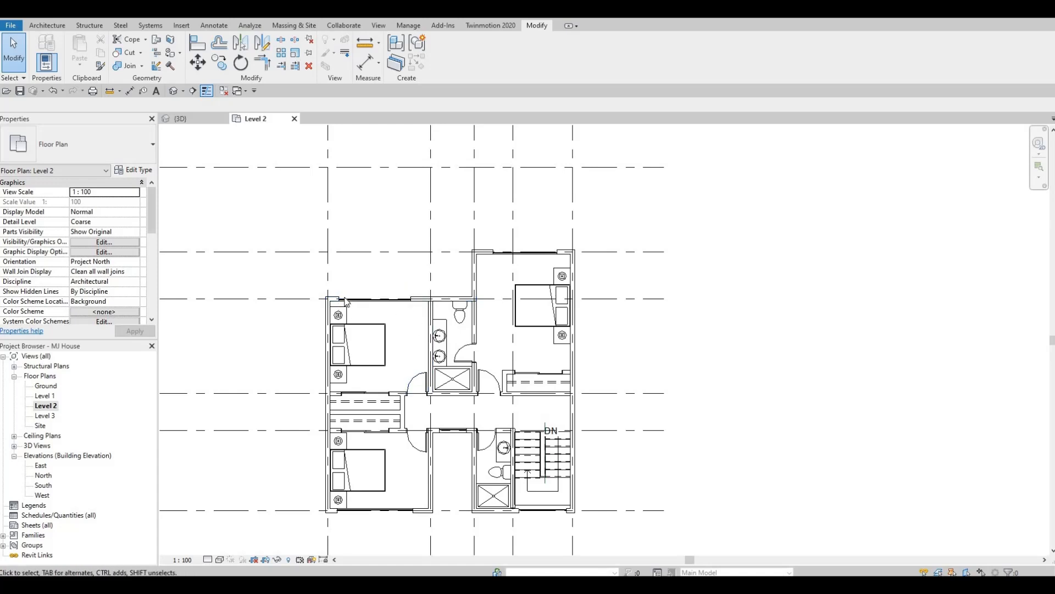
- Resize the curtain wall of the rear bedroom left of the en-suite to about 2320 mm, extending it towards the bathroom and shortening its outer end
left_click(410, 300)
scroll(415, 305, "up", 5)
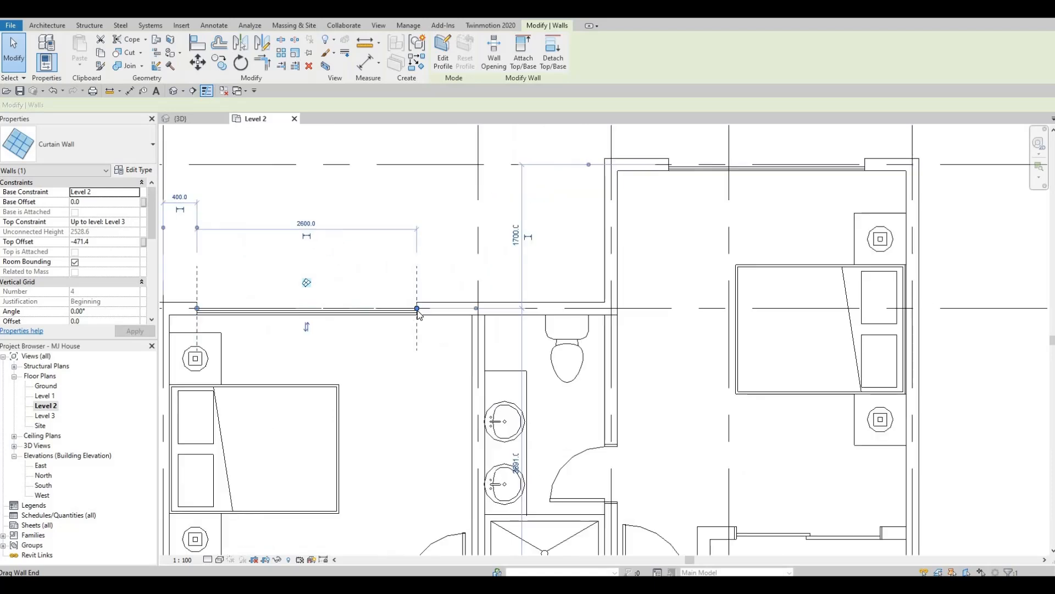
left_click_drag(447, 313, 449, 308)
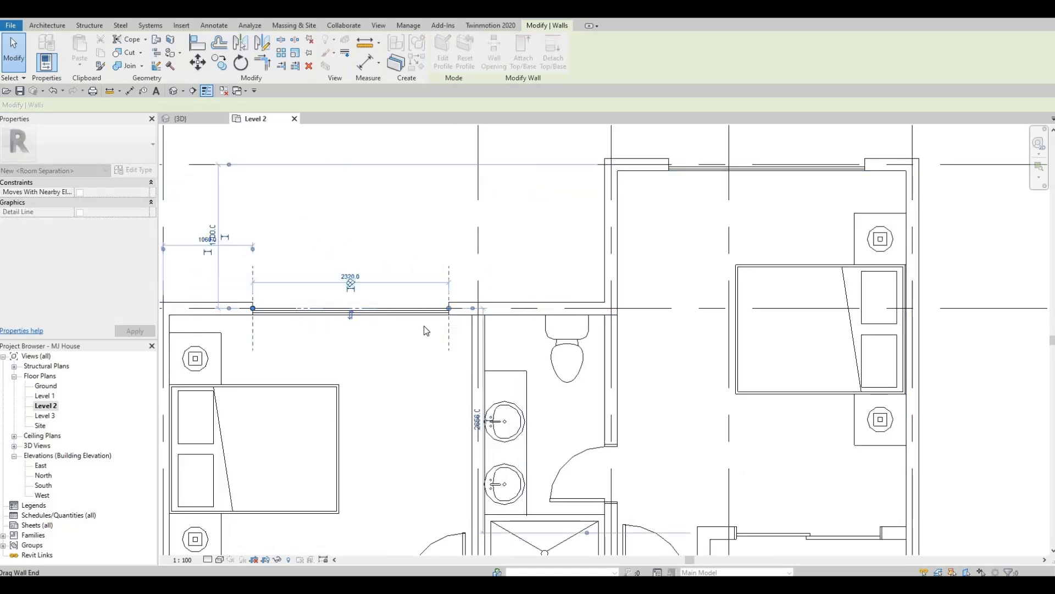
key("Escape")
- Shorten the same curtain wall to 2000 mm by pulling in the end farther from the bathroom
key("Escape")
left_click(413, 309)
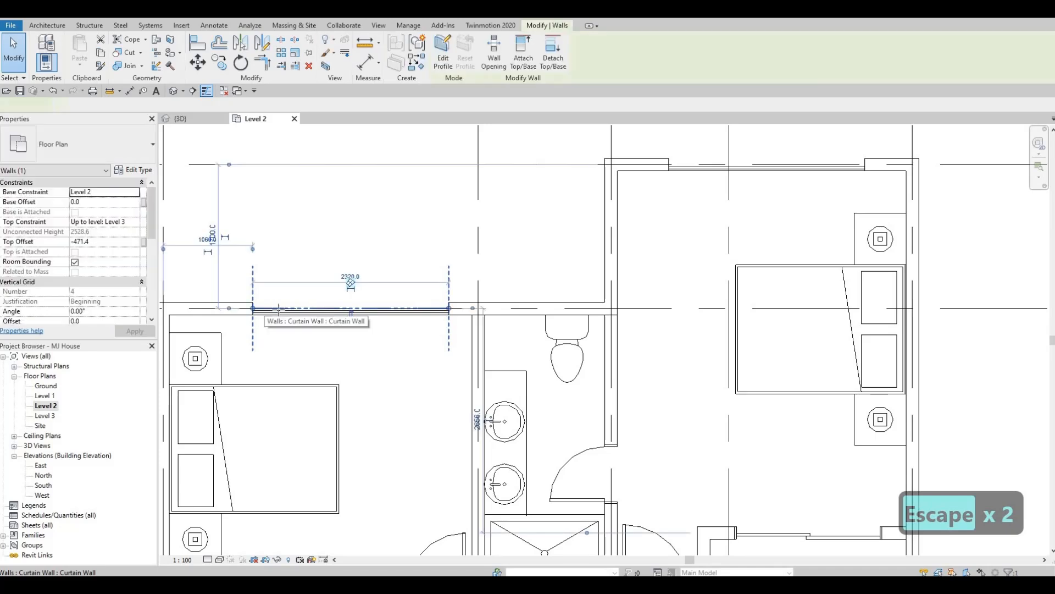
key("Escape")
key("Escape")
scroll(464, 286, "down", 2)
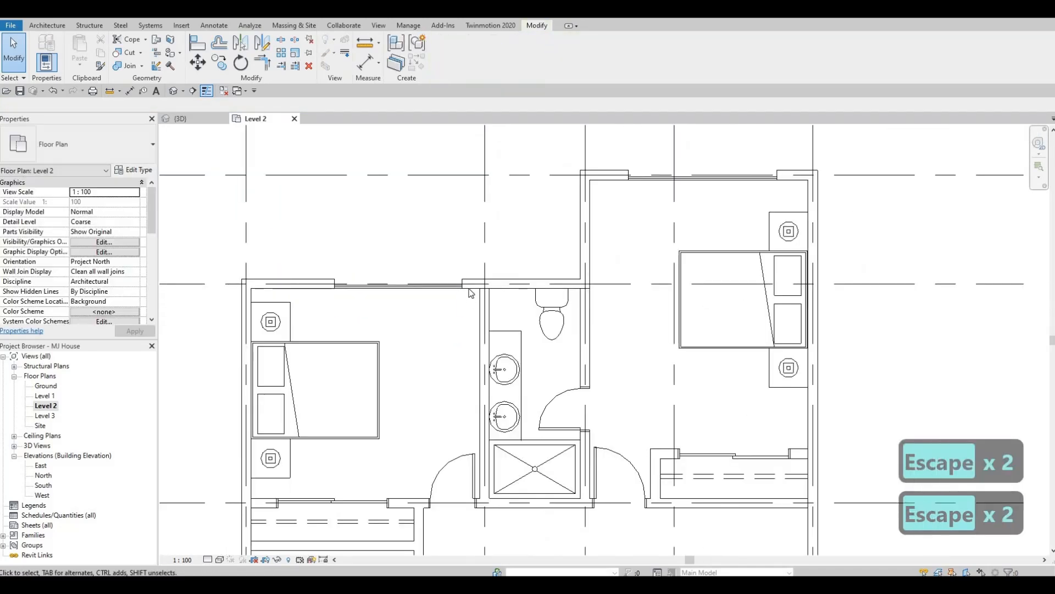
left_click(462, 284)
key("Escape")
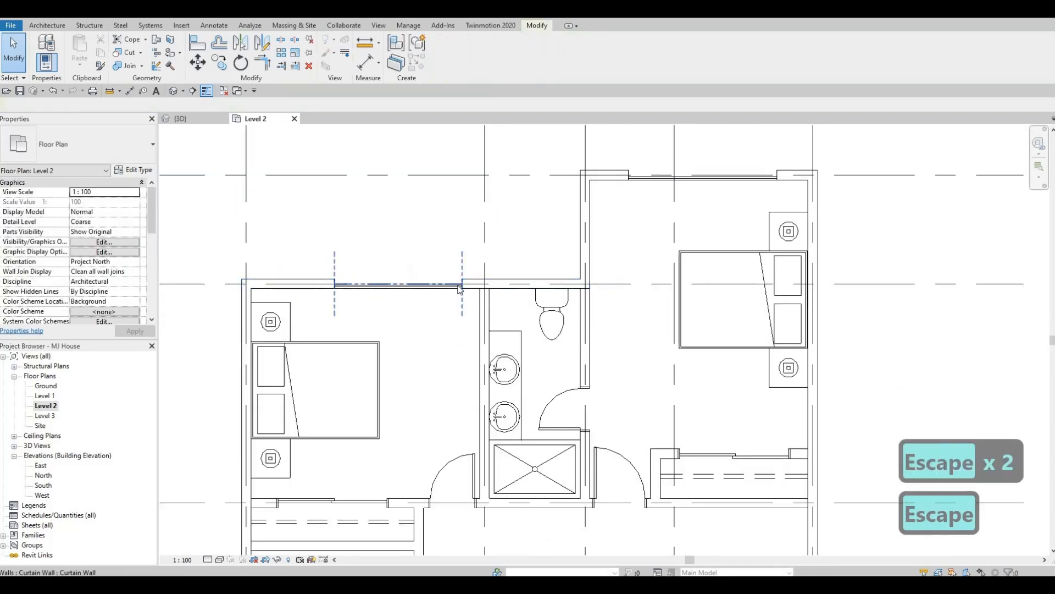
left_click(462, 285)
mouse_move(462, 284)
left_mouse_down()
mouse_move(471, 315)
mouse_move(481, 284)
mouse_move(462, 291)
left_mouse_up()
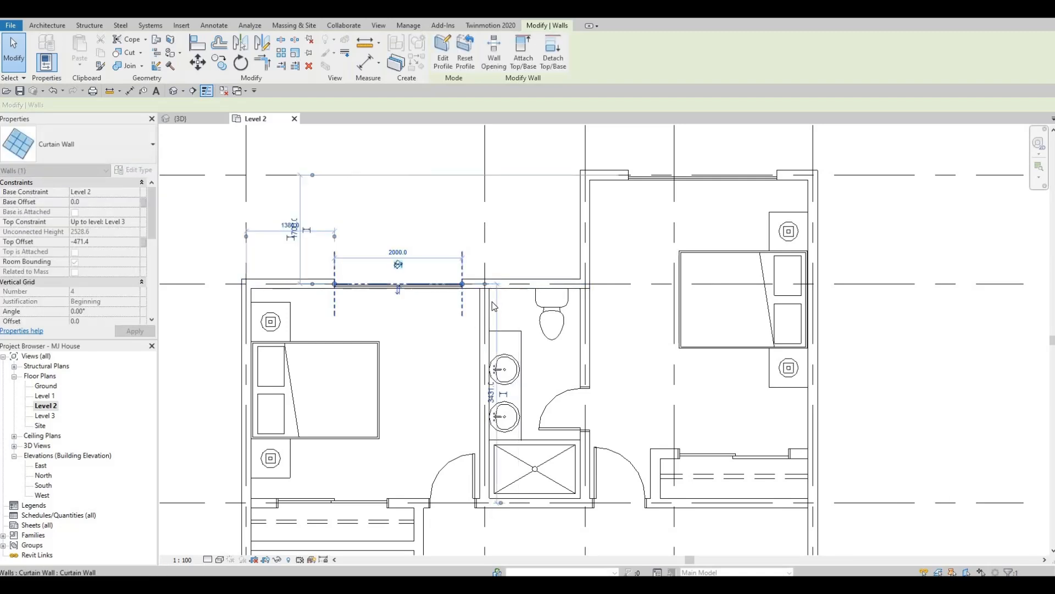
key("Escape")
scroll(486, 302, "down", 1)
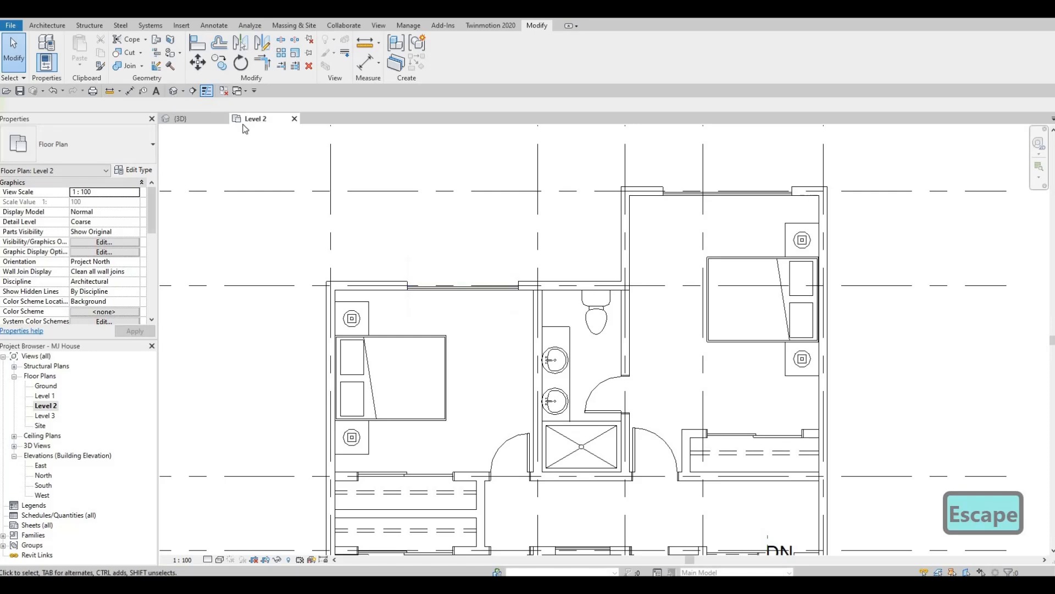
- Examine the rear facade in the 3D view with the shortened Level 2 bedroom window
left_click(173, 91)
middle_click_drag(477, 352, 559, 362, "shift")
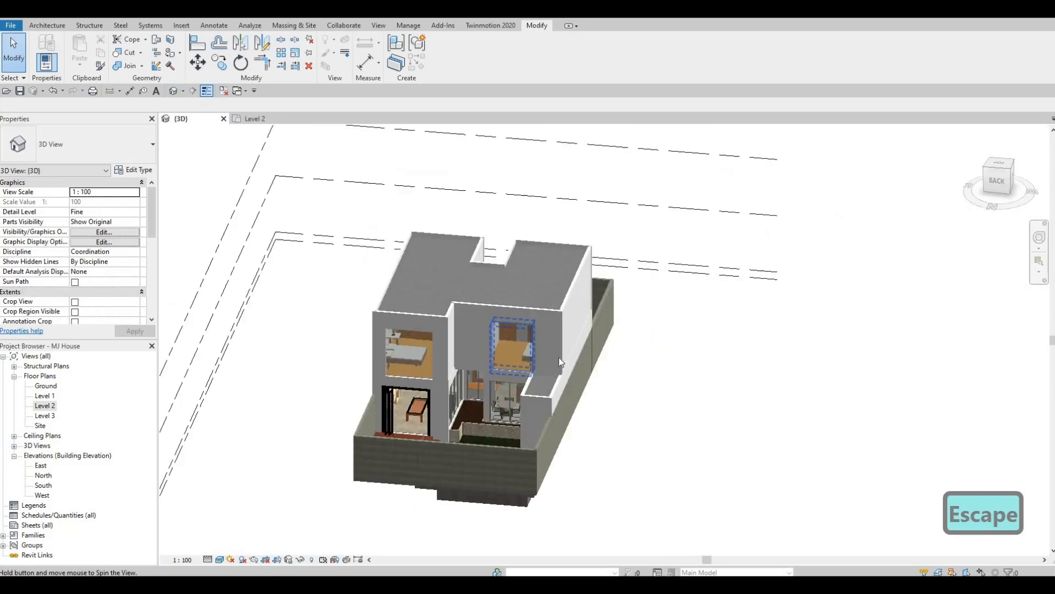
scroll(560, 364, "up", 5)
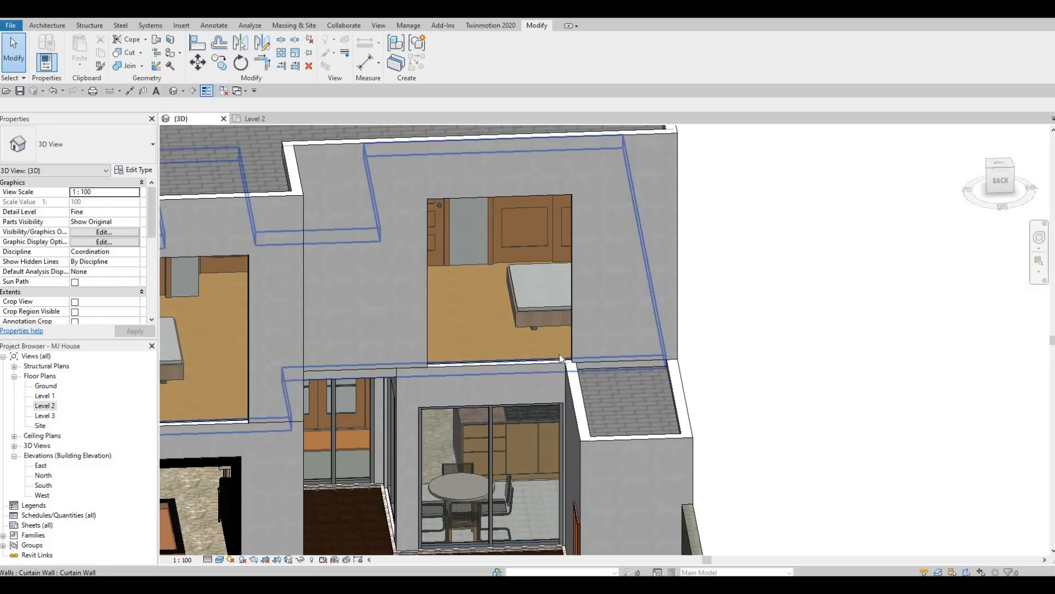
middle_click_drag(504, 382, 632, 192, "shift")
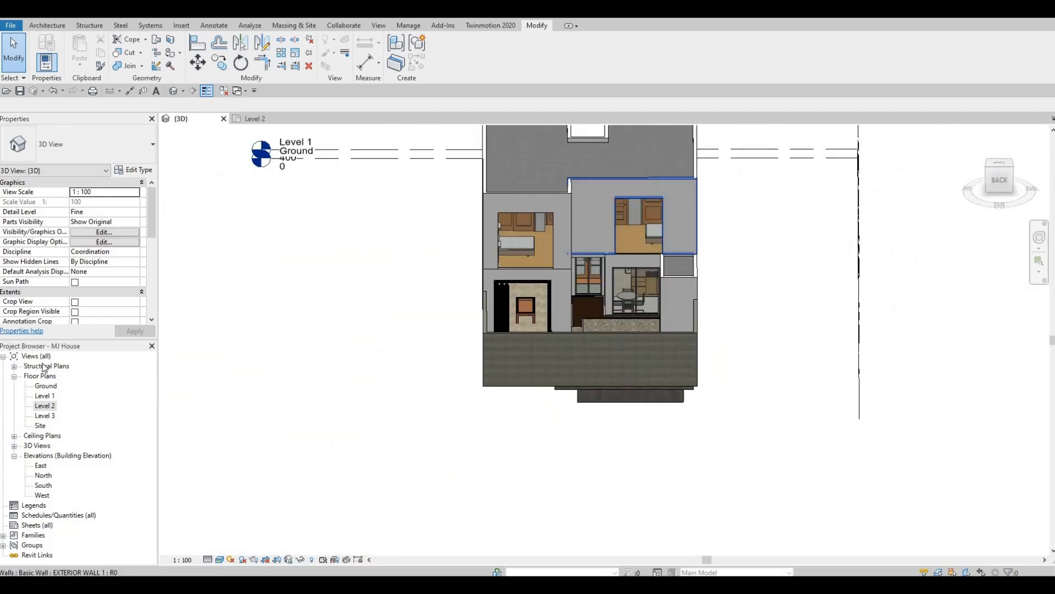
- In the Level 2 plan, start a floor sketch with the FLOOR 8 type and review the type's layer structure
double_click(44, 406)
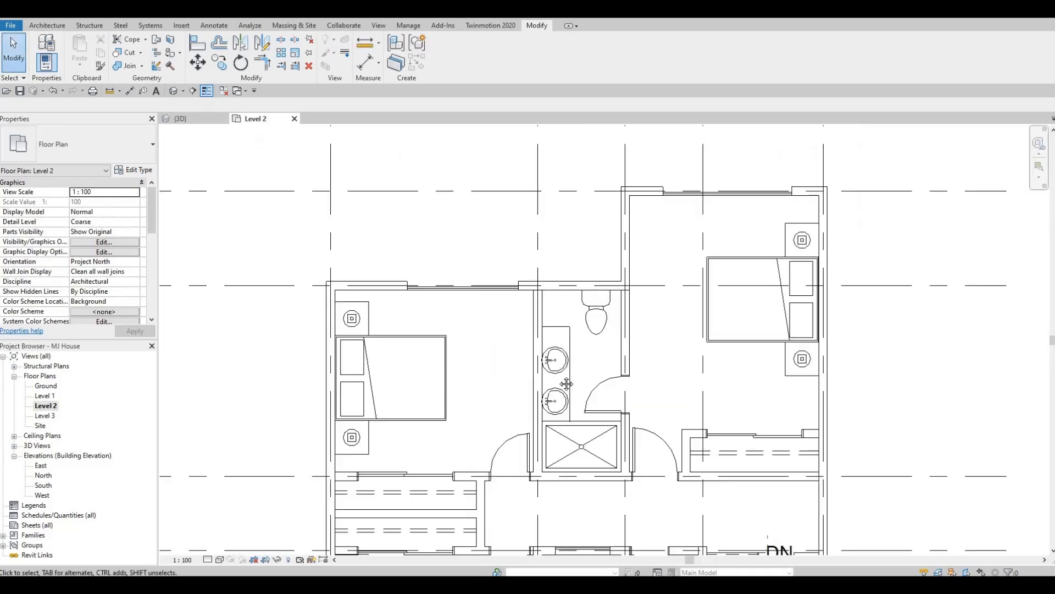
scroll(455, 386, "down", 1)
scroll(455, 387, "up", 2)
scroll(455, 387, "down", 1)
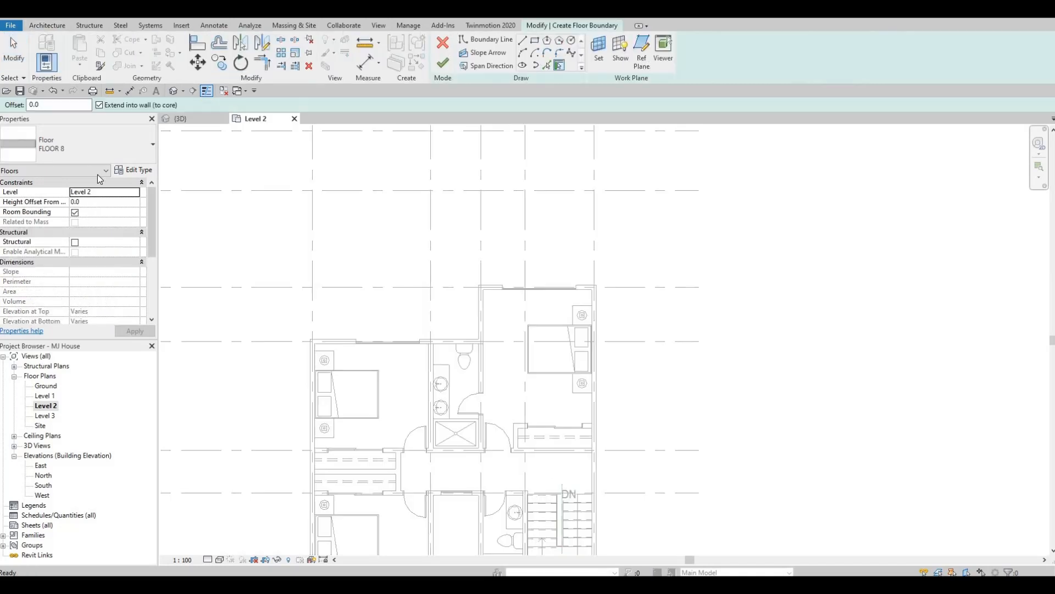
left_click(137, 171)
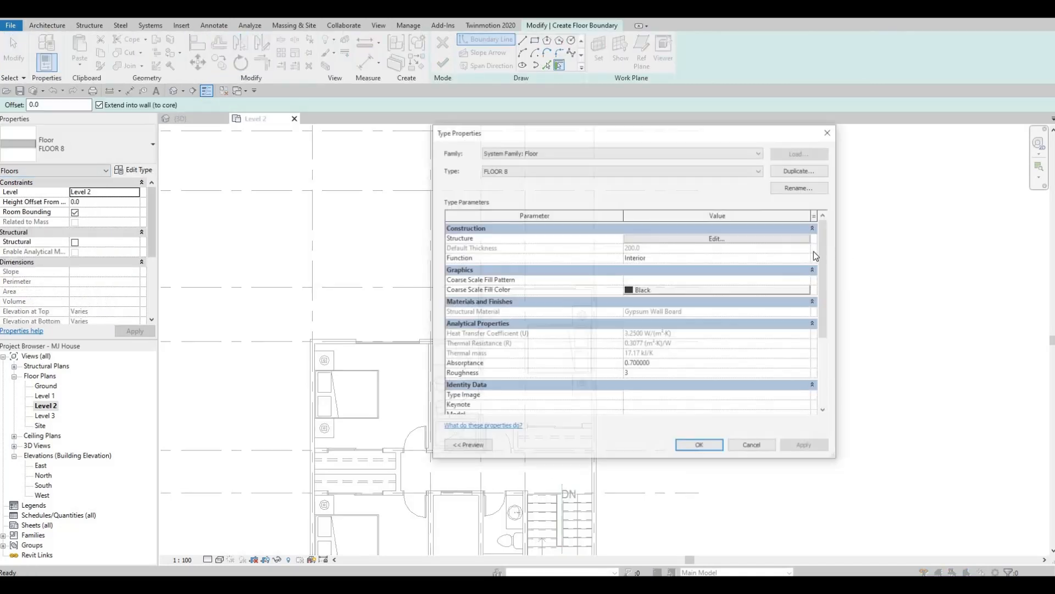
left_click(750, 238)
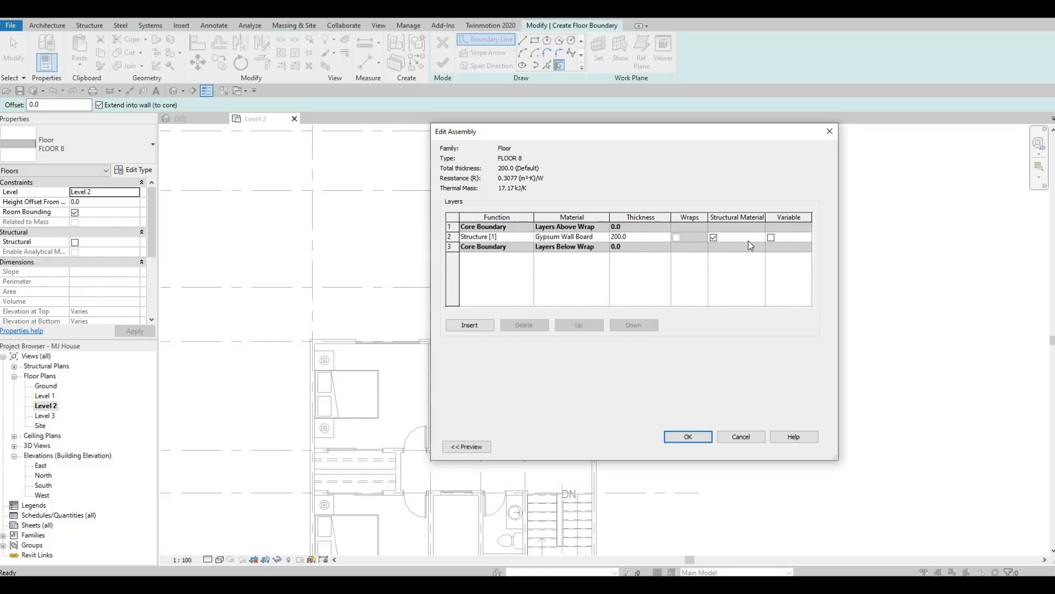
key("Escape")
key("Escape")
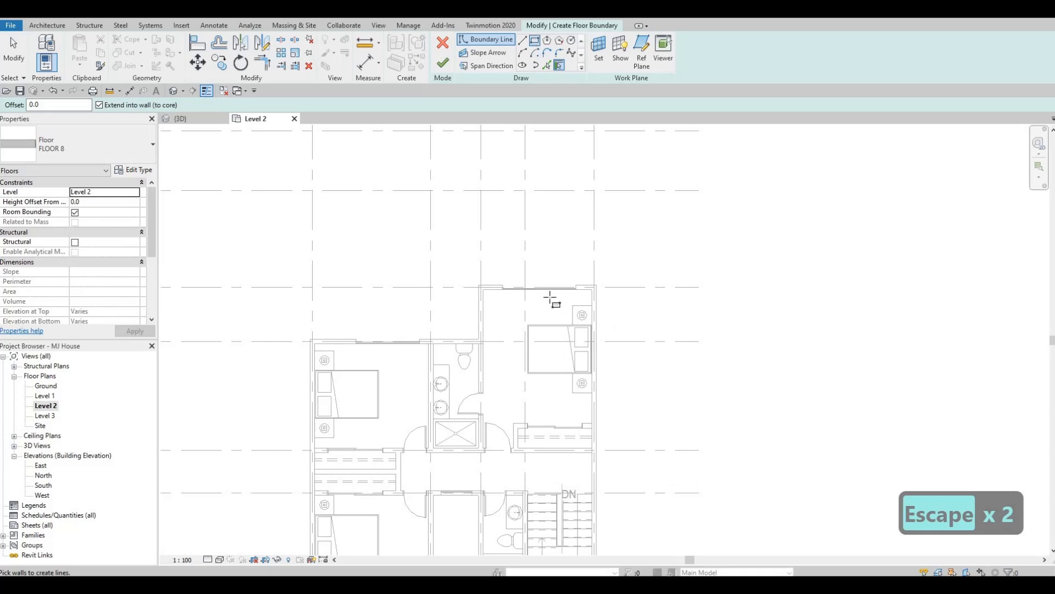
- Sketch a rectangular floor boundary about 3428 by 1117 mm outside the curtain wall of the projecting rear bedroom
scroll(427, 294, "up", 5)
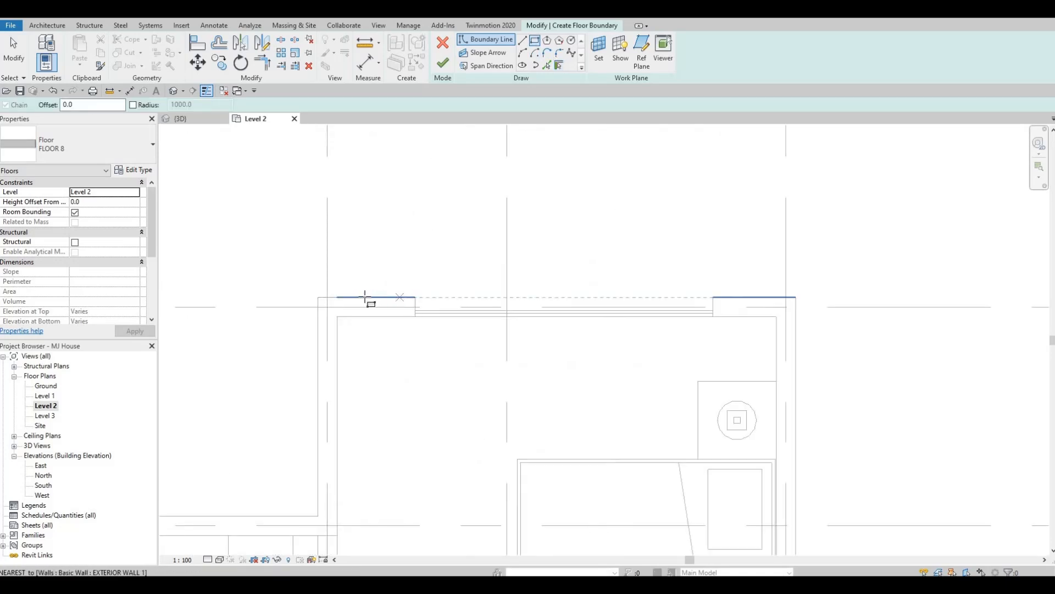
left_click(345, 297)
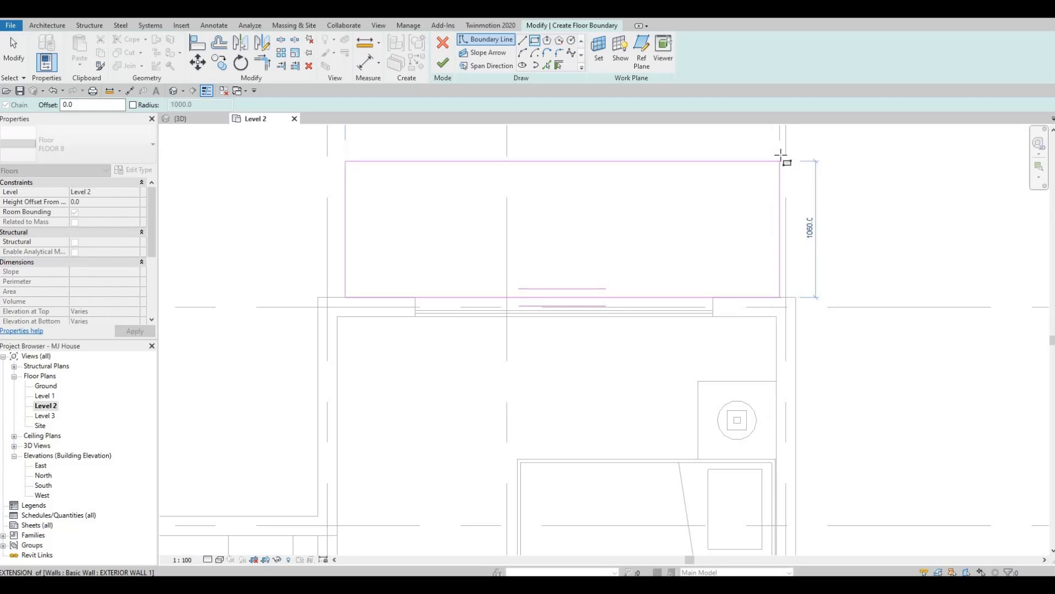
left_click(787, 156)
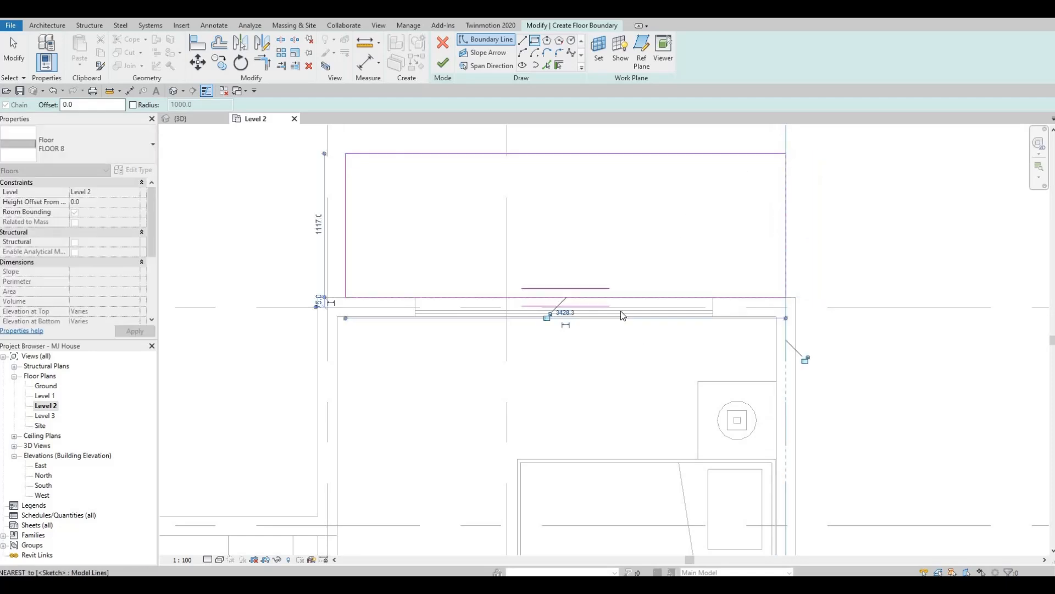
key("Escape")
middle_click_drag(647, 187, 612, 275)
key("Escape")
scroll(610, 273, "down", 1)
- Set the depth of the rectangular floor boundary outside the projecting rear bedroom to 1200 mm
left_click(610, 274)
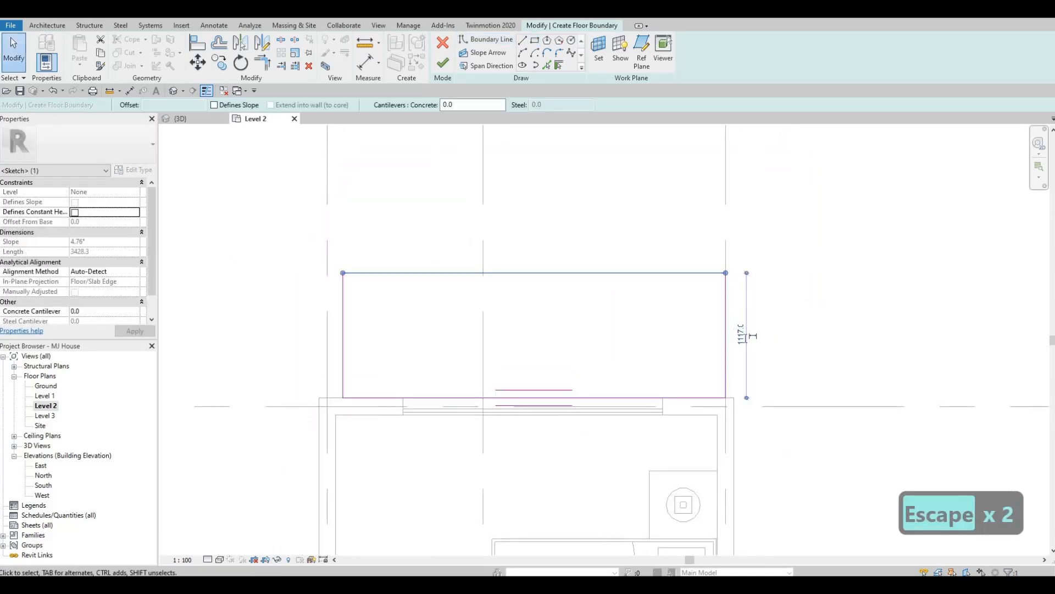
type("1200")
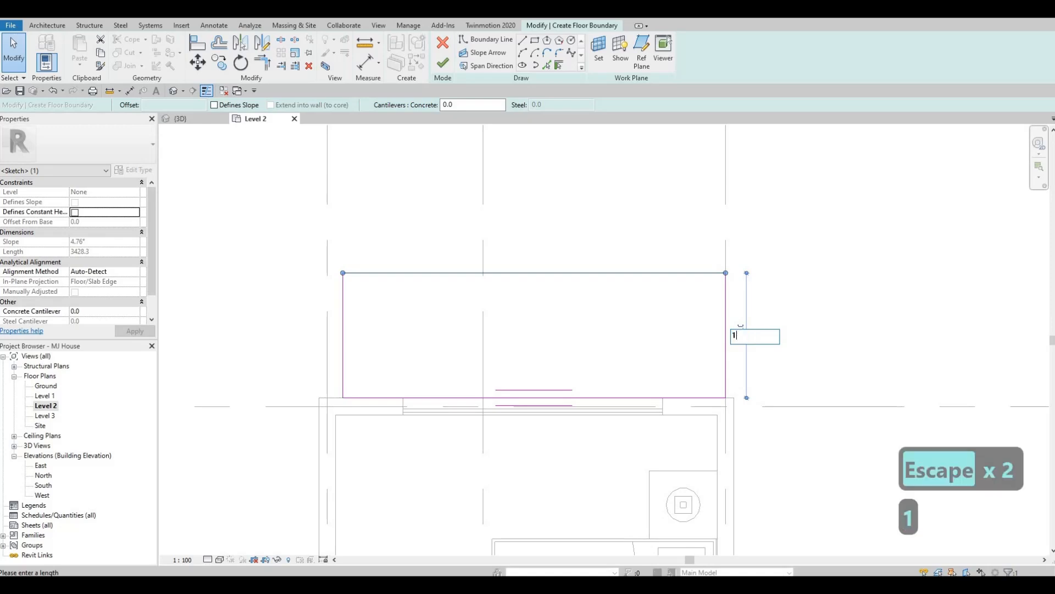
key("Return")
key("Escape")
scroll(595, 313, "down", 3)
middle_click_drag(565, 307, 632, 338)
scroll(652, 337, "up", 2)
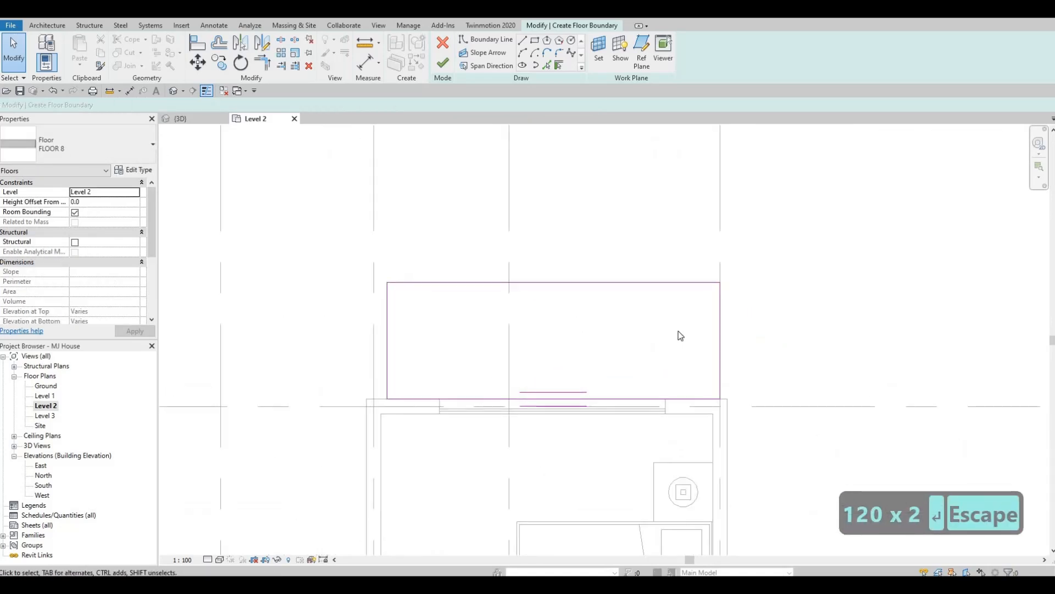
- Move both side edges of the floor boundary in line with the inner faces of the projecting bedroom's side walls
left_click(720, 327)
left_click_drag(720, 327, 713, 325)
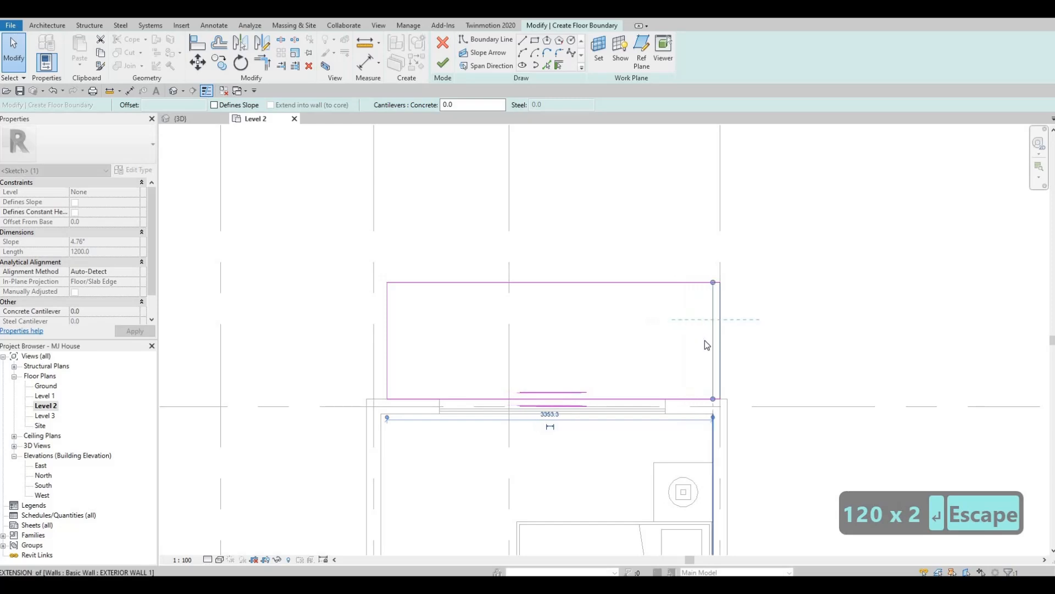
key("Escape")
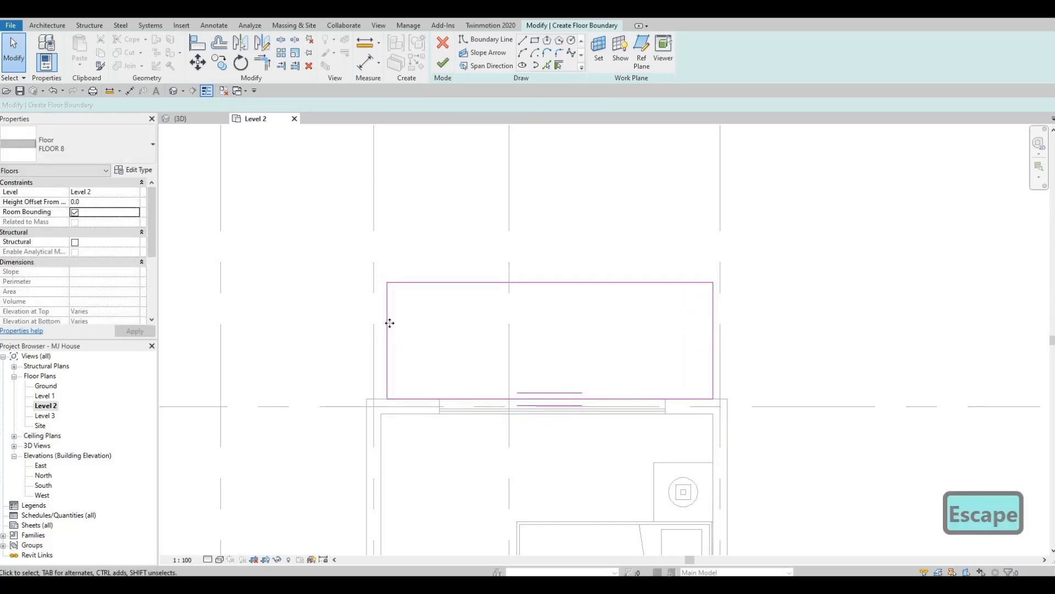
left_click(384, 325)
left_click_drag(384, 325, 380, 325)
key("Escape")
scroll(438, 283, "down", 2)
scroll(354, 205, "down", 2)
middle_click_drag(354, 204, 535, 168)
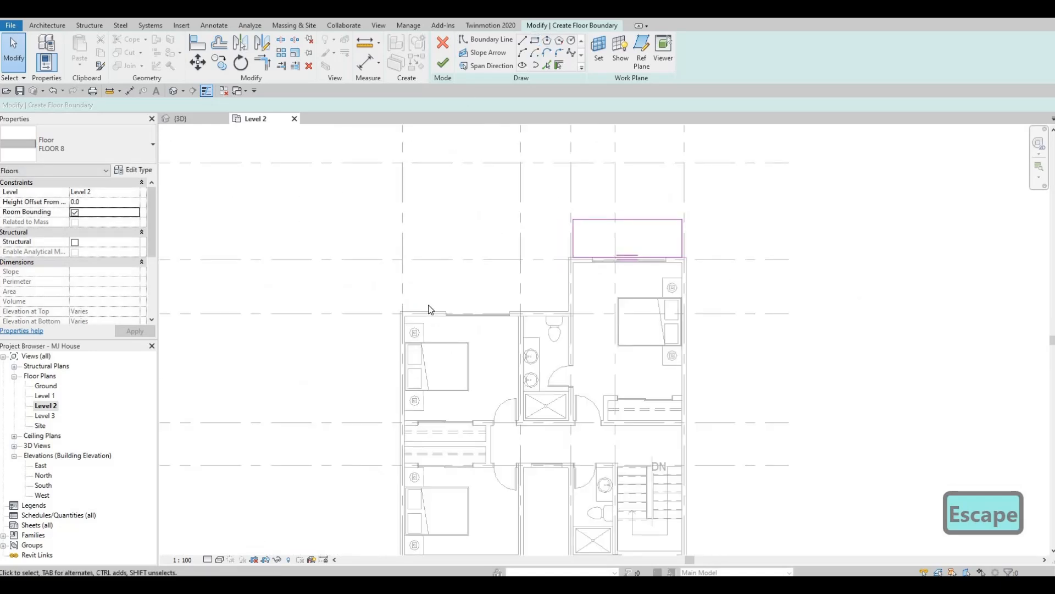
- Sketch a second rectangular boundary about 2274 by 1264 mm outside the other rear bedroom, from the bathroom partition to the window's far end
scroll(431, 311, "up", 3)
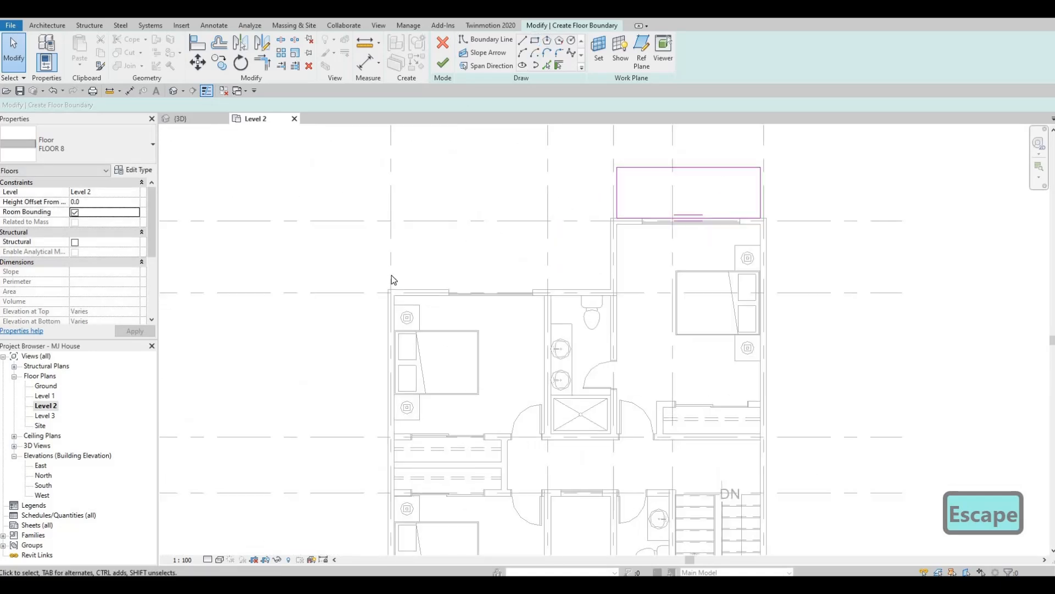
left_click(537, 42)
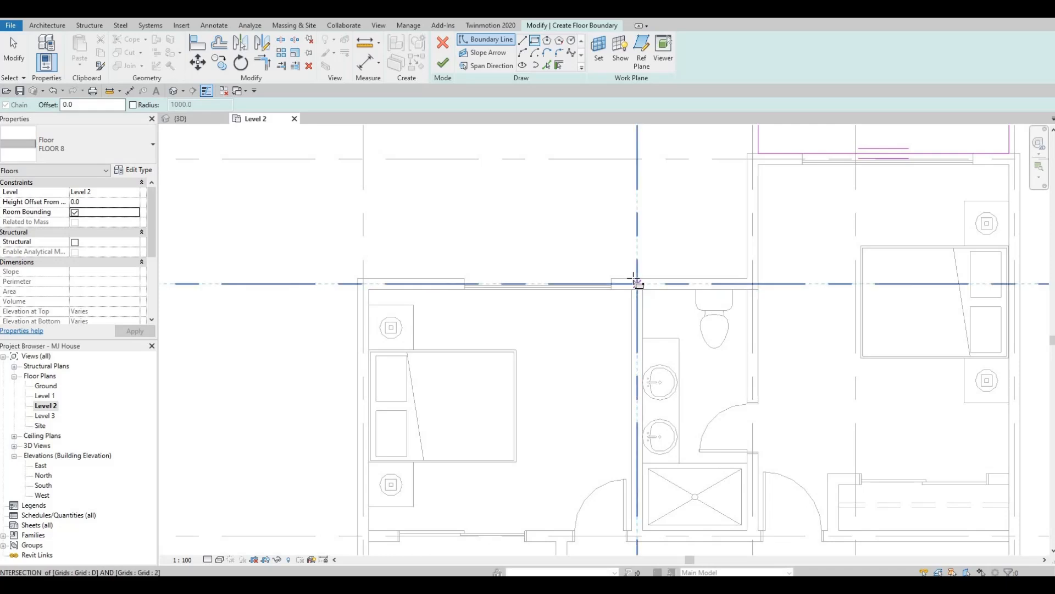
left_click(636, 282)
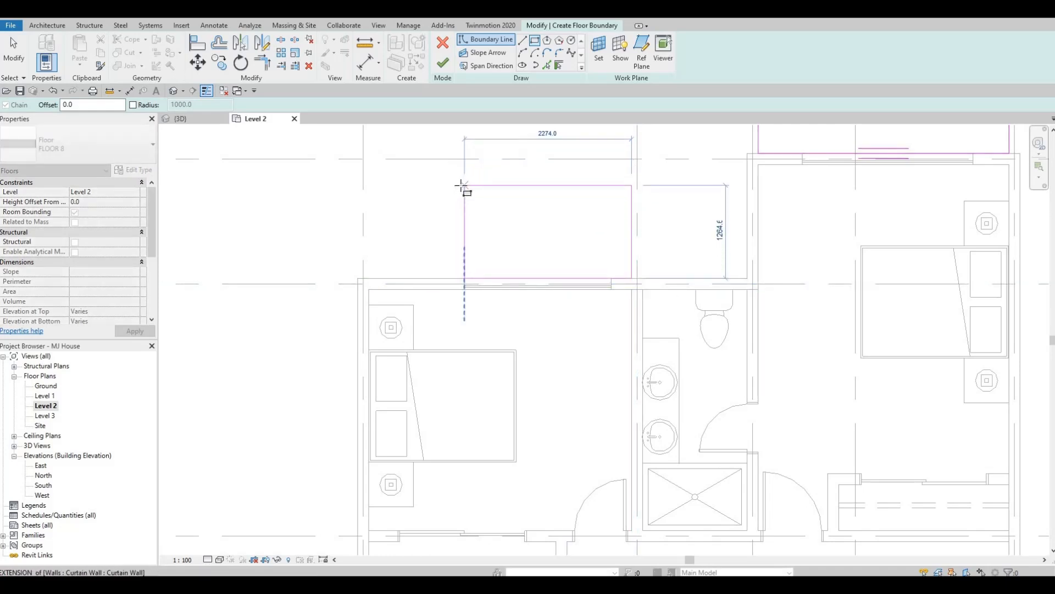
left_click(465, 185)
key("Escape")
key("Escape")
- Set the depth of the second rectangular floor boundary to 1200 mm
left_click(596, 186)
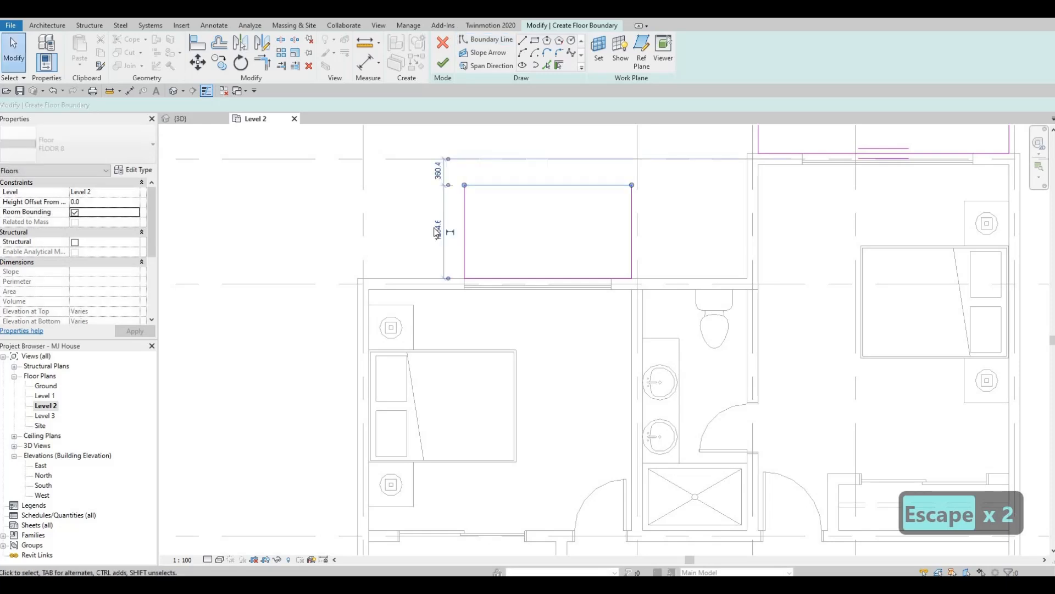
left_click(450, 232)
type("1200")
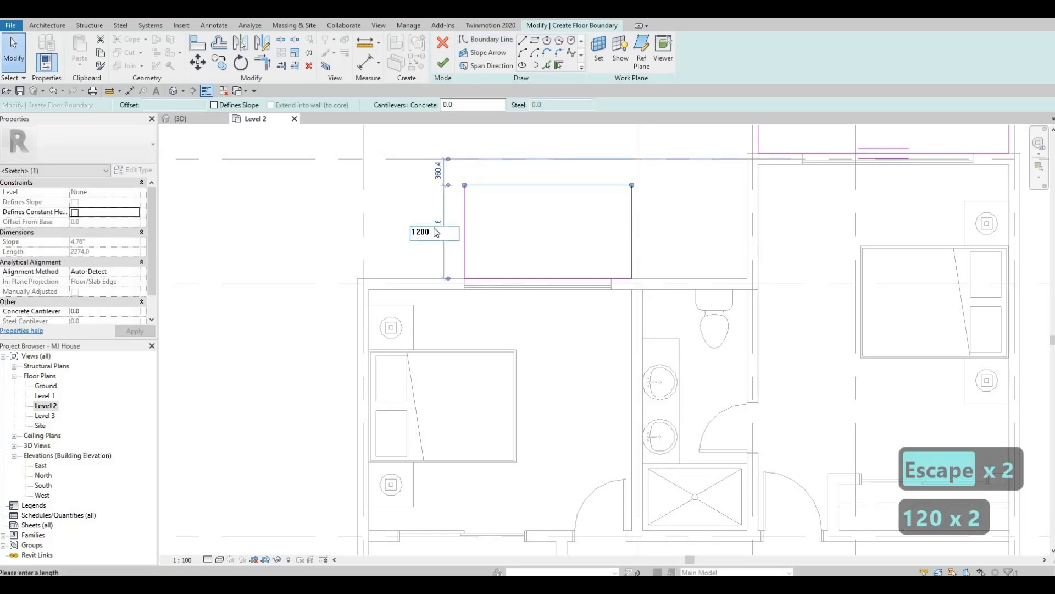
key("Return")
key("Escape")
key("Escape")
scroll(502, 291, "down", 4)
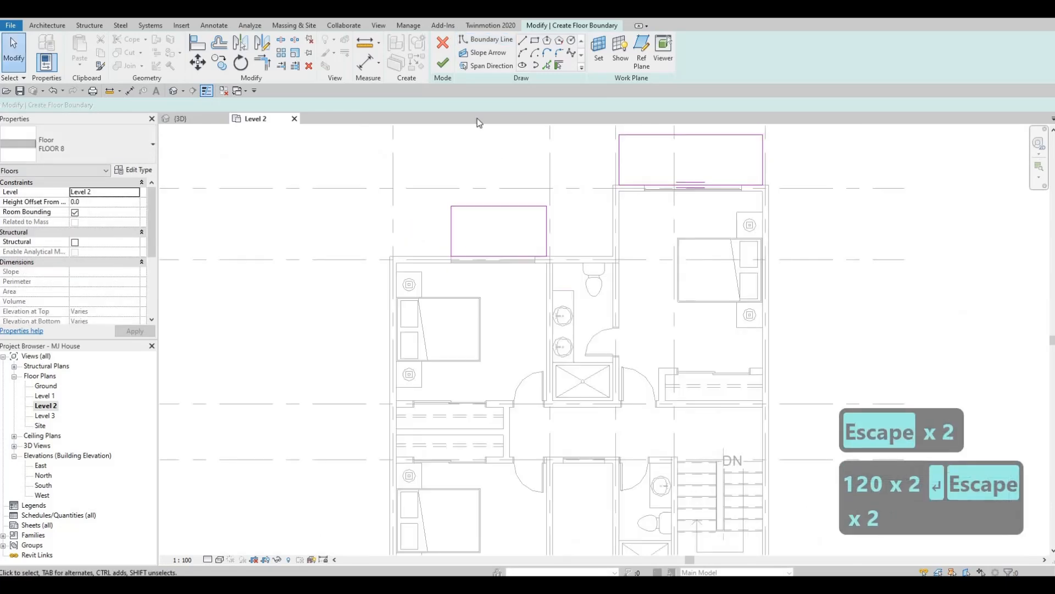
- Sketch a rectangular floor boundary about 3579 by 595 mm outside the front bedroom window, between the bedroom's side walls' inner faces
left_click(534, 40)
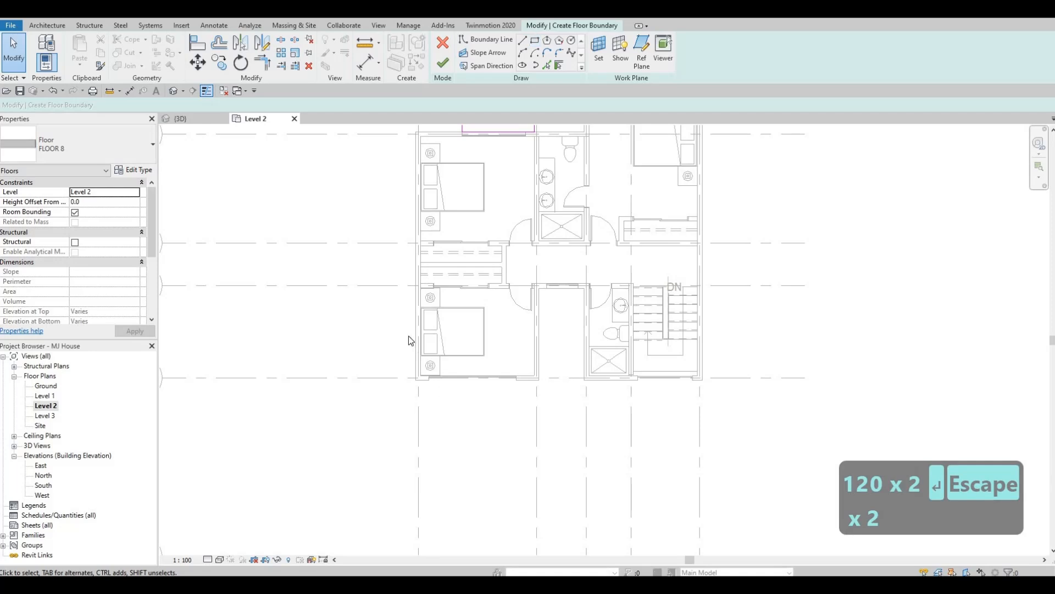
scroll(408, 341, "up", 5)
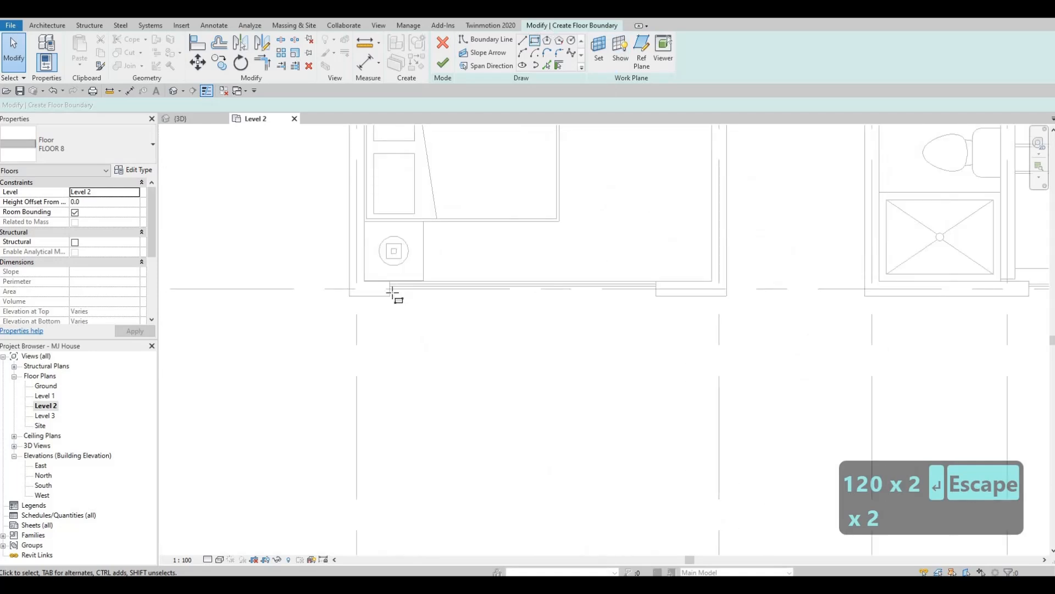
left_click(365, 296)
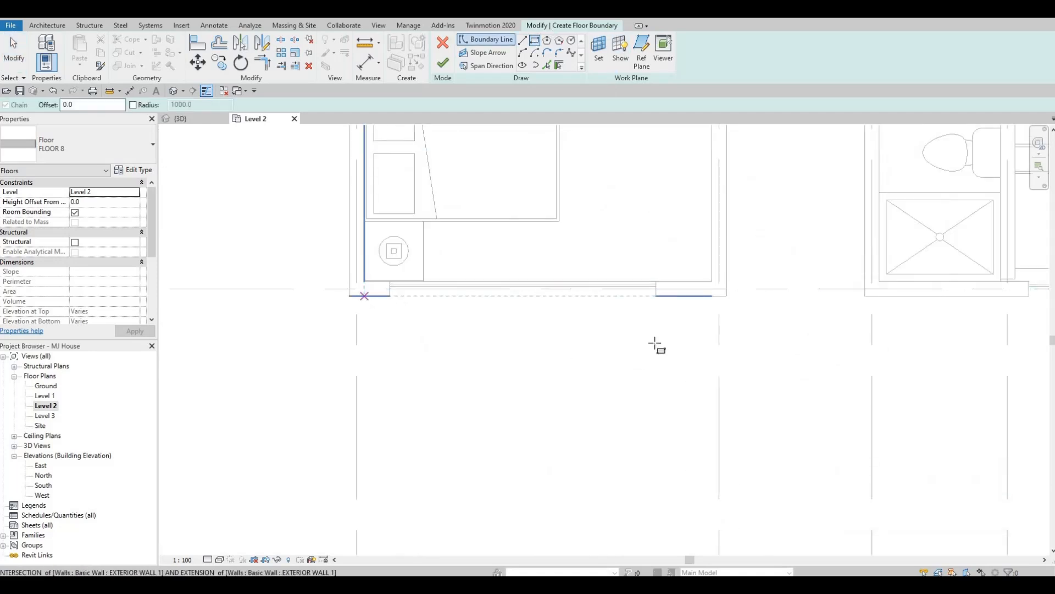
left_click(712, 352)
key("Escape")
key("Escape")
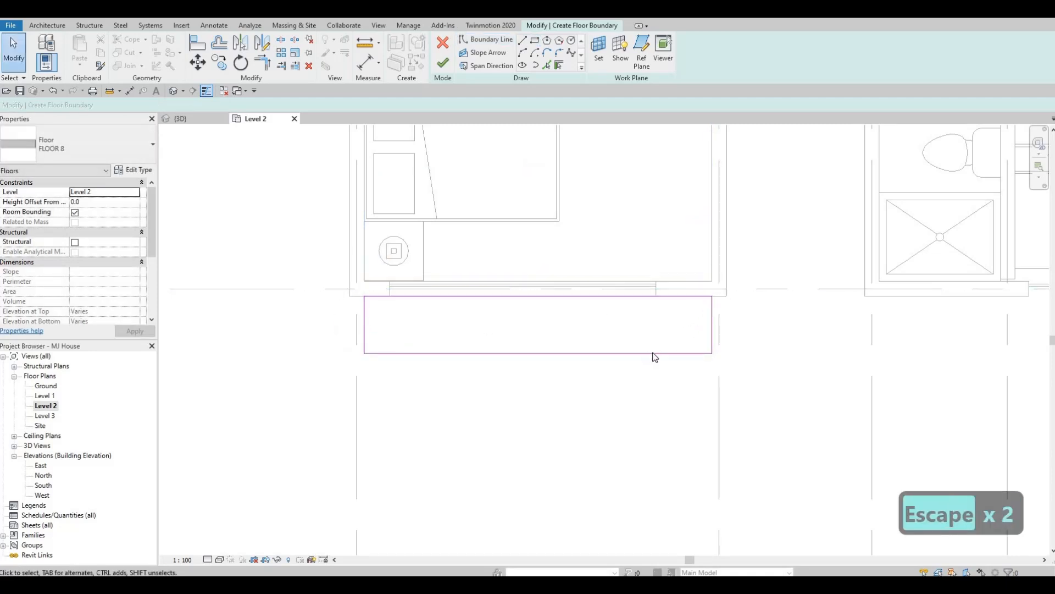
- Set the depth of the front bedroom's floor boundary to 1200 mm
left_click(565, 354)
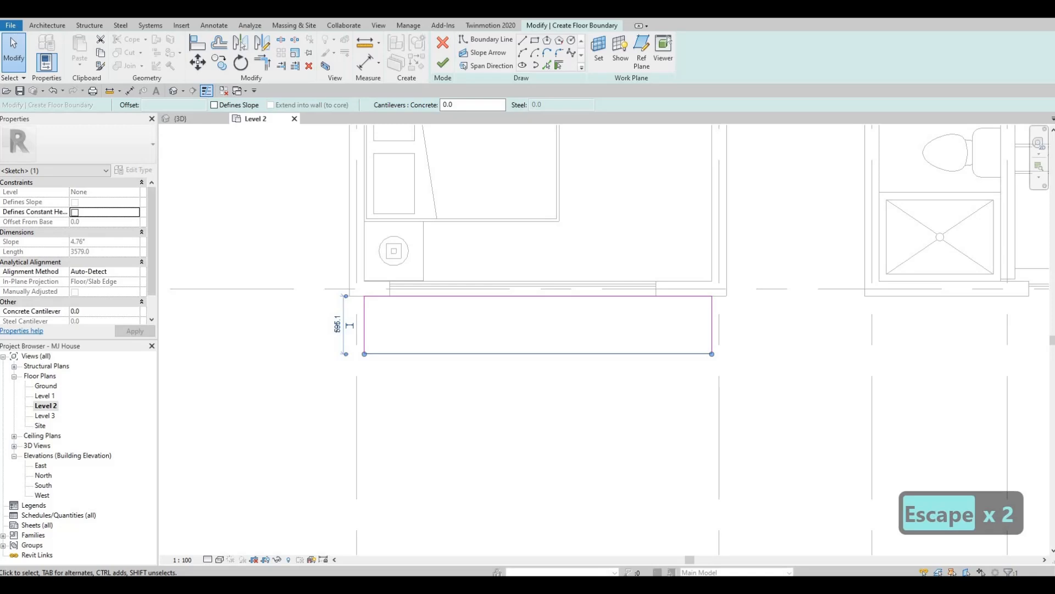
left_click(338, 323)
type("1200")
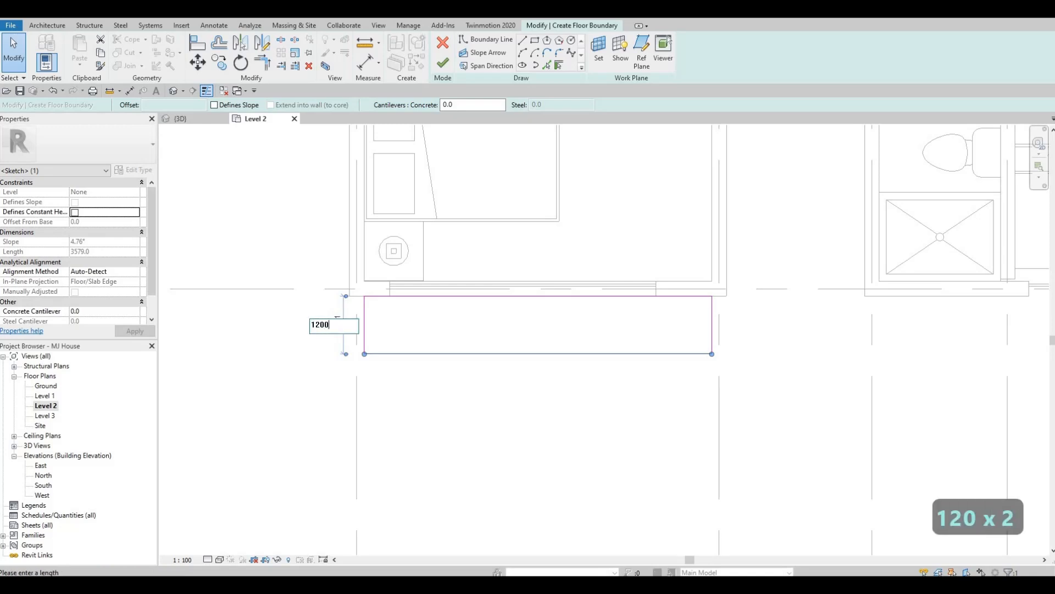
key("Return")
scroll(428, 325, "down", 3)
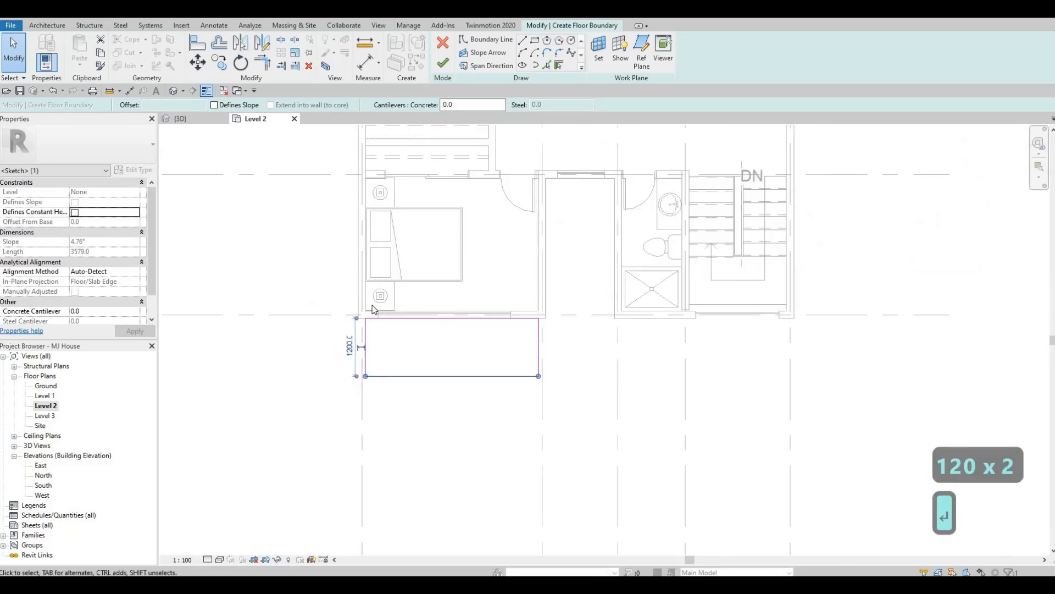
key("Escape")
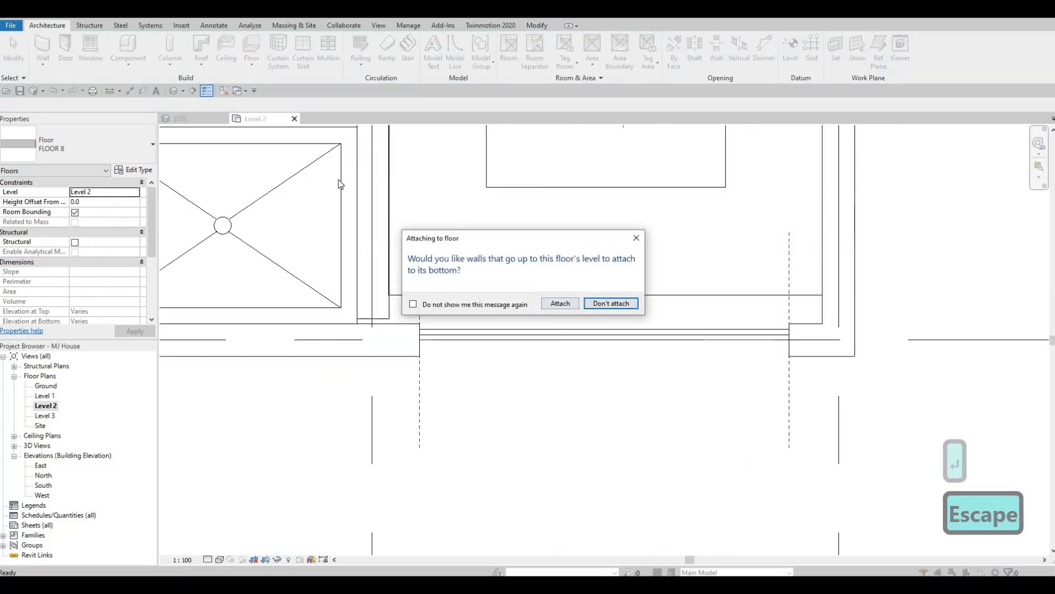
- Complete the balcony floor without attaching walls to it, and inspect the rear balconies in the 3D view
left_click(611, 304)
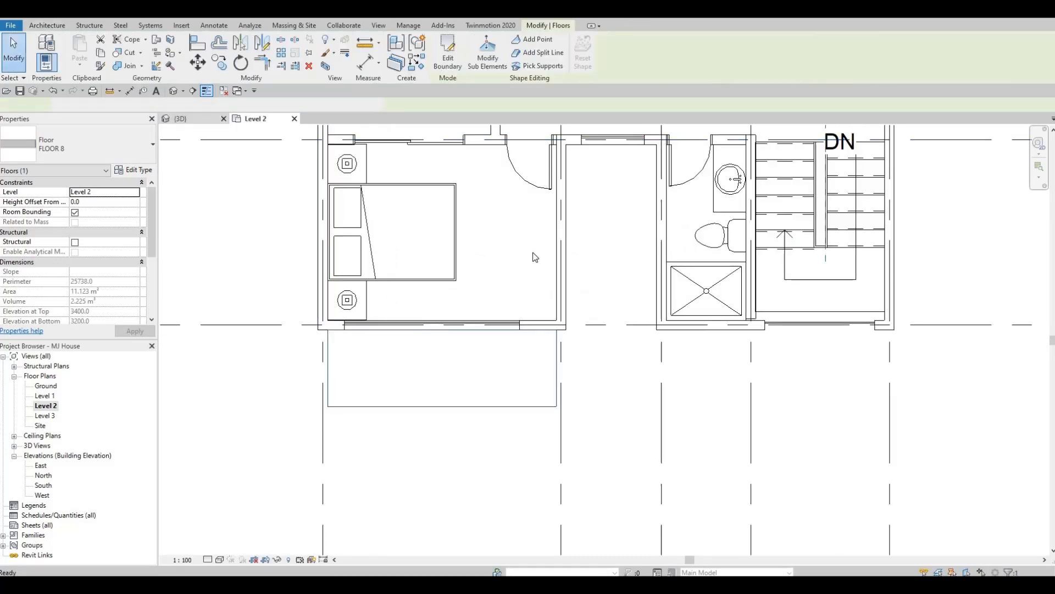
left_click(182, 118)
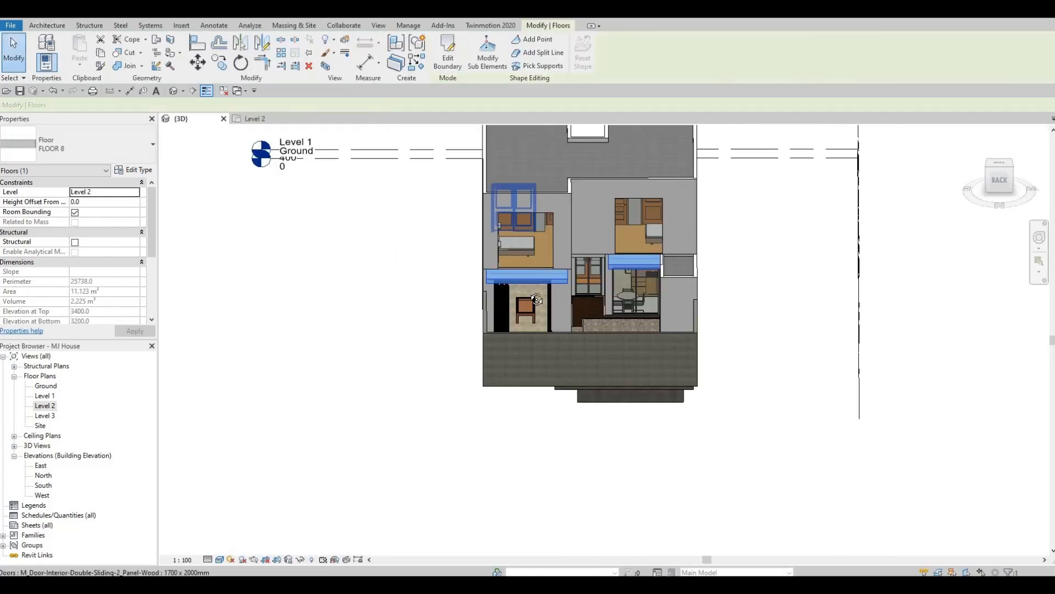
scroll(533, 265, "down", 1)
middle_click_drag(709, 340, 637, 278, "shift")
key("Escape")
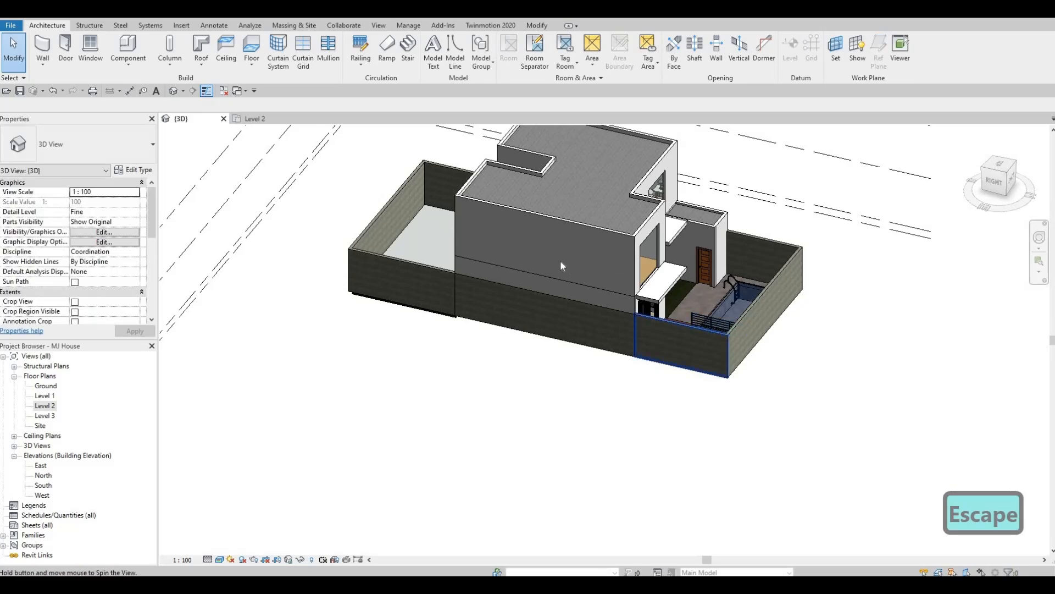
middle_click_drag(559, 259, 625, 265, "shift")
scroll(625, 265, "up", 5)
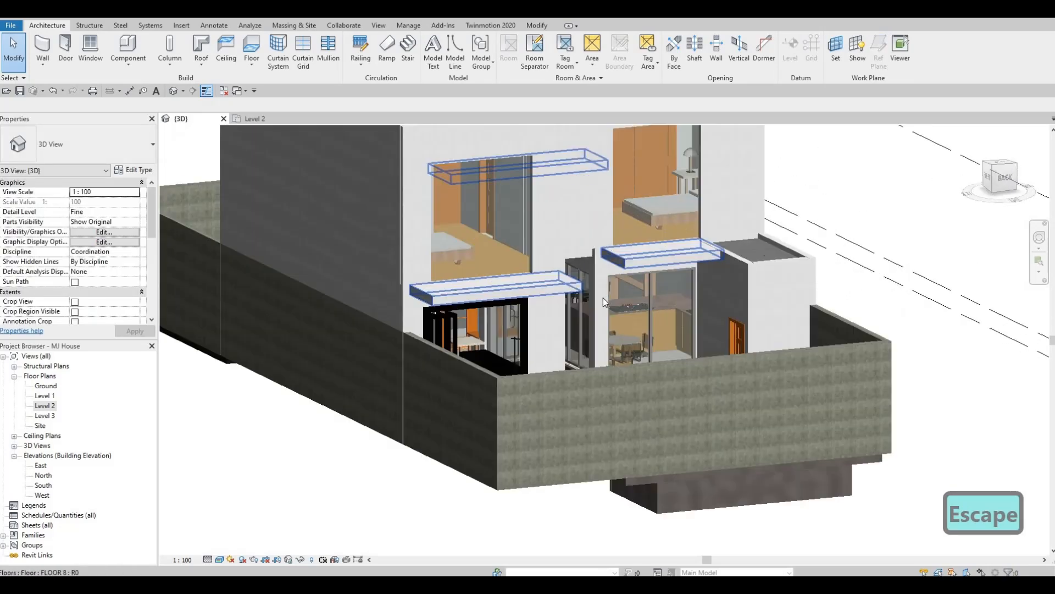
middle_click_drag(681, 345, 680, 391, "shift")
scroll(593, 395, "up", 3)
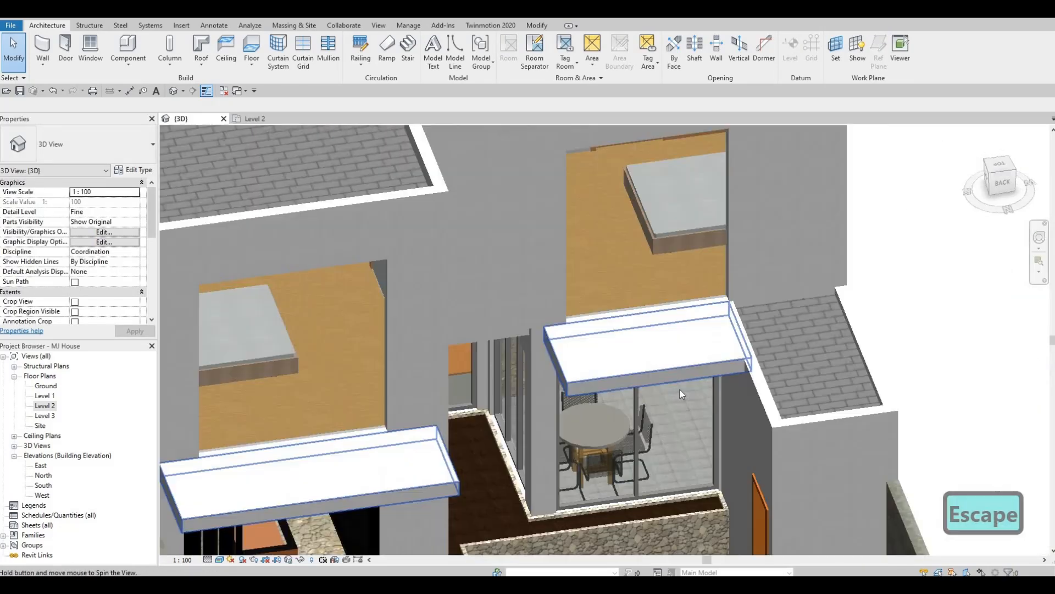
- Edit the floor boundary so the rear balcony's side edge beside the low tiled roof lines up with the wall face, leaving walls unattached
left_click(673, 364)
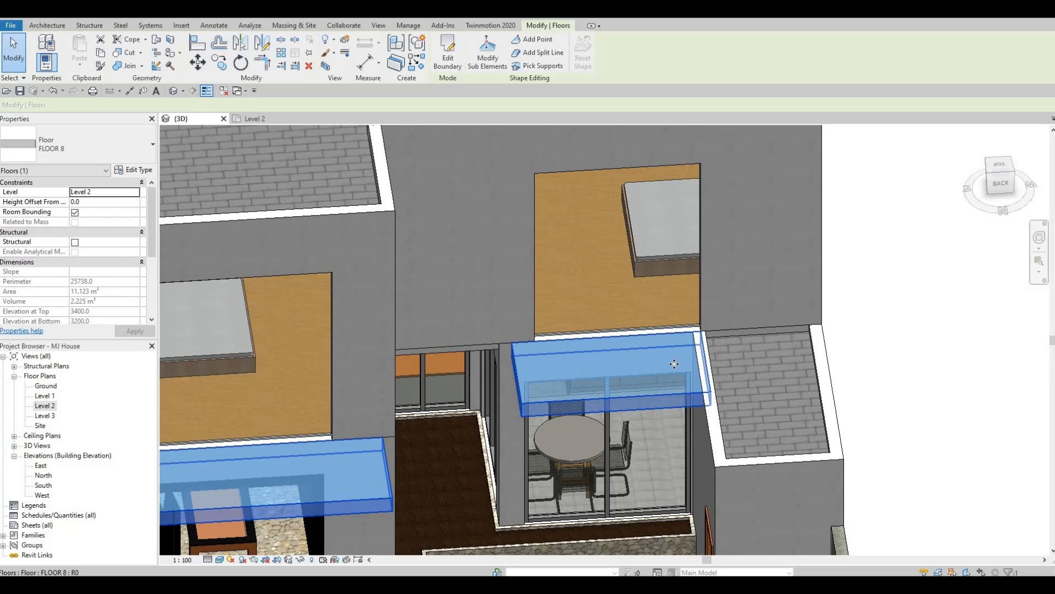
left_click(446, 70)
scroll(703, 362, "up", 2)
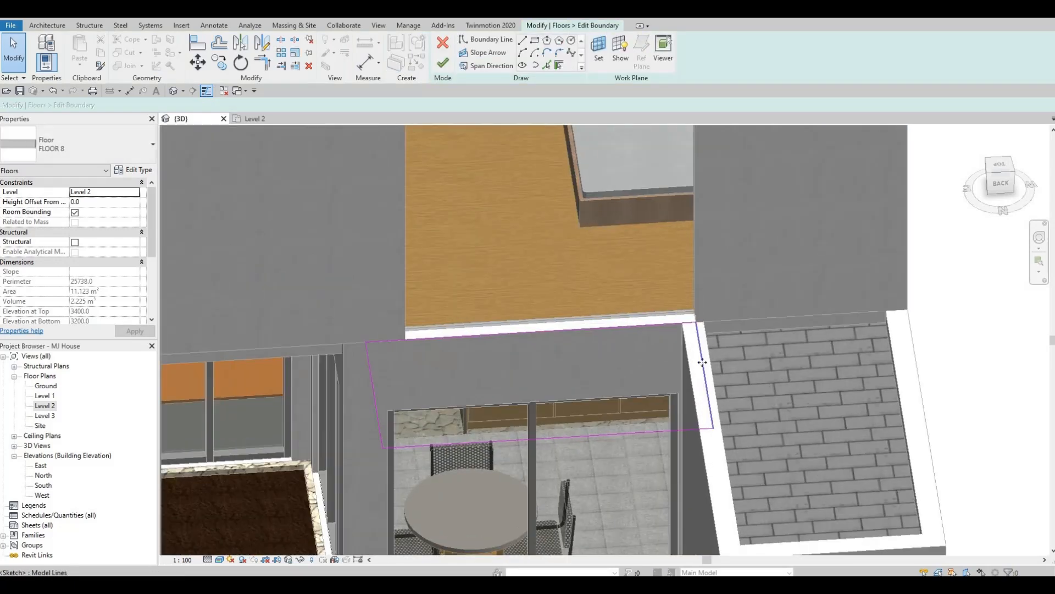
left_click(703, 363)
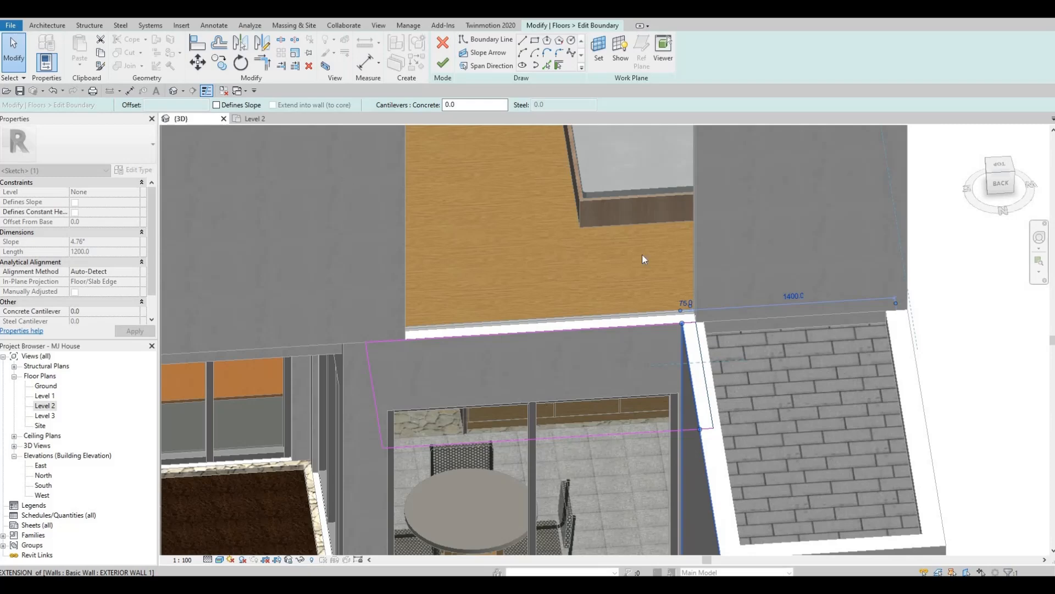
key("Escape")
key("Escape")
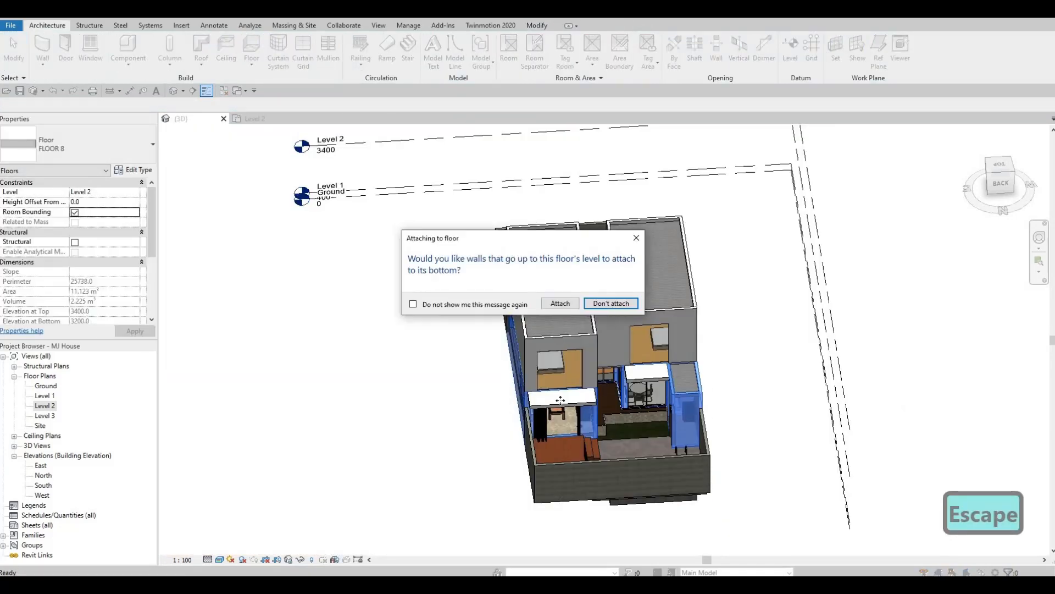
left_click(610, 304)
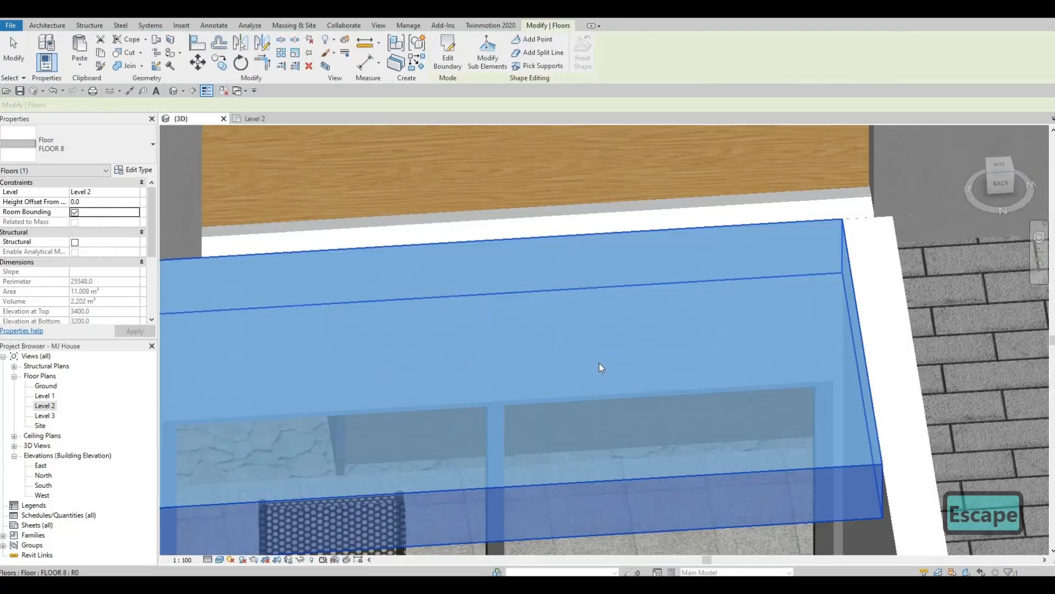
key("Escape")
scroll(583, 363, "down", 2)
scroll(604, 319, "down", 4)
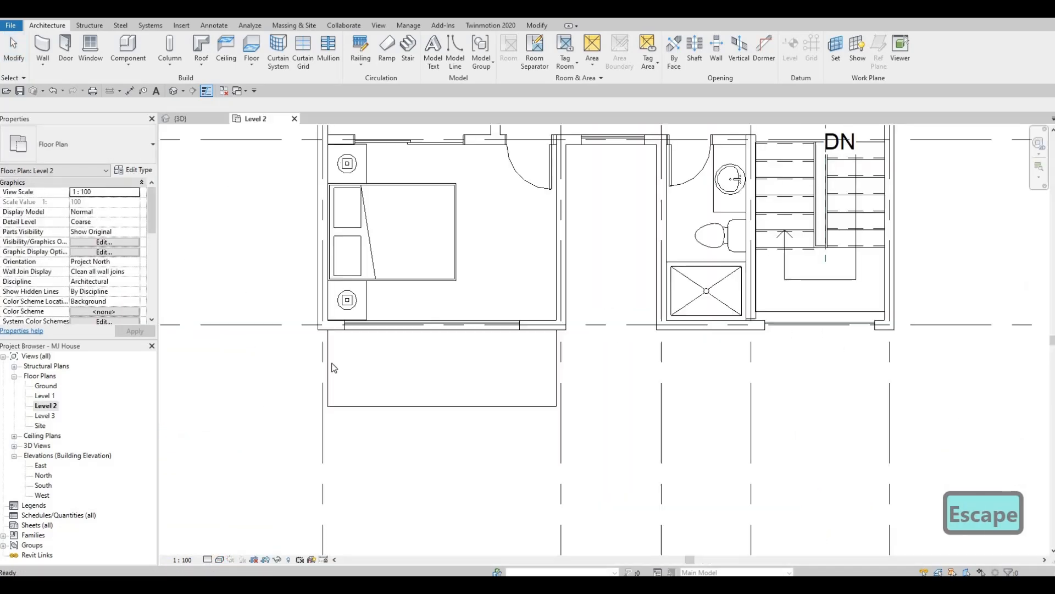
- In the Level 2 plan, shorten the rear bedroom's curtain wall window so its free end sits 1620 mm from the outer grid line
middle_click_drag(379, 143, 355, 325)
scroll(341, 255, "down", 4)
scroll(345, 307, "up", 4)
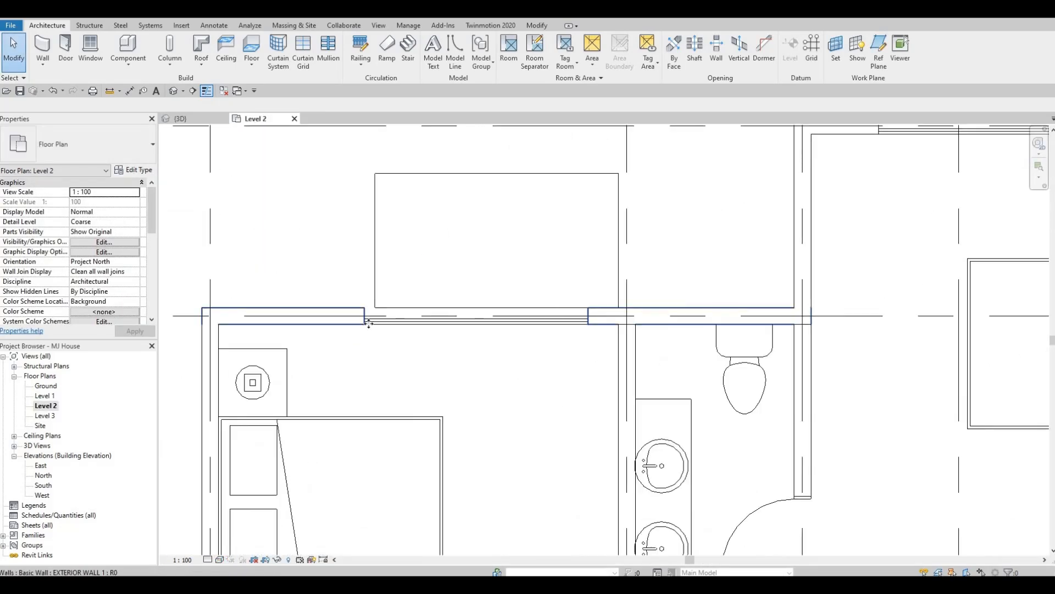
left_click(369, 323)
key("Escape")
left_click(371, 321)
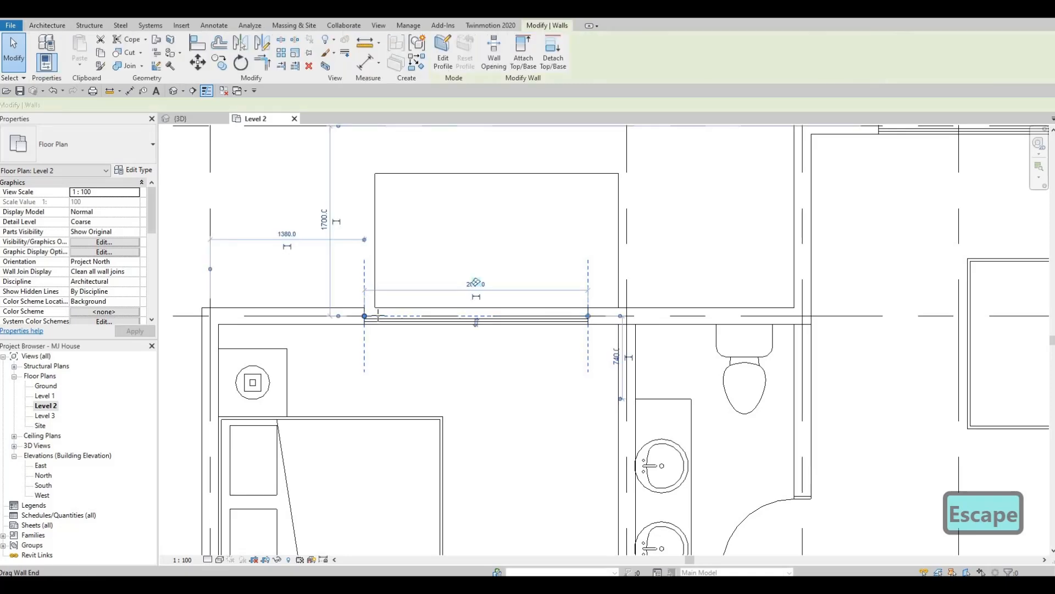
left_click_drag(370, 316, 392, 317)
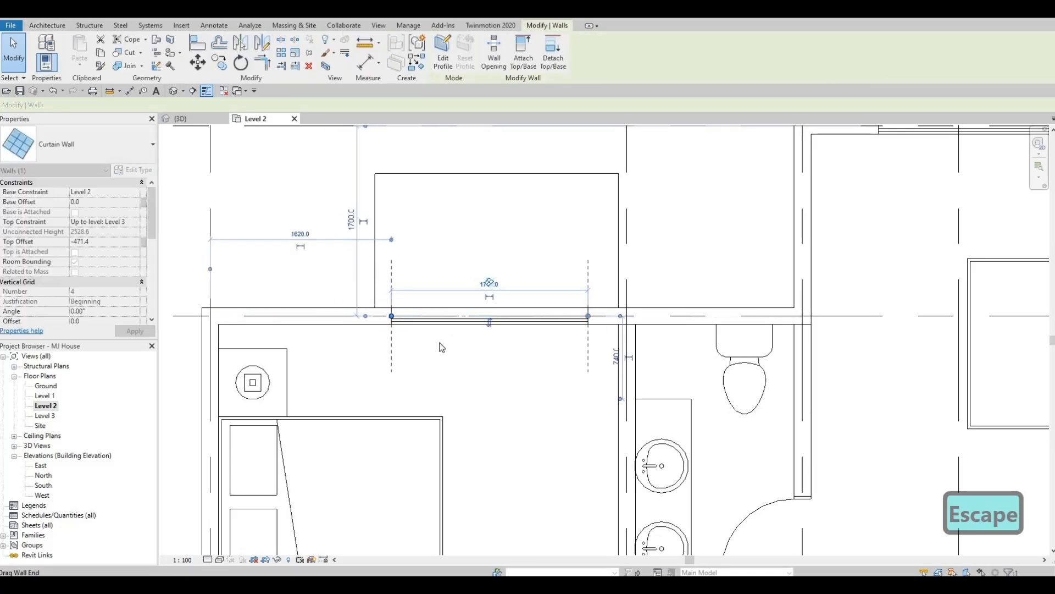
key("Escape")
key("Escape")
scroll(254, 177, "down", 1)
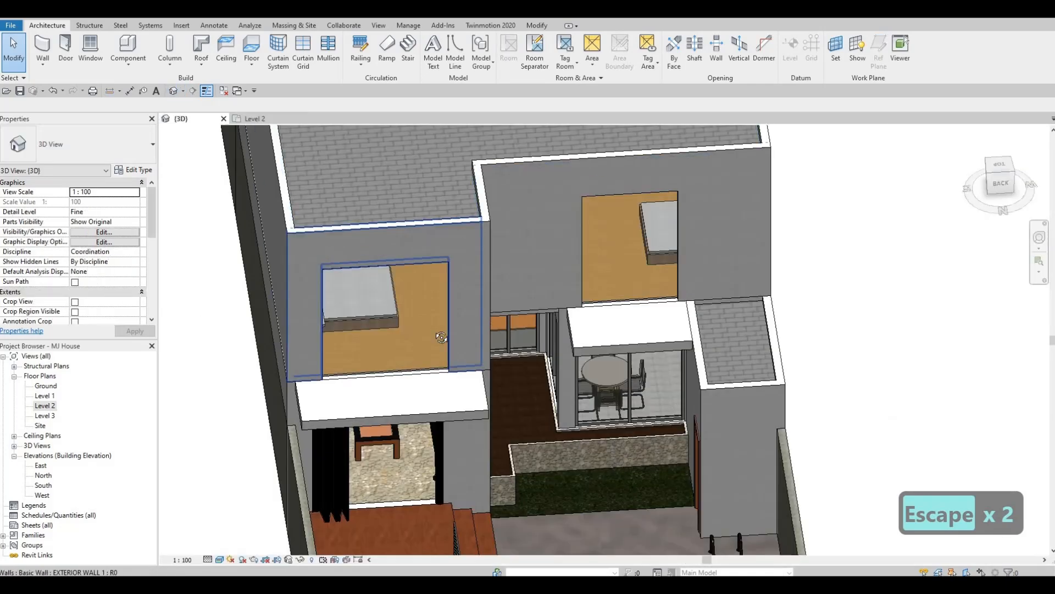
- Inspect the balconies from the rear and front in 3D, and open the South elevation at the Level 2 windows
scroll(476, 296, "down", 1)
middle_click_drag(478, 298, 399, 317, "shift")
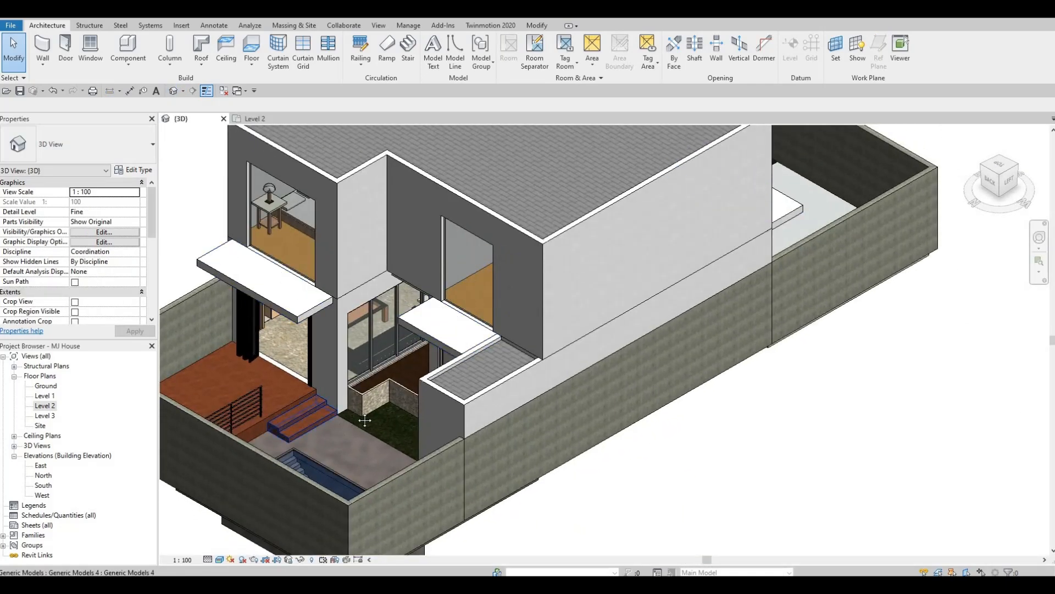
middle_click_drag(256, 404, 214, 418, "shift")
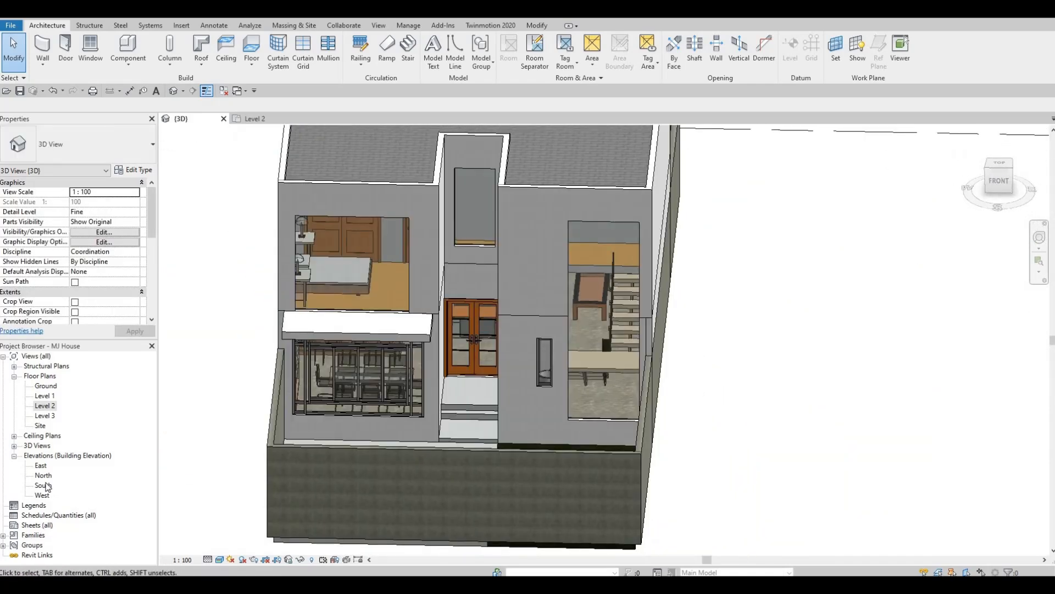
double_click(43, 485)
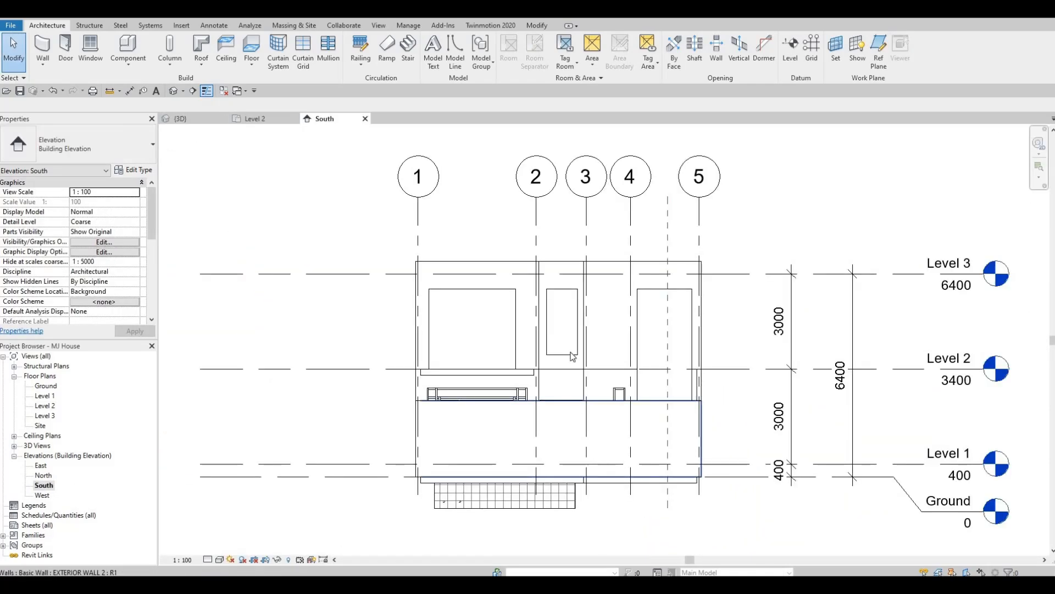
scroll(556, 379, "up", 2)
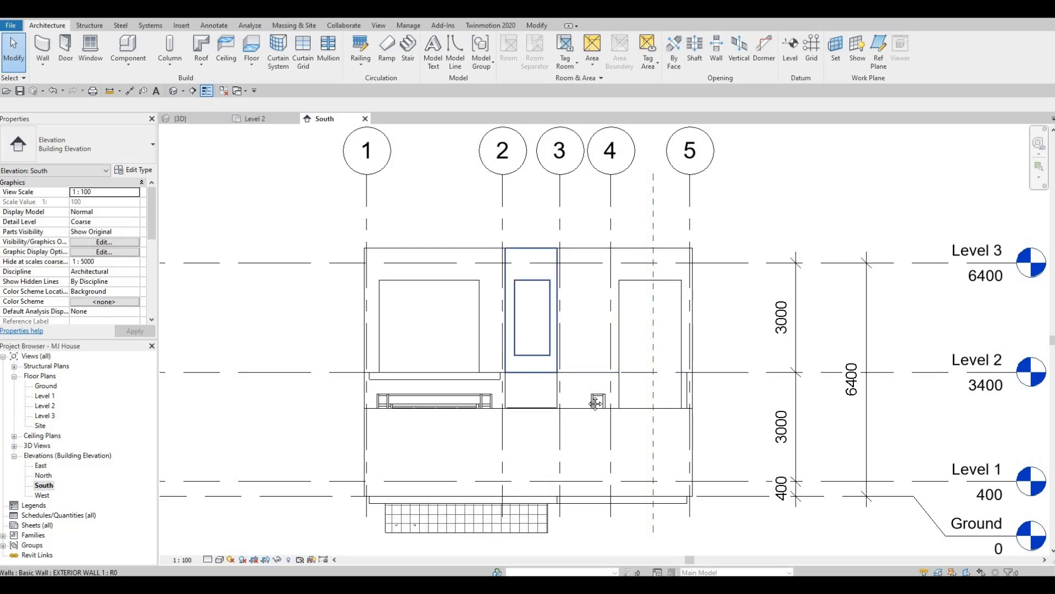
middle_click_drag(556, 380, 523, 365)
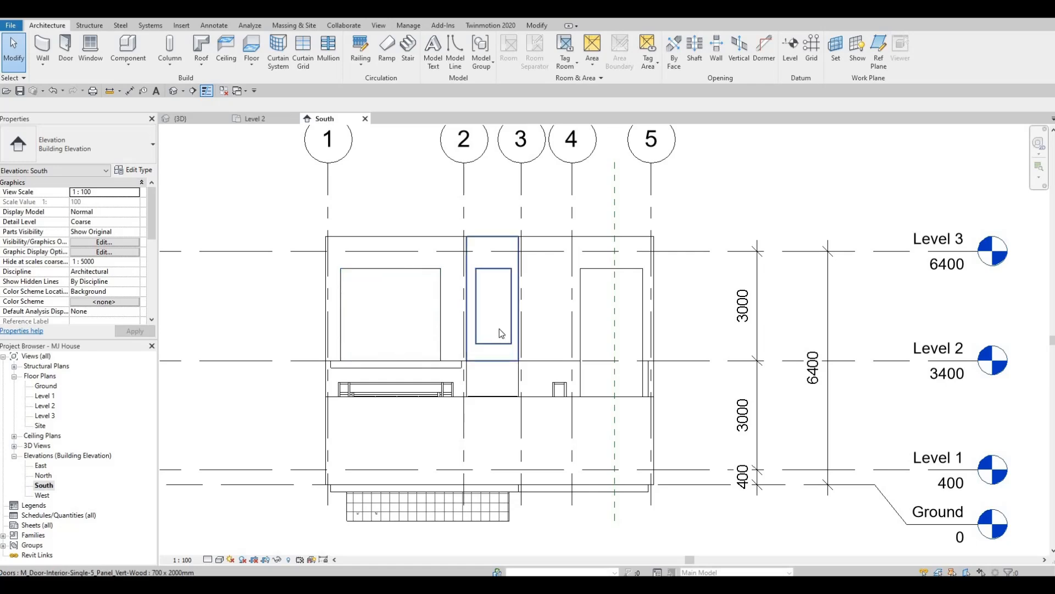
scroll(499, 346, "up", 4)
- Narrow the curtain wall window between grids 2 and 3 slightly from its grid 3 side to even out the side margins
left_click(418, 273)
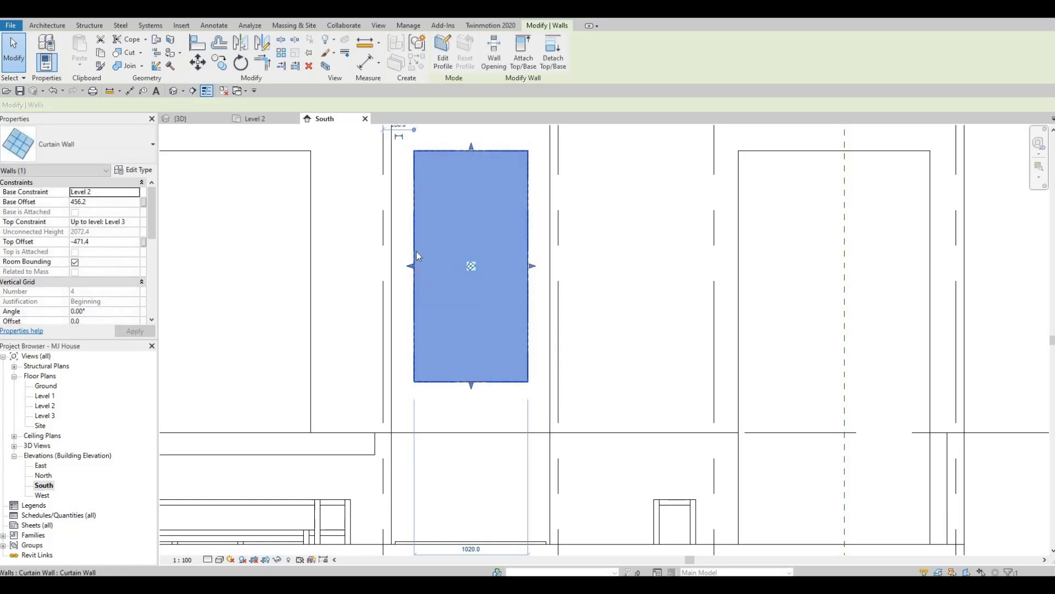
scroll(417, 253, "up", 1)
key("Escape")
key("Escape")
scroll(493, 232, "down", 3)
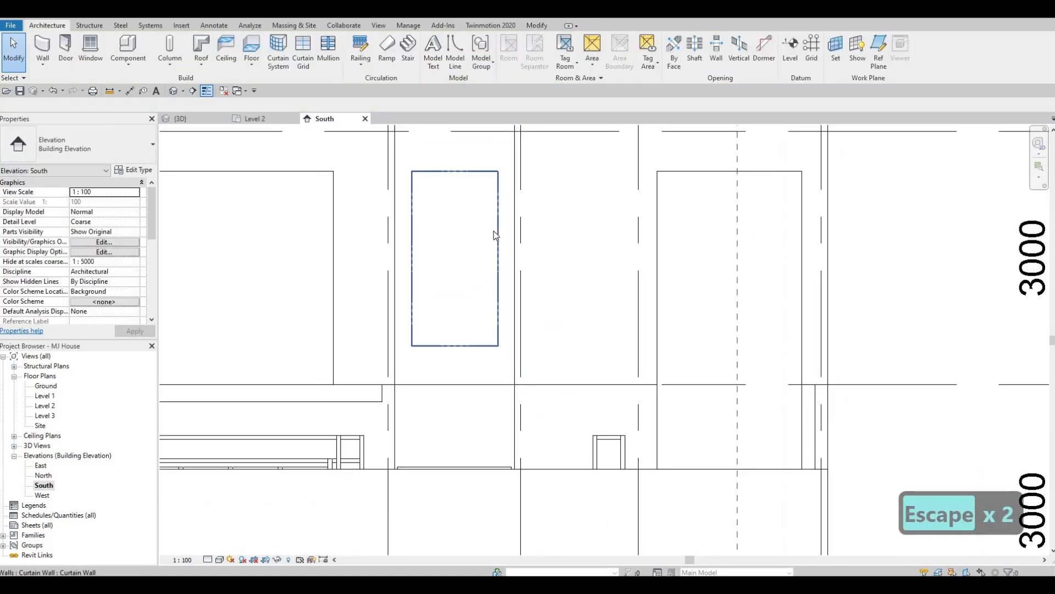
left_click(498, 272)
scroll(496, 271, "up", 4)
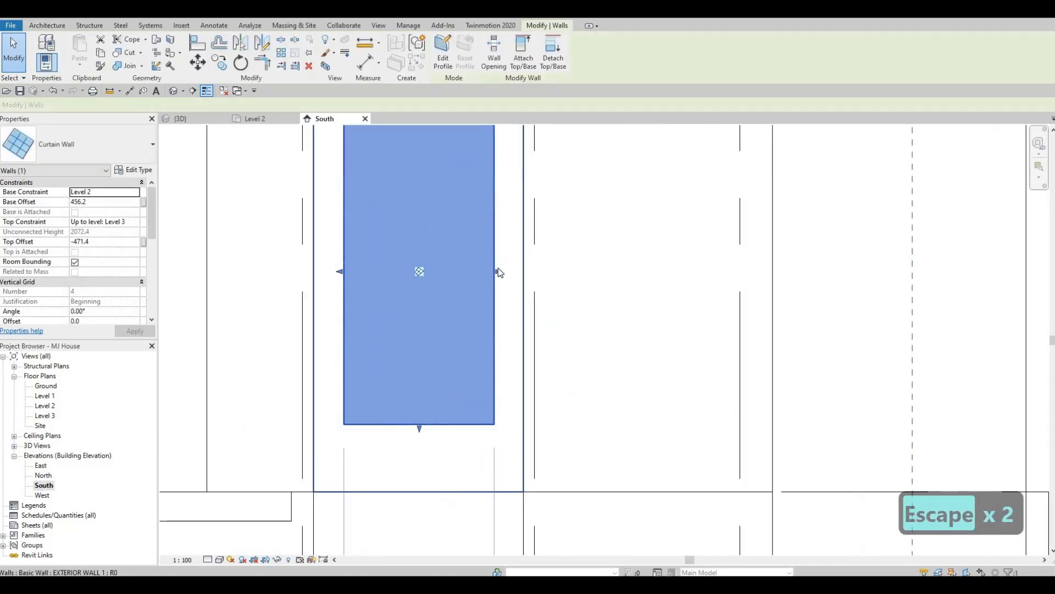
left_click_drag(491, 269, 479, 267)
key("Escape")
scroll(393, 336, "down", 3)
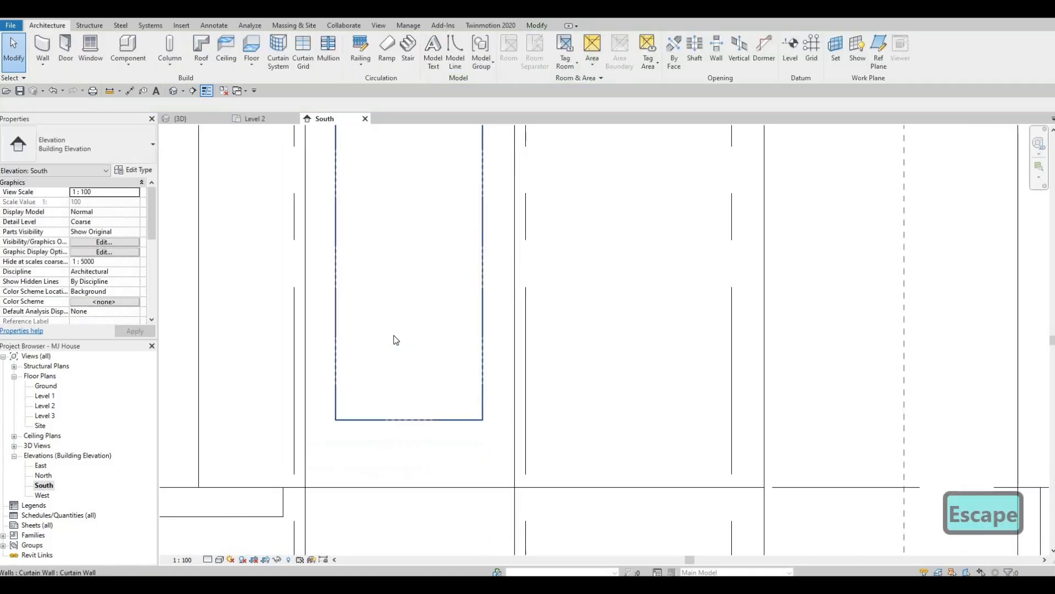
scroll(456, 308, "down", 5)
key("Escape")
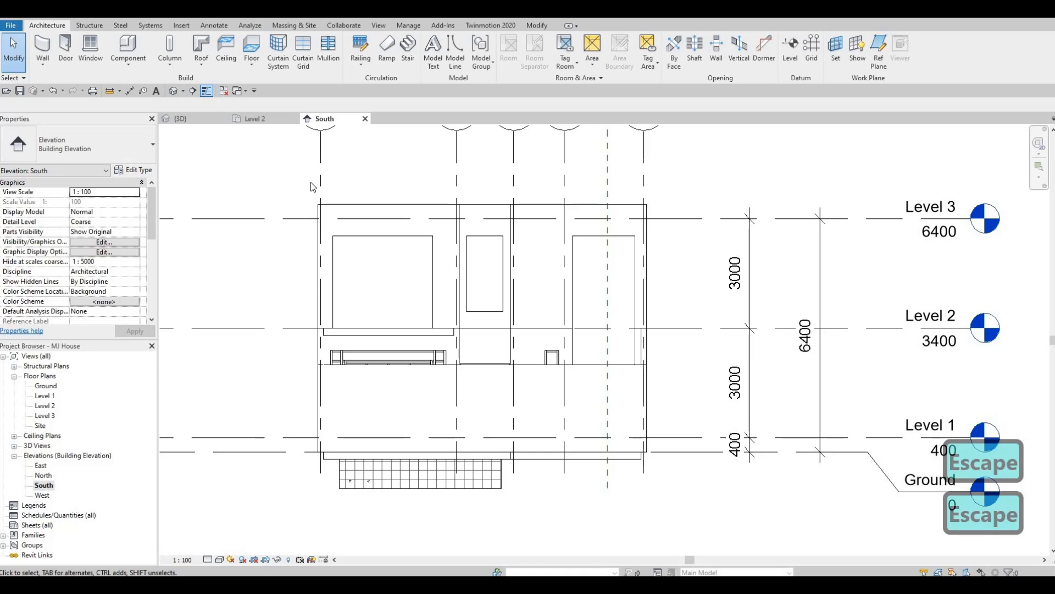
- Create an in-place model in the Generic Models category, keeping the suggested name
left_click(129, 64)
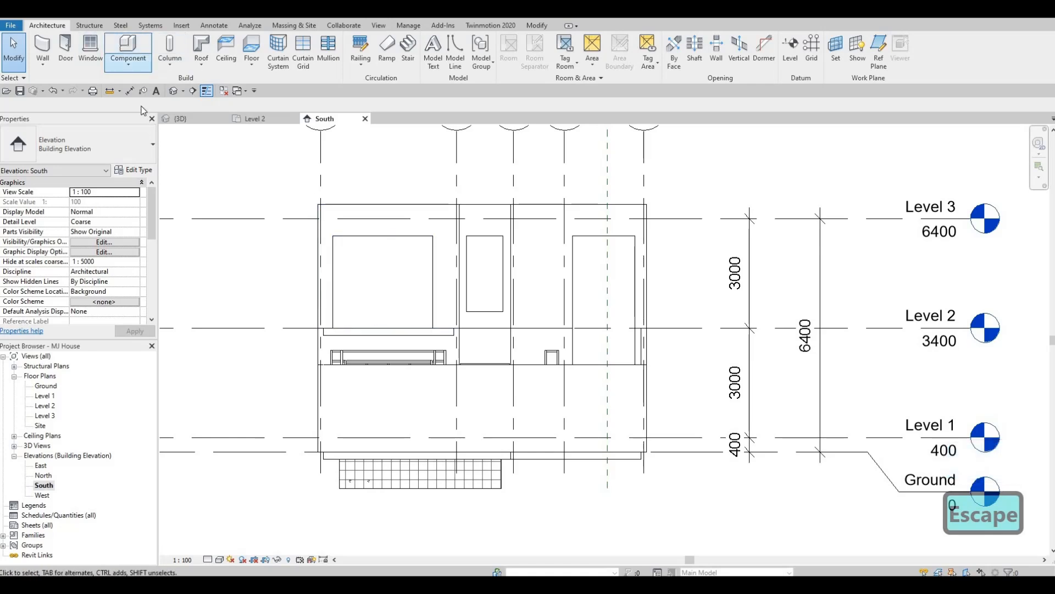
left_click(141, 108)
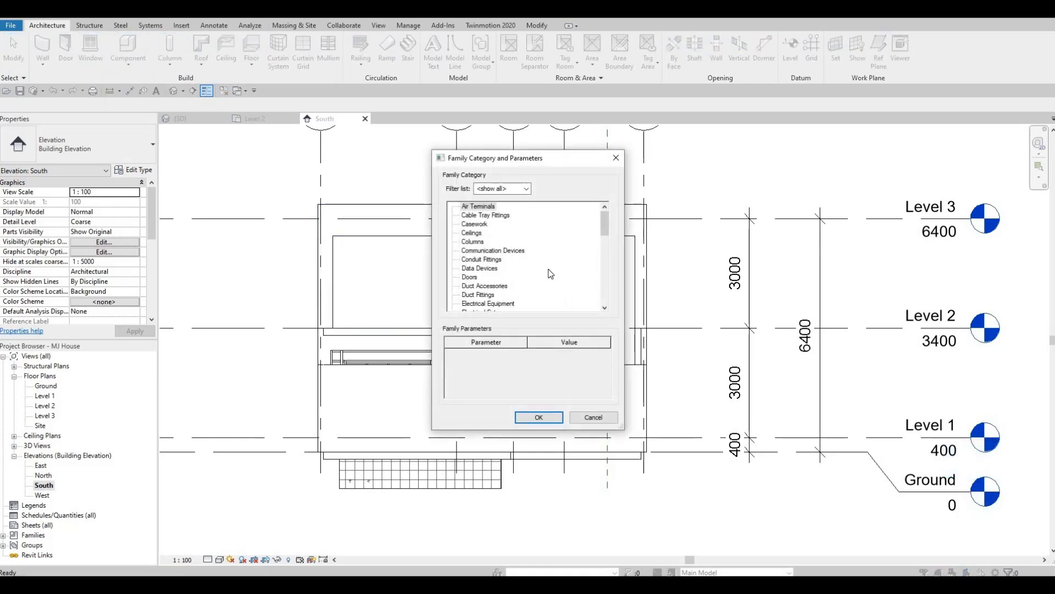
scroll(515, 263, "down", 4)
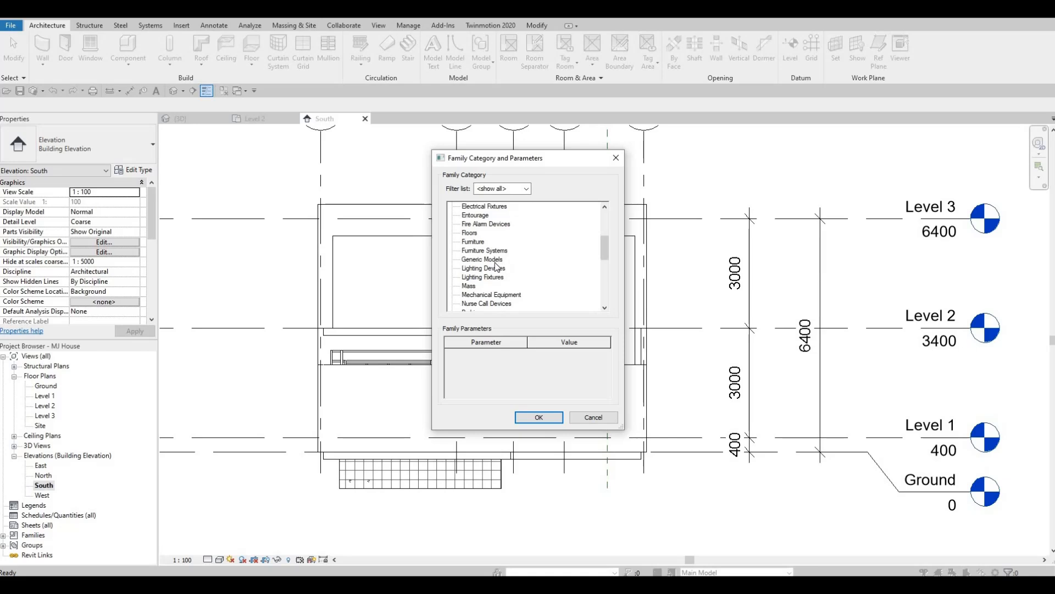
left_click(541, 418)
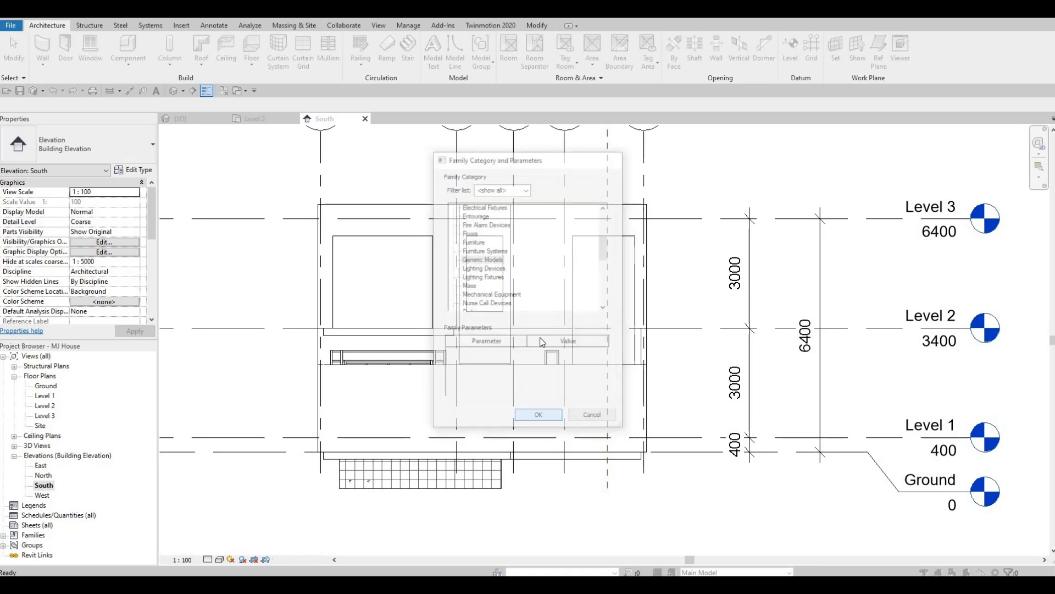
left_click(522, 317)
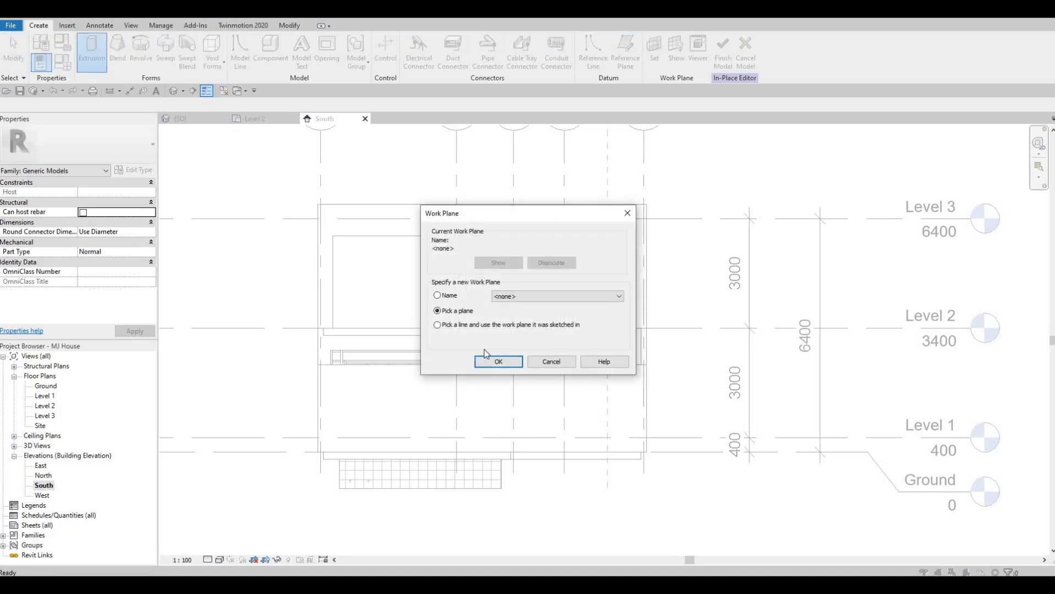
- Start an extrusion with its work plane picked on the outer face of the front bedroom's exterior wall
key("Return")
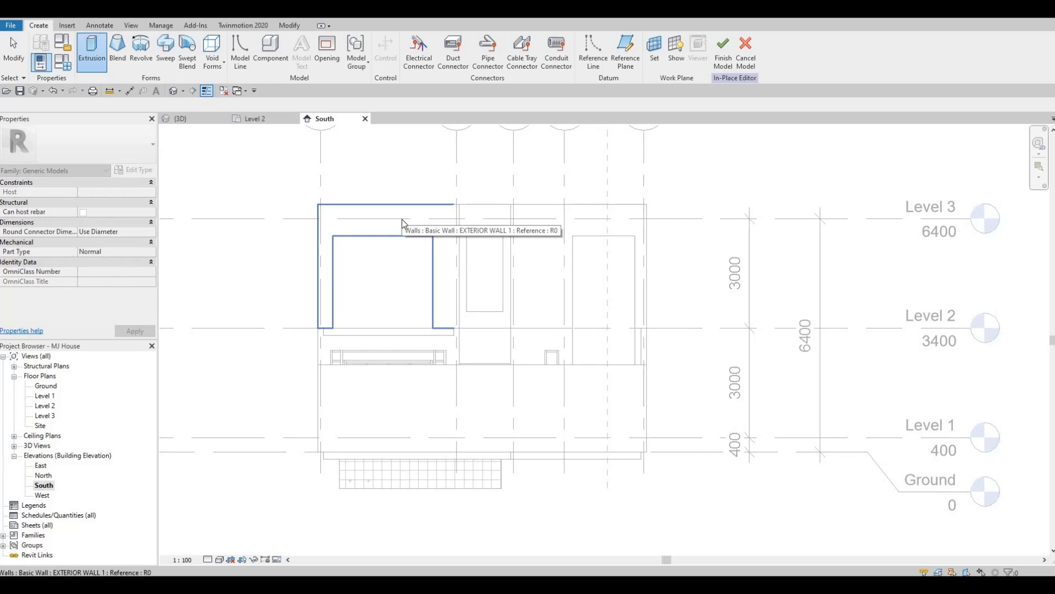
left_click(402, 218)
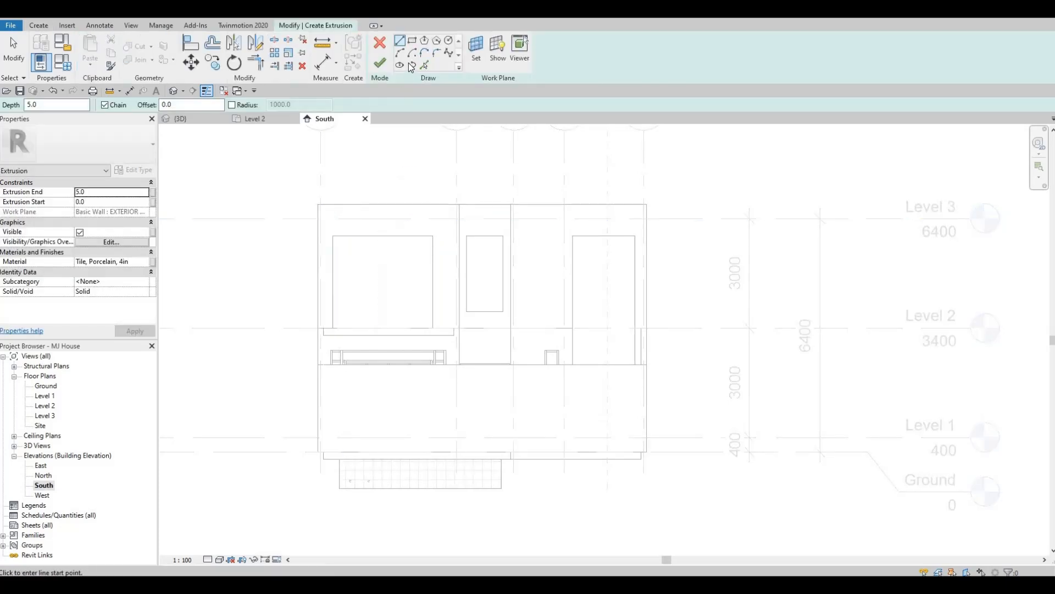
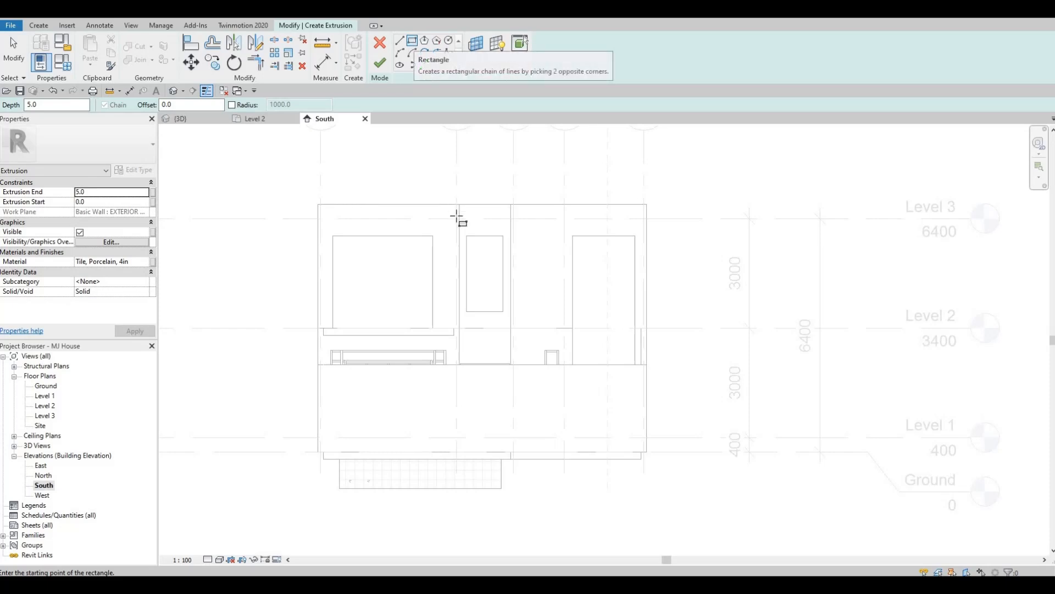
- Sketch a strip about 2800 by 207 mm above the front bedroom window and a 200 by 1000 mm strip beside its lower outer corner
left_click(367, 224)
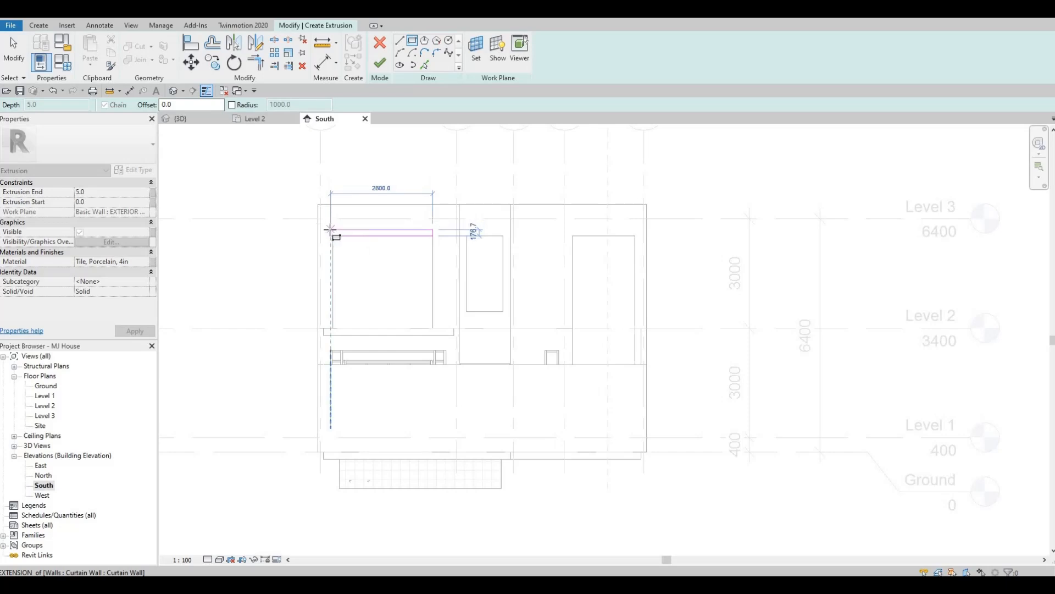
left_click(330, 229)
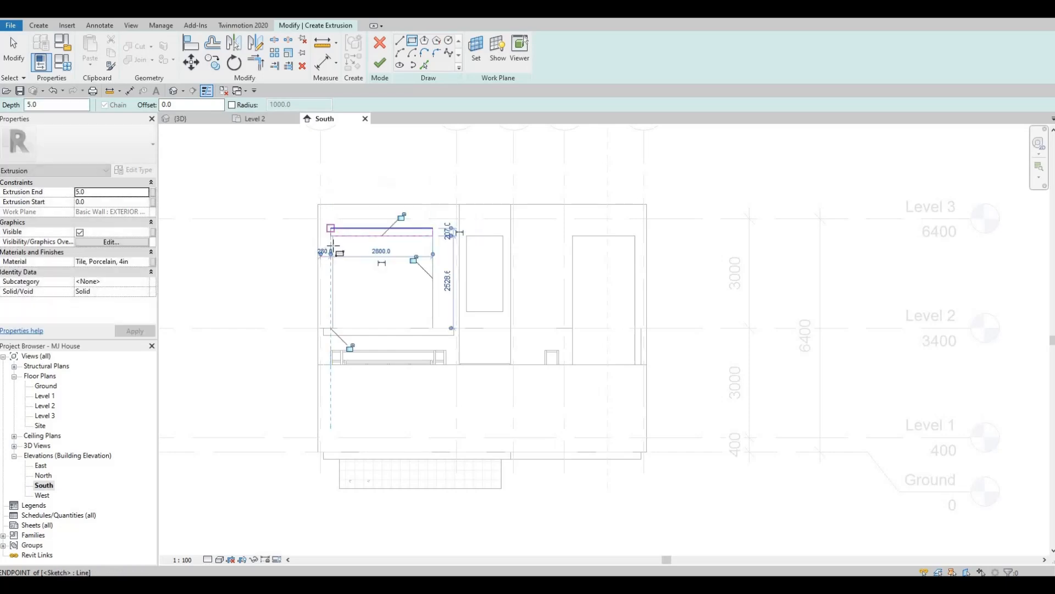
key("Escape")
scroll(336, 323, "up", 3)
left_click(341, 407)
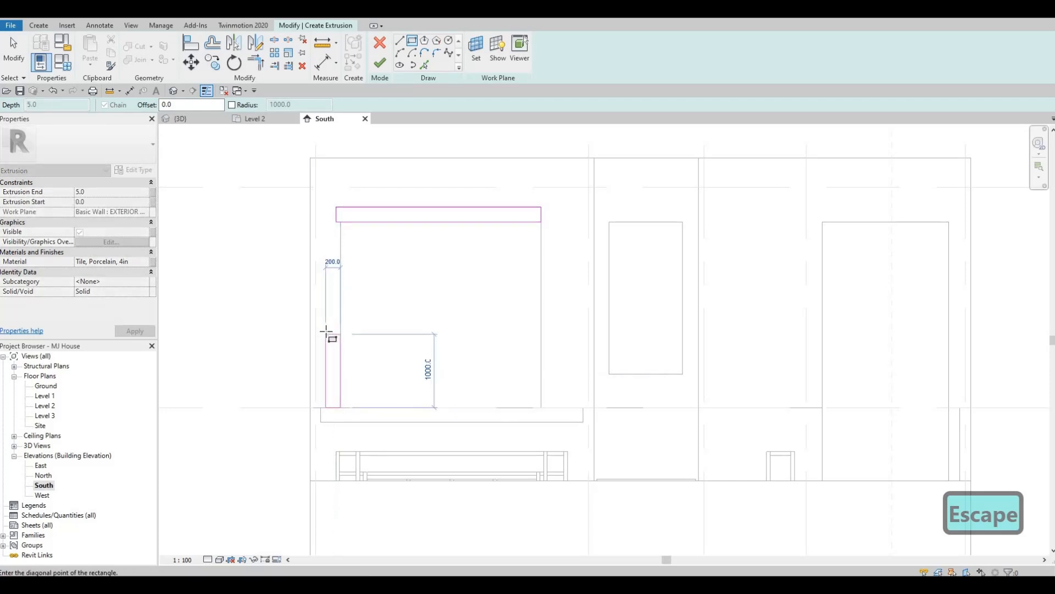
key("Escape")
key("Escape")
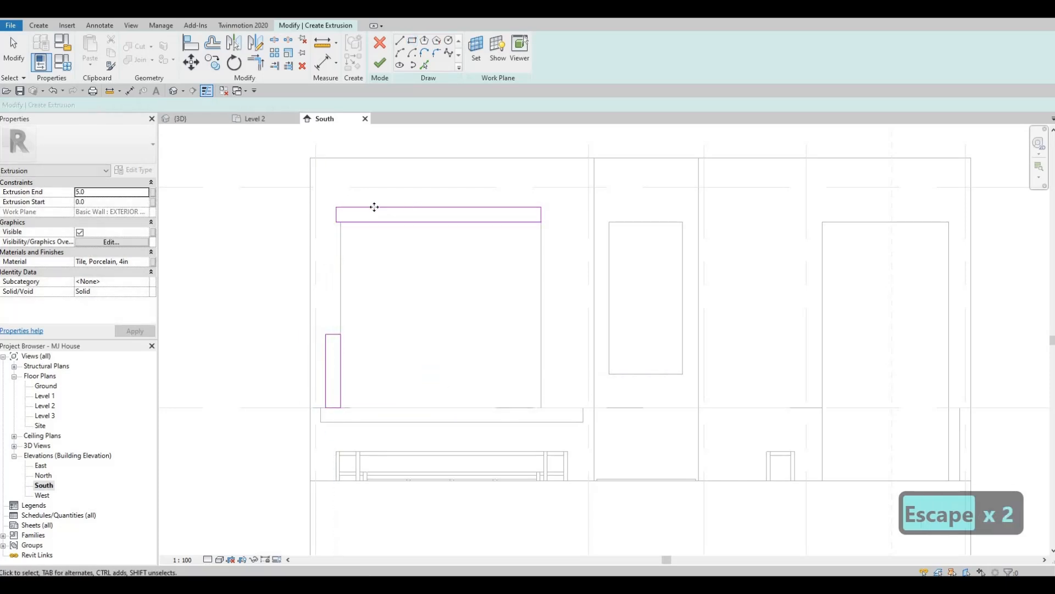
- Set the height of the strip above the window to 200 mm
left_click(373, 208)
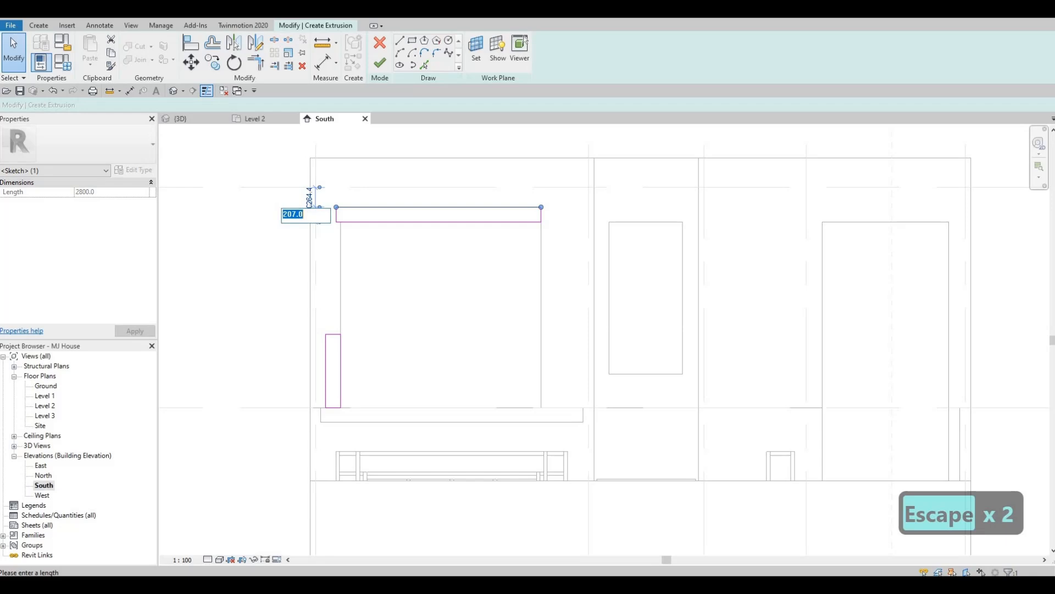
type("200")
key("Return")
key("Escape")
key("Escape")
key("Escape")
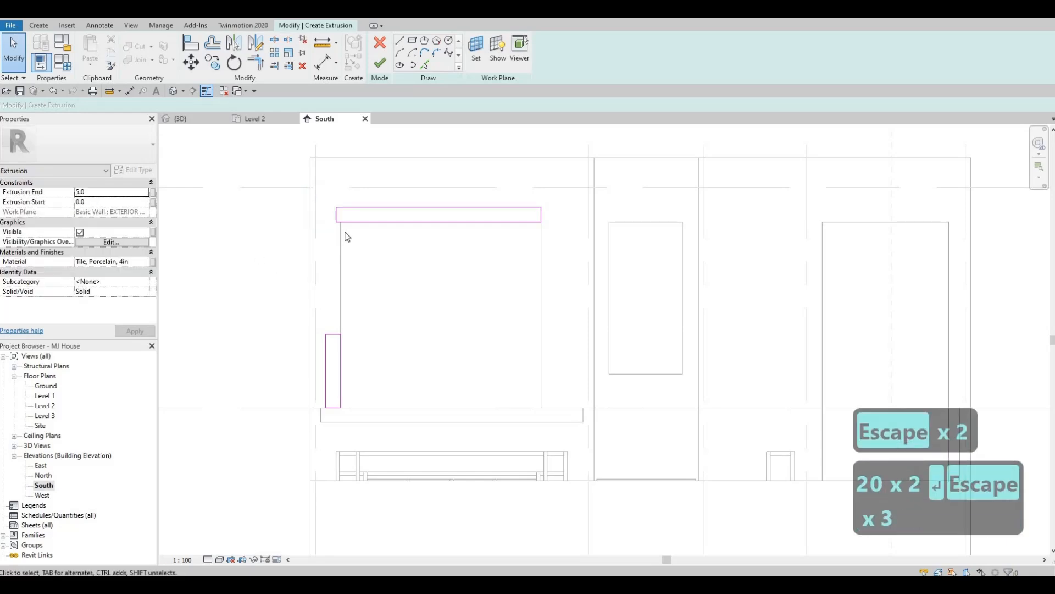
- Trim the inner and outer lines of the upper and side strips to corners so they meet as an L
key("t")
key("r")
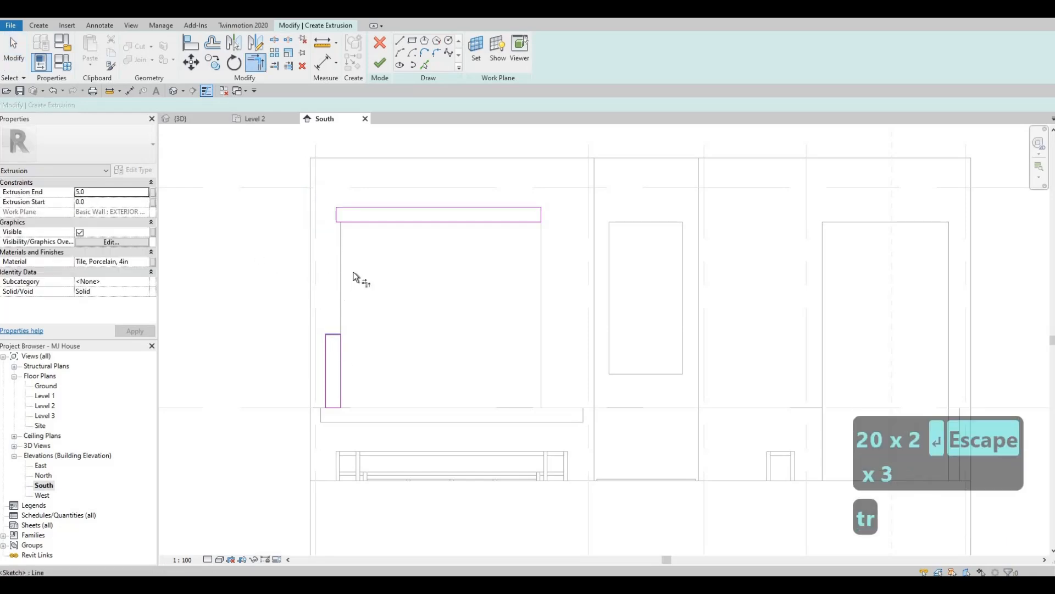
left_click(366, 221)
left_click(336, 338)
left_click(328, 350)
key("Escape")
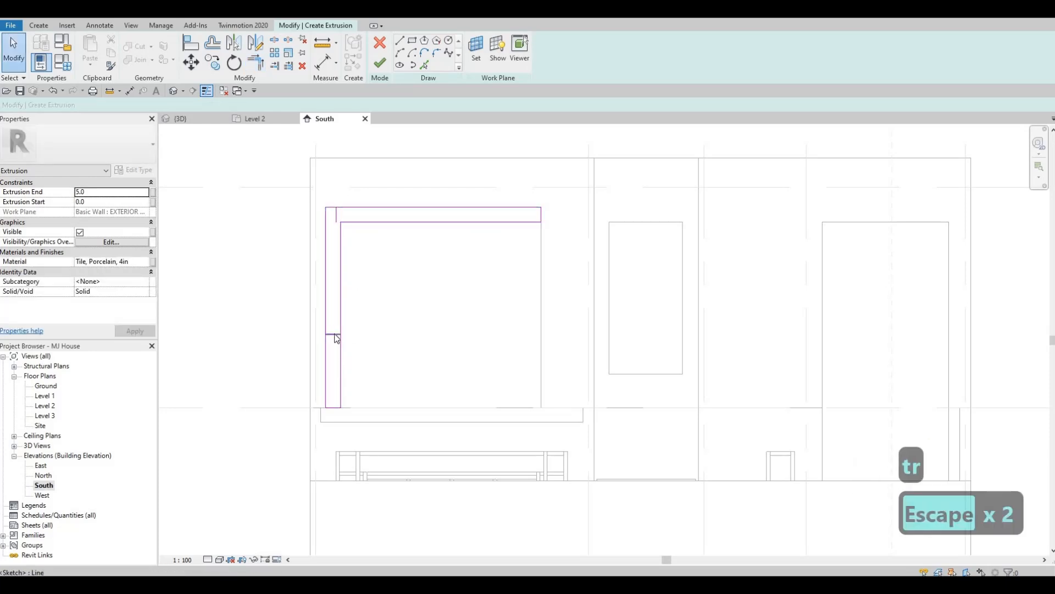
- Delete the two leftover short end lines inside the L-shaped sketch
left_click(335, 334)
key("Delete")
left_click(336, 216)
key("Delete")
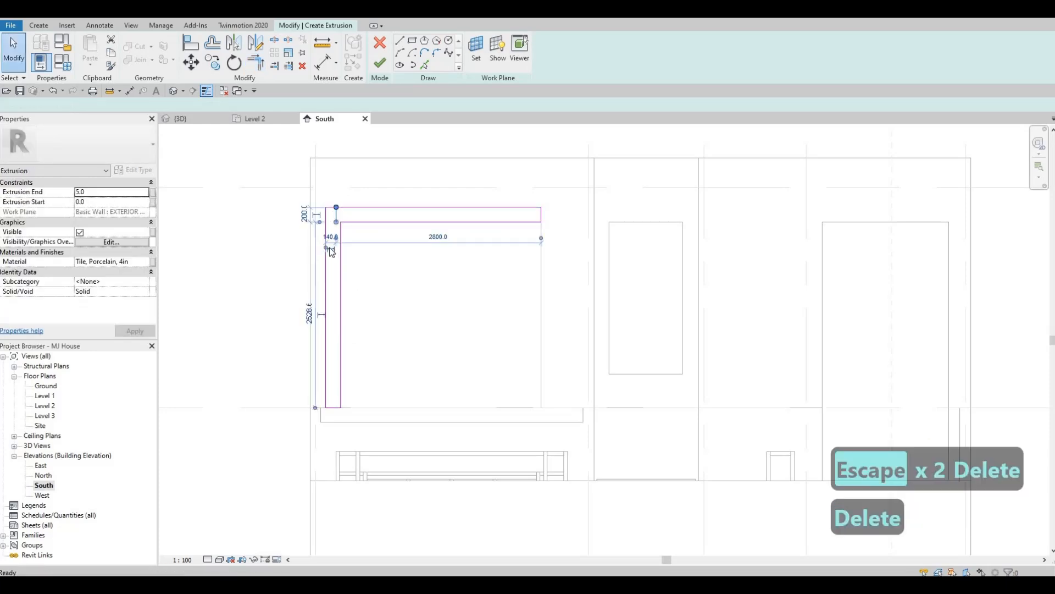
key("F1")
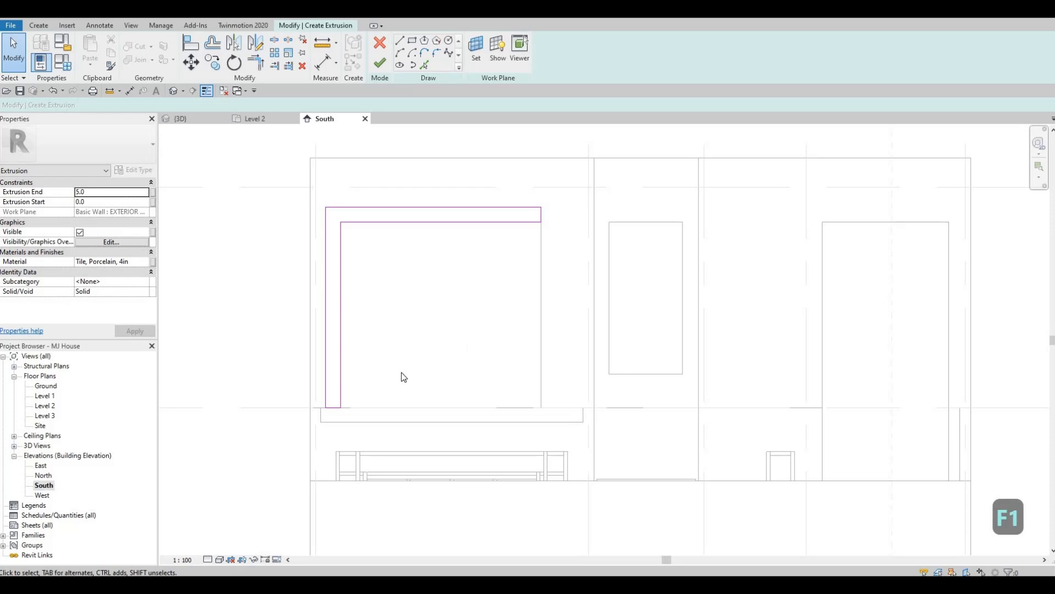
- Sketch a rectangle about 2785 by 200 mm directly below the bedroom window, starting from the window's lower inner corner
scroll(397, 360, "down", 3)
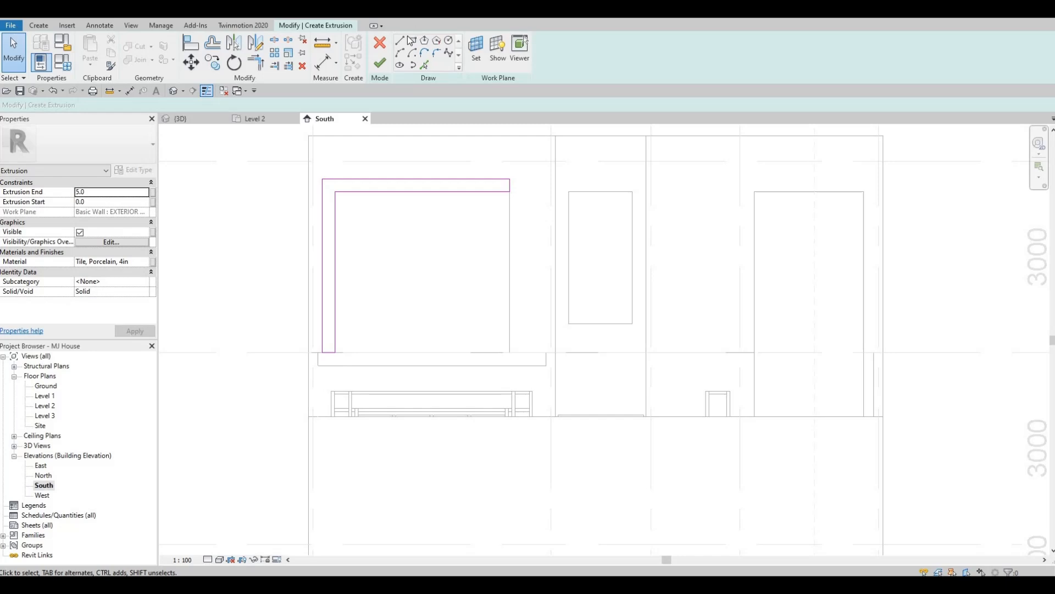
left_click(510, 352)
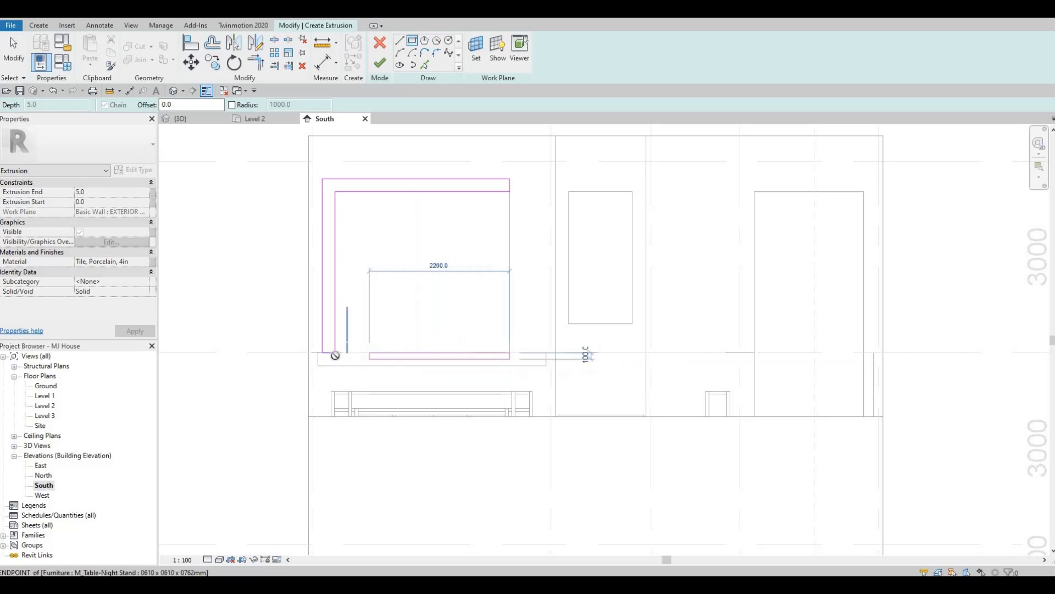
scroll(334, 362, "up", 1)
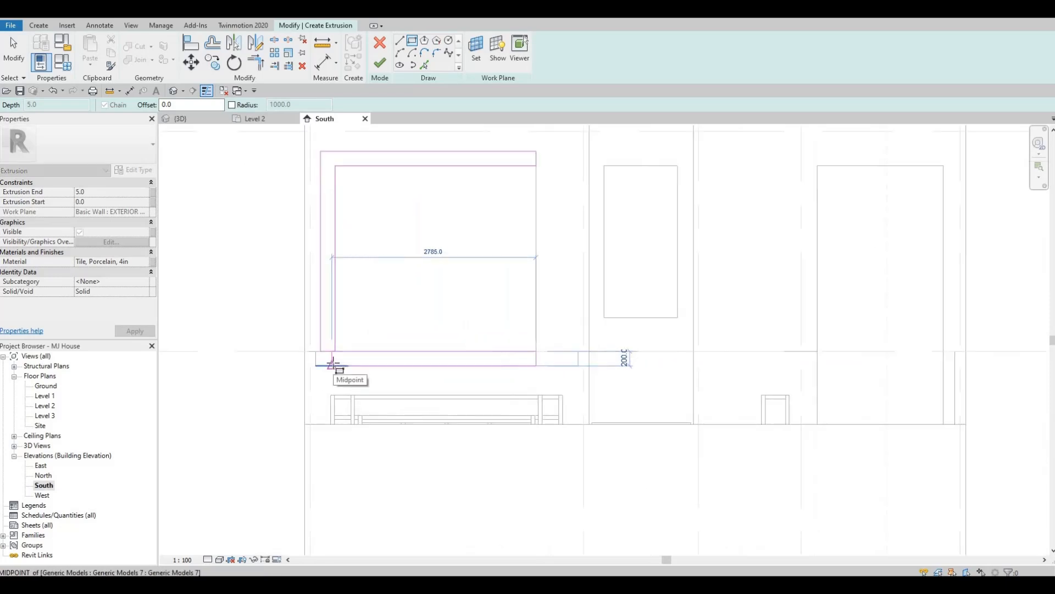
left_click(352, 366)
key("Escape")
key("Escape")
key("Escape")
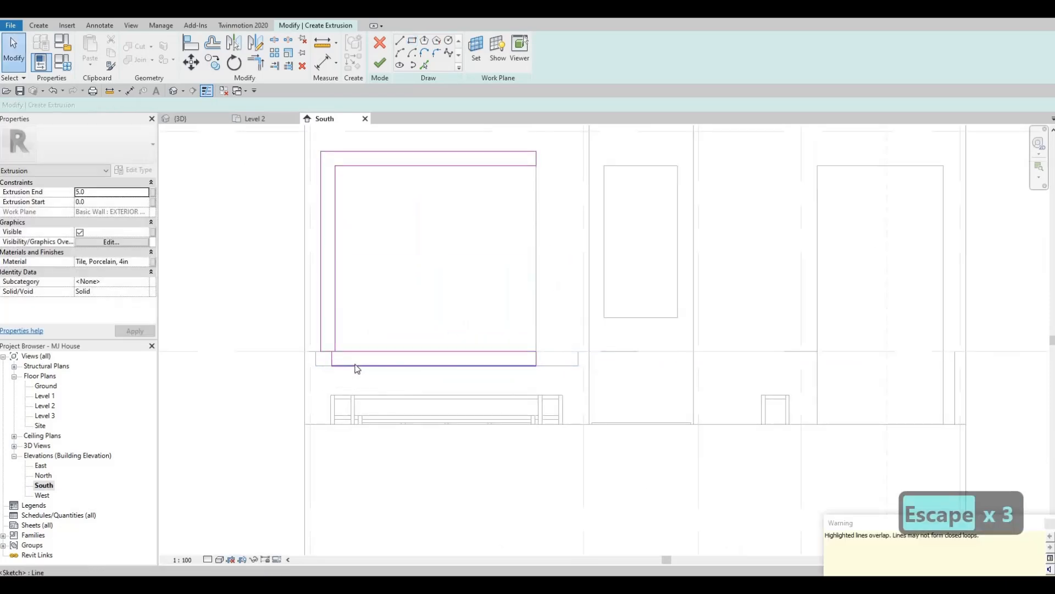
- Trim the lower strip's bottom line to the outer side line and delete the leftover short lines to close the C-shaped profile
key("t")
key("r")
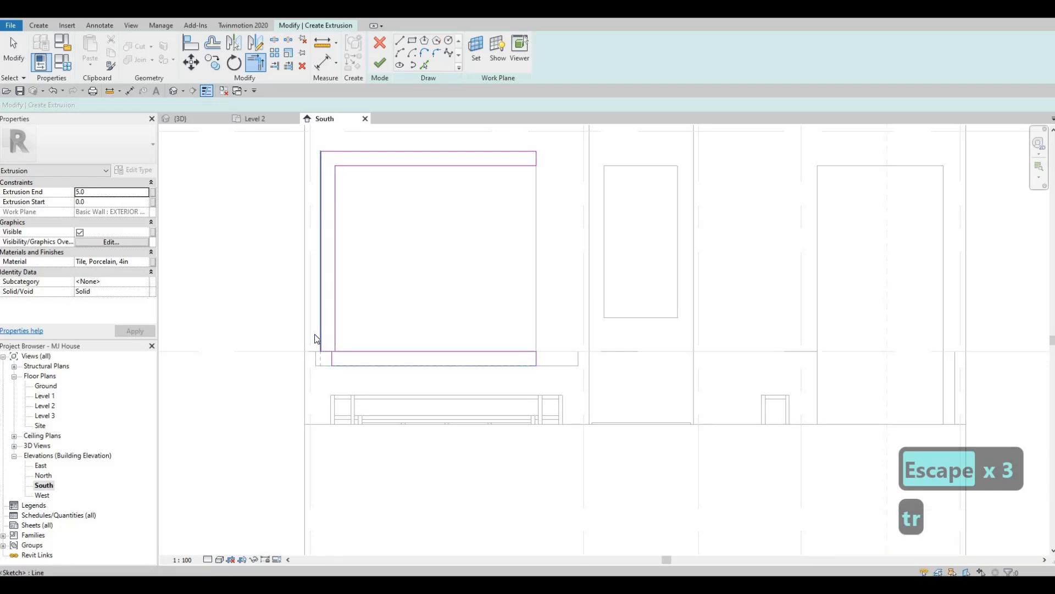
key("Escape")
key("Escape")
left_click_drag(278, 323, 366, 374)
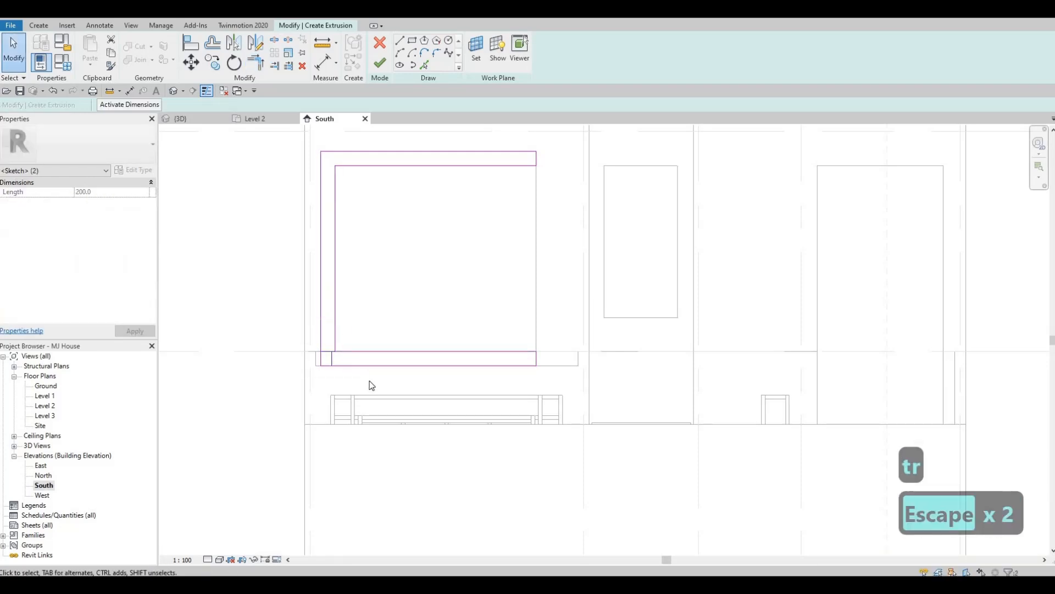
key("Delete")
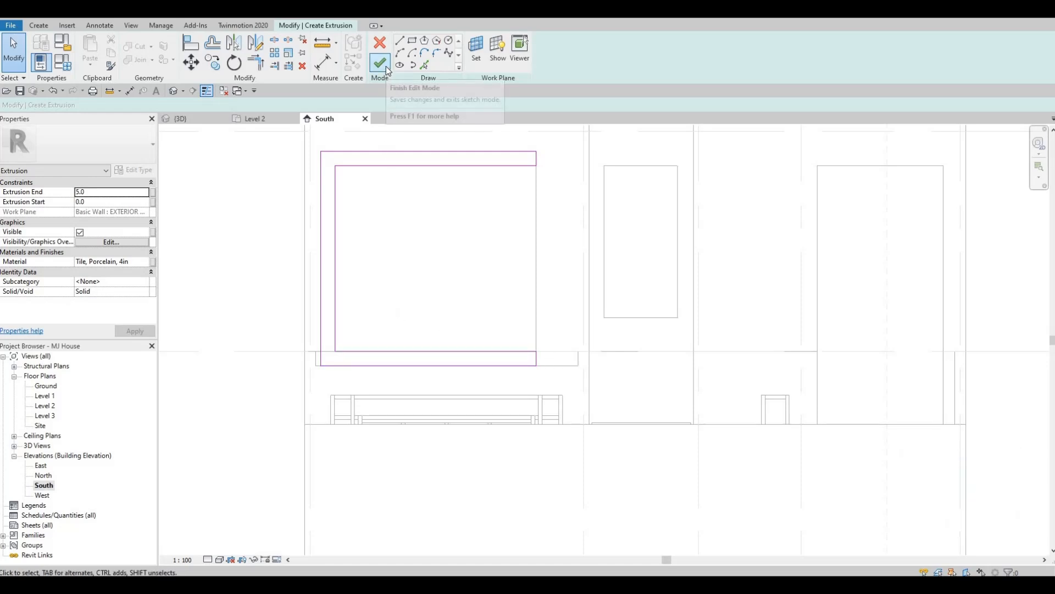
- Set the extrusion end to 600 mm and browse the project materials for its finish
left_click(101, 192)
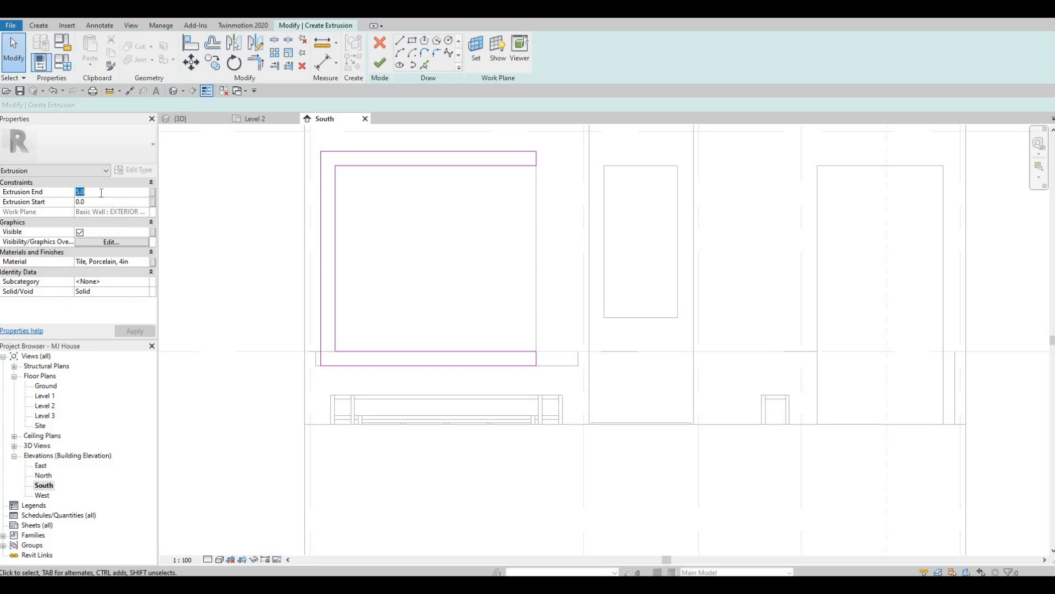
type("600")
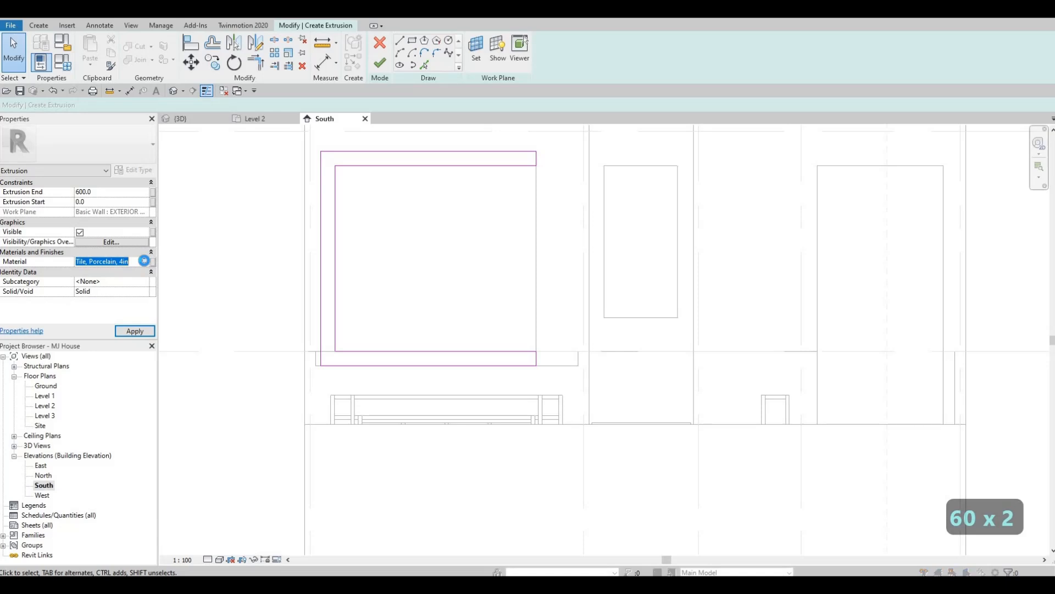
left_click(146, 262)
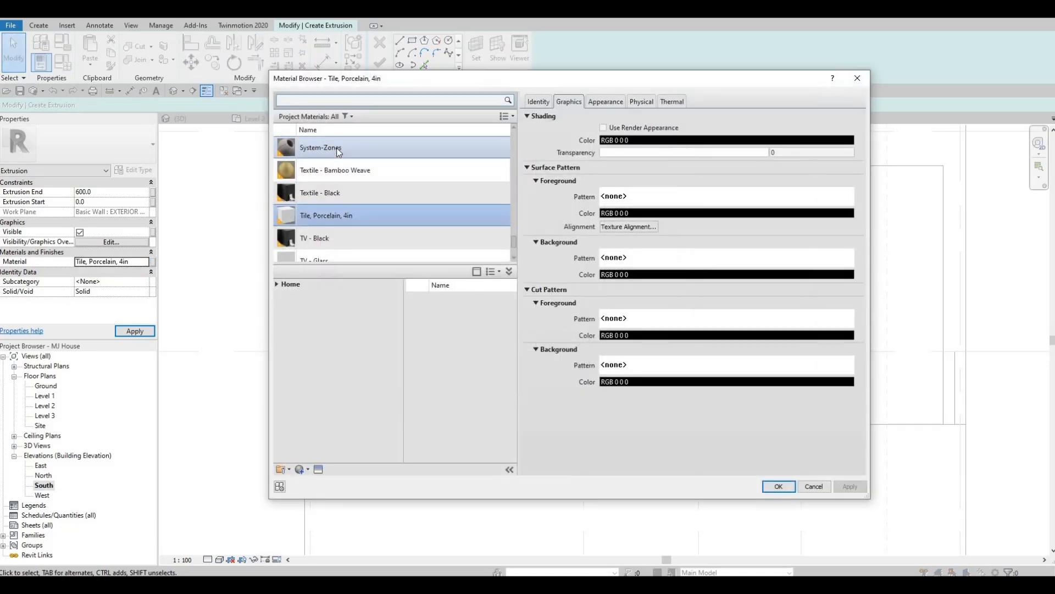
scroll(308, 215, "up", 1)
scroll(335, 213, "down", 1)
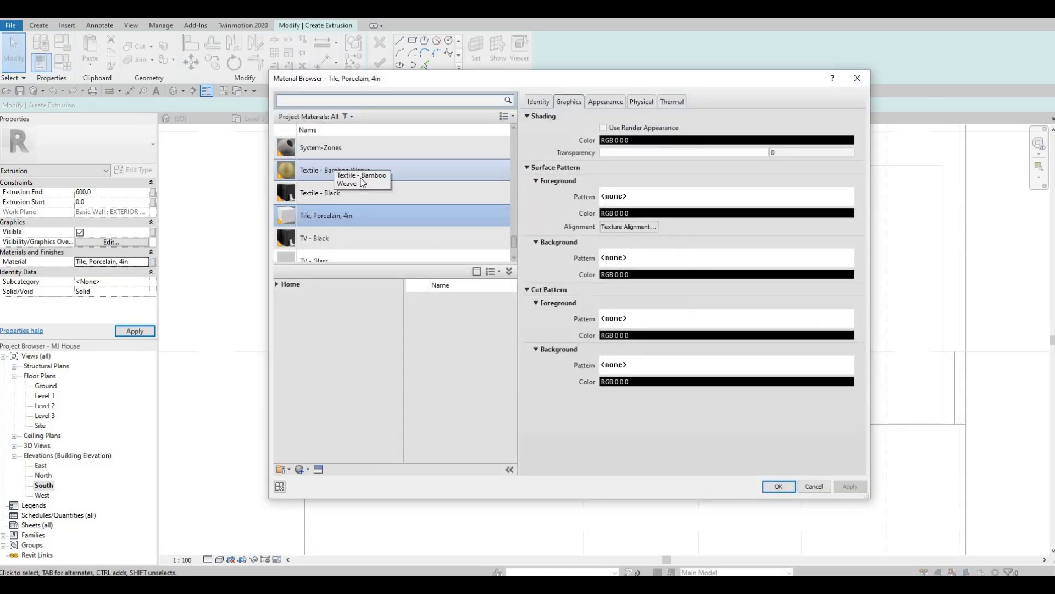
scroll(341, 215, "down", 5)
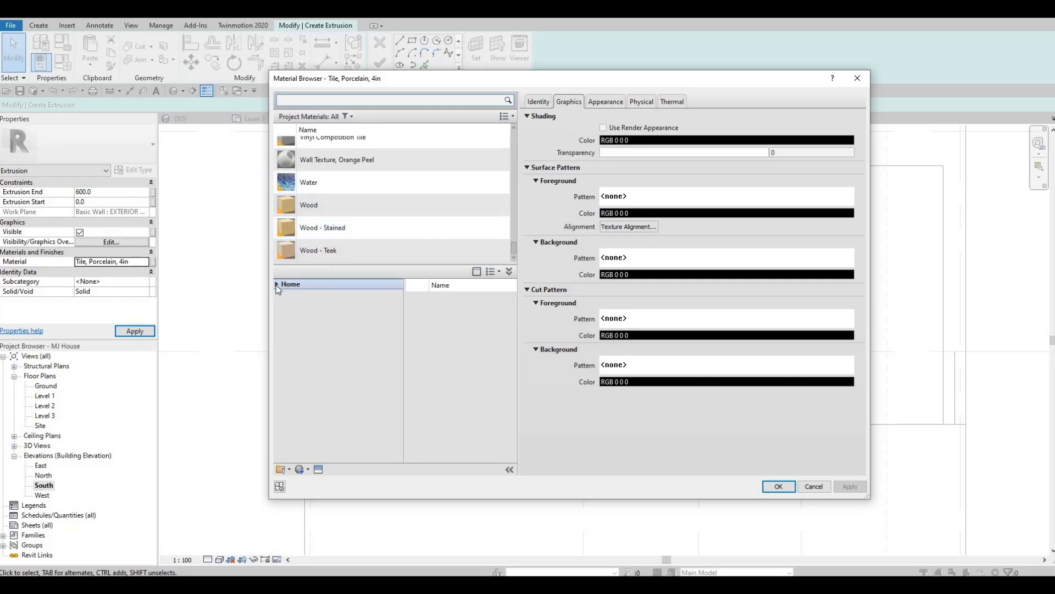
- Add Glulam 28c from the Wood category of the AEC Materials library and assign it to the extrusion
double_click(288, 305)
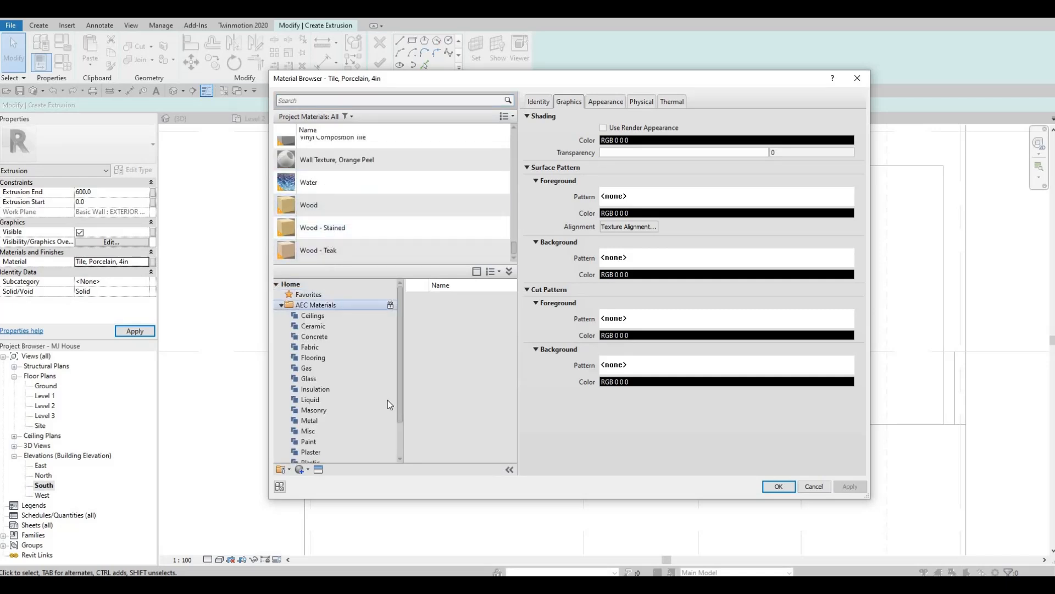
scroll(331, 416, "down", 2)
left_click(316, 451)
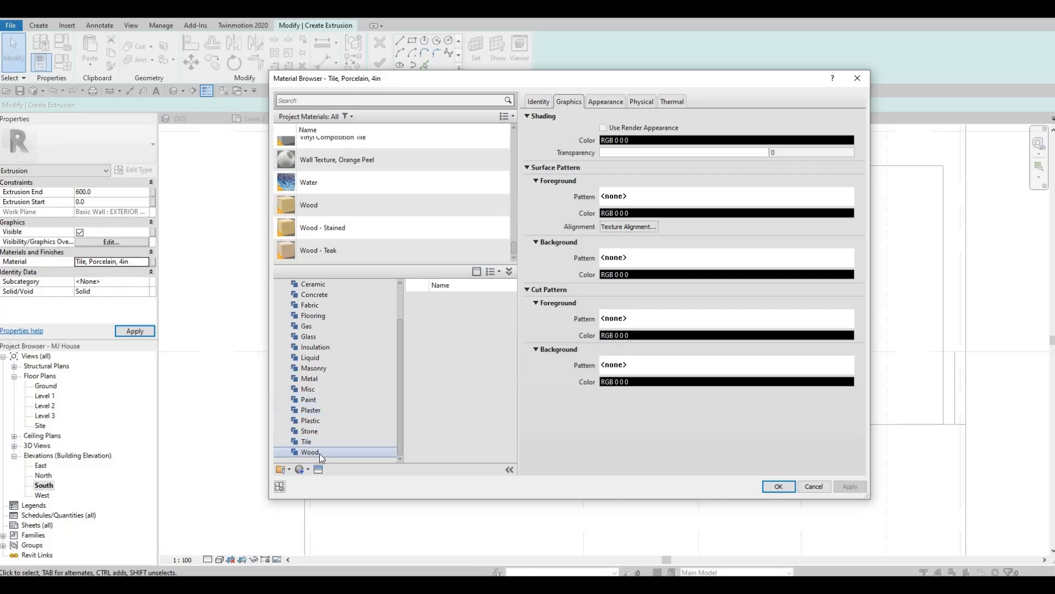
scroll(477, 414, "down", 2)
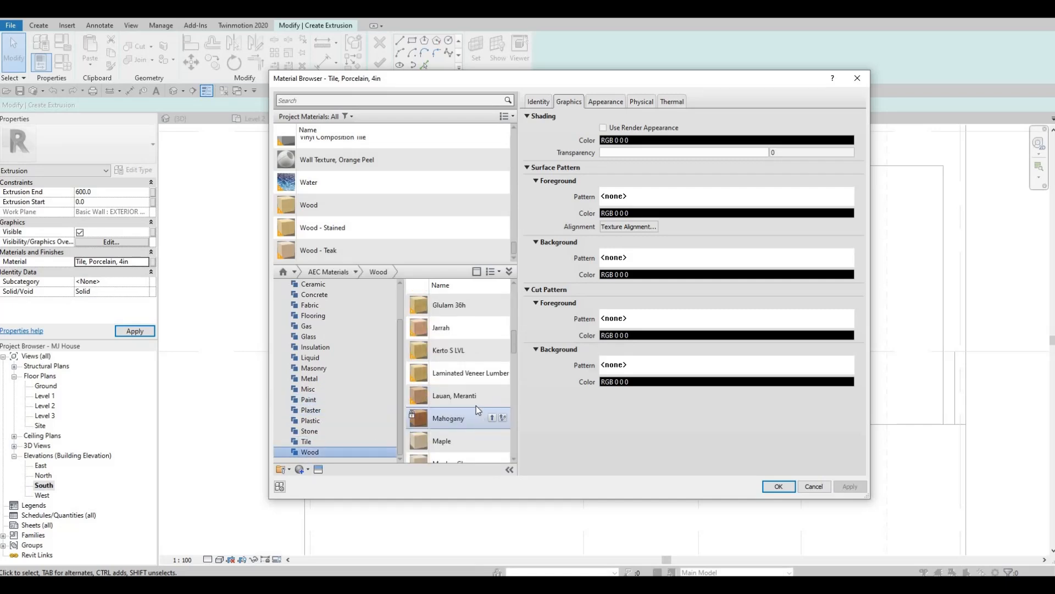
scroll(477, 404, "down", 2)
scroll(479, 379, "up", 3)
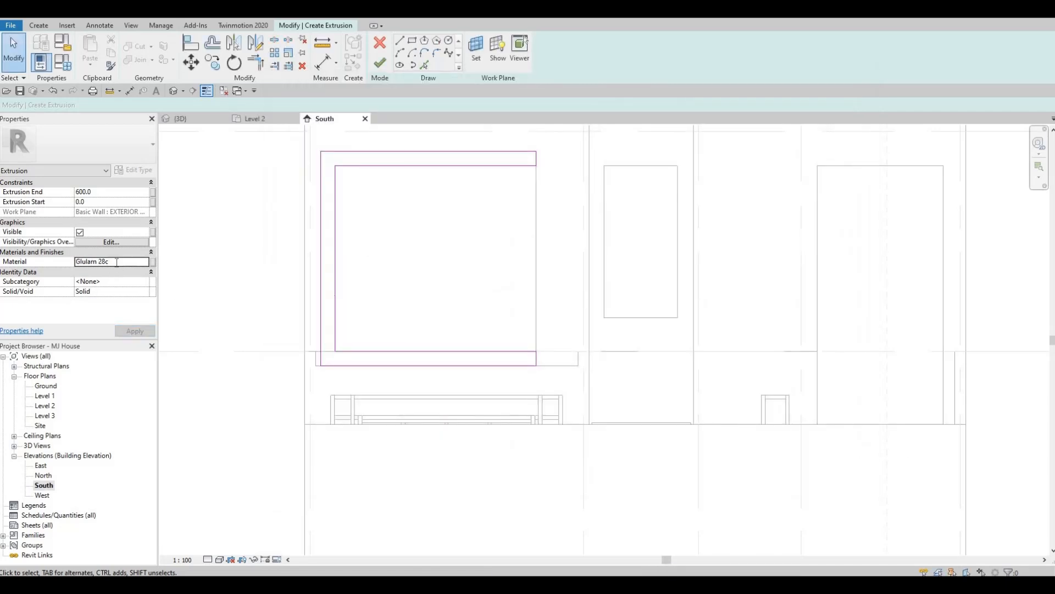
- Copy the extrusion's material name, complete the sketch and finish the in-place model
left_click(117, 262)
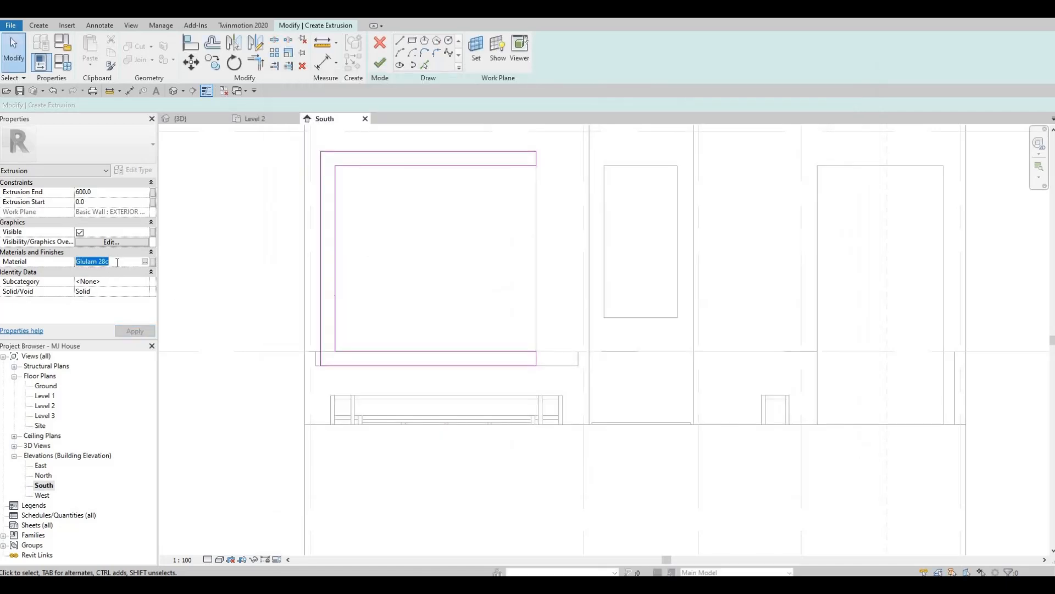
key("ctrl+c")
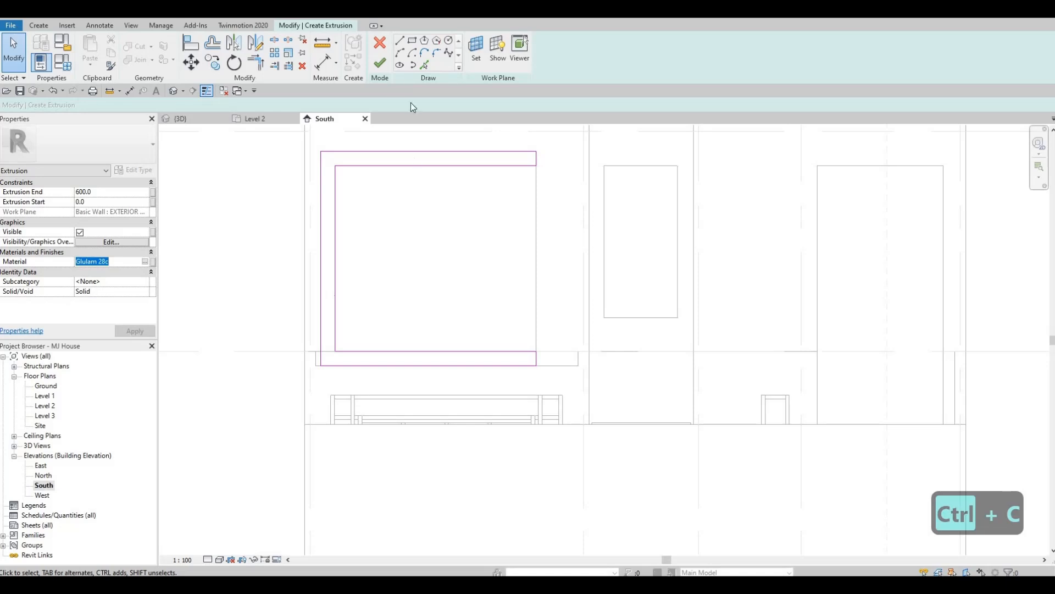
left_click(377, 64)
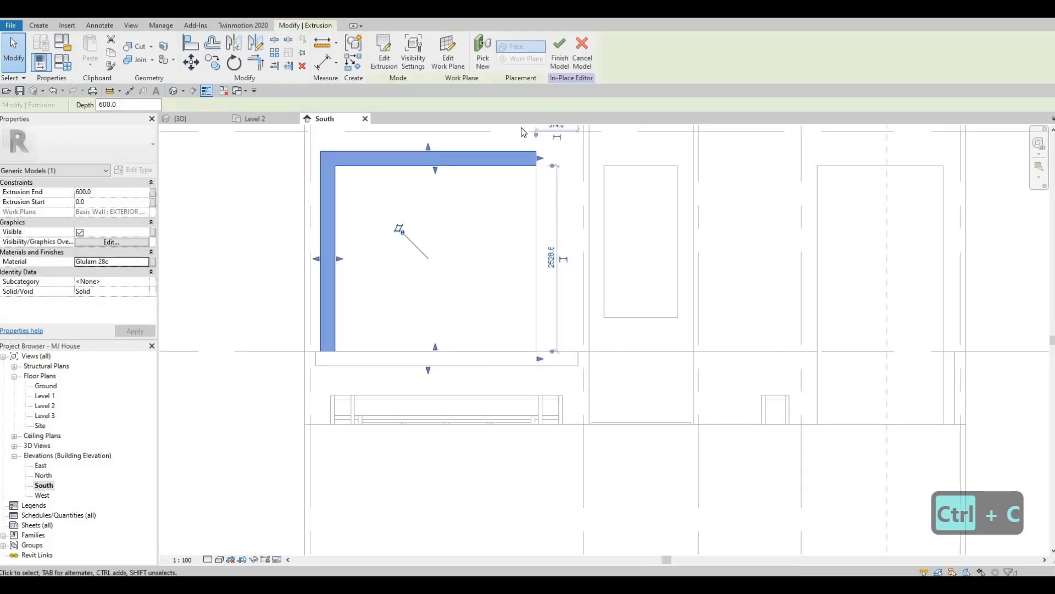
left_click(566, 48)
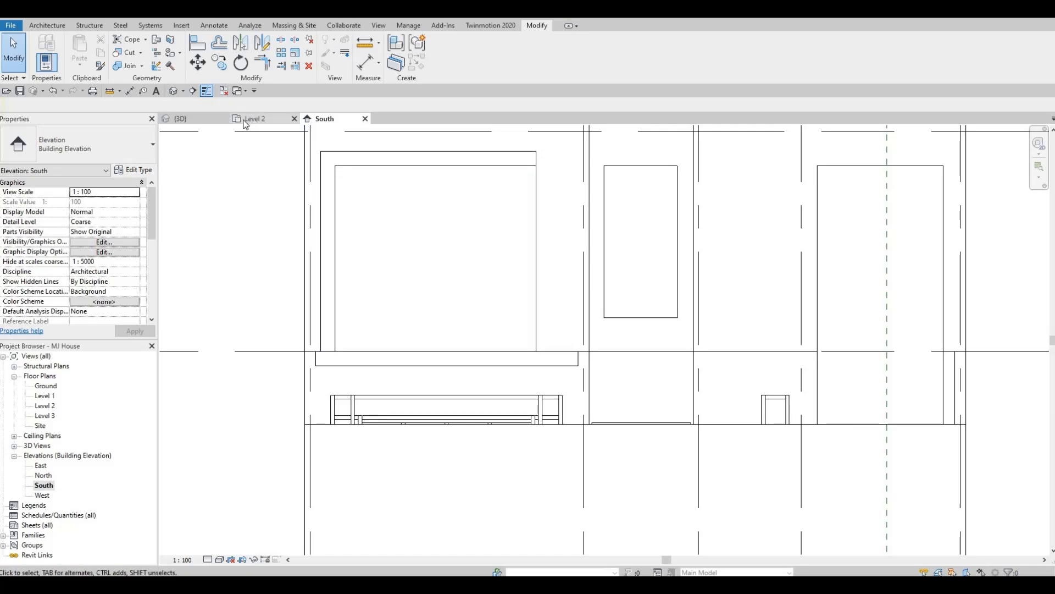
- Delete the rear balcony floor in the Level 2 floor plan
left_click(246, 122)
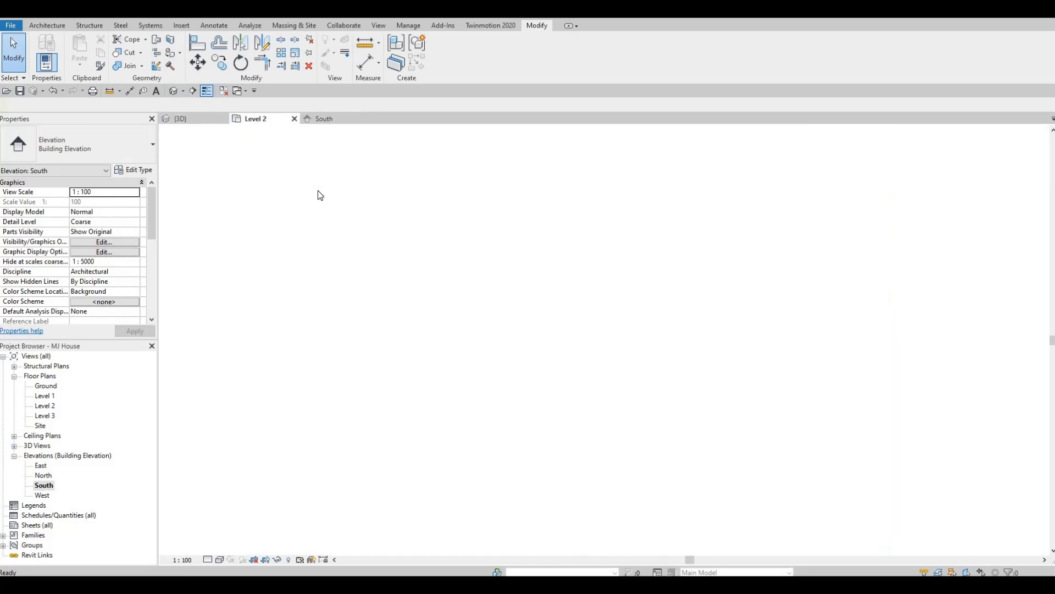
left_click(358, 193)
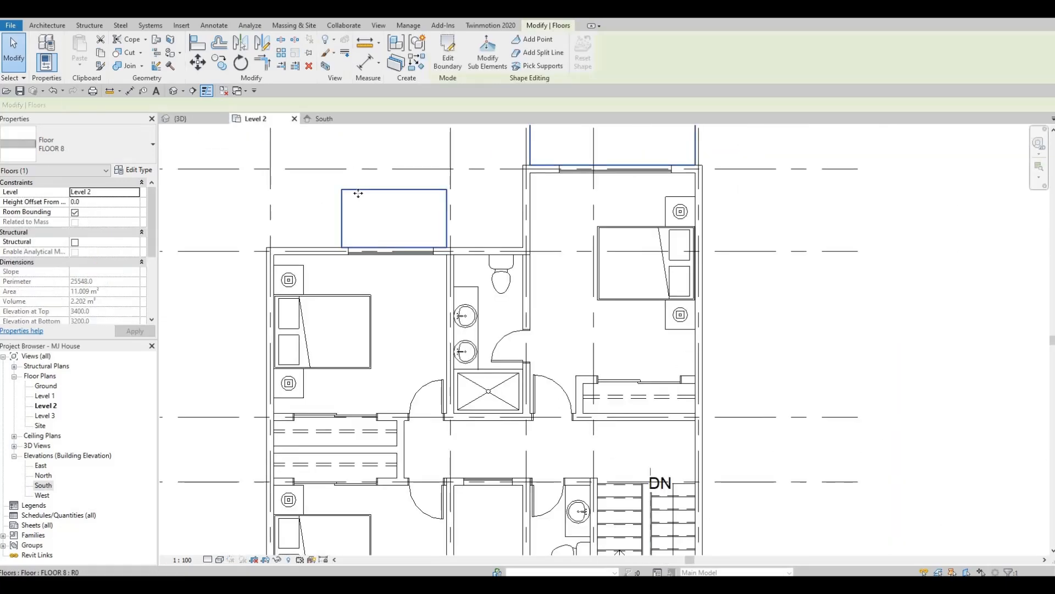
key("Delete")
- Inspect the extruded frame around the front bedroom window in the Level 2 plan and in 3D from the front corner
scroll(365, 220, "down", 3)
scroll(397, 379, "down", 1)
middle_click_drag(402, 396, 400, 330)
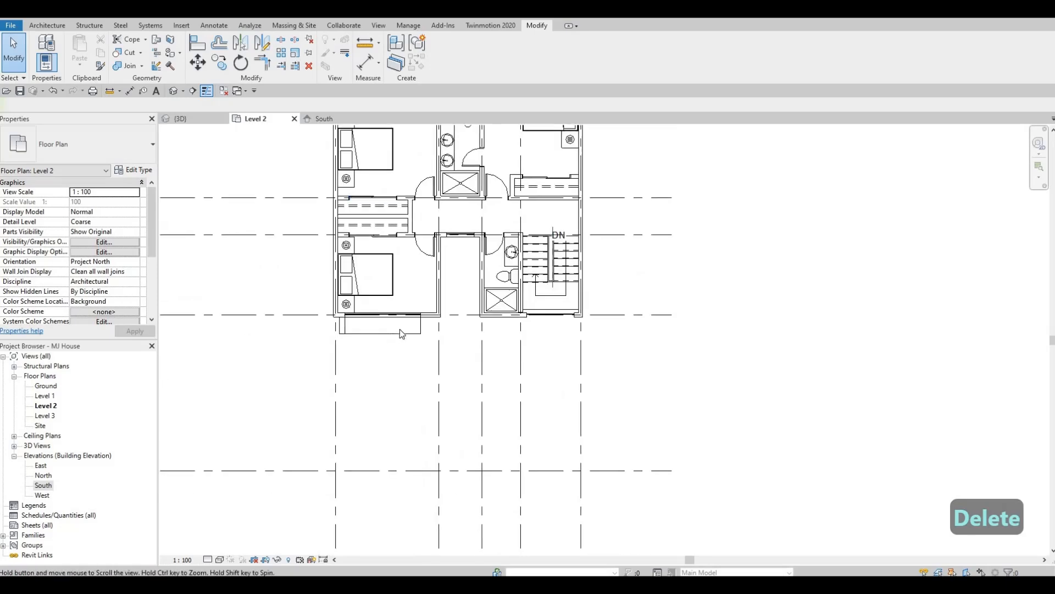
scroll(401, 330, "up", 3)
left_click(180, 119)
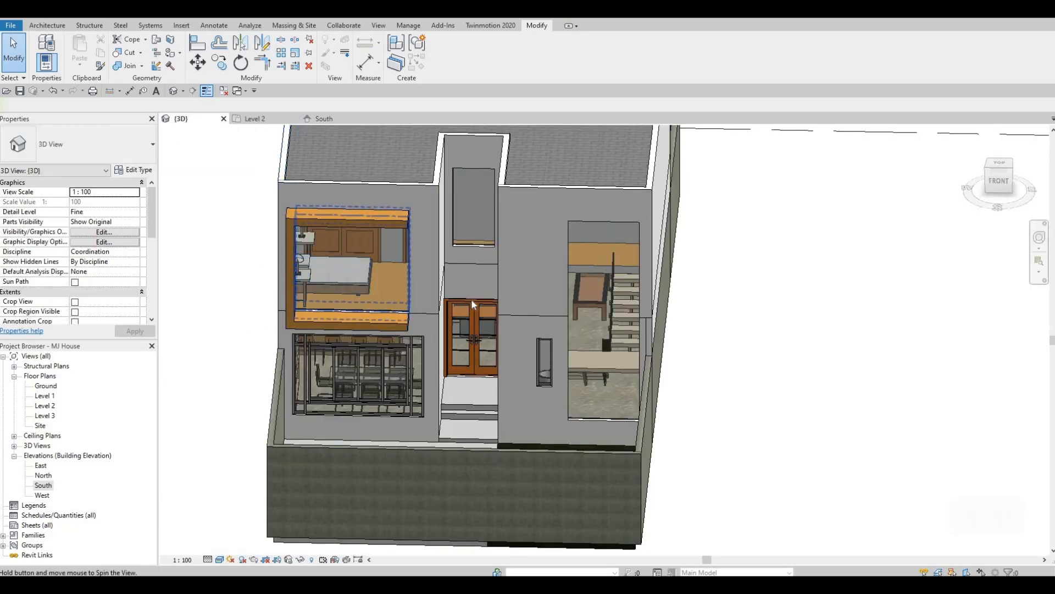
middle_click_drag(470, 299, 541, 300, "shift")
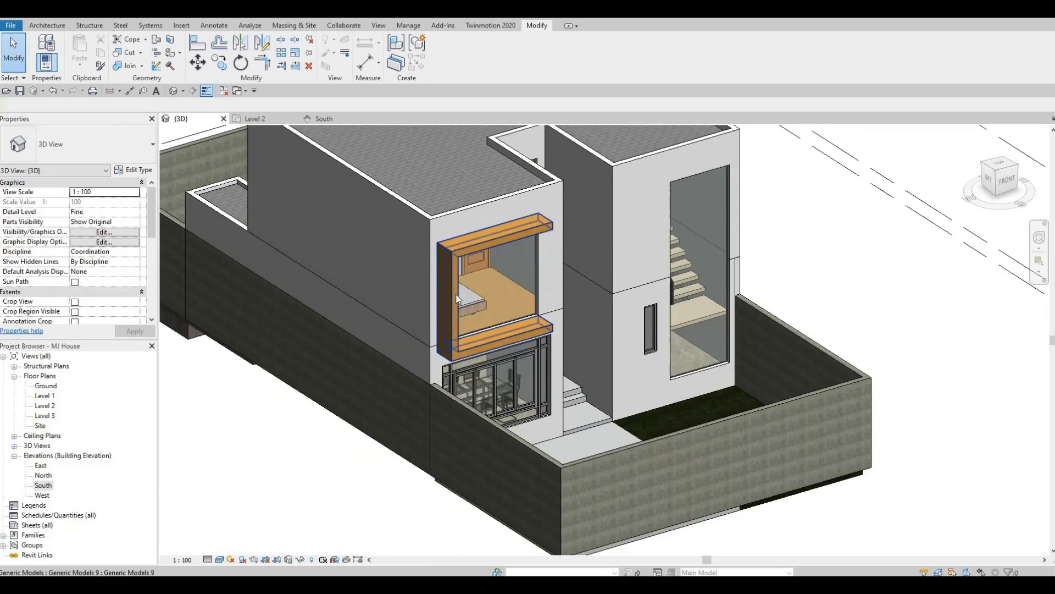
- Extend the upper and lower arms of the bedroom window's wood frame past the window's edge in the South elevation
left_click(506, 297)
left_click_drag(509, 296, 521, 304)
middle_click_drag(472, 324, 543, 306, "shift")
key("Escape")
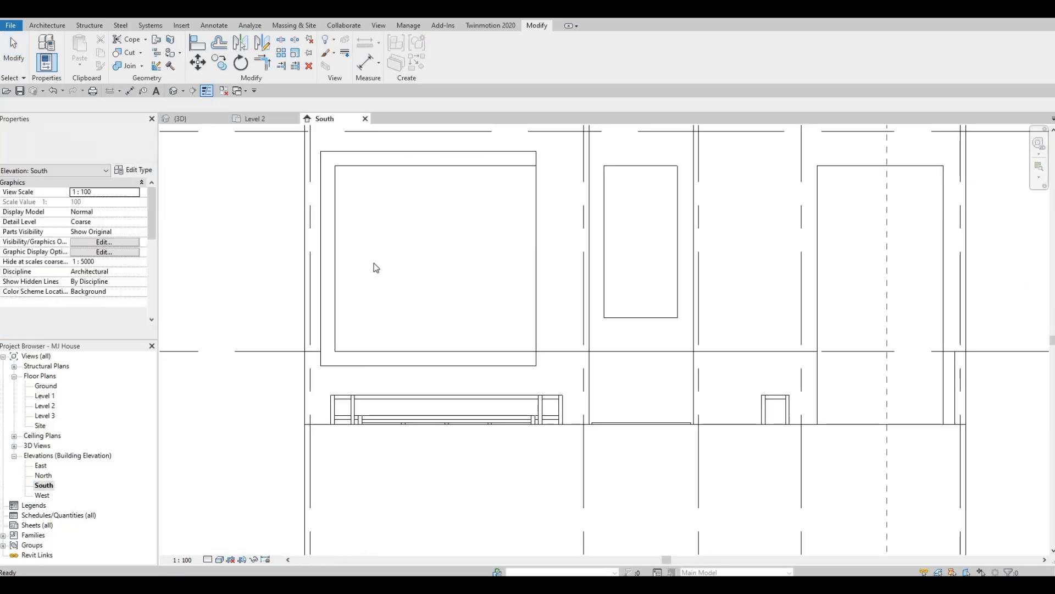
key("Escape")
left_click(467, 162)
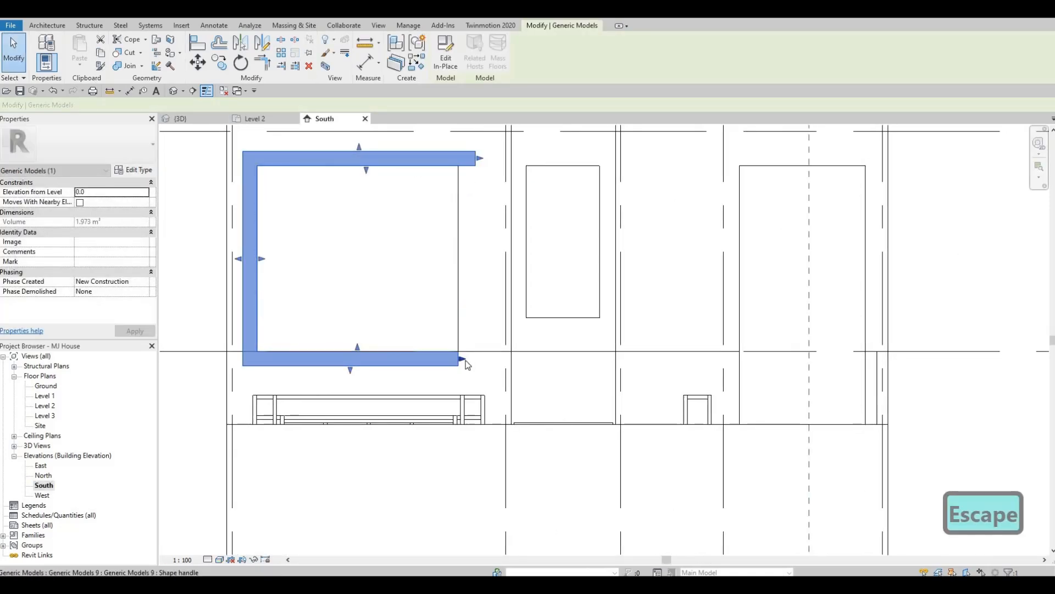
left_click_drag(464, 361, 490, 339)
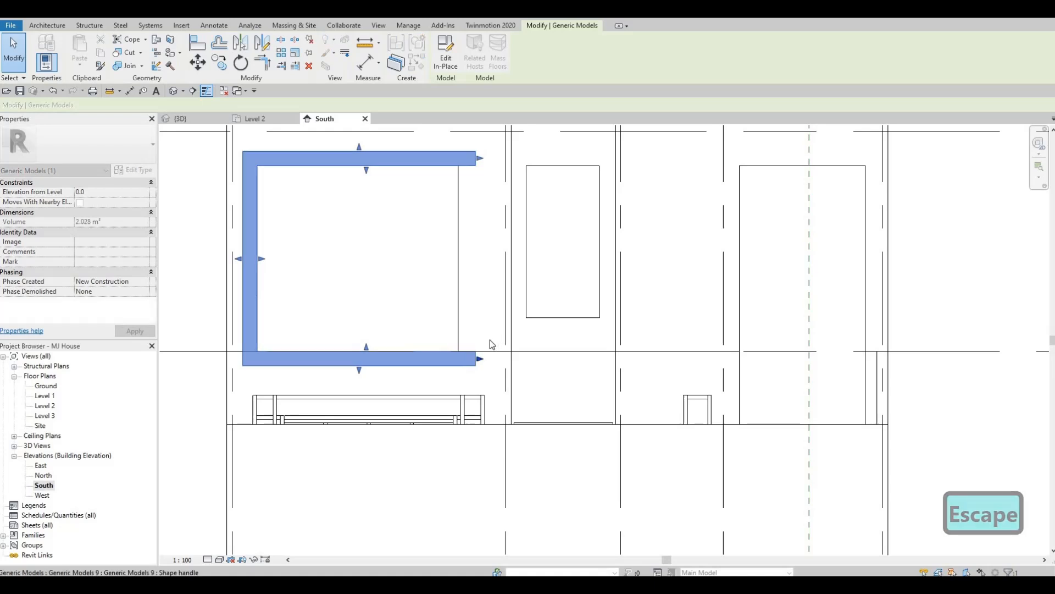
- Align the end of the frame's lower arm with the end of its upper arm
key("a")
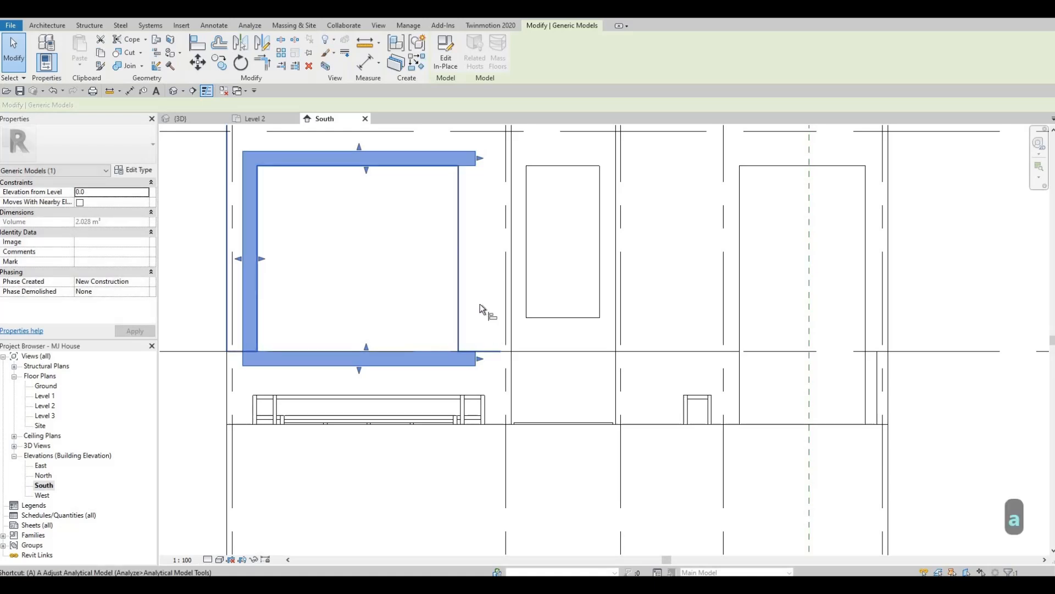
key("l")
left_click(475, 165)
left_click(477, 357)
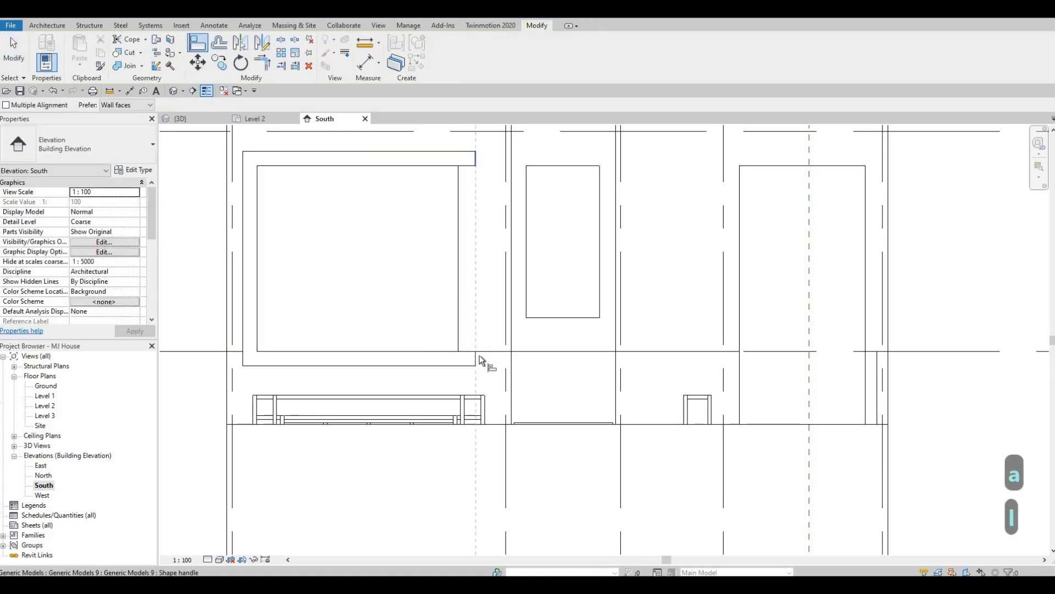
key("Escape")
key("Escape")
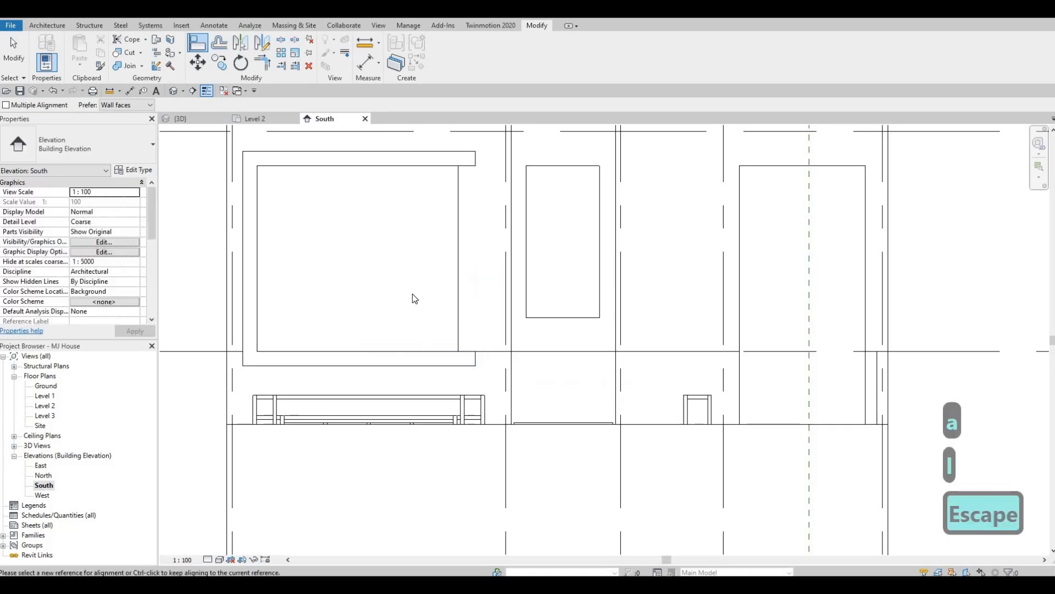
- Edit the wood frame model in place and start a new extrusion, picking the front exterior wall as work plane
scroll(417, 291, "down", 3)
middle_click_drag(507, 278, 528, 242)
middle_click_drag(579, 202, 555, 213)
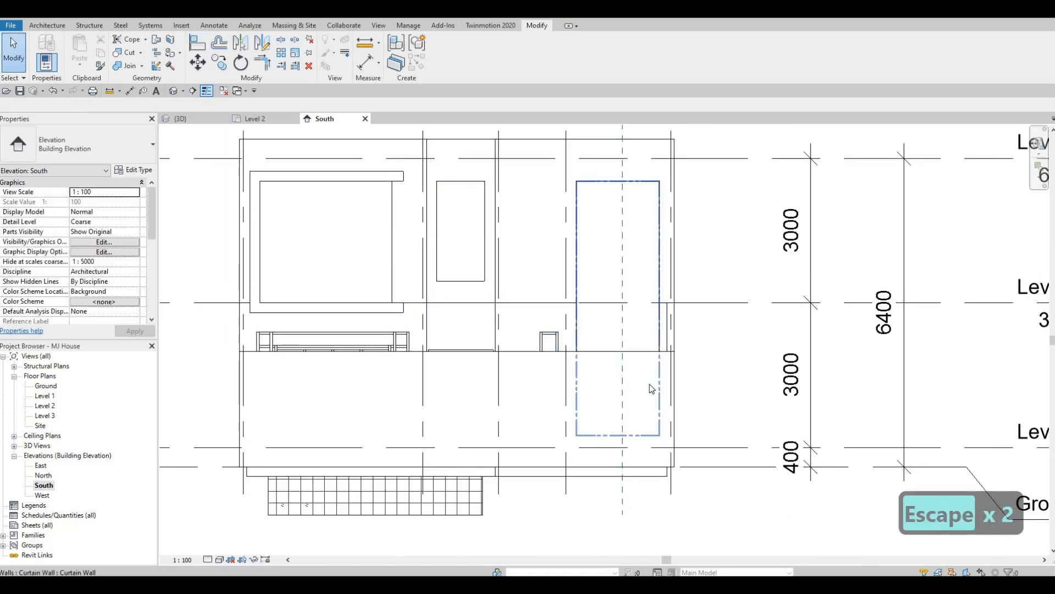
left_click(399, 177)
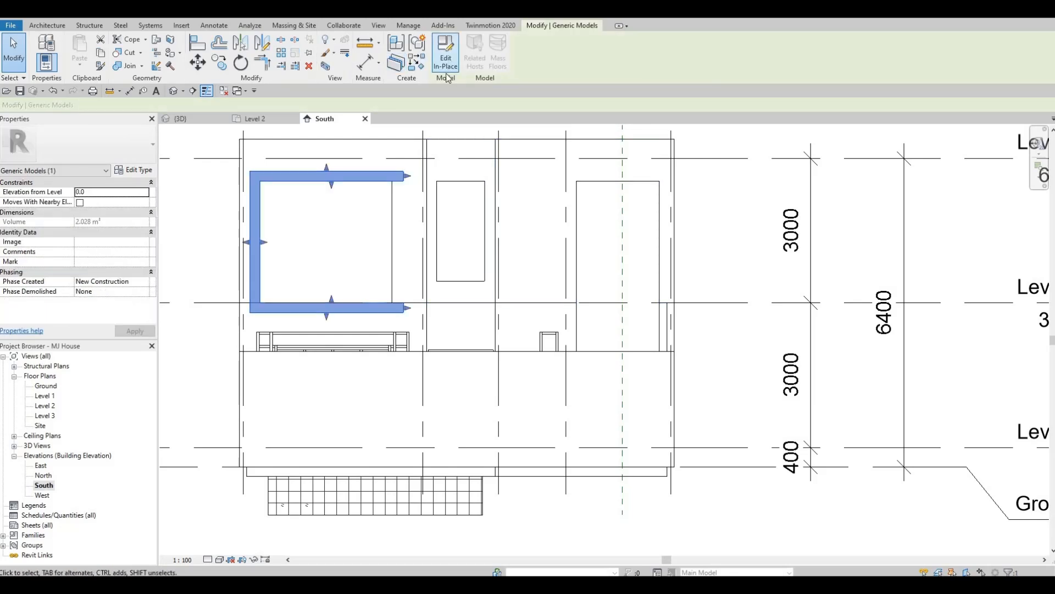
left_click(446, 65)
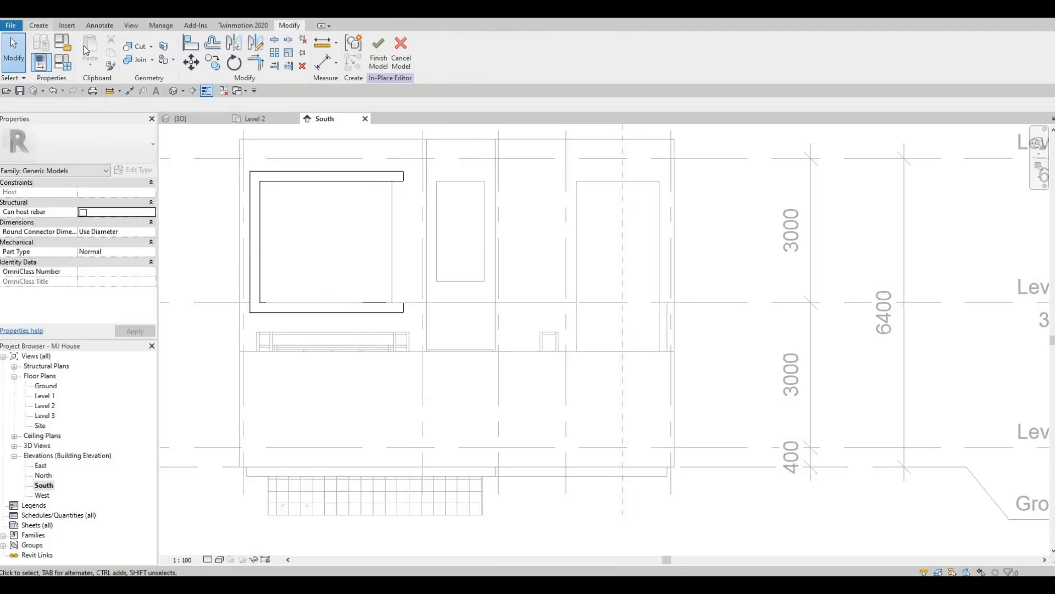
left_click(89, 51)
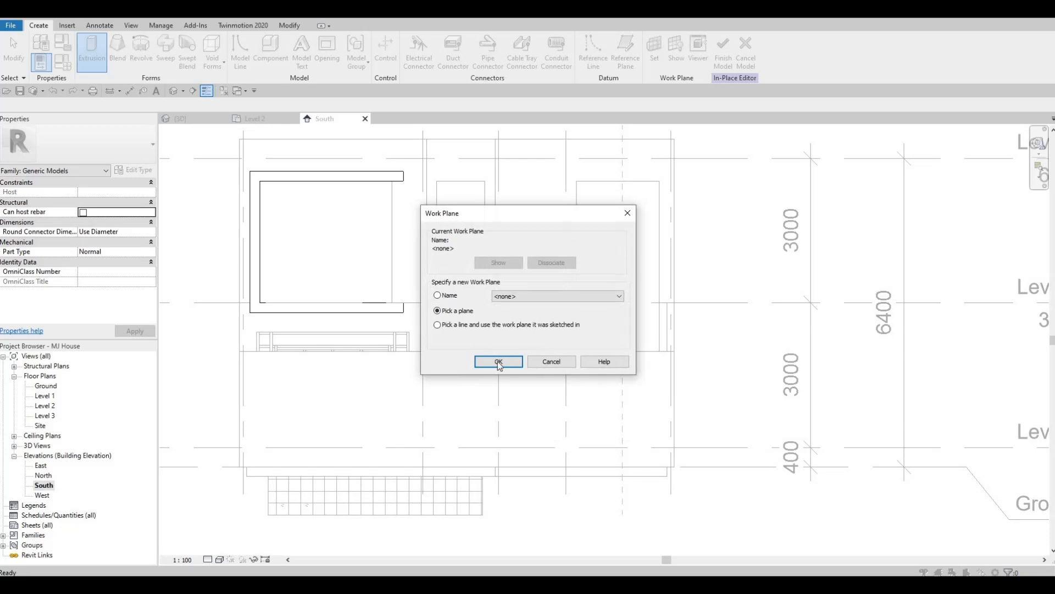
key("Return")
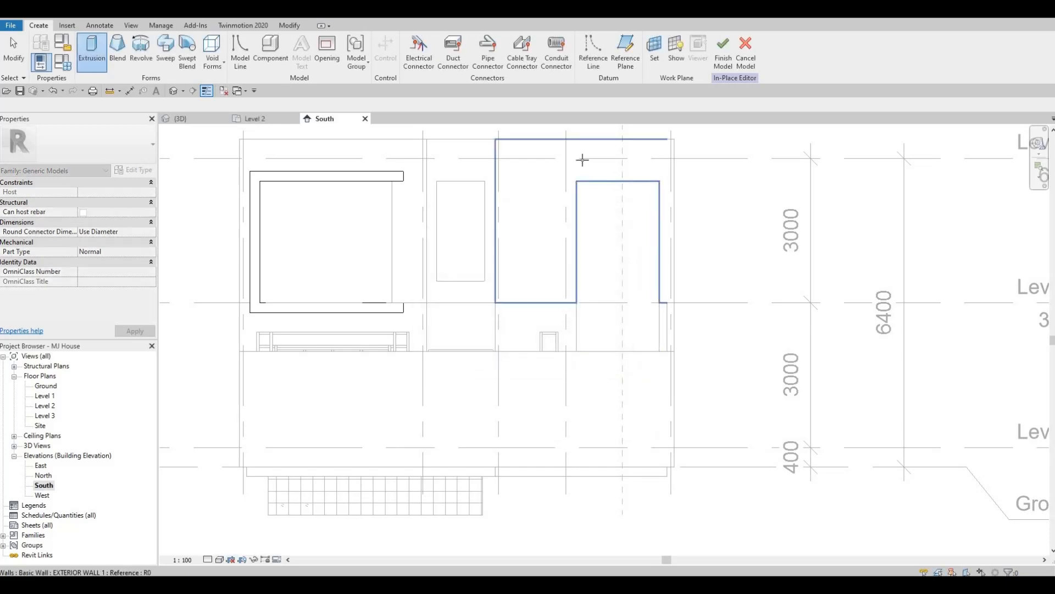
left_click(213, 140)
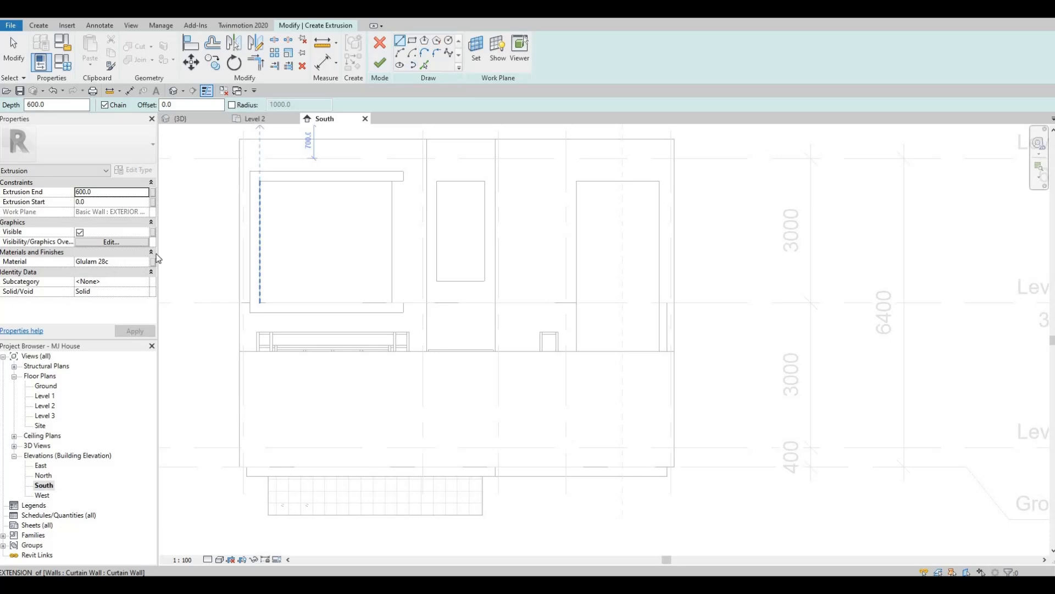
- Sketch a rectangle about 1720 mm wide and 5279 mm high along the tall stair window's opening and check it in 3D
left_click(579, 183)
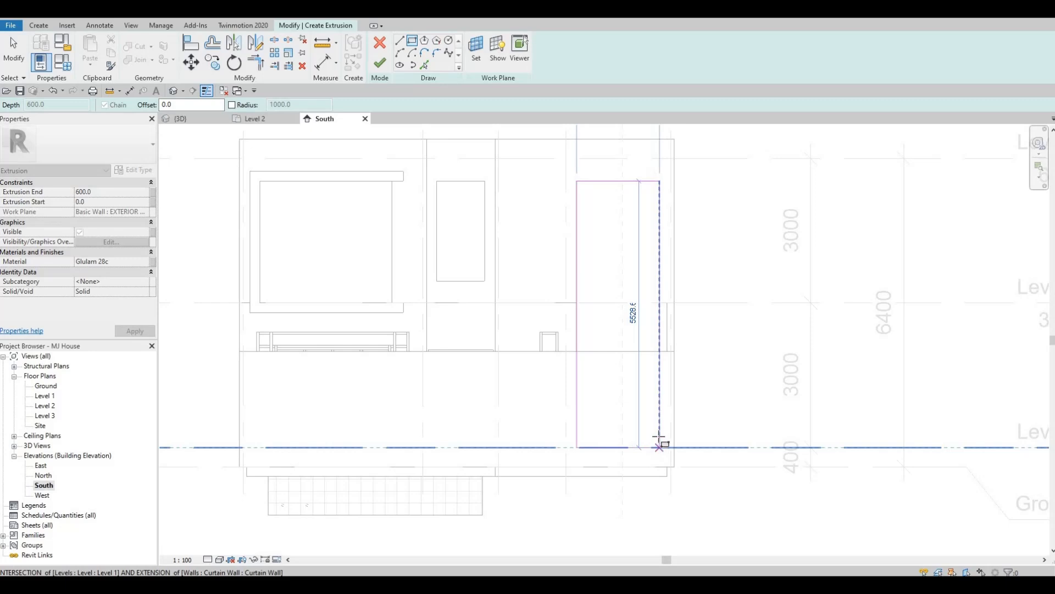
left_click(659, 435)
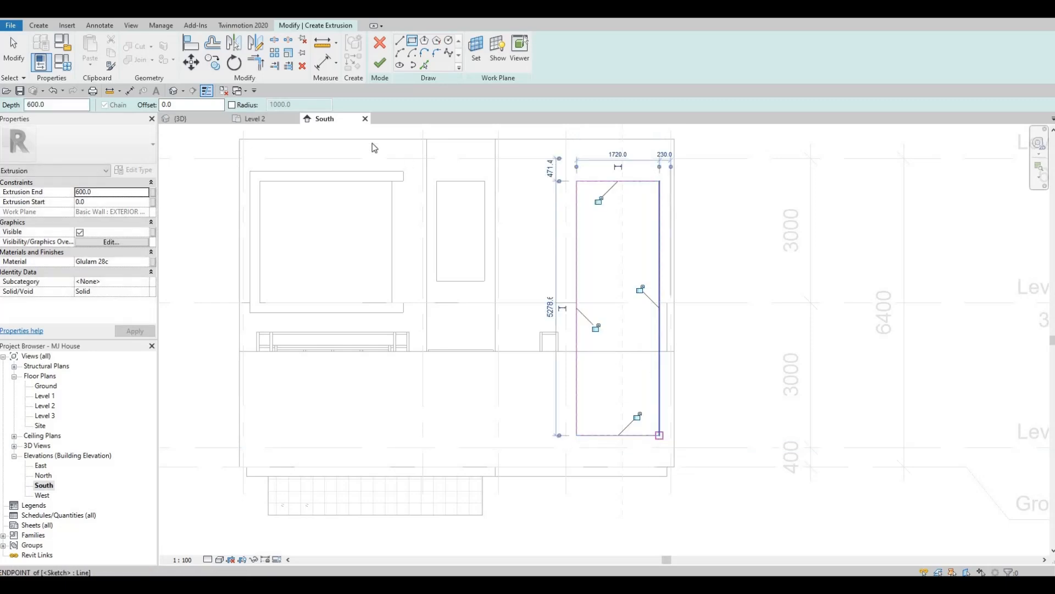
key("Escape")
key("Escape")
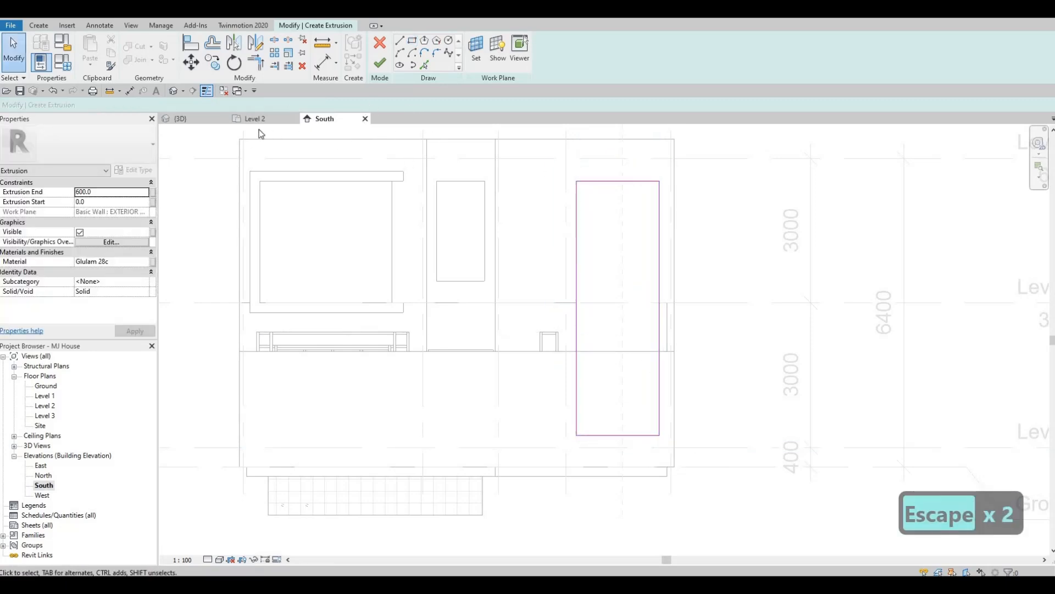
left_click(192, 126)
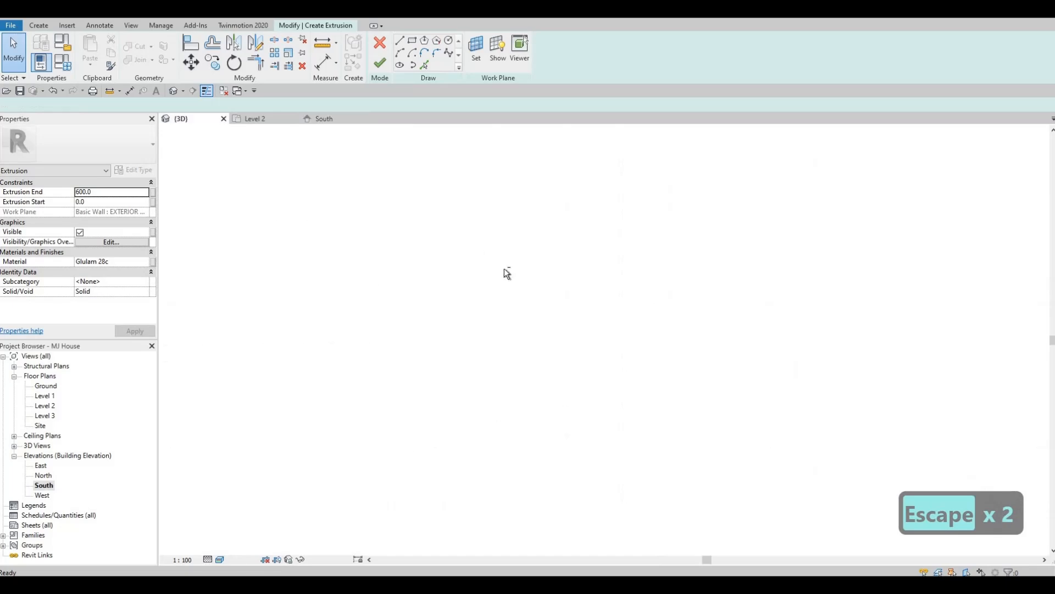
mouse_move(505, 274)
middle_mouse_down("shift")
mouse_move(539, 434)
mouse_move(607, 332)
mouse_move(612, 295)
middle_mouse_up("shift")
scroll(615, 291, "up", 6)
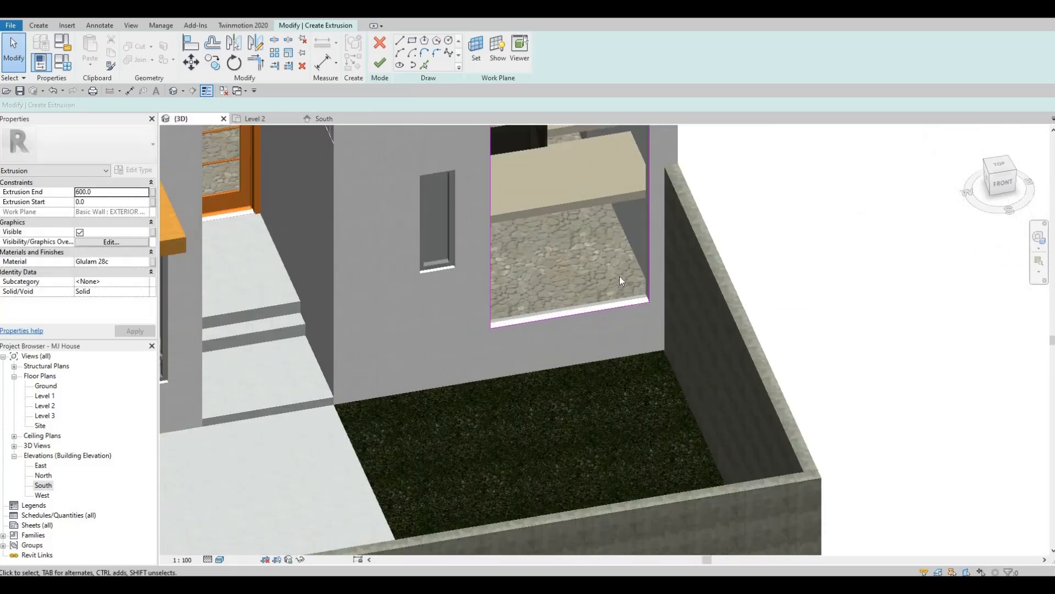
scroll(387, 275, "down", 3)
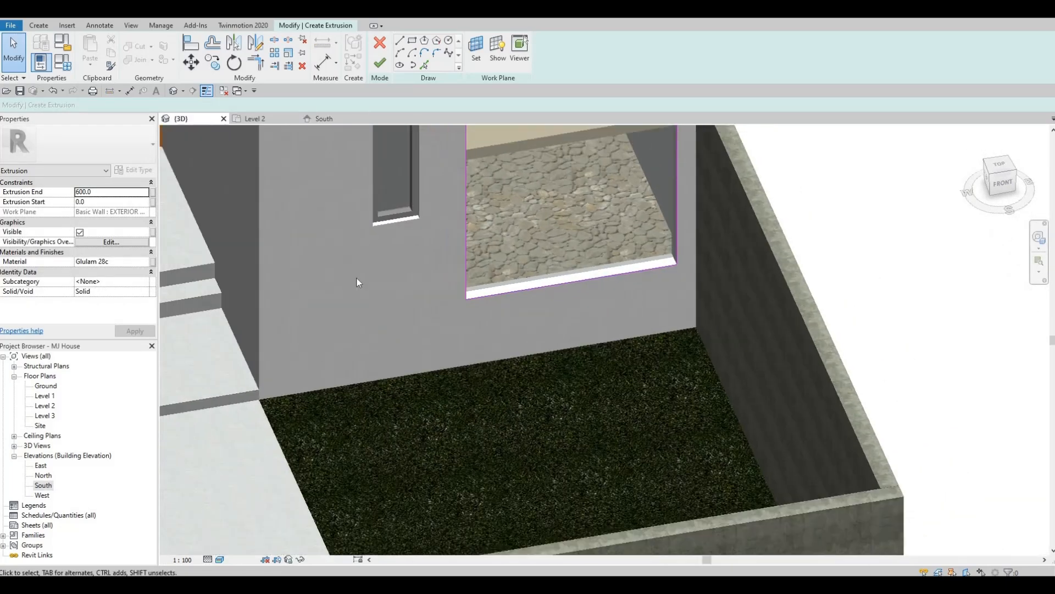
- Sketch an outer rectangle around the tall window's outline in the South elevation with a 200 mm offset
double_click(43, 485)
scroll(414, 364, "up", 2)
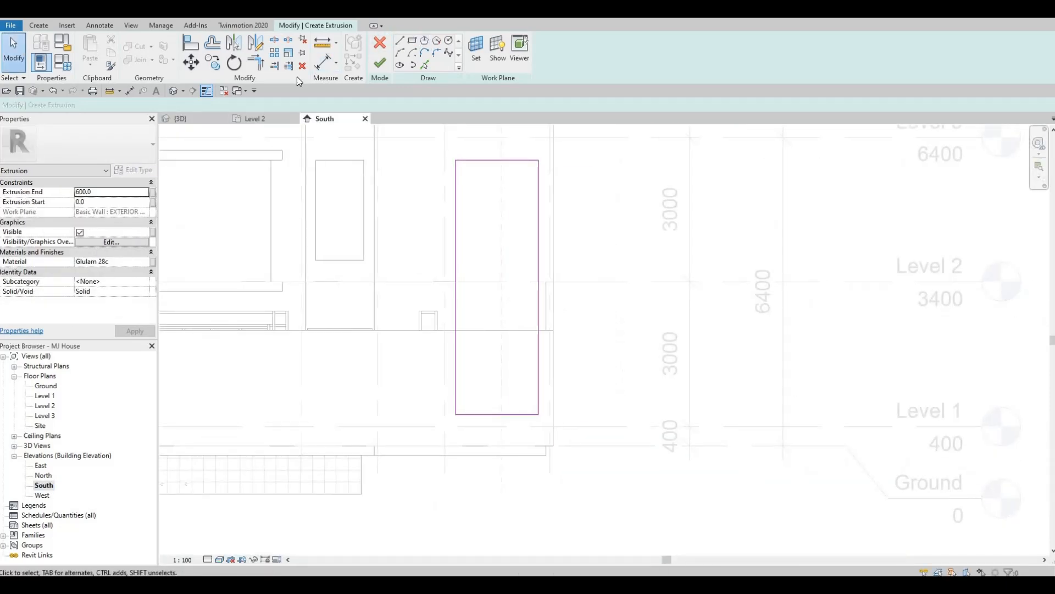
double_click(167, 105)
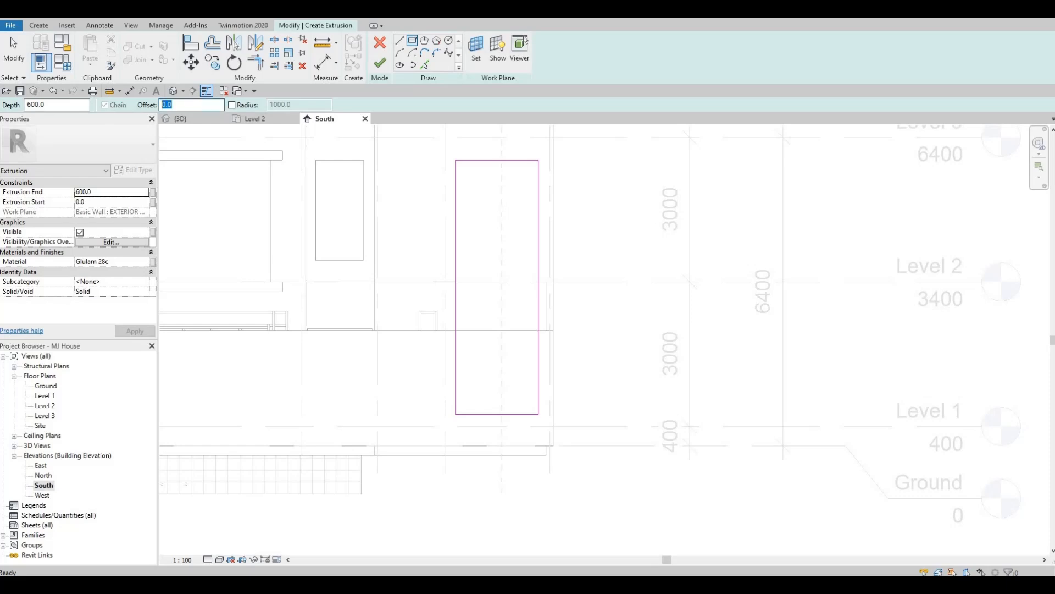
type("200")
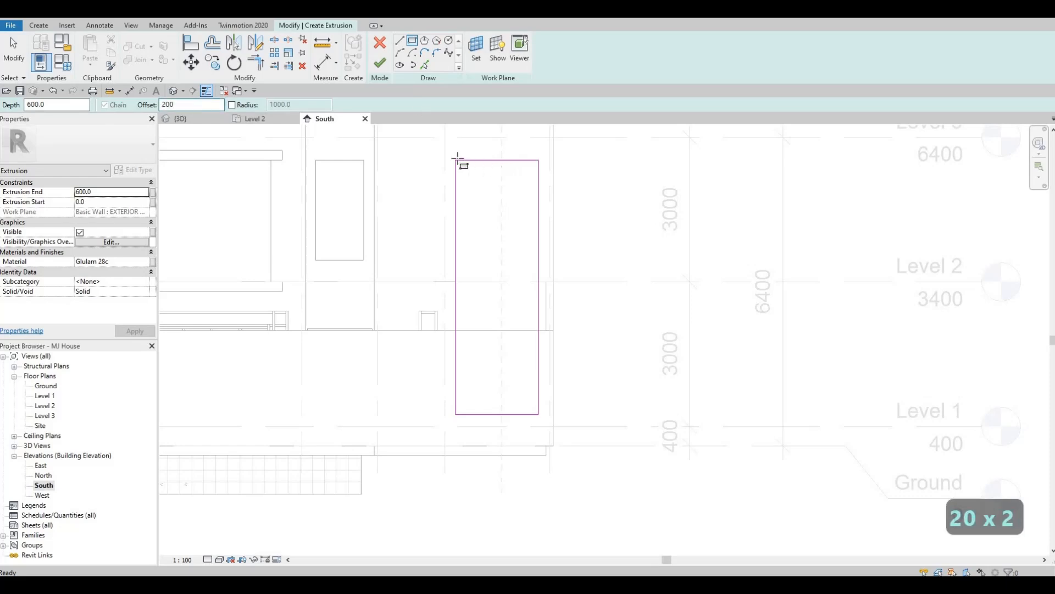
left_click(456, 160)
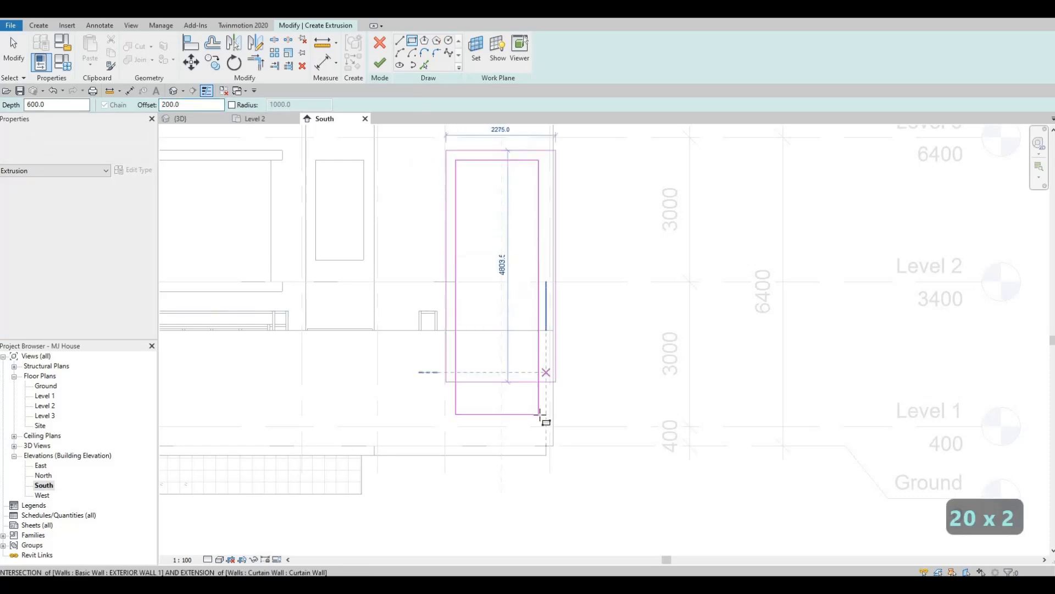
left_click(539, 414)
key("Escape")
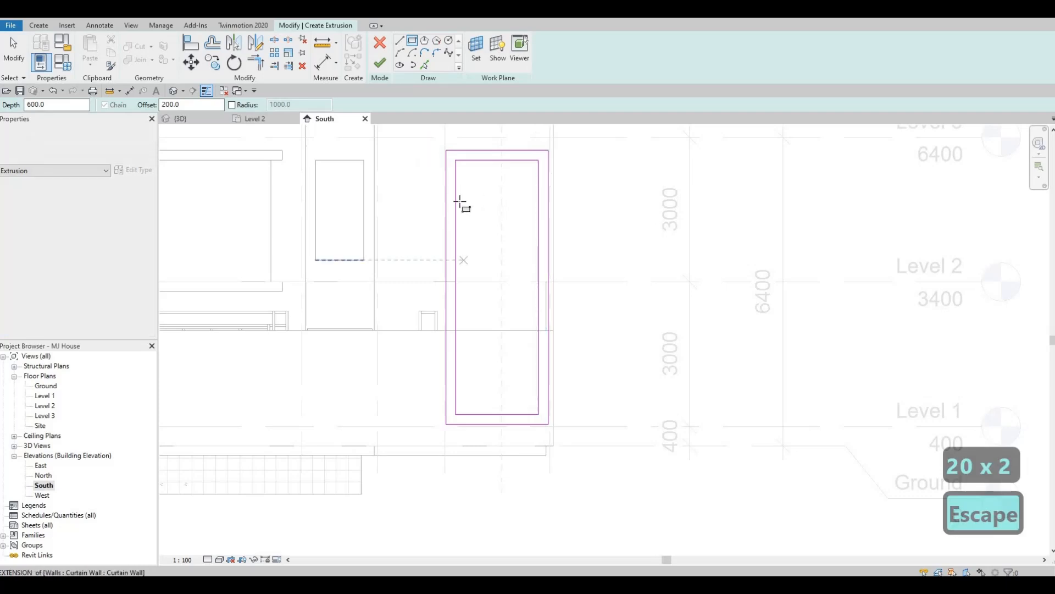
- Complete the 600 mm deep Glulam 28c extrusion around the tall window and view both frames in 3D from the front corner
scroll(443, 414, "down", 2)
middle_click_drag(443, 415, 478, 320)
scroll(492, 201, "down", 1)
middle_click_drag(492, 201, 562, 311)
scroll(505, 293, "up", 1)
key("Escape")
middle_click_drag(557, 392, 609, 387)
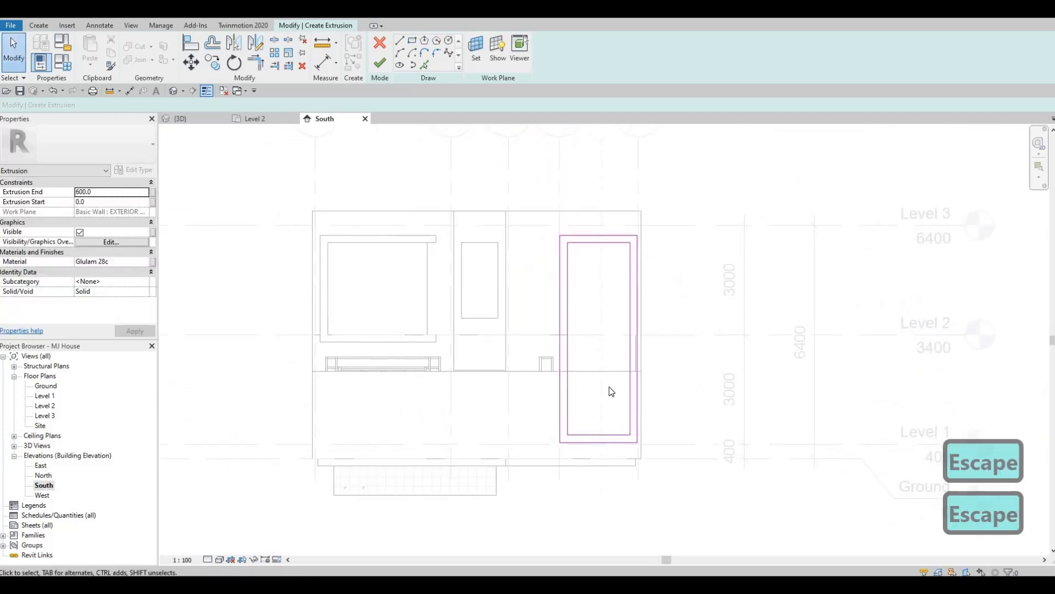
left_click(380, 62)
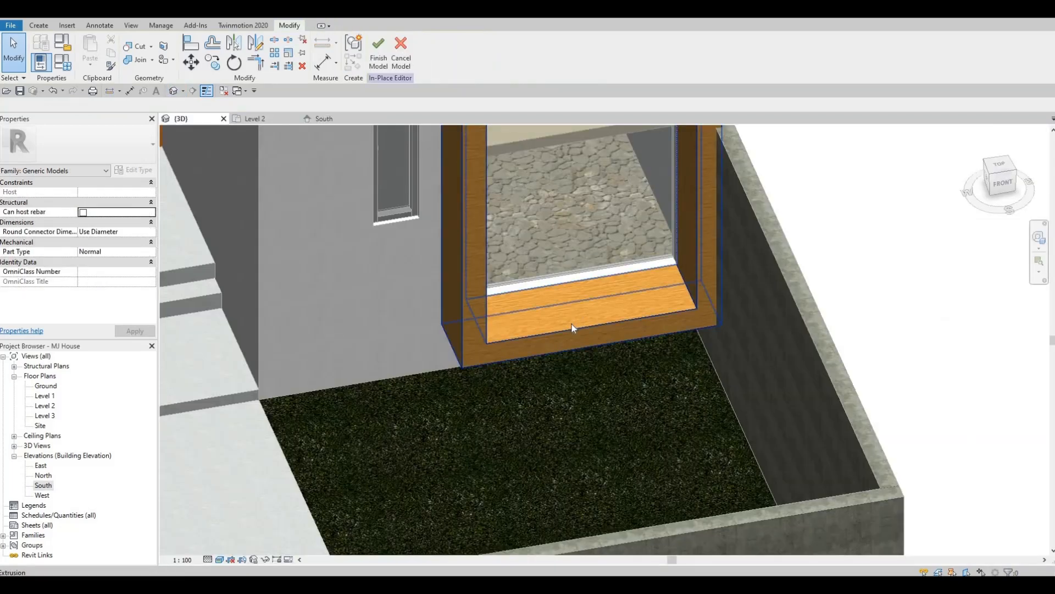
scroll(572, 324, "down", 4)
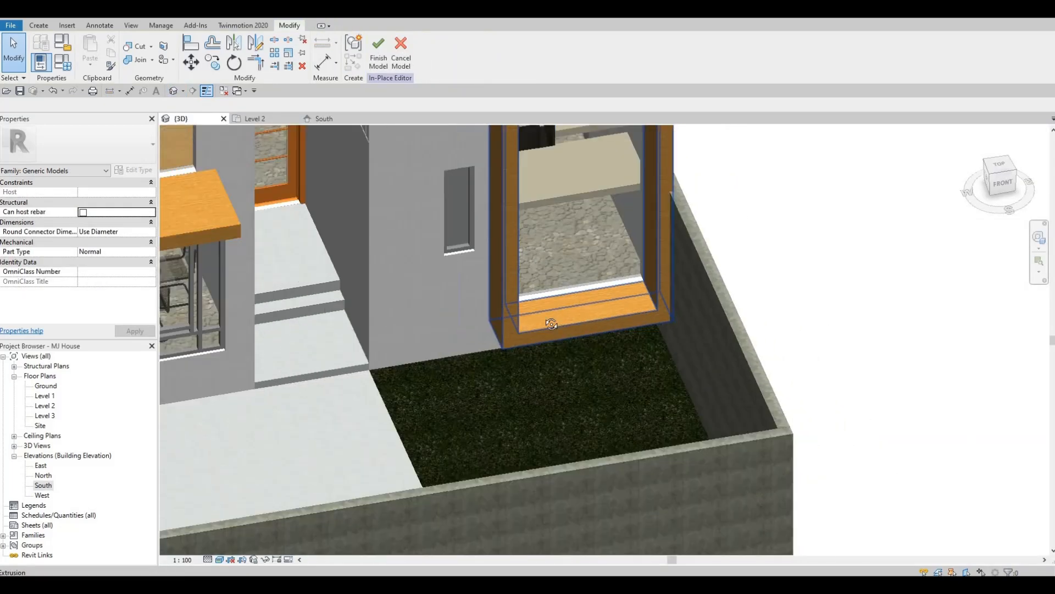
scroll(483, 283, "up", 2)
middle_click_drag(483, 283, 740, 246, "shift")
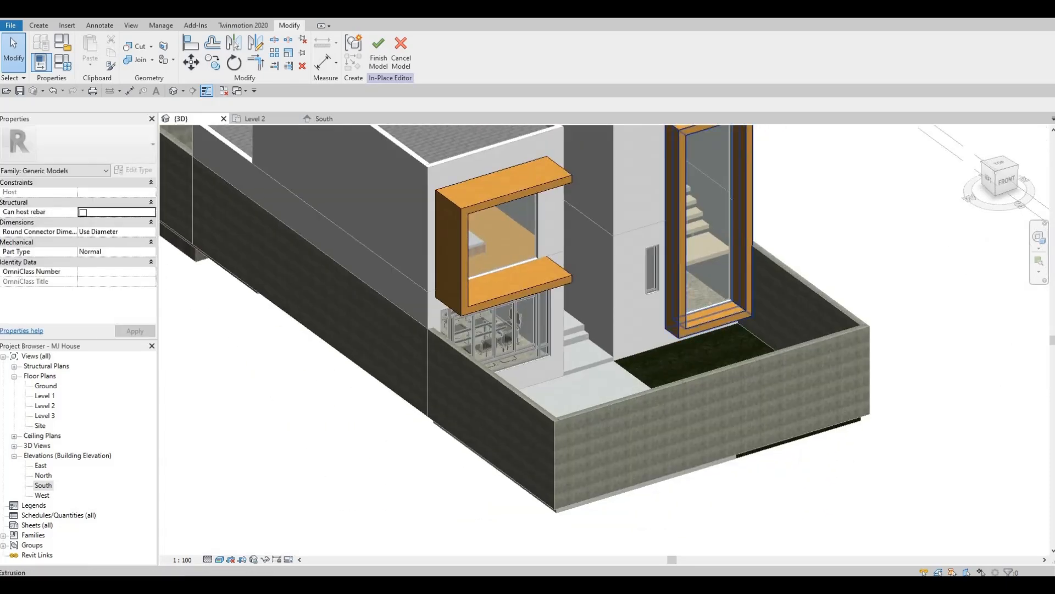
- Open the Level 1 floor plan and finish the in-place model there
double_click(45, 397)
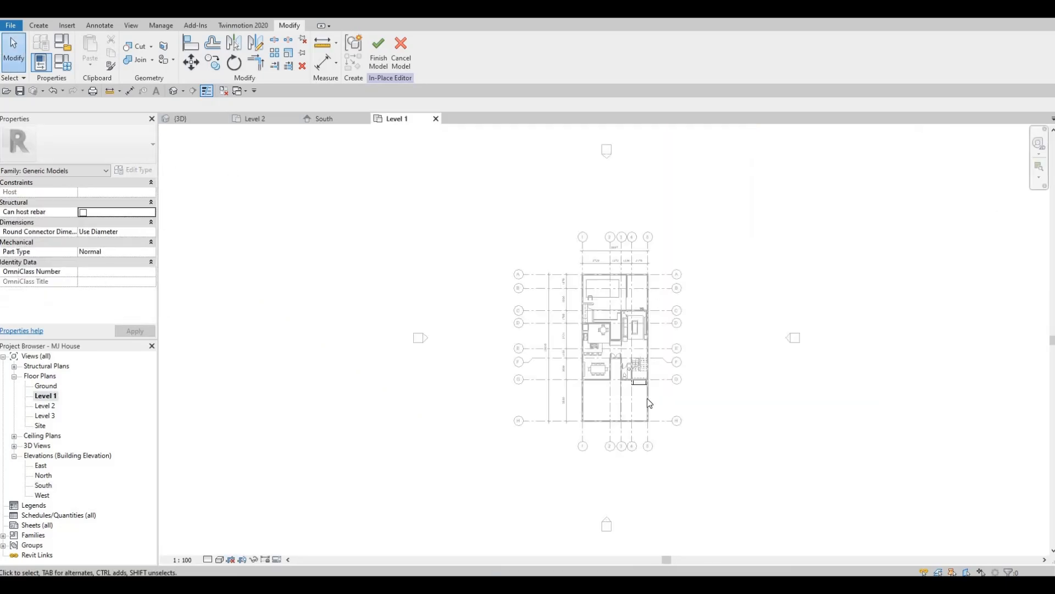
scroll(649, 402, "up", 10)
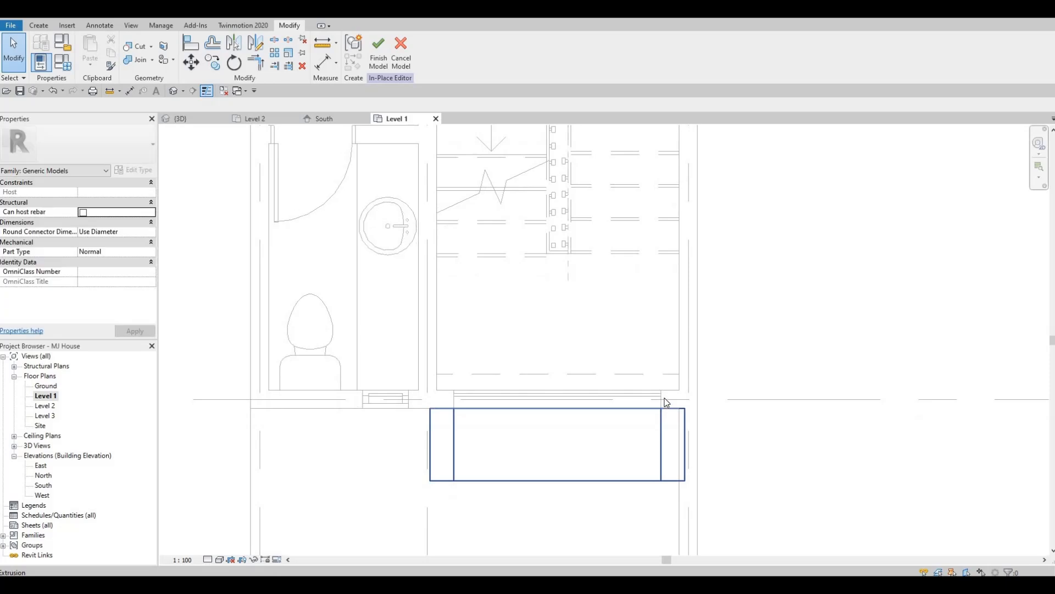
key("Escape")
key("Escape")
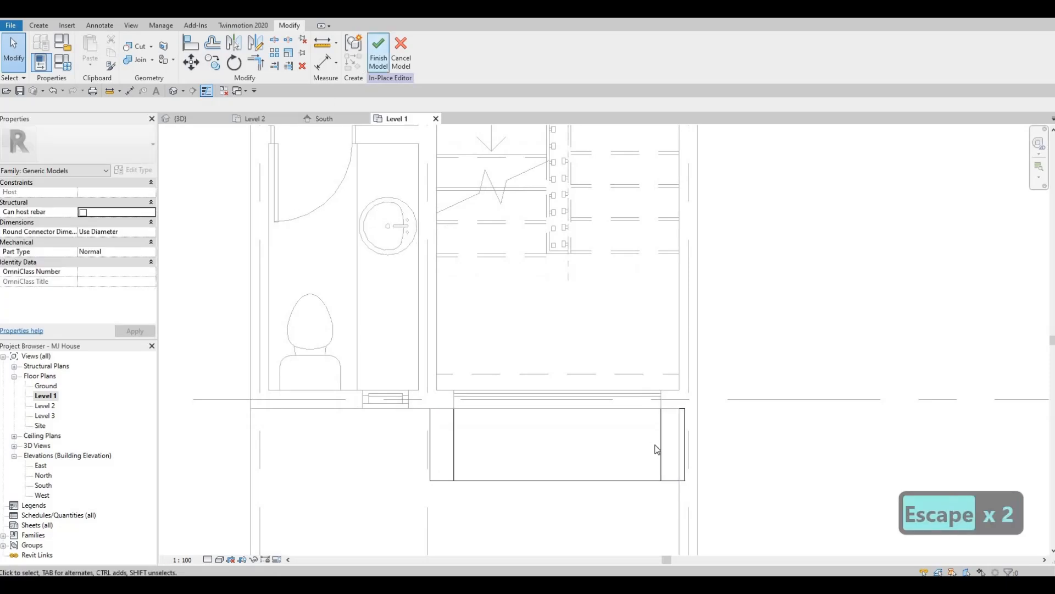
left_click(379, 52)
- Narrow the stair curtain wall in the Level 1 plan by pulling both of its ends slightly inward
key("Escape")
scroll(657, 446, "up", 3)
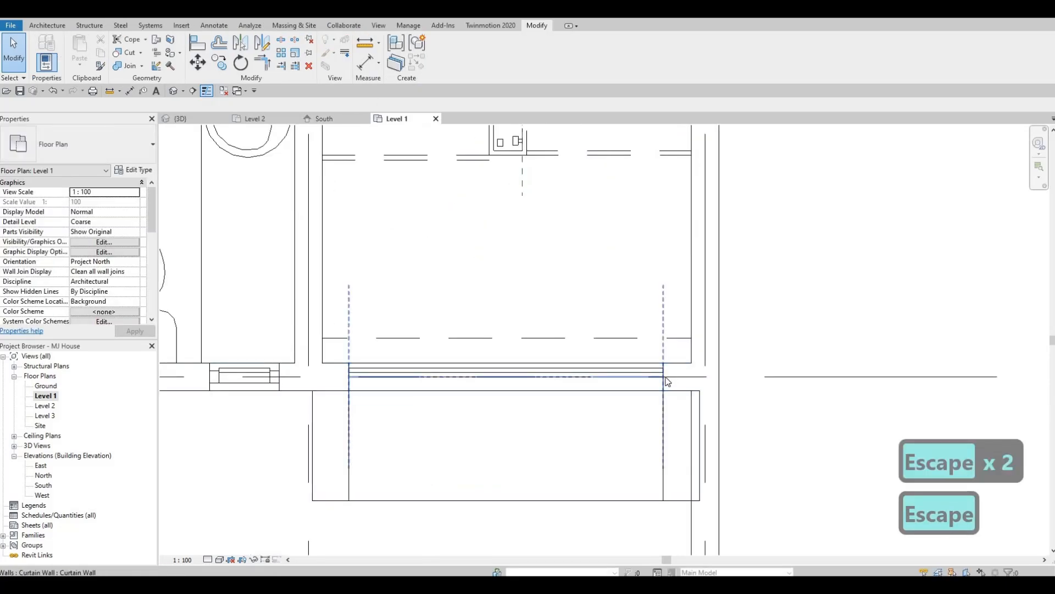
left_click(665, 378)
left_click_drag(659, 377, 649, 377)
left_click_drag(348, 376, 363, 377)
key("Escape")
key("Escape")
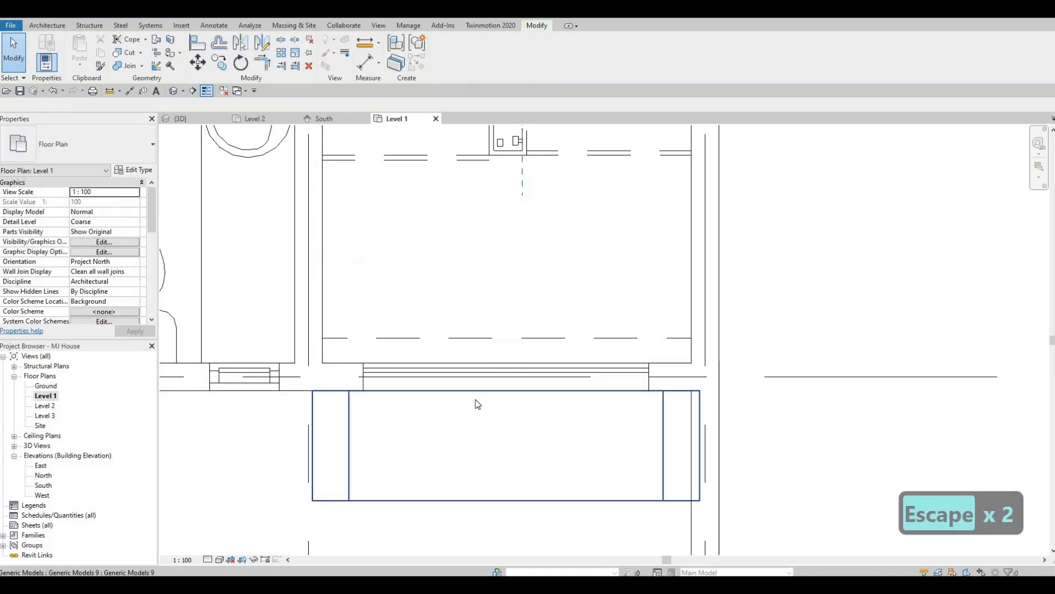
- Open the South elevation and edit the Glulam window frames in place, focusing on the tall stair window frame
left_click(328, 116)
key("F1")
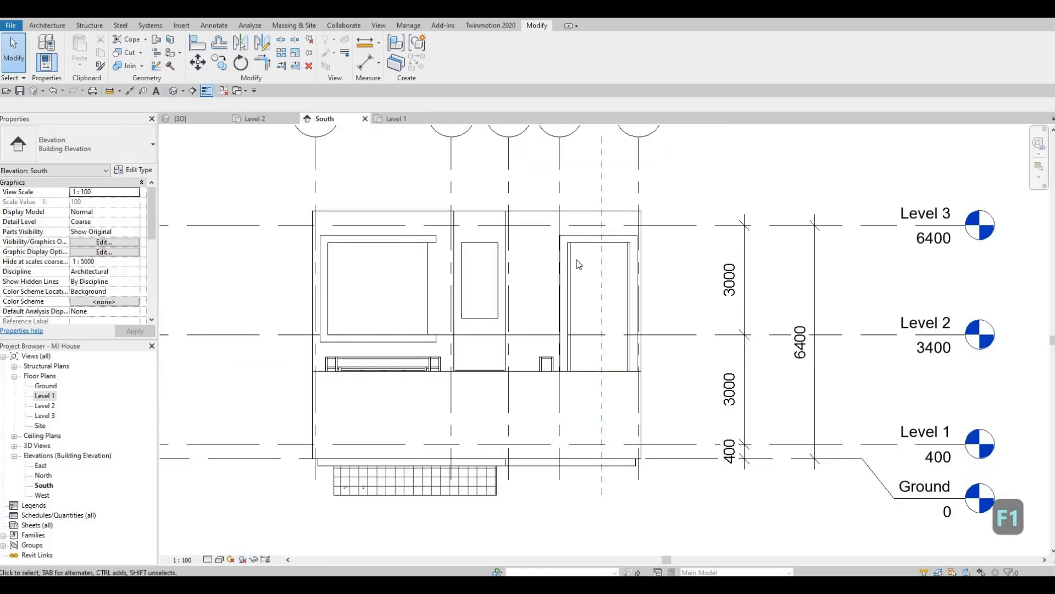
left_click(330, 237)
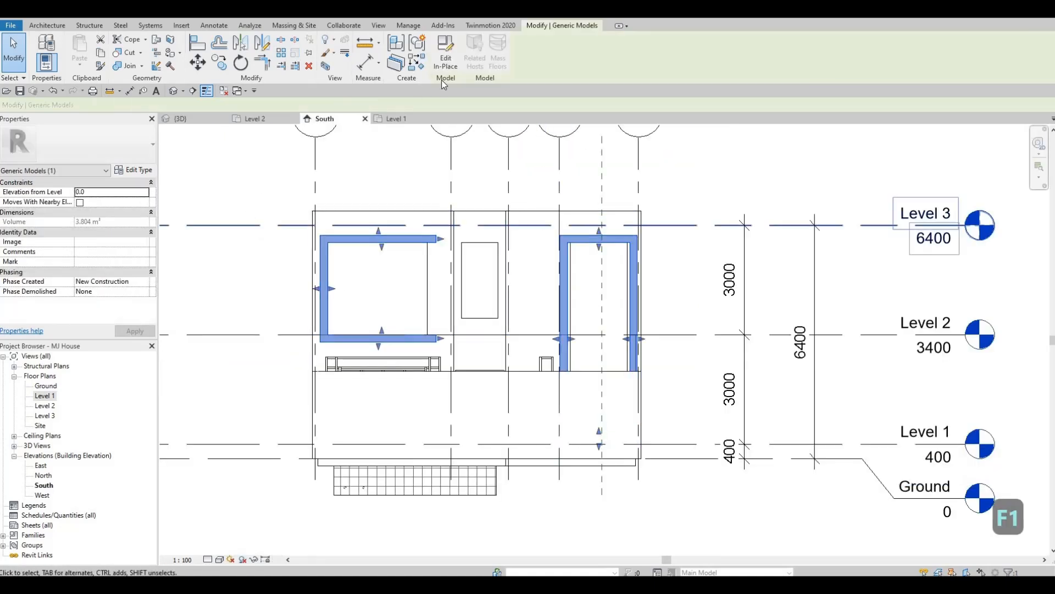
double_click(634, 320)
scroll(572, 328, "up", 5)
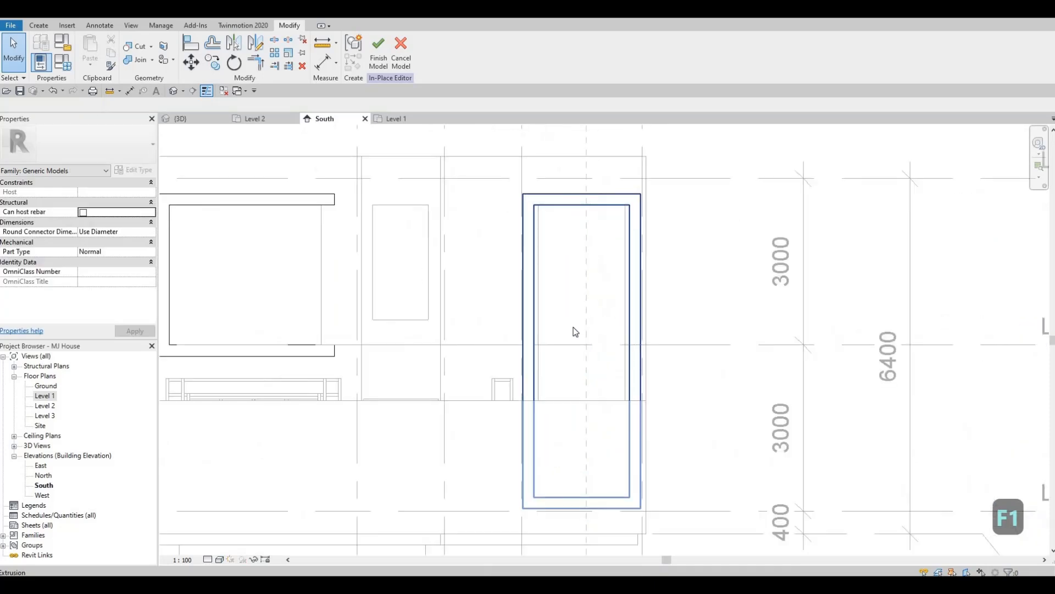
key("Escape")
key("Escape")
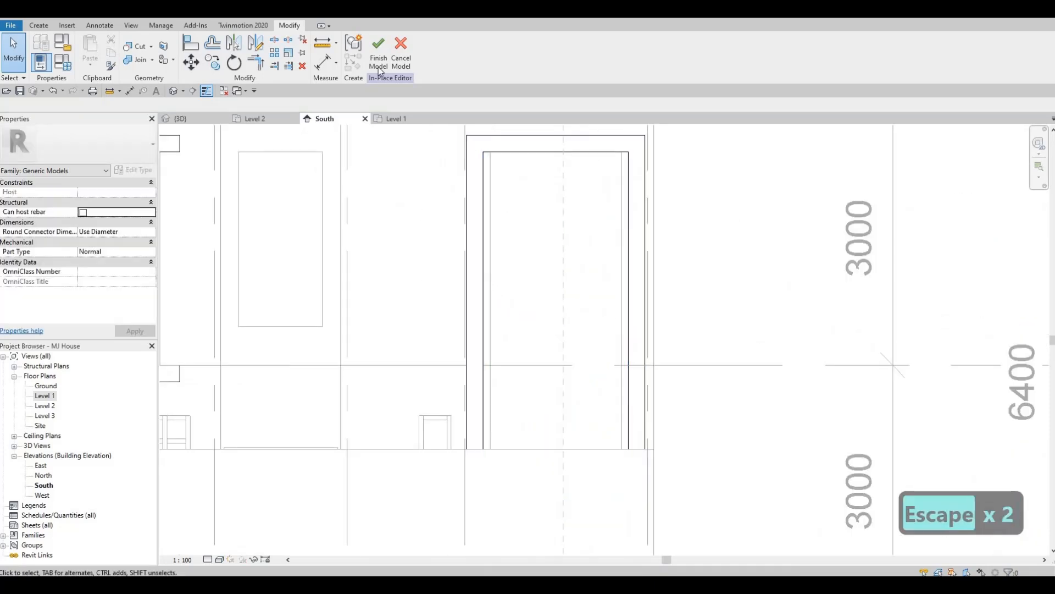
- Edit the tall frame's extrusion sketch and move both inner vertical lines inward onto the narrowed window's edges
left_click(485, 276)
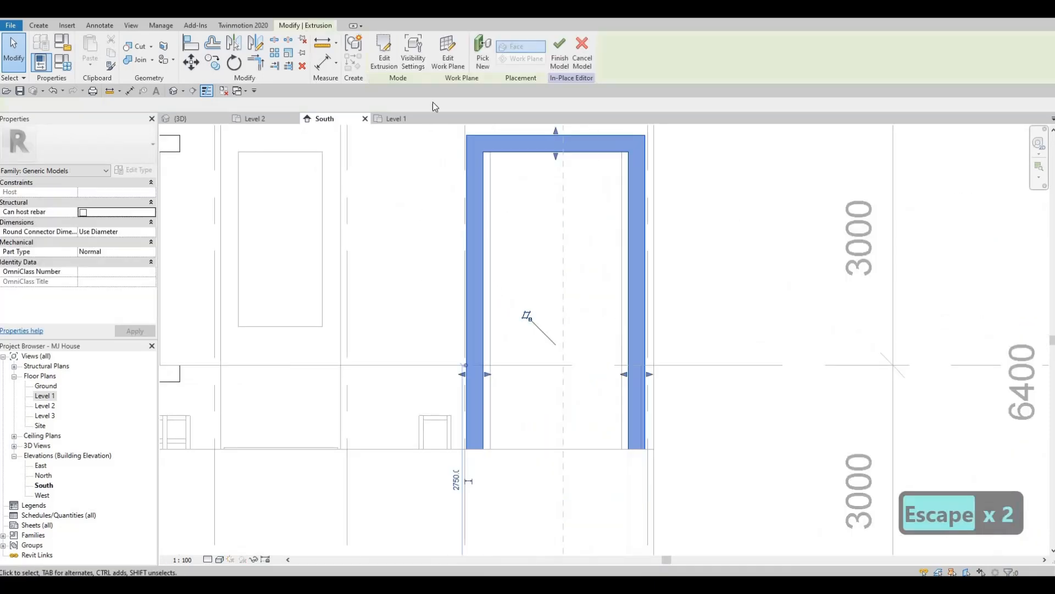
left_click(489, 221)
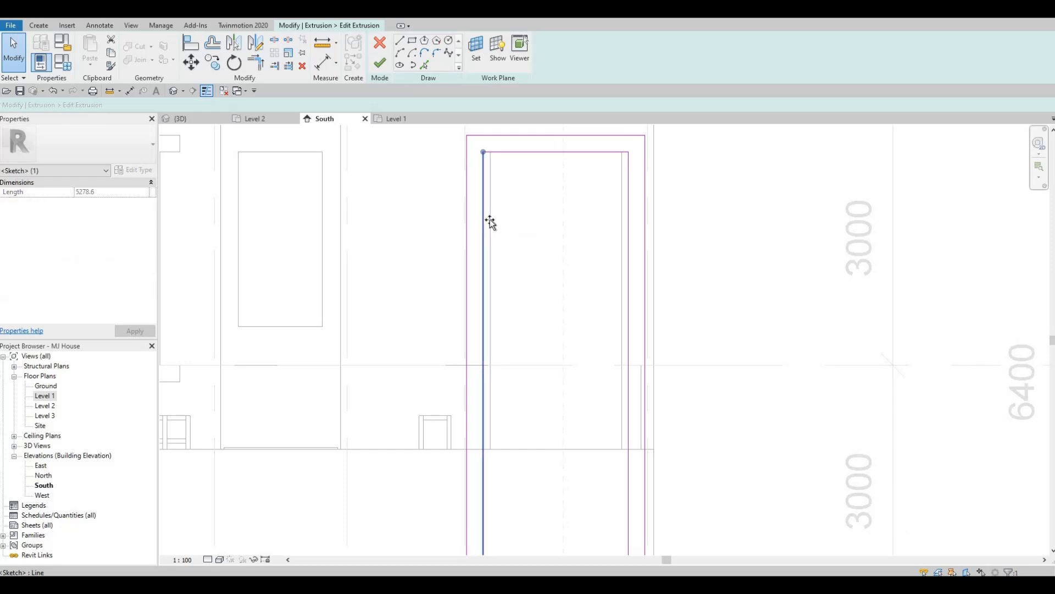
left_click(629, 198)
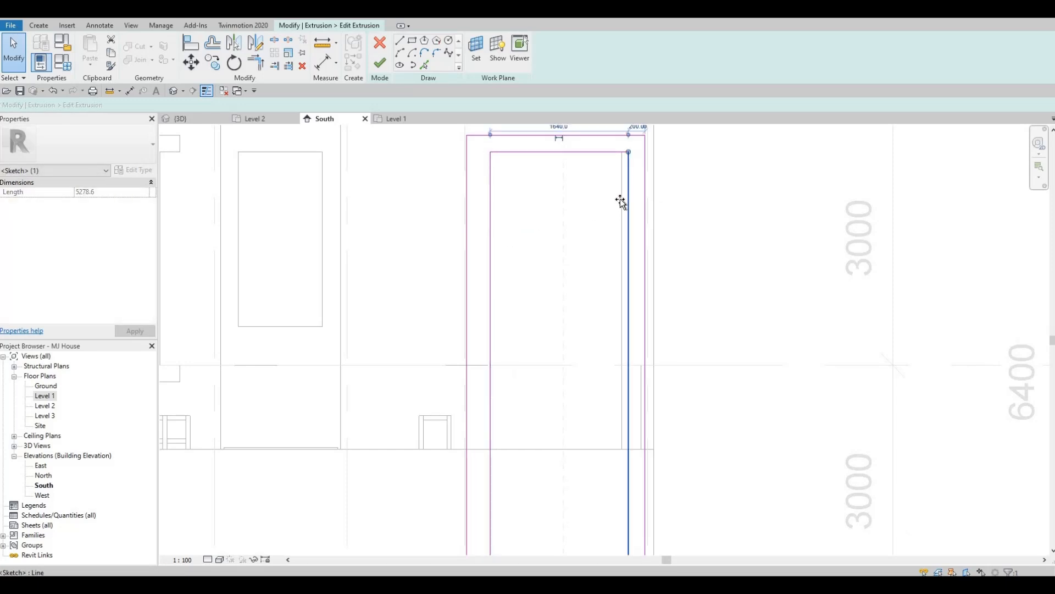
mouse_move(621, 199)
left_mouse_down()
mouse_move(623, 189)
mouse_move(615, 196)
left_mouse_up()
middle_click_drag(620, 159, 600, 199)
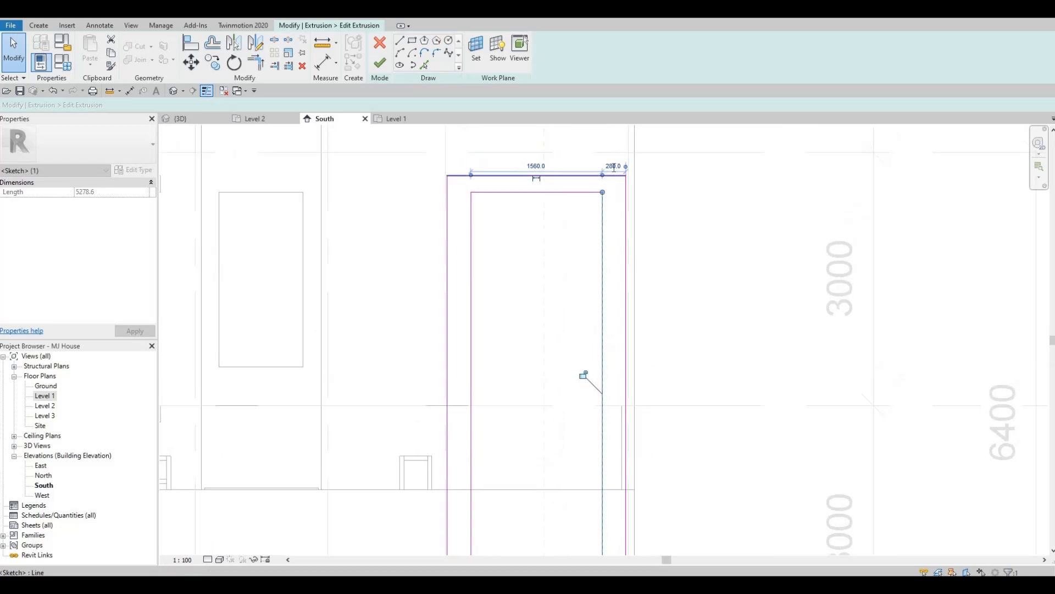
left_click(614, 167)
type("800")
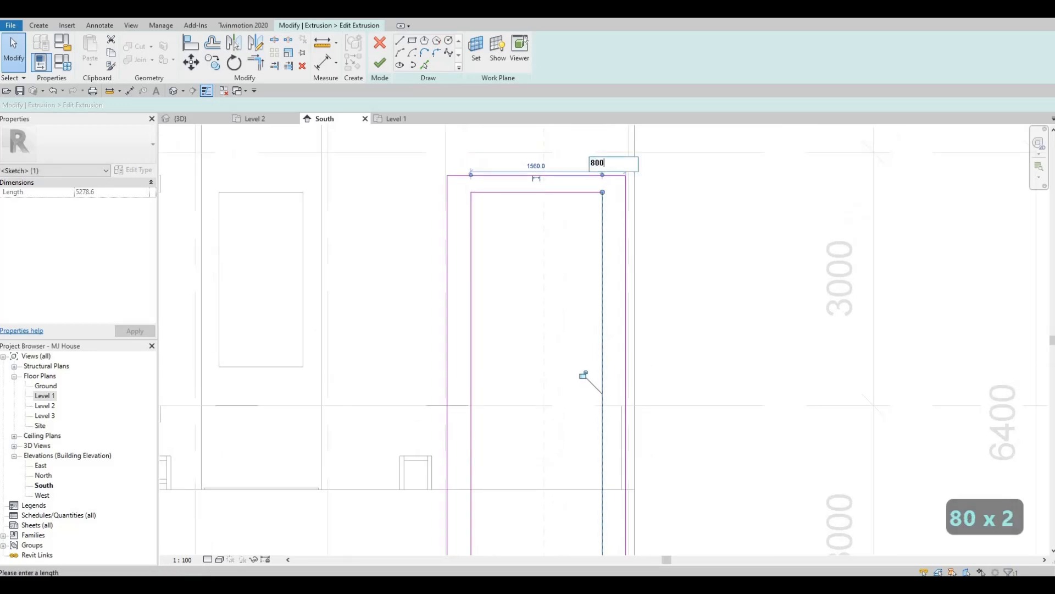
key("BackSpace")
key("BackSpace")
type("20")
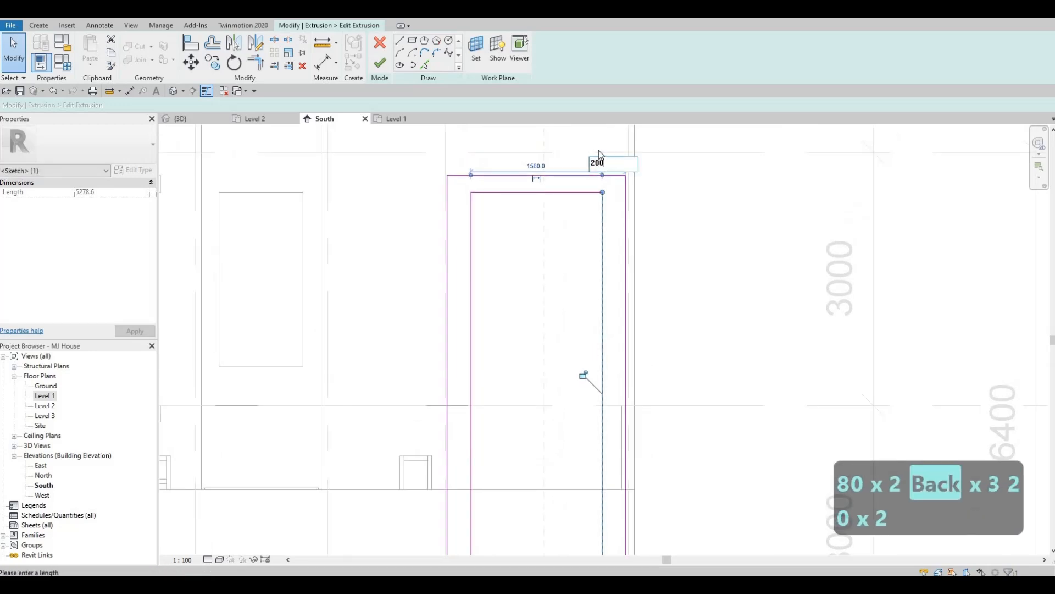
type("0")
key("Escape")
key("Escape")
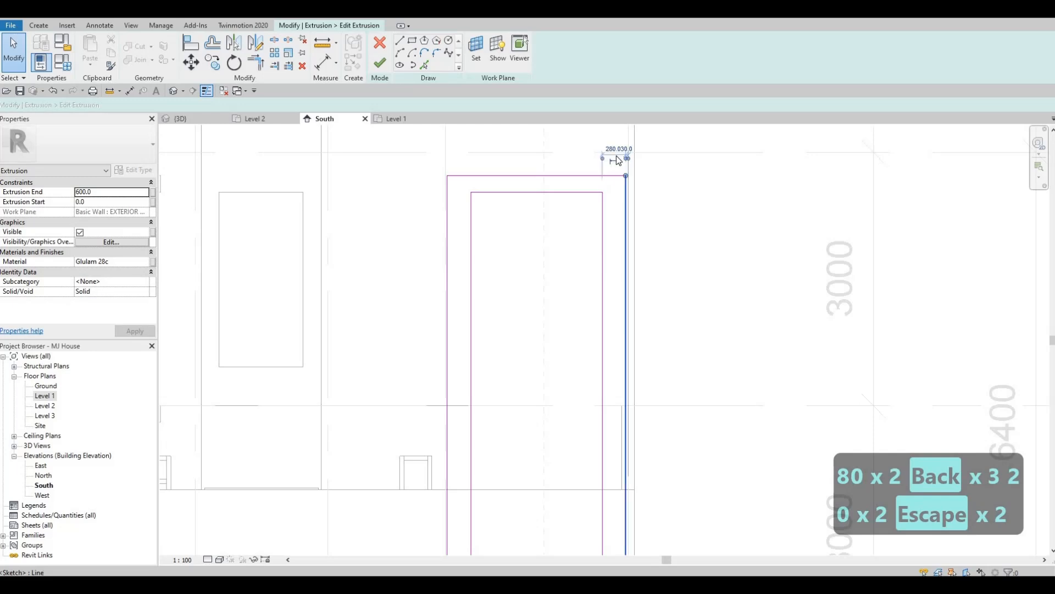
- Set the tall frame's outer right sketch line 200 mm from the inner right line
left_click(618, 160)
type("200")
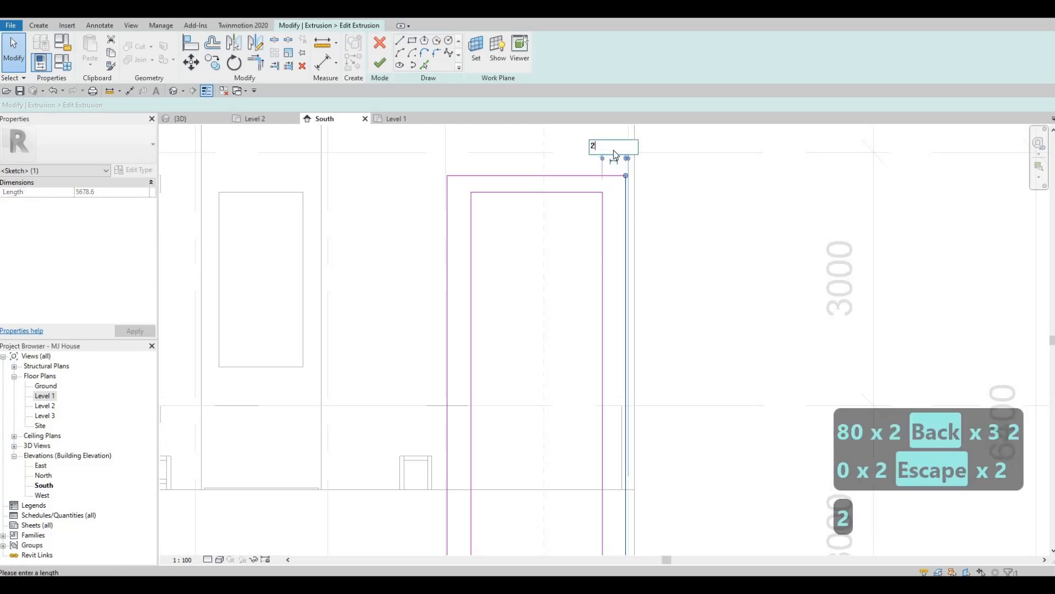
key("Return")
key("Escape")
key("Escape")
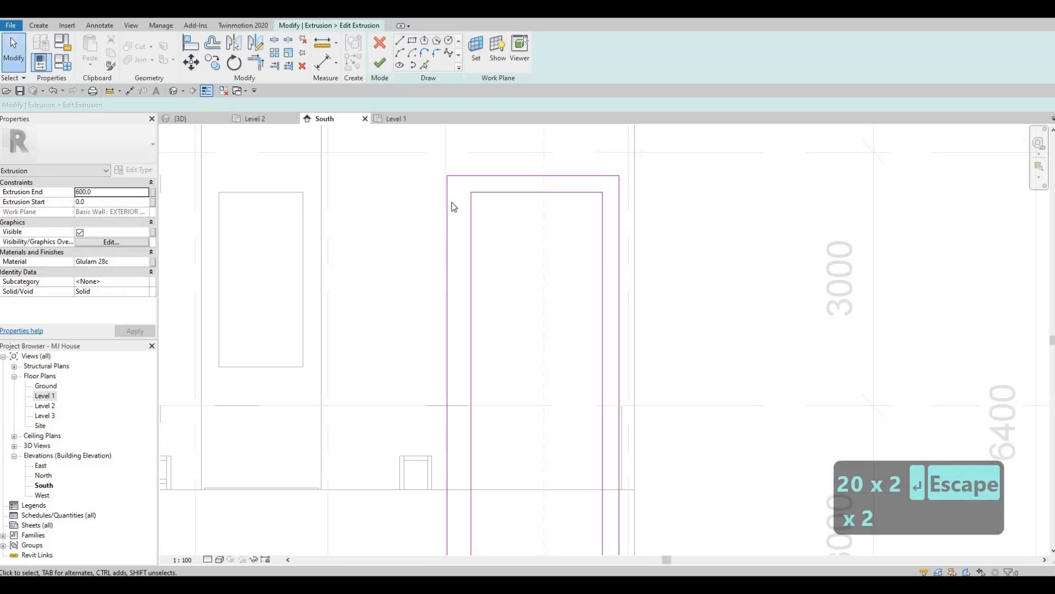
- Dimension the tall frame's outer left sketch line against the inner left line and set that spacing to 200 mm
left_click(446, 209)
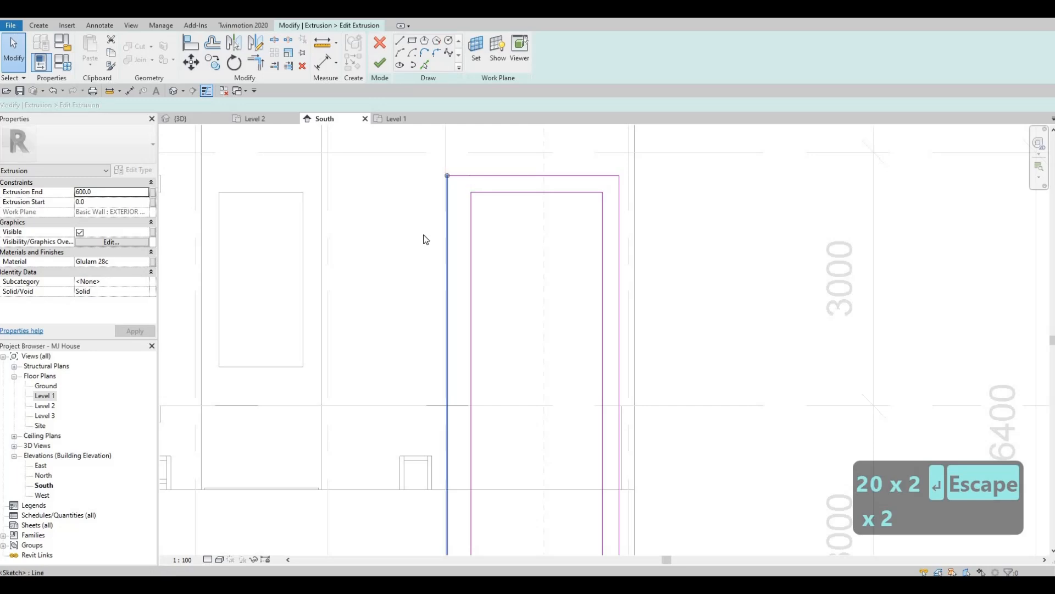
middle_click_drag(463, 463, 471, 344)
scroll(439, 343, "down", 2)
middle_click_drag(414, 443, 414, 317)
scroll(413, 320, "up", 2)
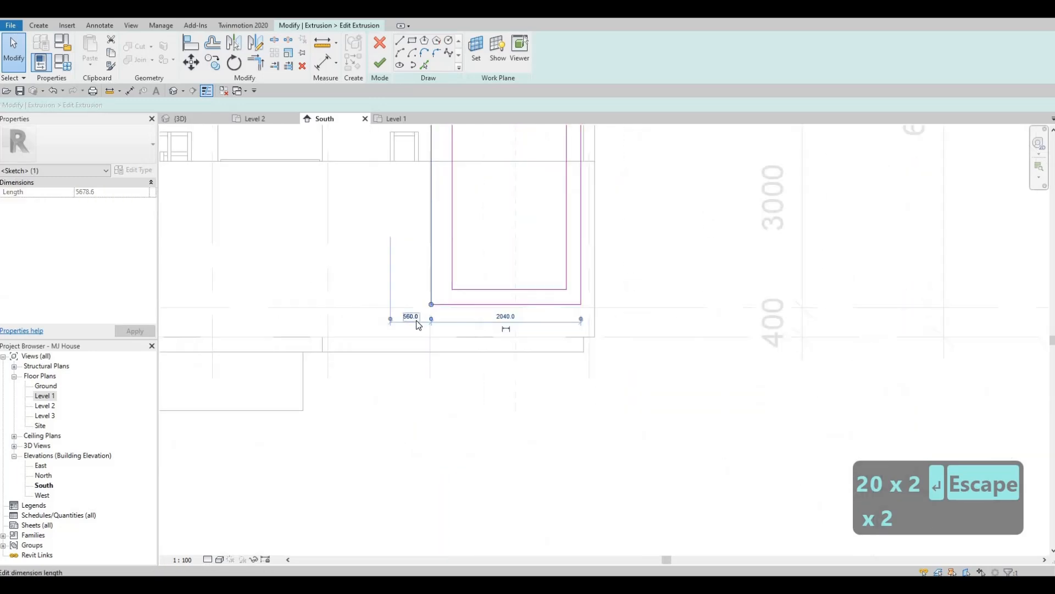
left_click(416, 320)
key("Escape")
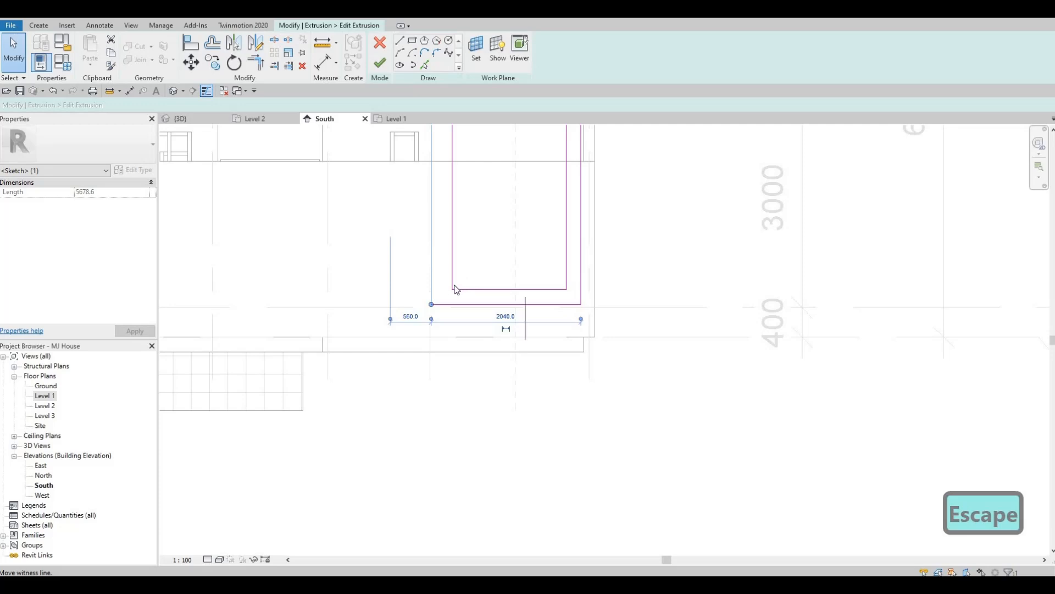
left_click_drag(442, 317, 442, 317)
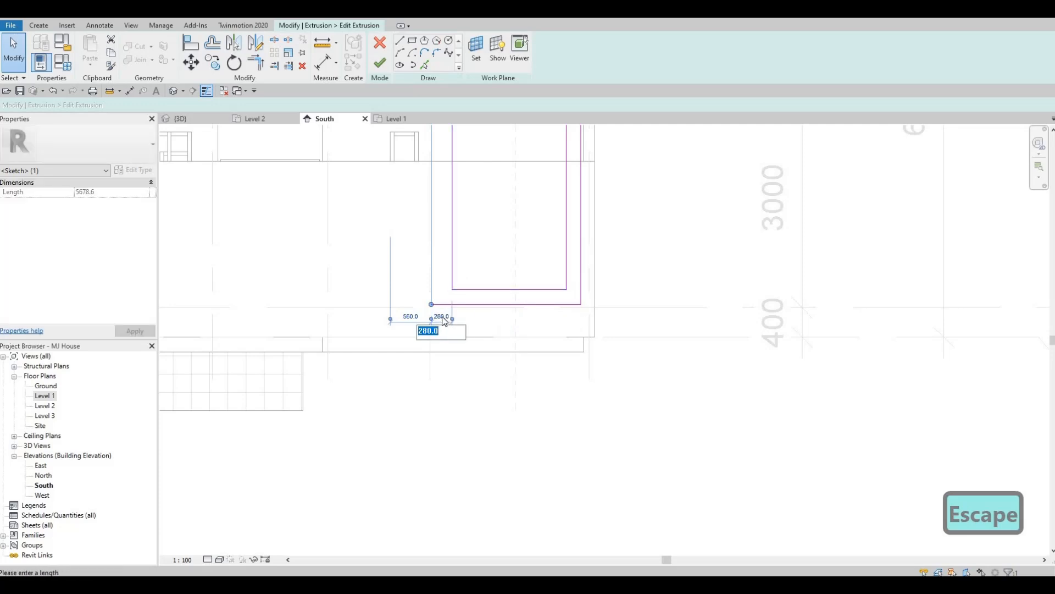
type("200")
key("Return")
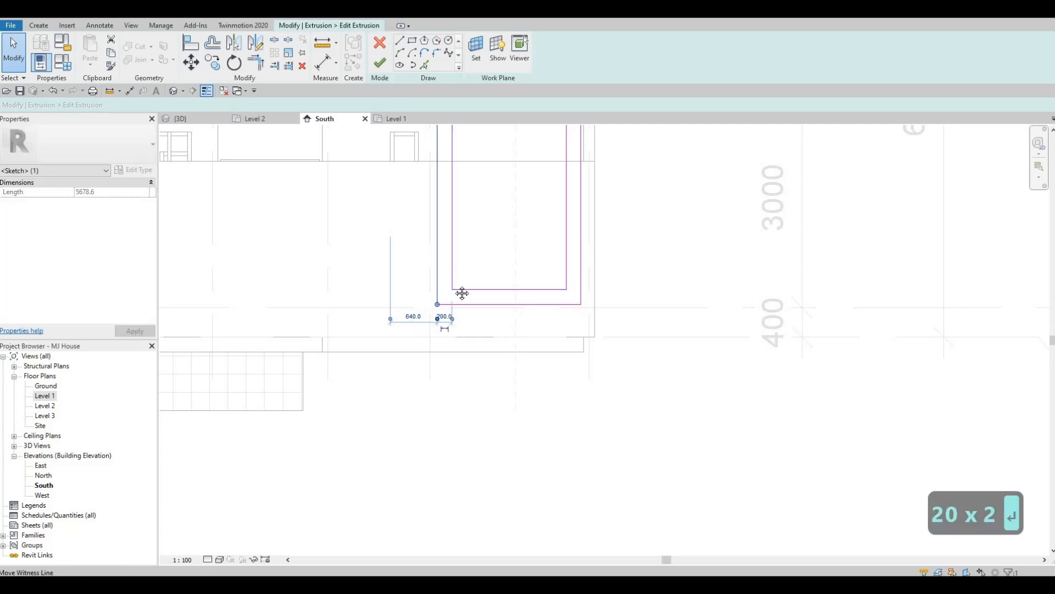
key("Escape")
key("Escape")
- Finish the tall frame's extrusion sketch and complete the in-place model
scroll(453, 230, "down", 1)
scroll(434, 235, "down", 4)
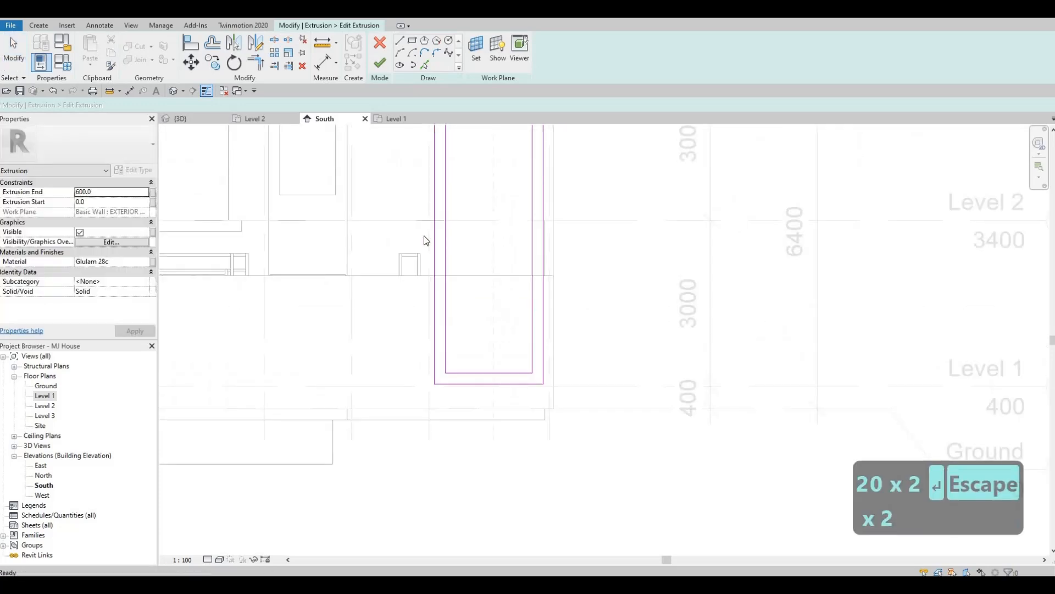
left_click(380, 64)
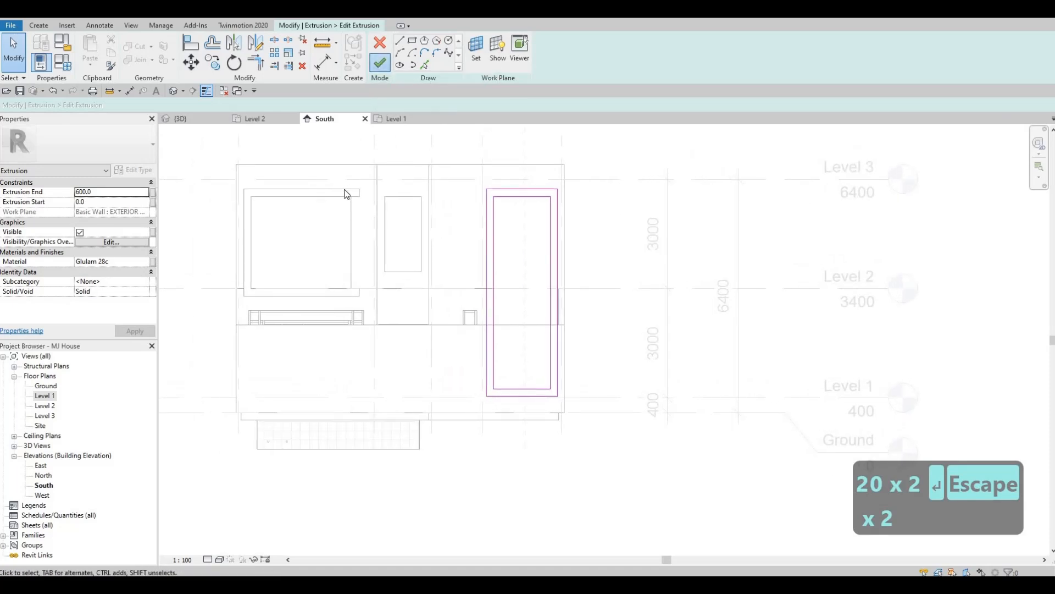
key("Escape")
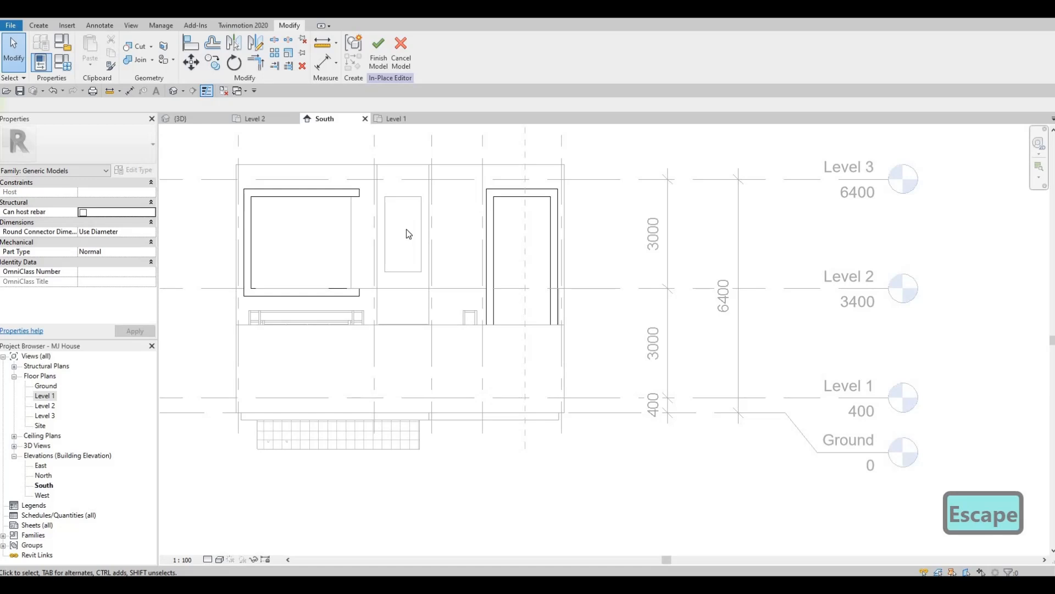
scroll(480, 254, "down", 1)
mouse_move(459, 284)
middle_mouse_down()
mouse_move(480, 254)
mouse_move(446, 290)
middle_mouse_up()
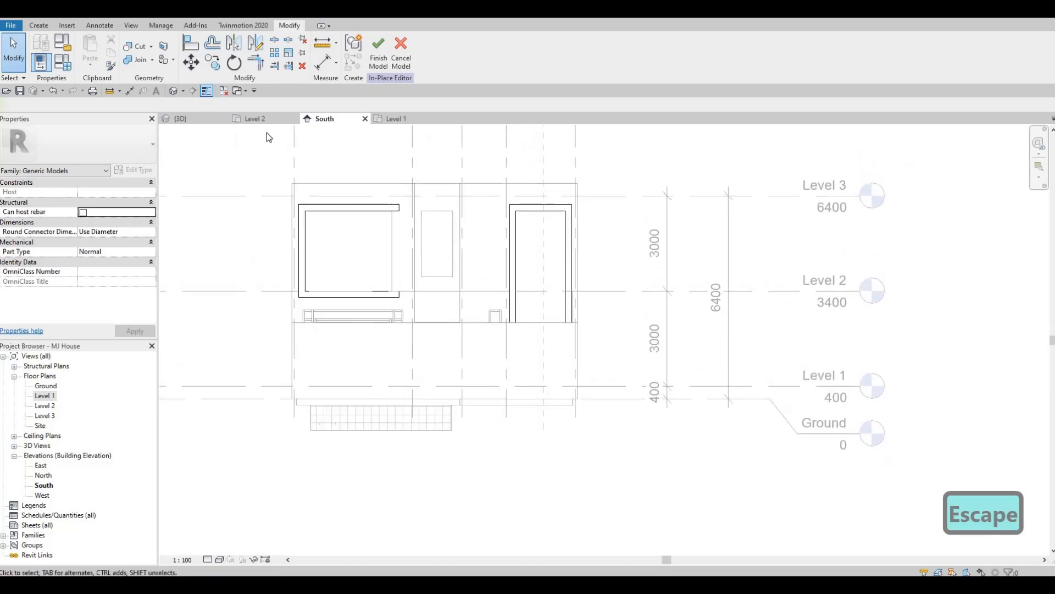
left_click(378, 52)
- Inspect the updated frames in 3D from the front and around to the rear facade, and open the North elevation
left_click(200, 116)
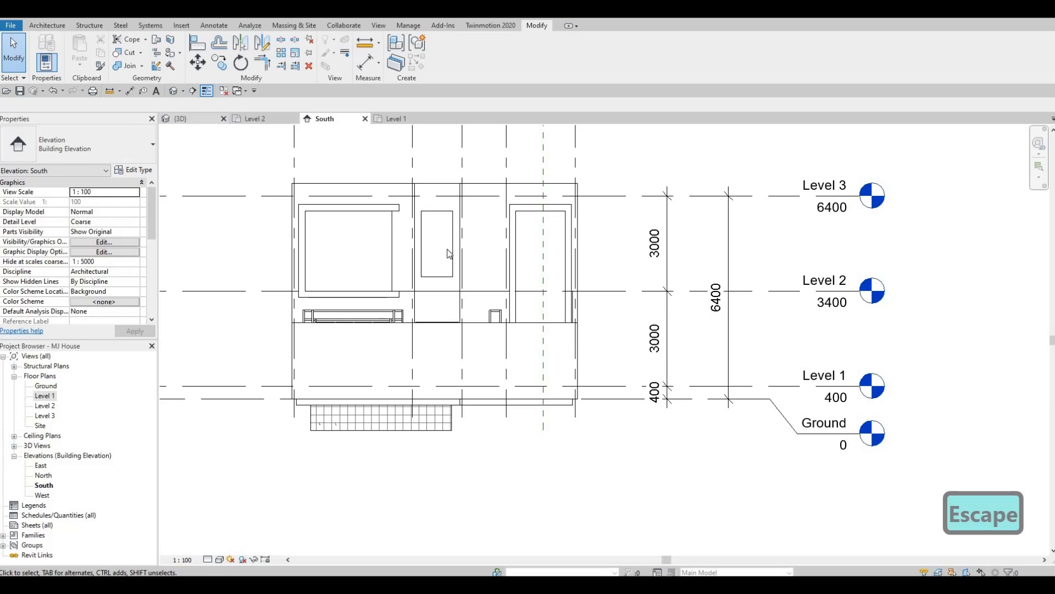
middle_click_drag(479, 280, 457, 311, "shift")
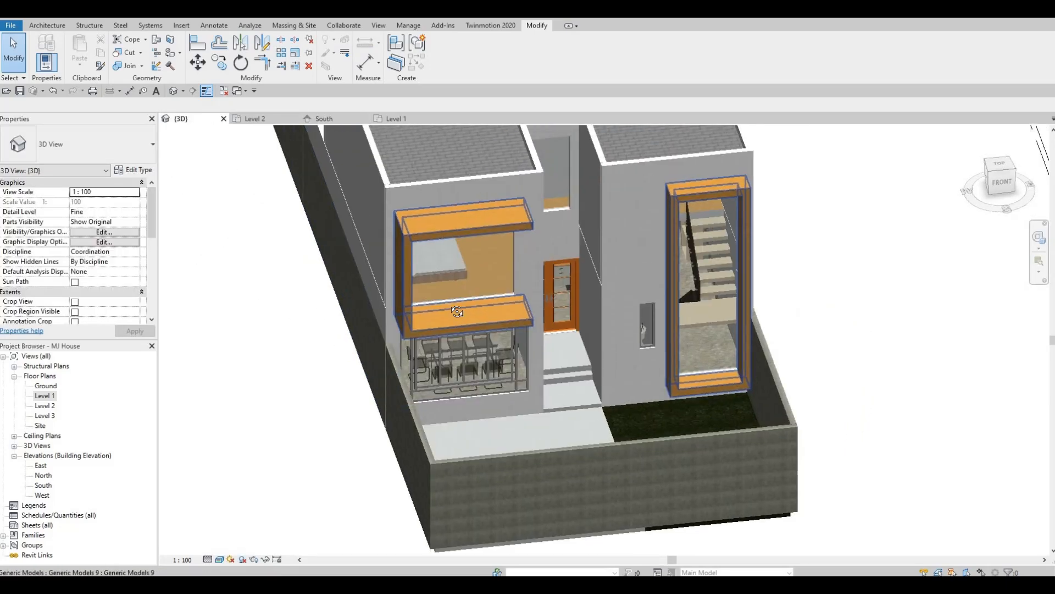
middle_click_drag(467, 266, 453, 240, "shift")
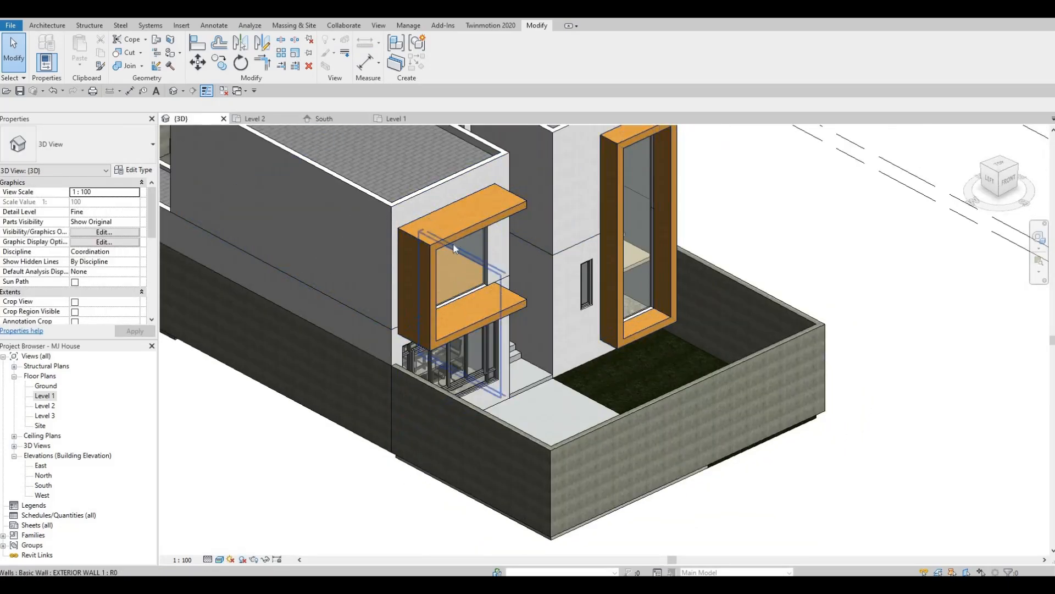
scroll(427, 285, "down", 3)
middle_click_drag(428, 286, 223, 415, "shift")
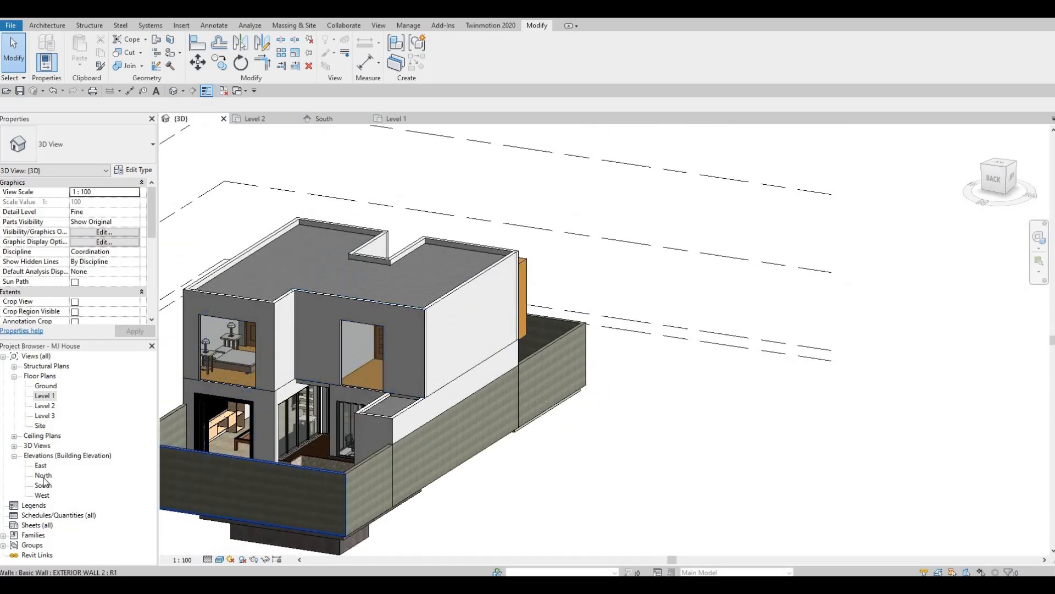
middle_click_drag(491, 203, 351, 196)
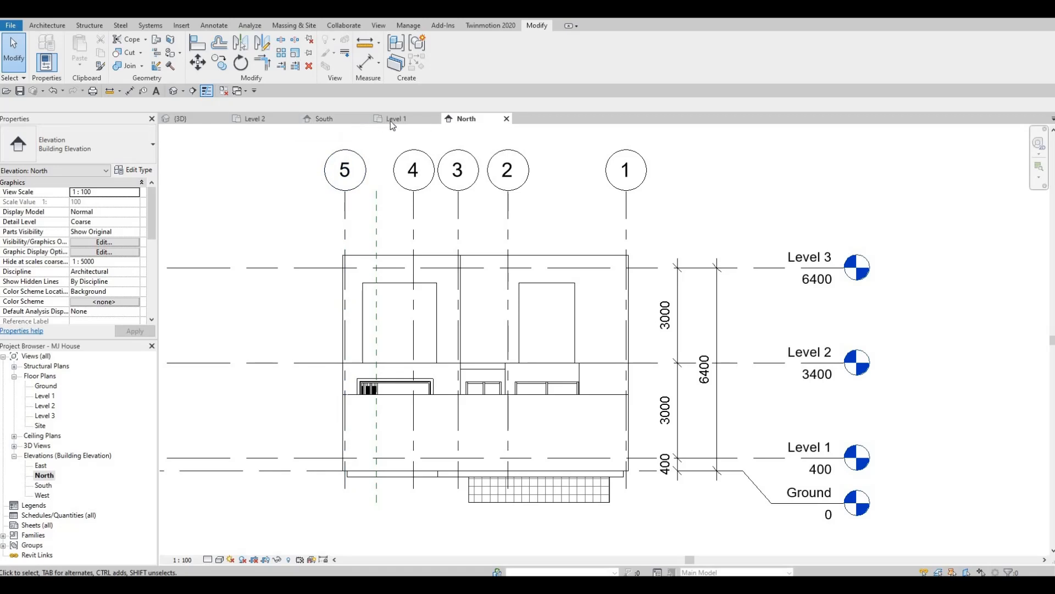
- Reopen the Glulam frames for in-place editing from the South elevation and switch to the North elevation
left_click(324, 118)
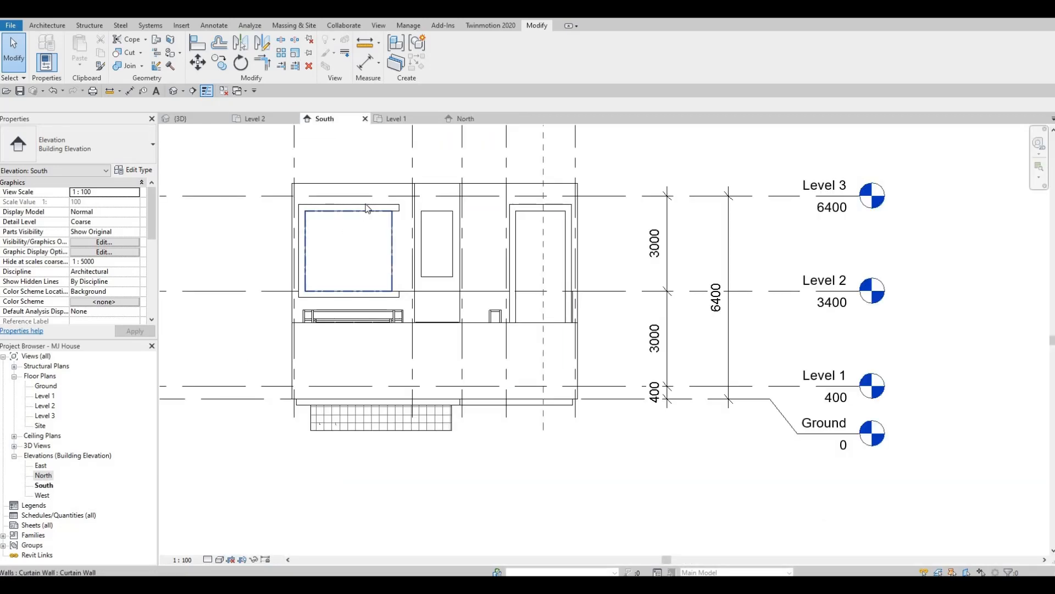
left_click(365, 213)
key("Escape")
left_click(358, 206)
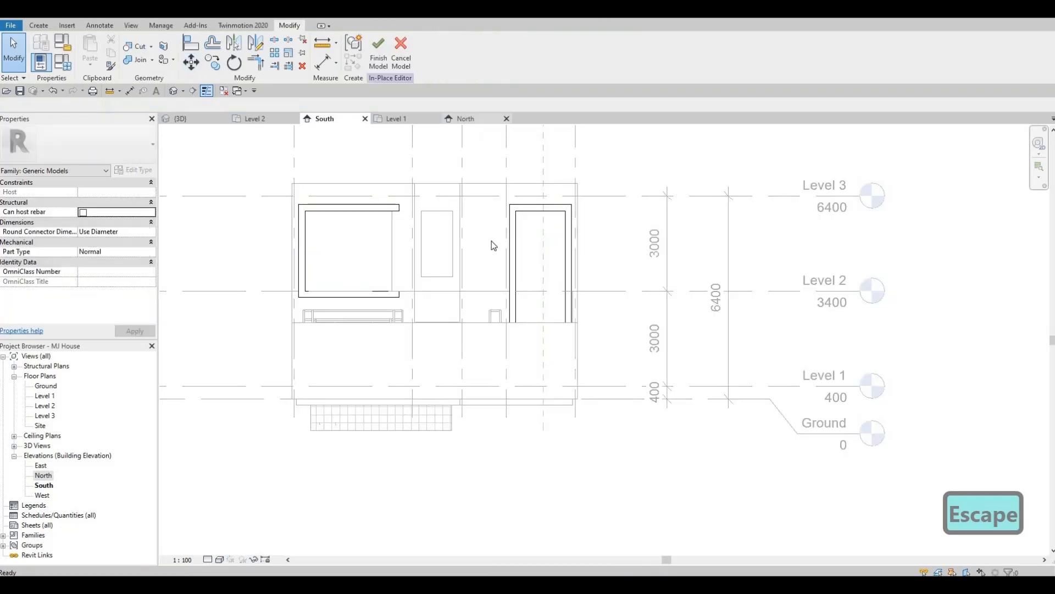
left_click(466, 118)
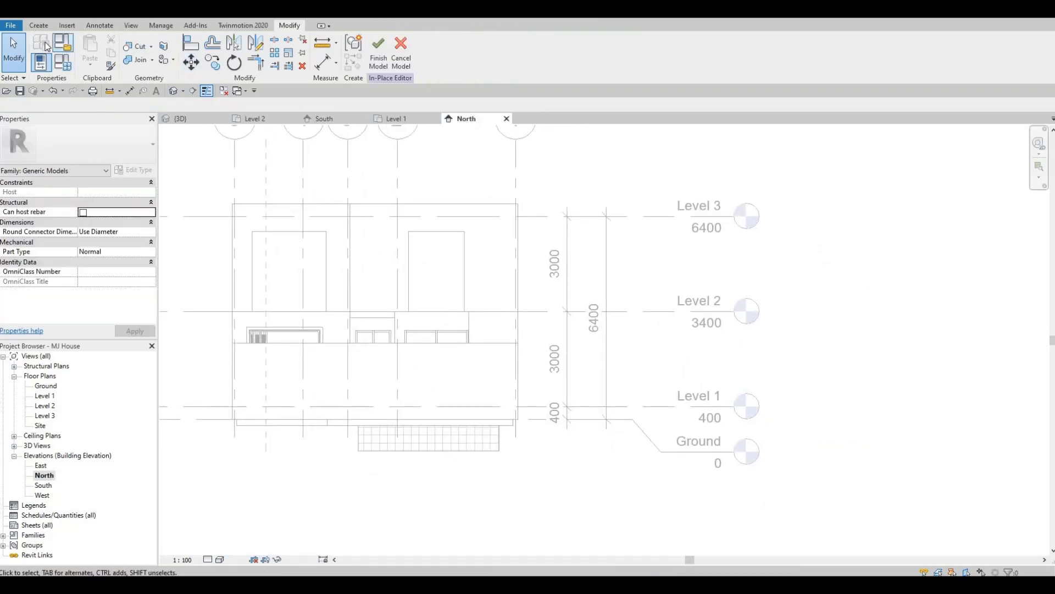
- Start an extrusion on the rear exterior wall's plane and sketch a rectangle about 2320 mm wide around the left upper window down to Level 2
left_click(38, 26)
left_click(92, 49)
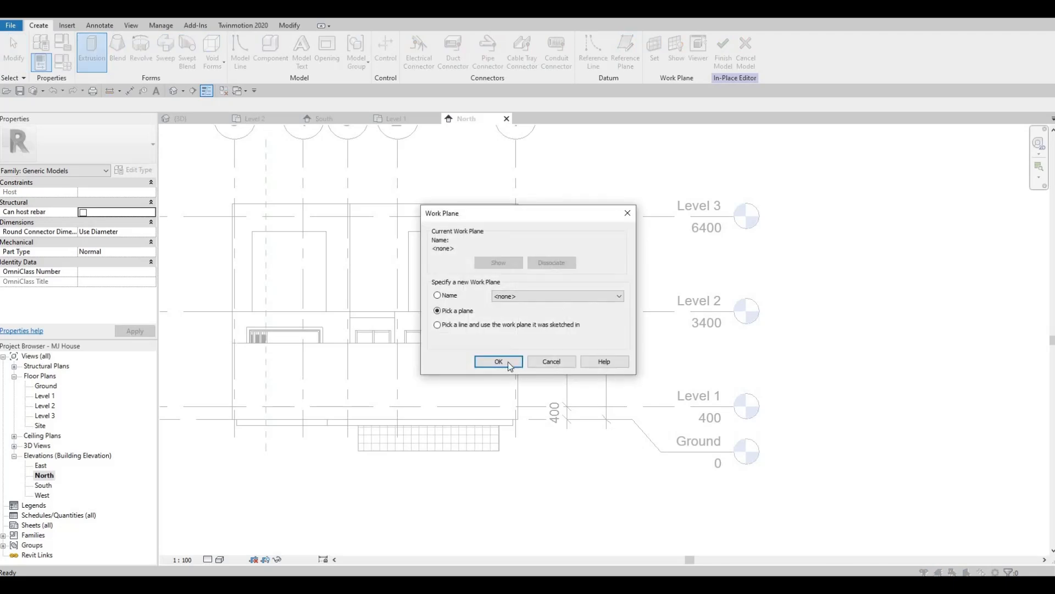
key("Return")
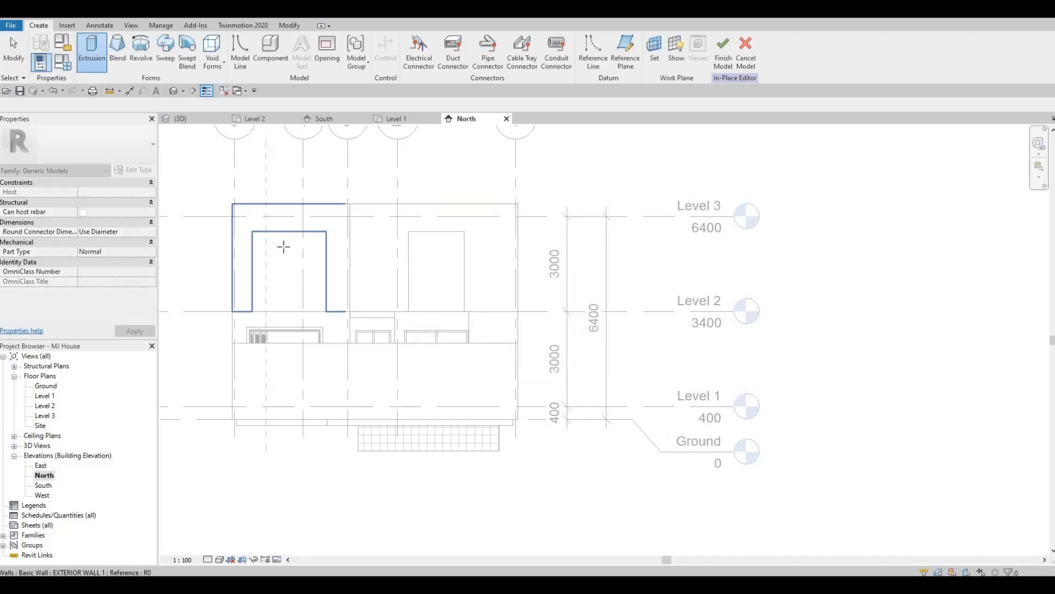
left_click(282, 236)
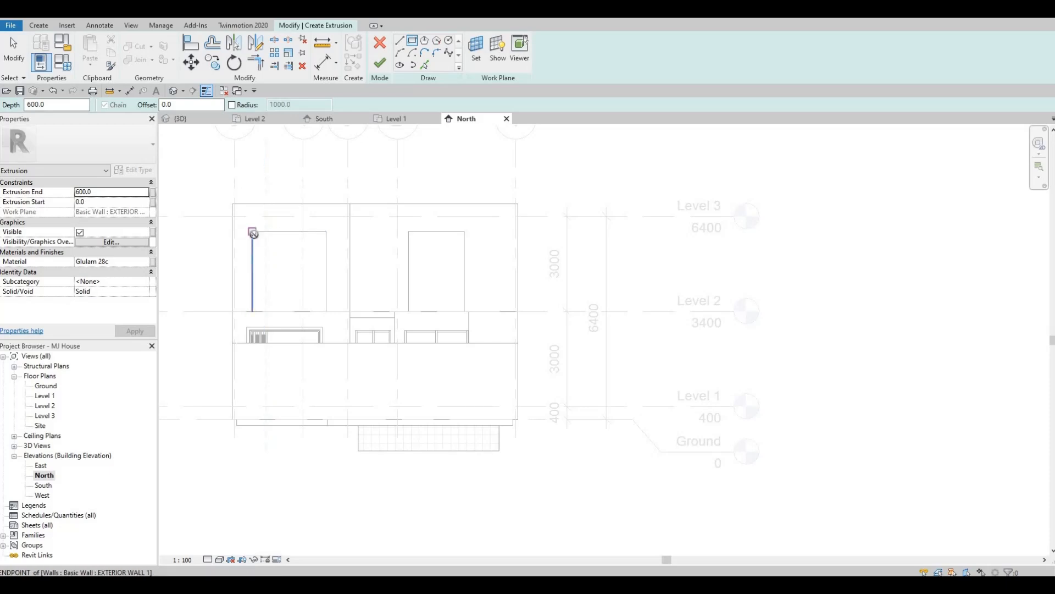
left_click(253, 234)
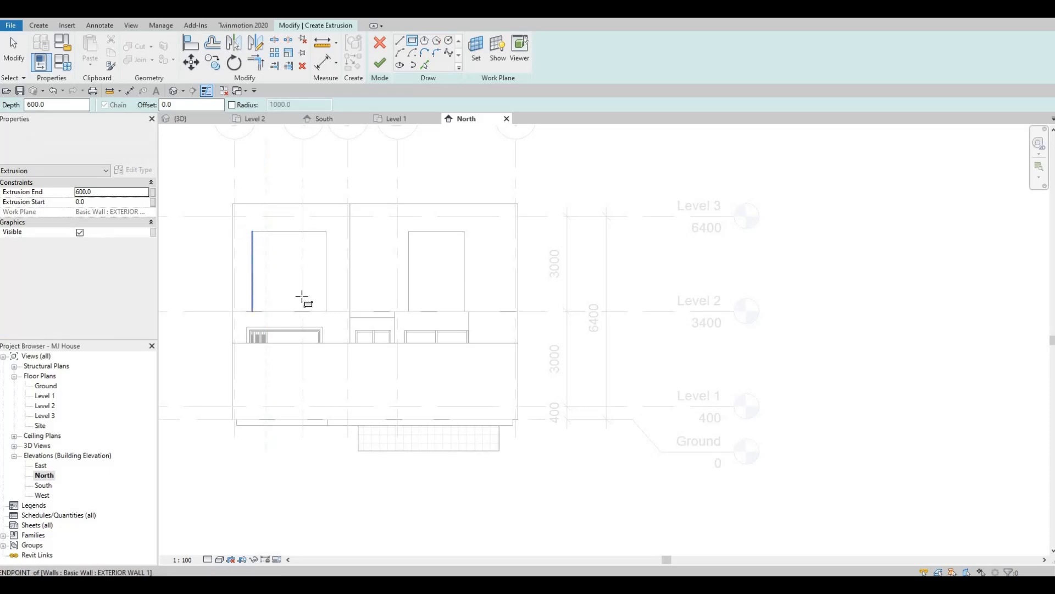
left_click(327, 315)
key("Escape")
- Move the sketched rectangle's right side onto the left upper window's edge for a width of about 2320 mm
key("Escape")
scroll(337, 259, "up", 4)
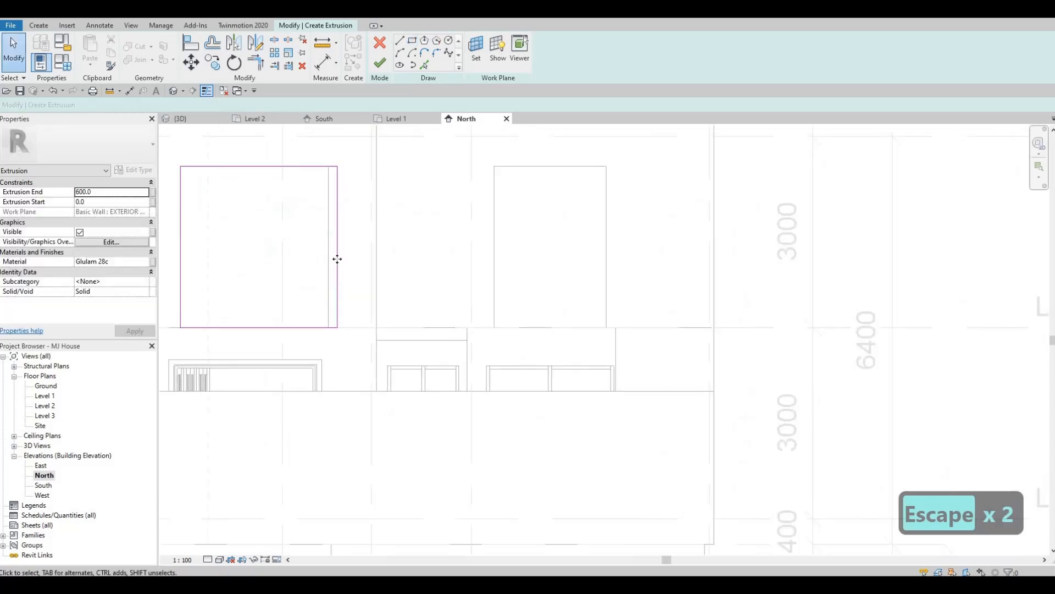
key("Escape")
left_click(337, 257)
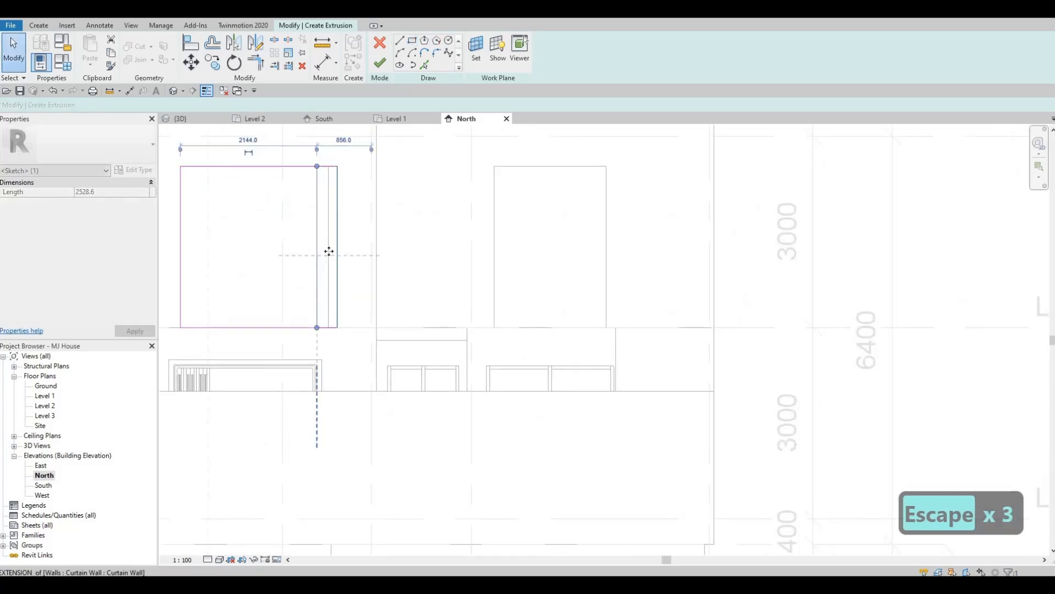
key("Escape")
key("Escape")
middle_click_drag(341, 209, 373, 206)
scroll(371, 211, "down", 2)
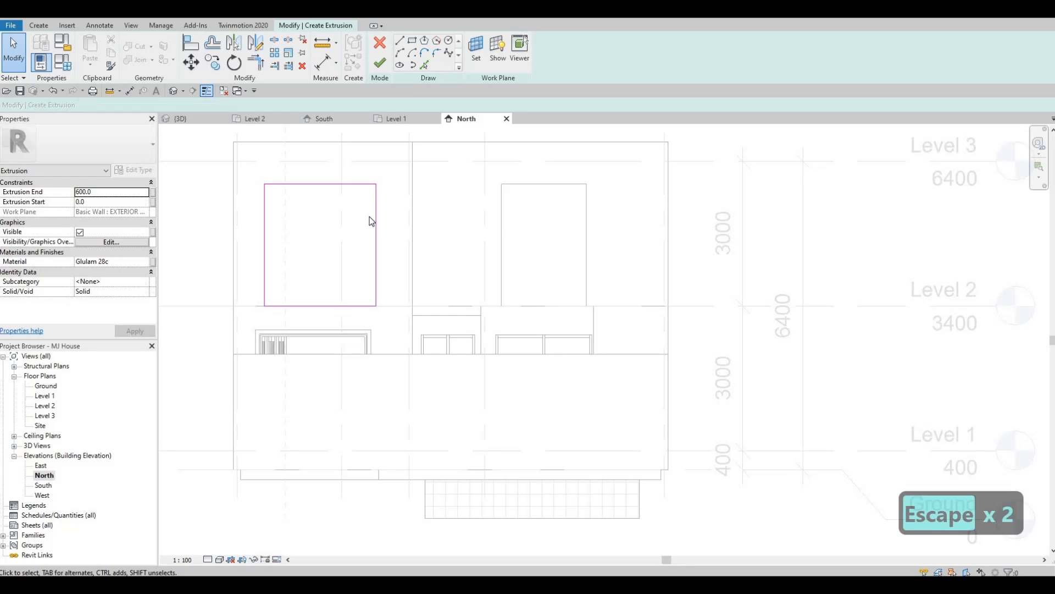
- Draw a second rectangle around the left upper window outline with a 200 mm outward offset
left_click(412, 41)
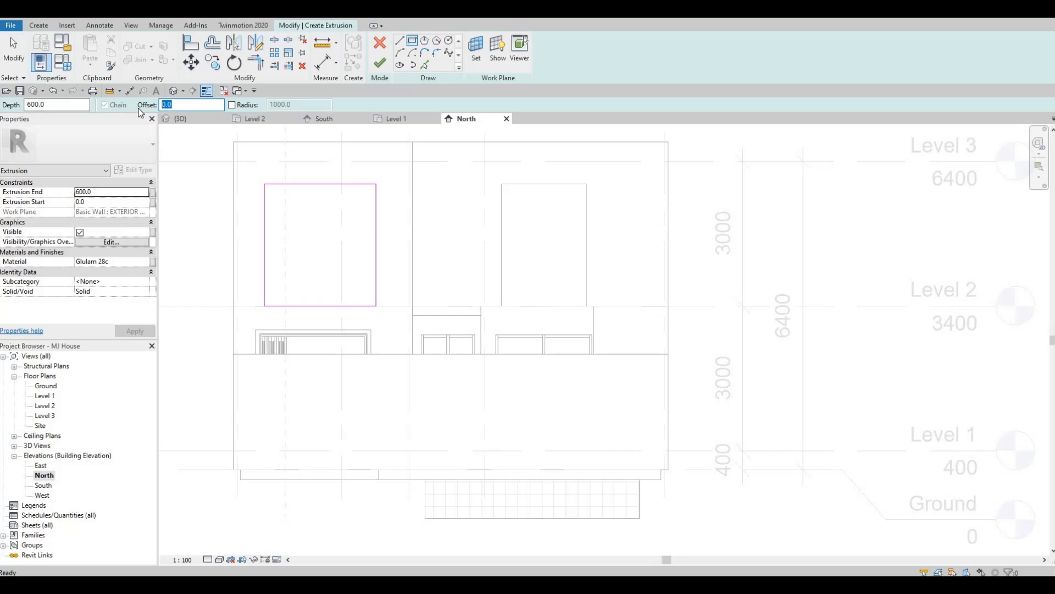
type("200")
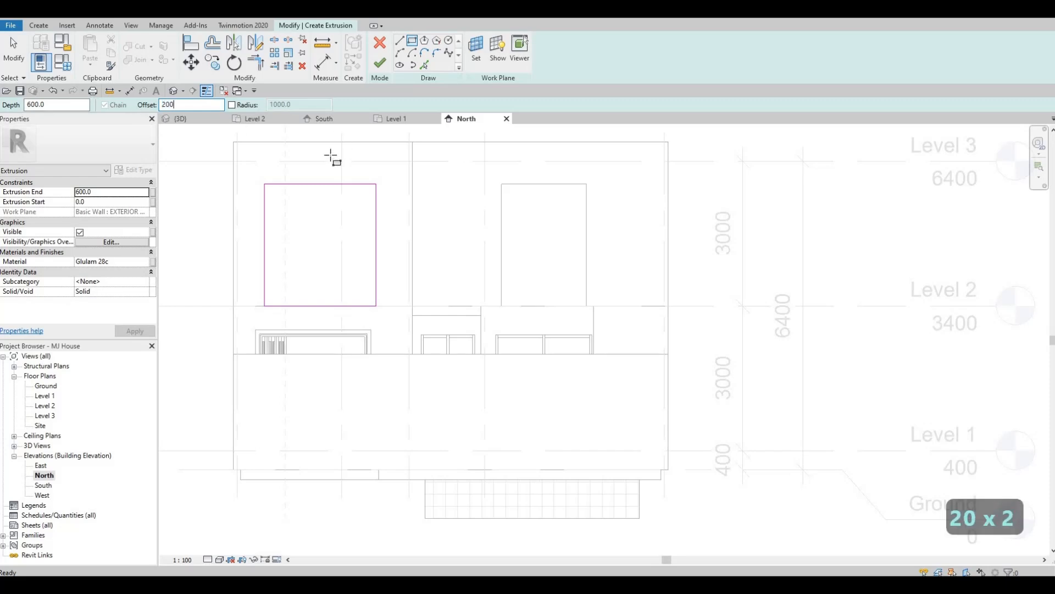
left_click(265, 184)
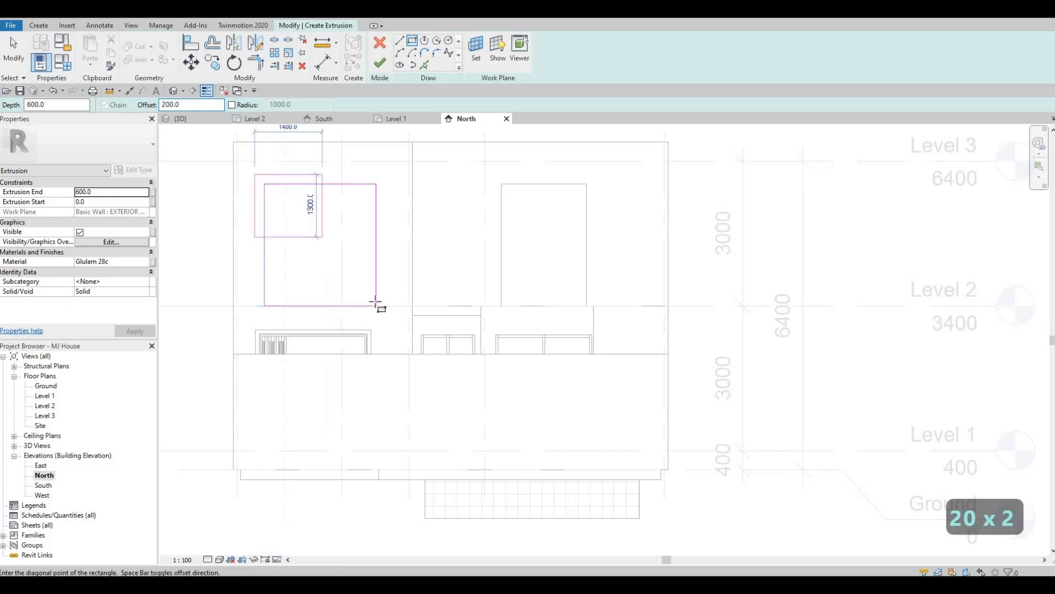
left_click(379, 311)
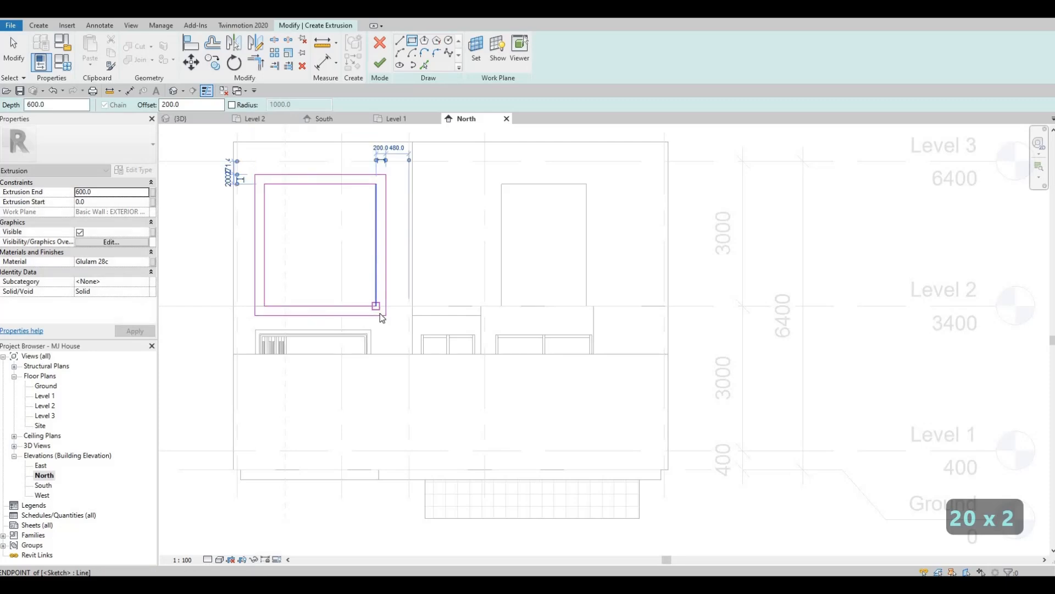
key("Escape")
key("Escape")
key("Escape")
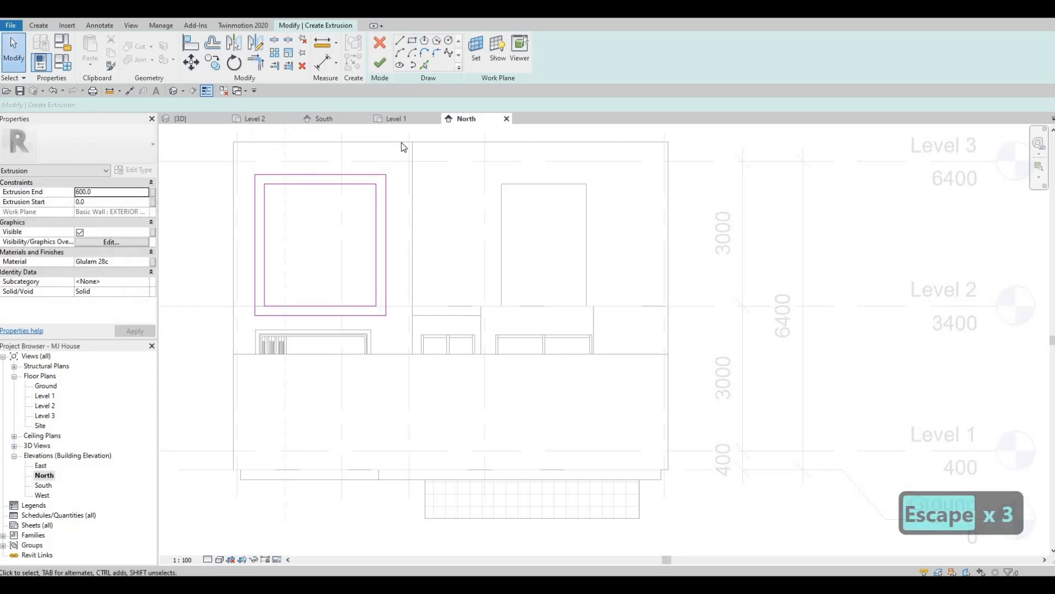
- Finish the 600 mm deep frame extrusion and select it in the 3D view facing the rear facade
left_click(379, 65)
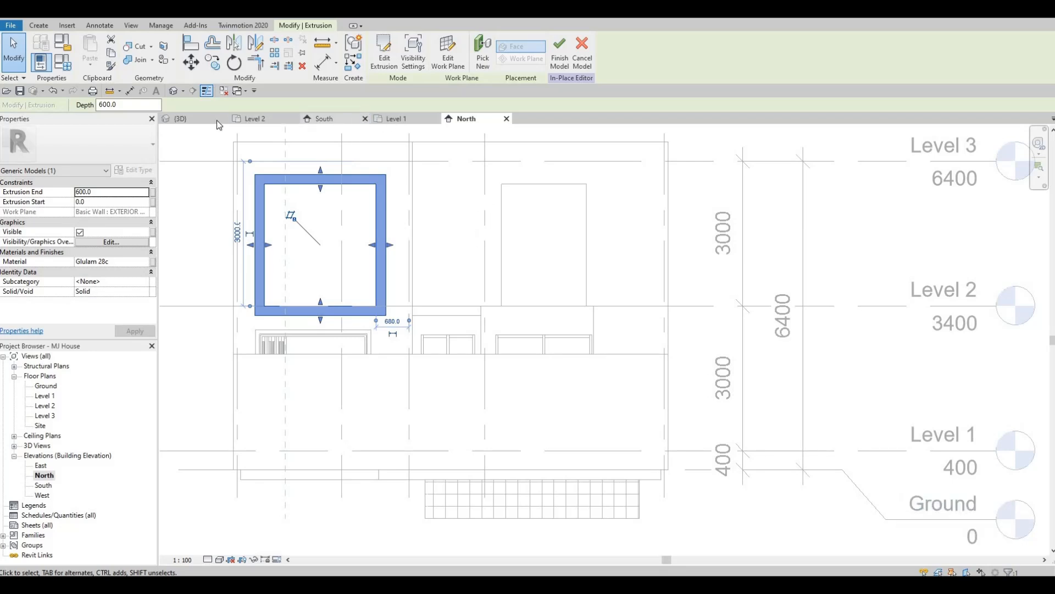
left_click(196, 120)
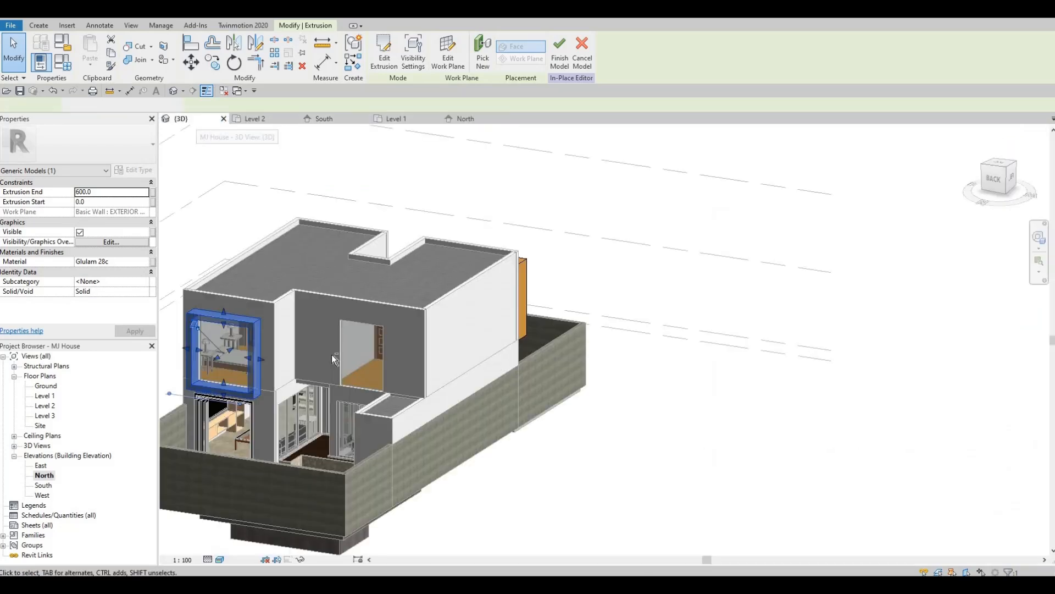
key("Escape")
middle_click_drag(484, 370, 523, 257, "shift")
left_click(500, 259)
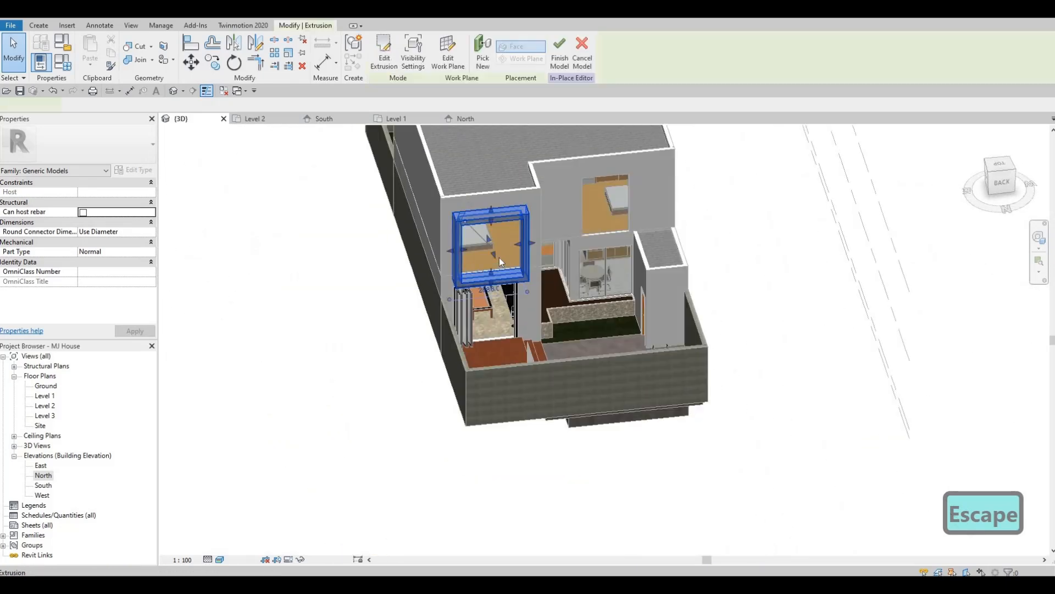
- Stretch the rear frame outward from the wall to a depth of about 975 mm
left_click_drag(499, 258, 500, 273)
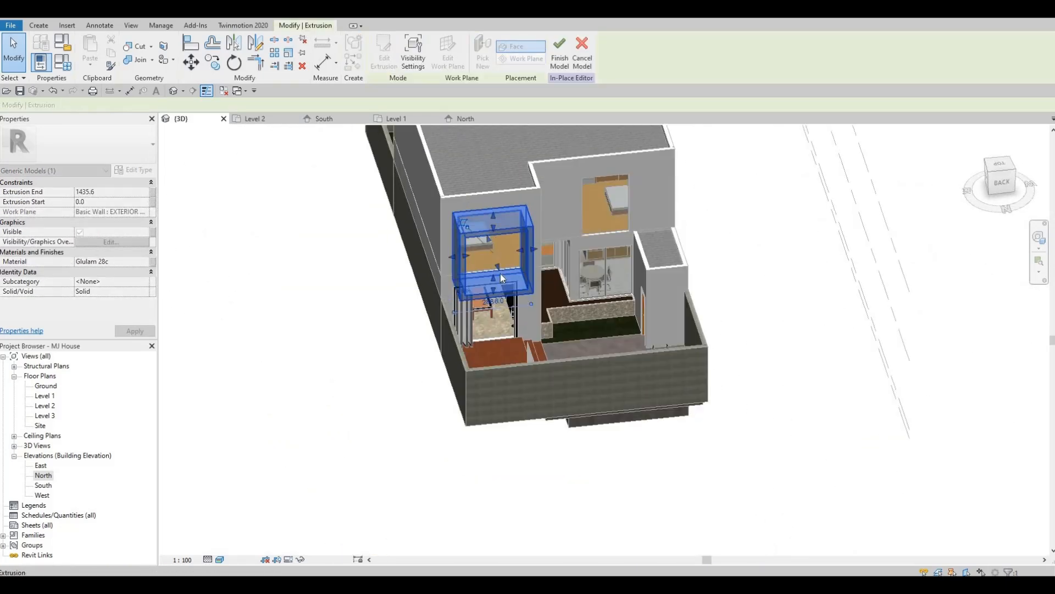
key("Escape")
middle_click_drag(589, 200, 591, 193, "shift")
key("Escape")
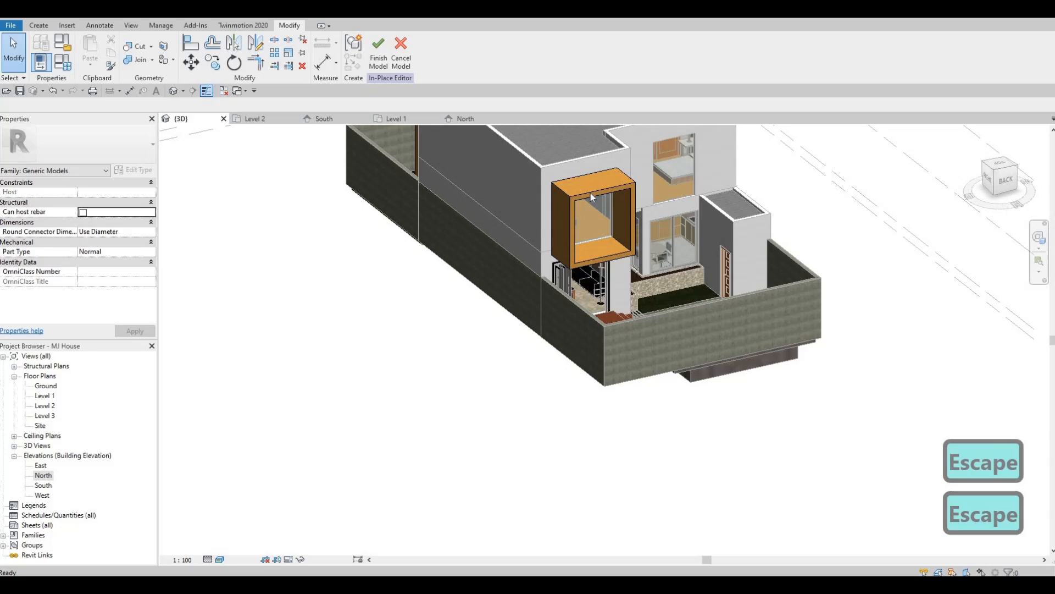
left_click(606, 235)
scroll(607, 225, "up", 1)
left_click_drag(605, 225, 569, 259)
key("Escape")
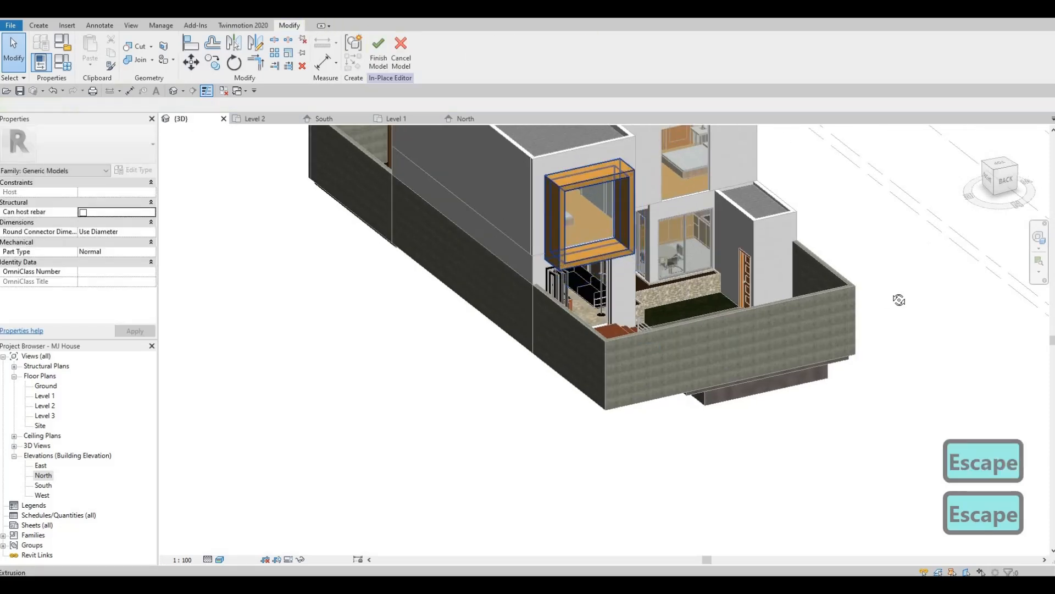
- Compare with the front facade frames in 3D, reopen the rear frame's extrusion sketch, and return to the North elevation
middle_click_drag(831, 299, 694, 380, "shift")
scroll(621, 374, "up", 2)
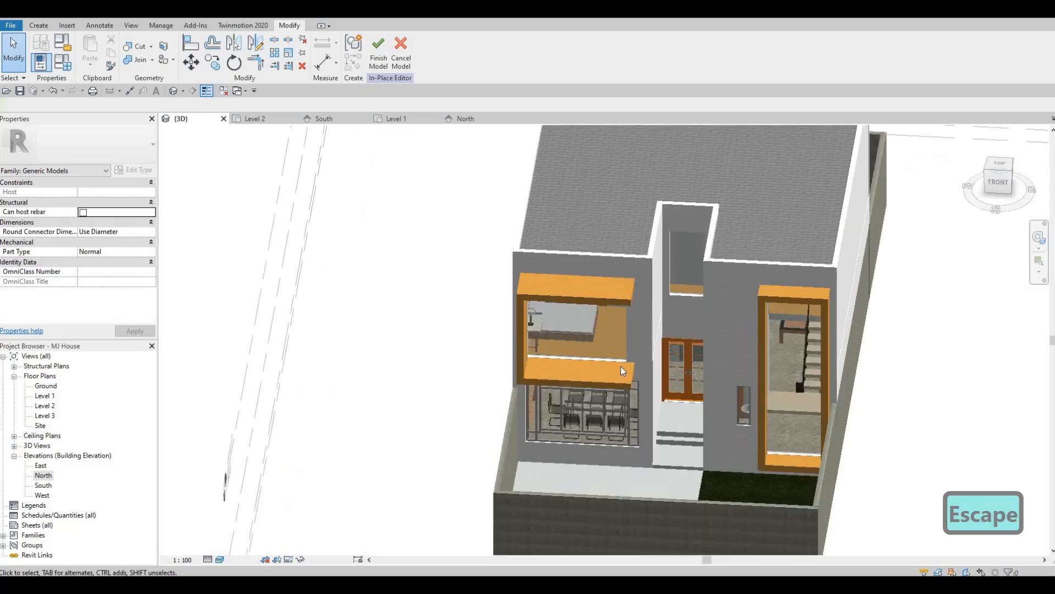
scroll(732, 396, "up", 3)
middle_click_drag(740, 415, 556, 227, "shift")
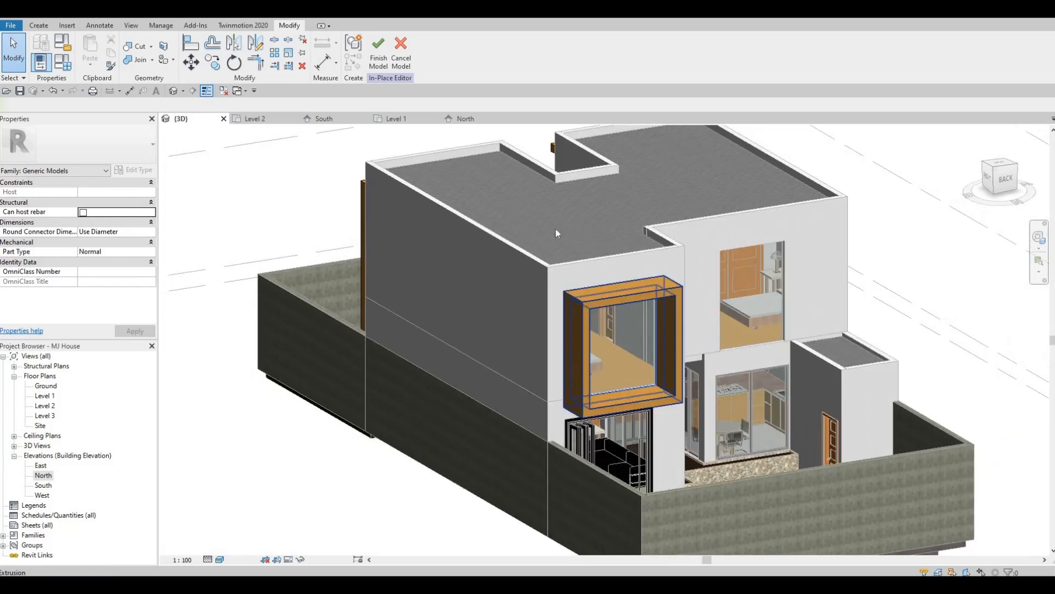
left_click(575, 330)
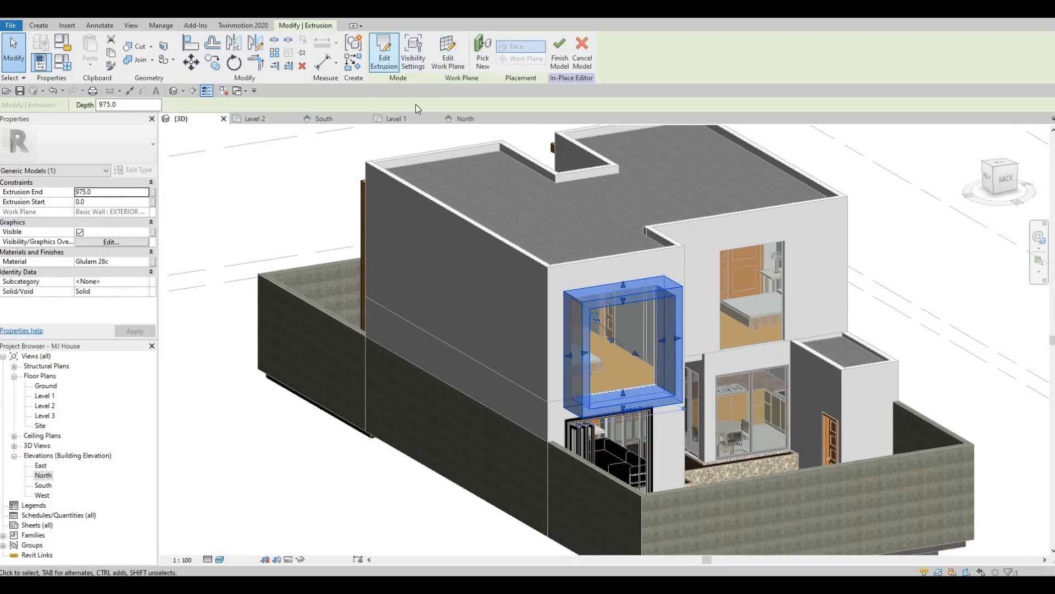
left_click(384, 60)
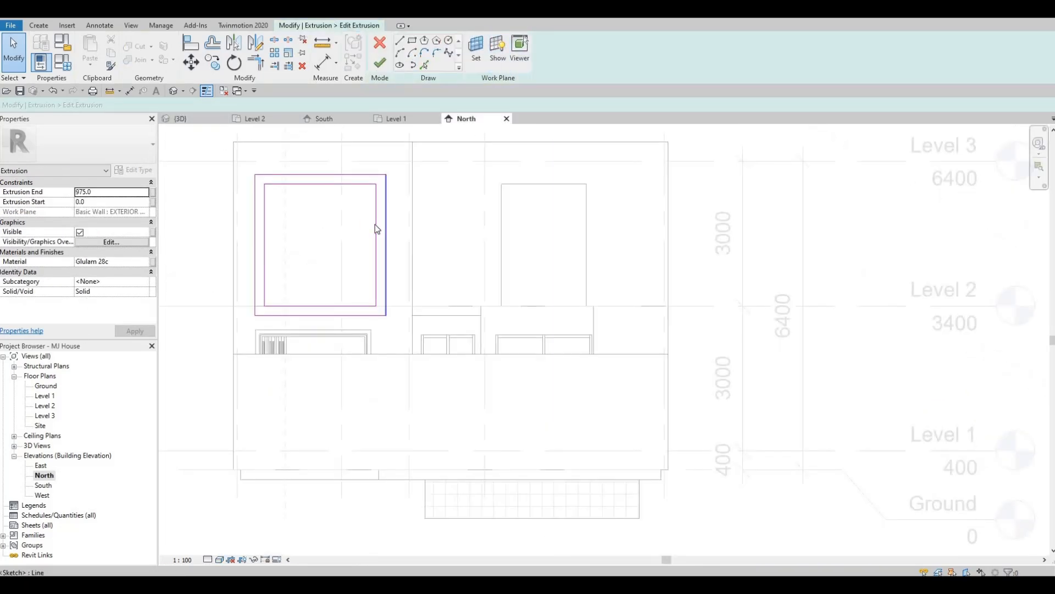
key("Escape")
- Split the outer rectangle's right vertical line near its middle
left_click(376, 224)
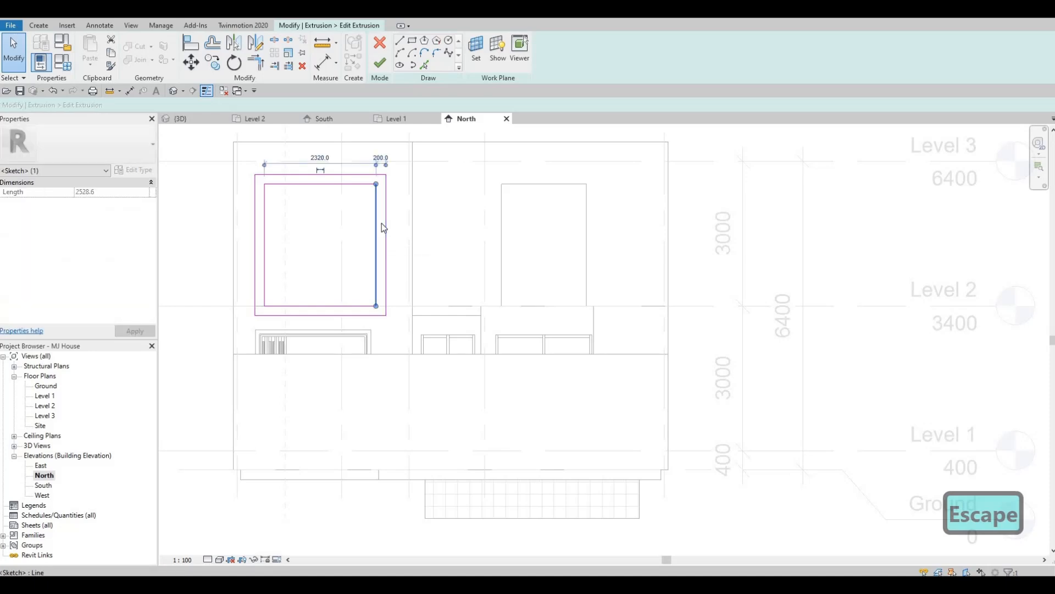
key("Escape")
key("Escape")
key("s")
key("l")
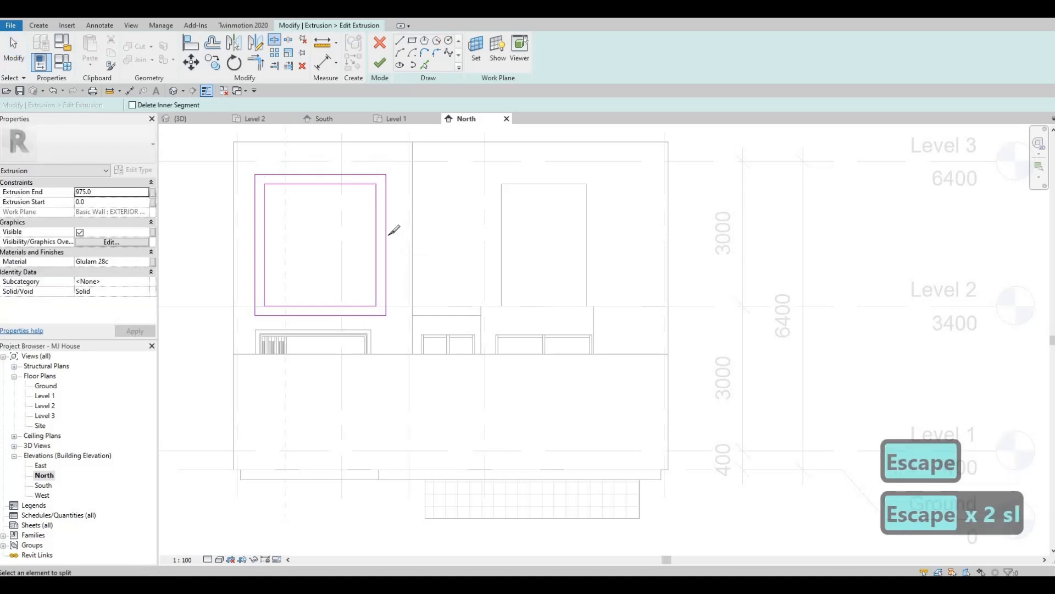
left_click(388, 235)
key("Escape")
key("Escape")
key("Escape")
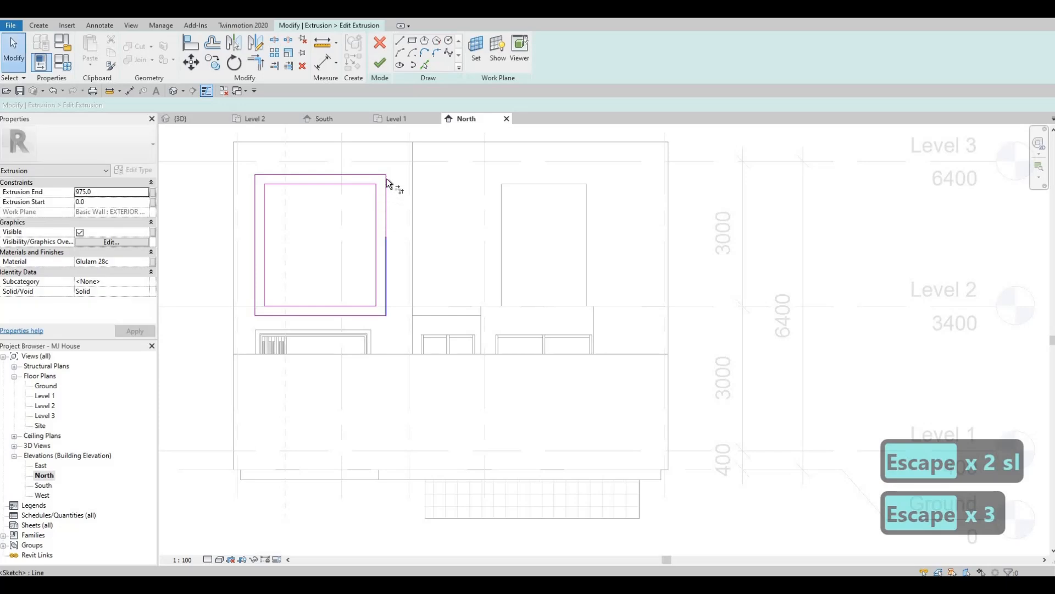
- Trim the two halves of the outer right line to the inner rectangle's top and bottom lines
key("t")
key("r")
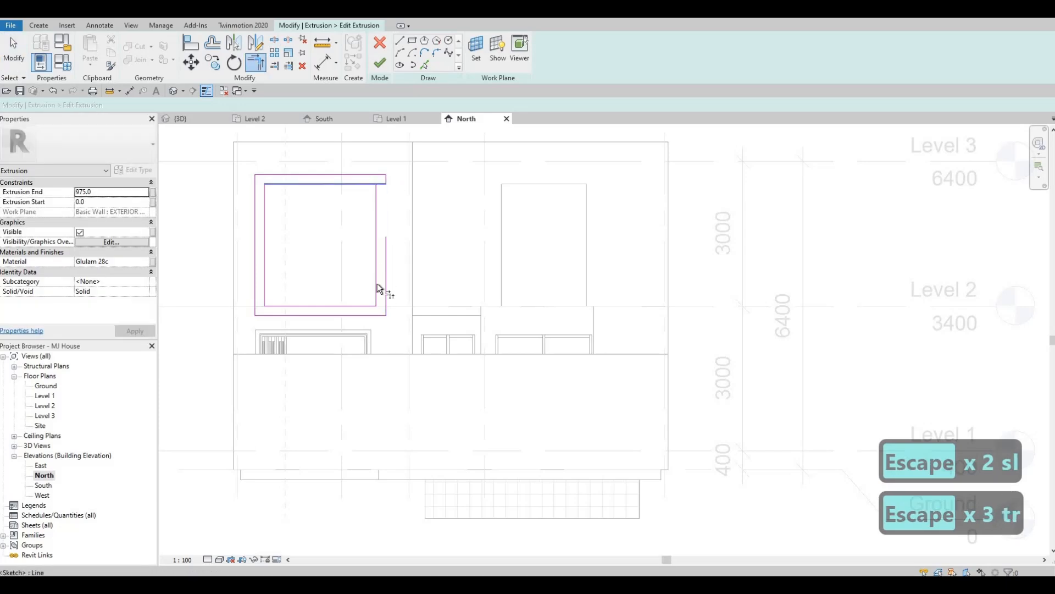
left_click(375, 306)
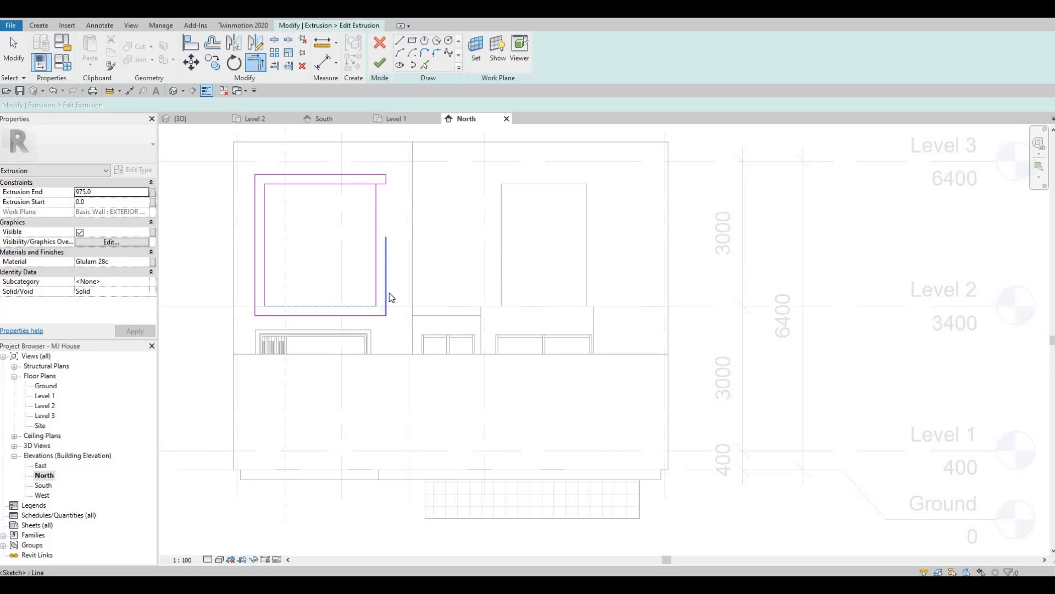
key("Escape")
key("Escape")
- Delete the inner rectangle's right vertical line and finish the C-shaped extrusion sketch
left_click(376, 272)
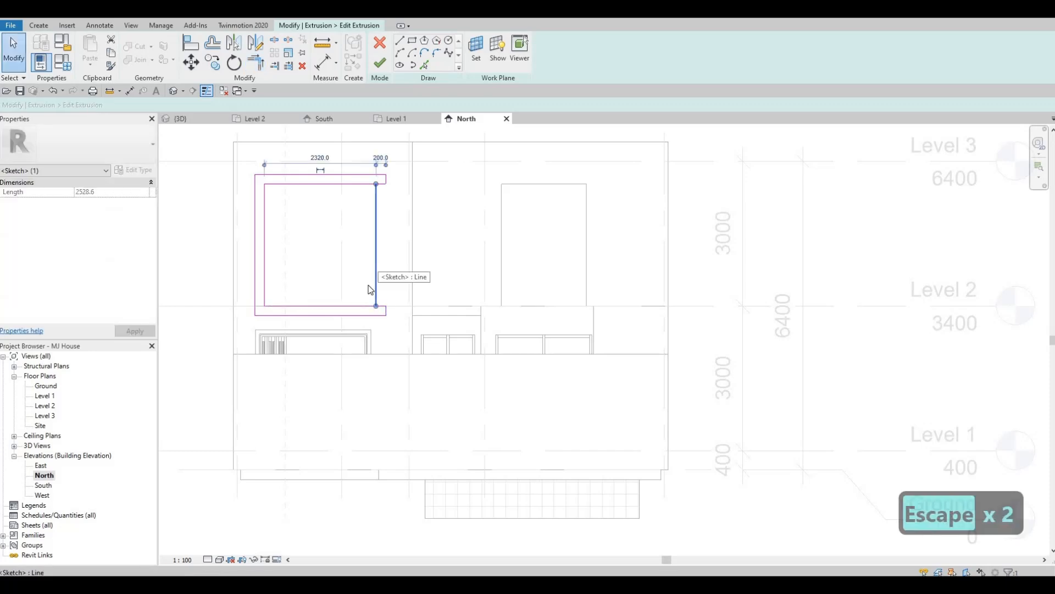
key("Delete")
key("Escape")
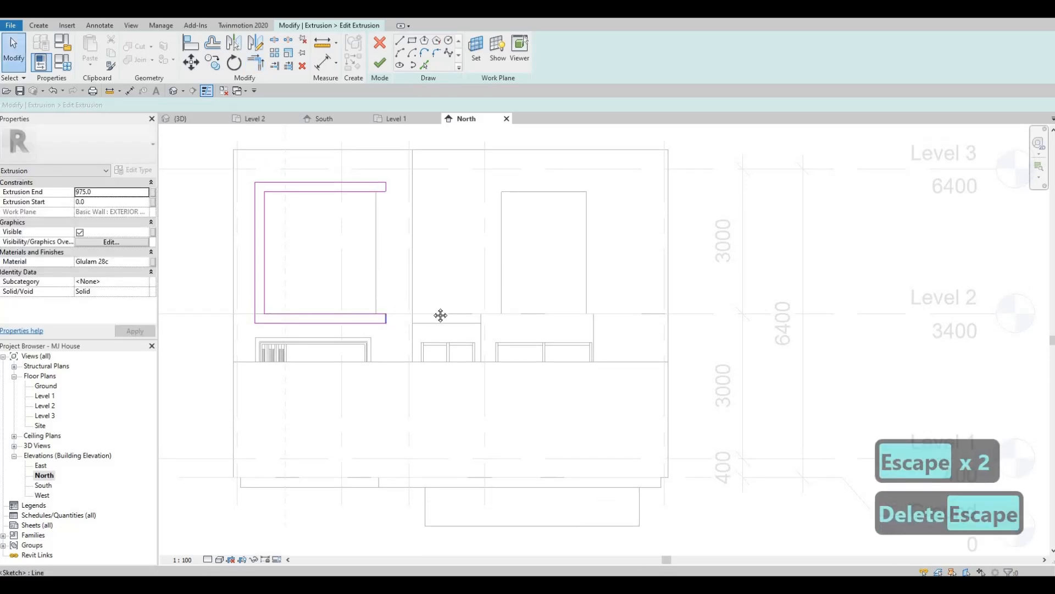
middle_click_drag(474, 321, 404, 313)
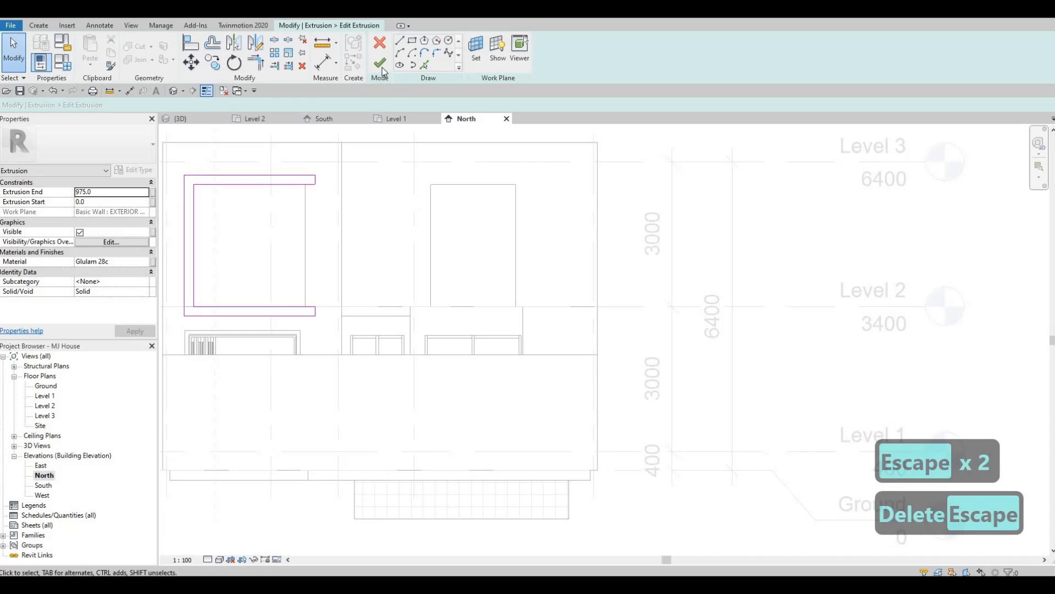
left_click(381, 65)
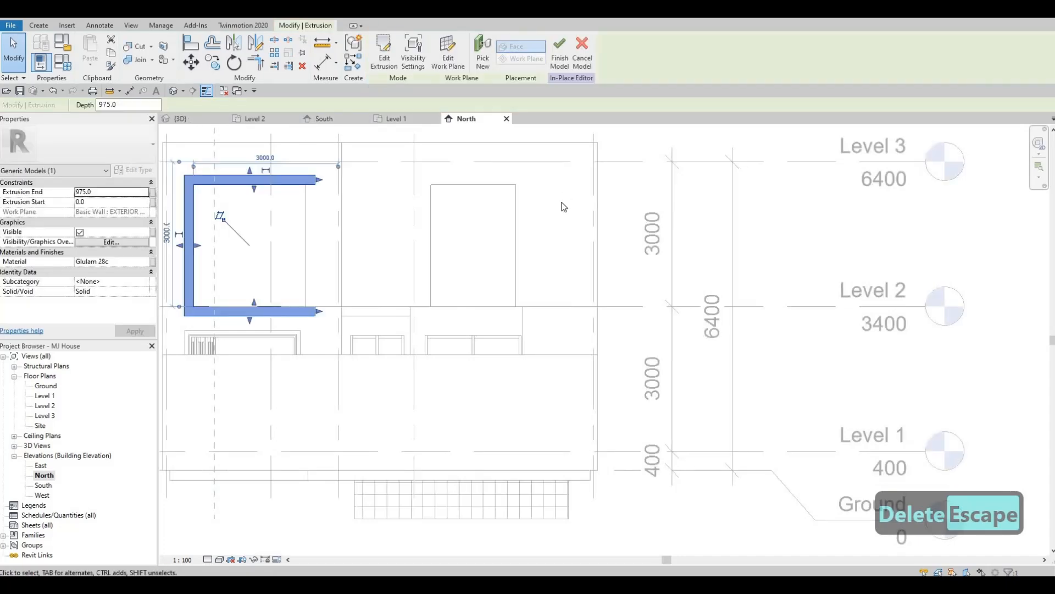
- Inspect the C-shaped frame and the other upper rear window in 3D, and complete the in-place model
left_click(180, 118)
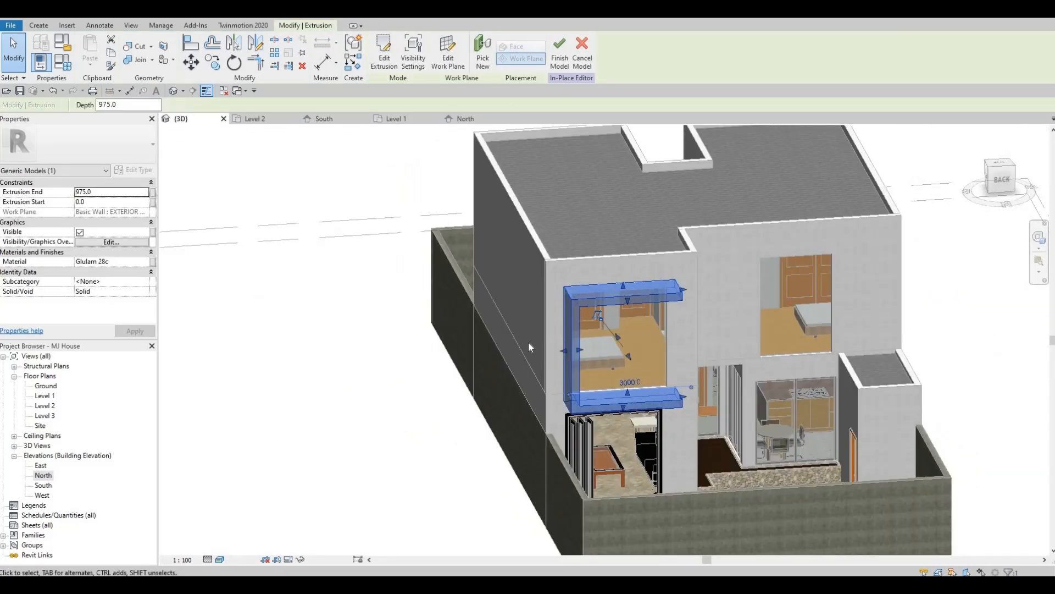
middle_click_drag(529, 343, 517, 342, "shift")
middle_click_drag(761, 292, 561, 295)
scroll(565, 310, "up", 3)
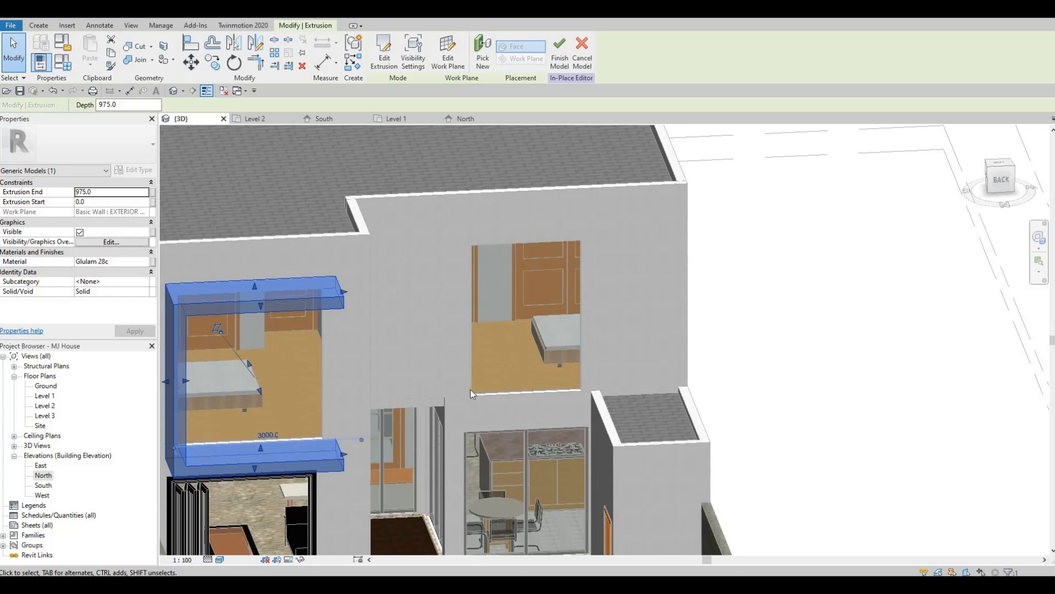
middle_click_drag(506, 336, 804, 362, "shift")
middle_click_drag(434, 347, 917, 313, "shift")
middle_click_drag(203, 357, 688, 287)
left_click(560, 52)
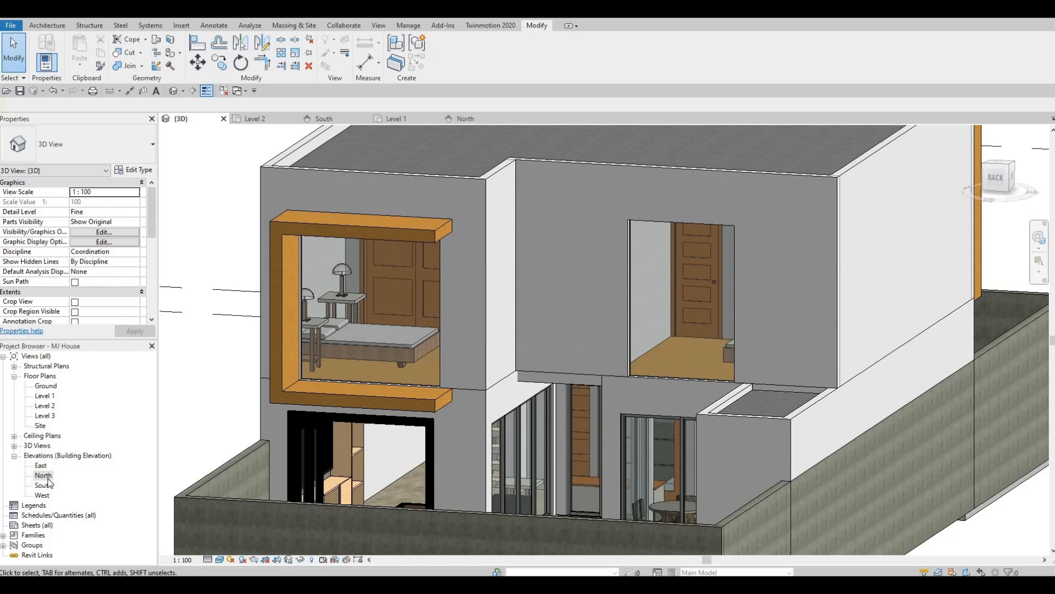
- Open the Level 2 floor plan at the rear exterior wall of the bedroom without a frame
double_click(44, 476)
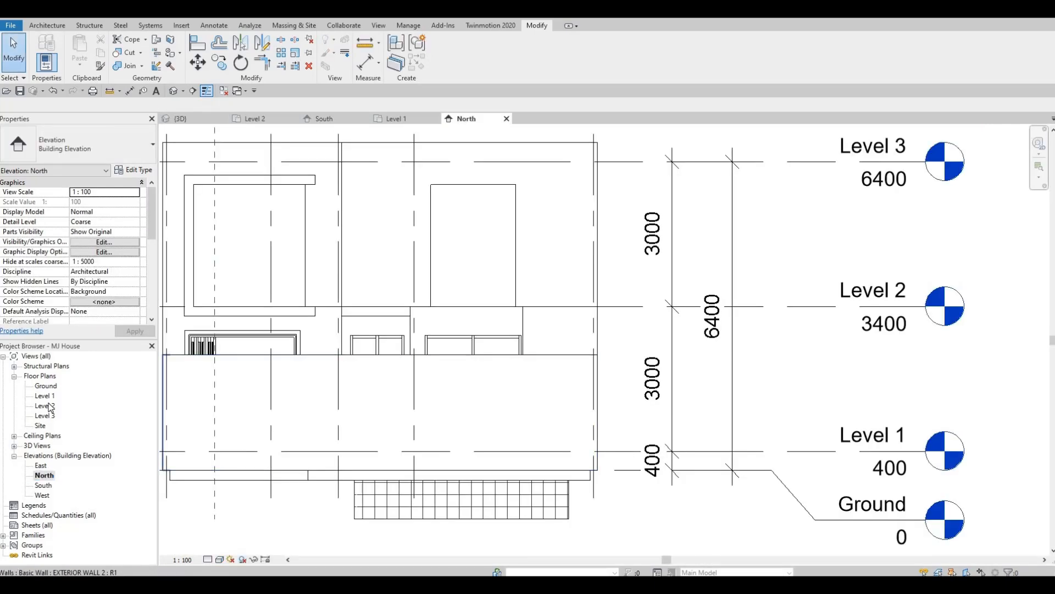
double_click(45, 406)
middle_click_drag(654, 299, 586, 363)
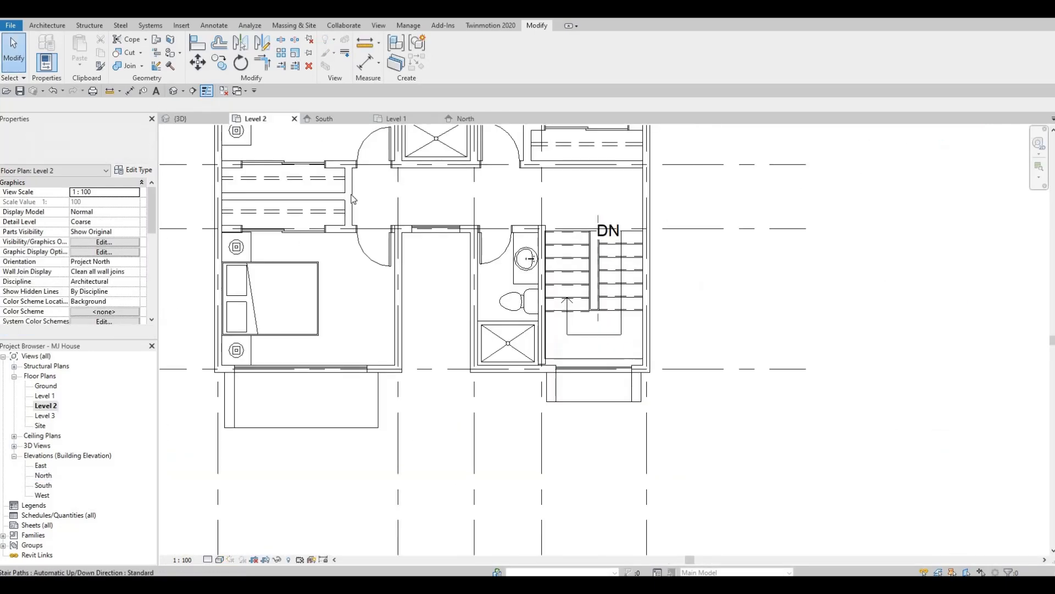
middle_click_drag(604, 248, 633, 495)
scroll(318, 275, "up", 3)
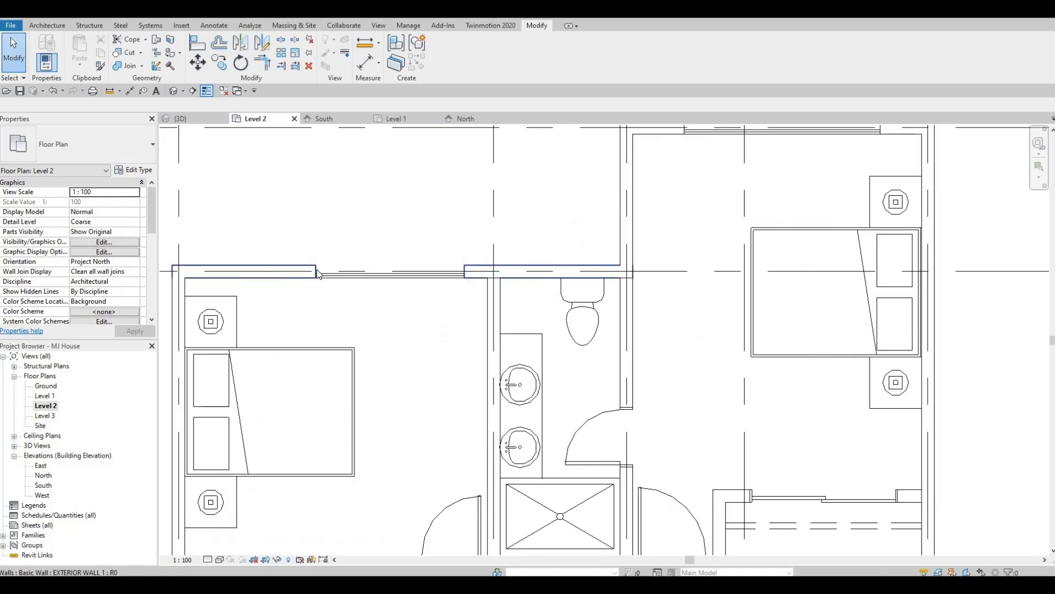
- Adjust both ends of the curtain wall in that bedroom's rear wall, shifting the opening toward the bathroom
left_click(323, 276)
scroll(325, 276, "up", 3)
left_click(325, 275)
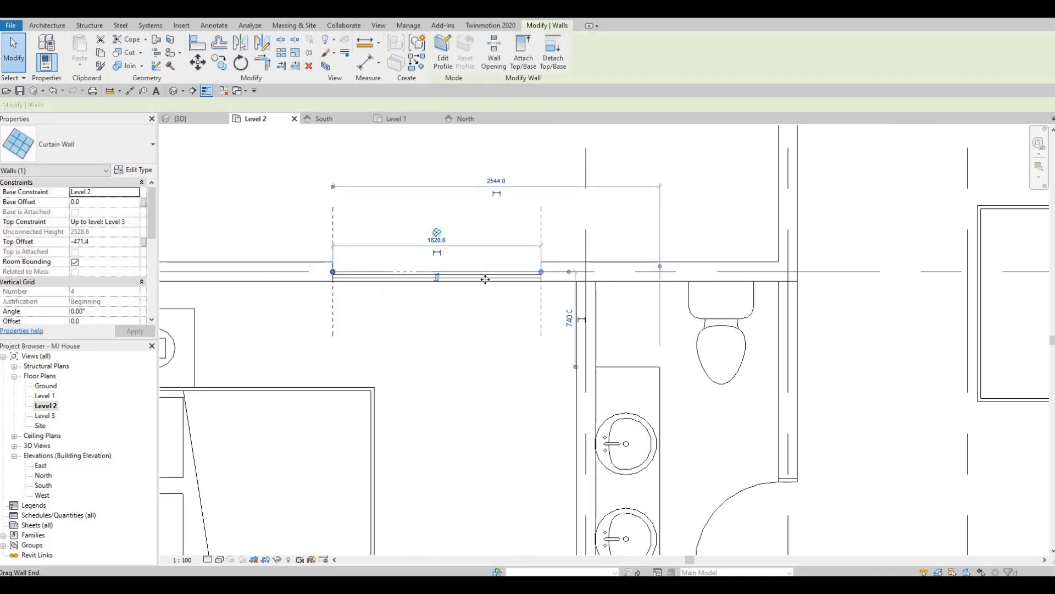
left_click_drag(542, 272, 554, 274)
left_click_drag(333, 272, 349, 273)
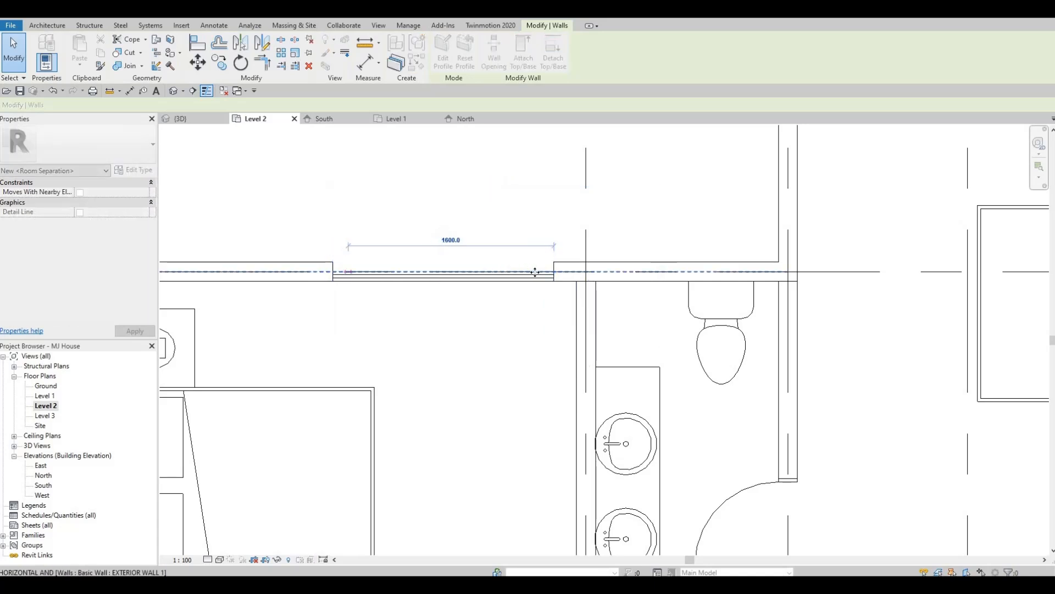
left_click_drag(555, 279, 550, 273)
key("Escape")
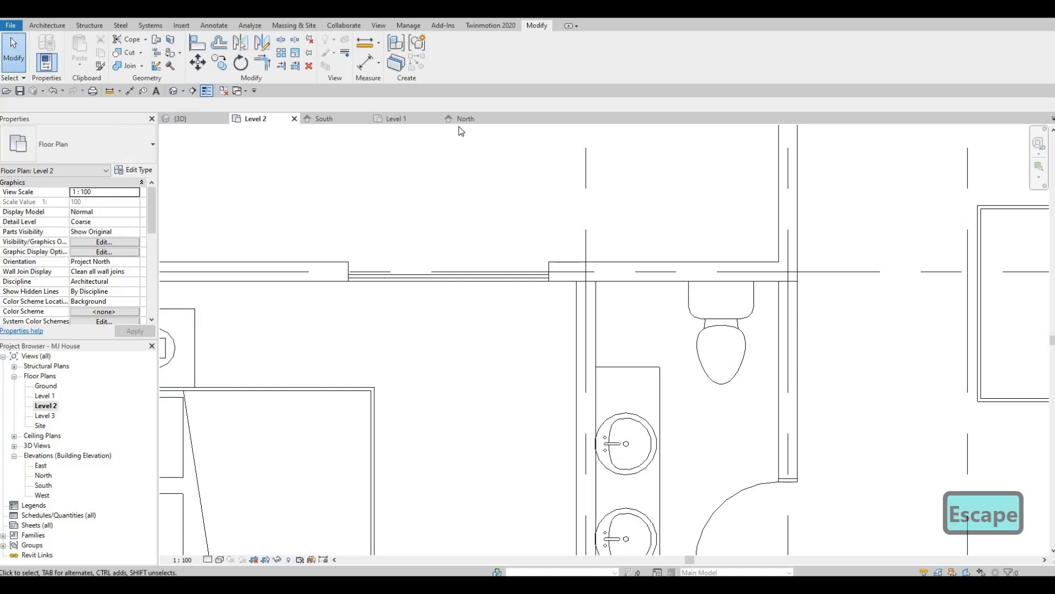
- Edit the Glulam frame model in place in the North elevation and outline the second upper window with an extrusion rectangle on the wall plane
key("Escape")
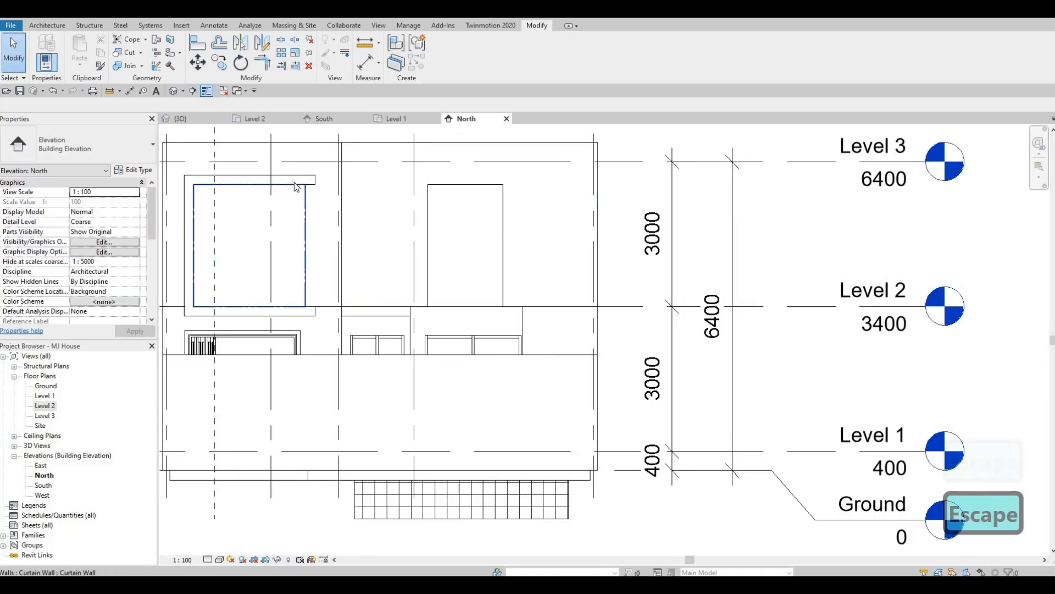
key("Escape")
left_click(306, 179)
left_click(446, 59)
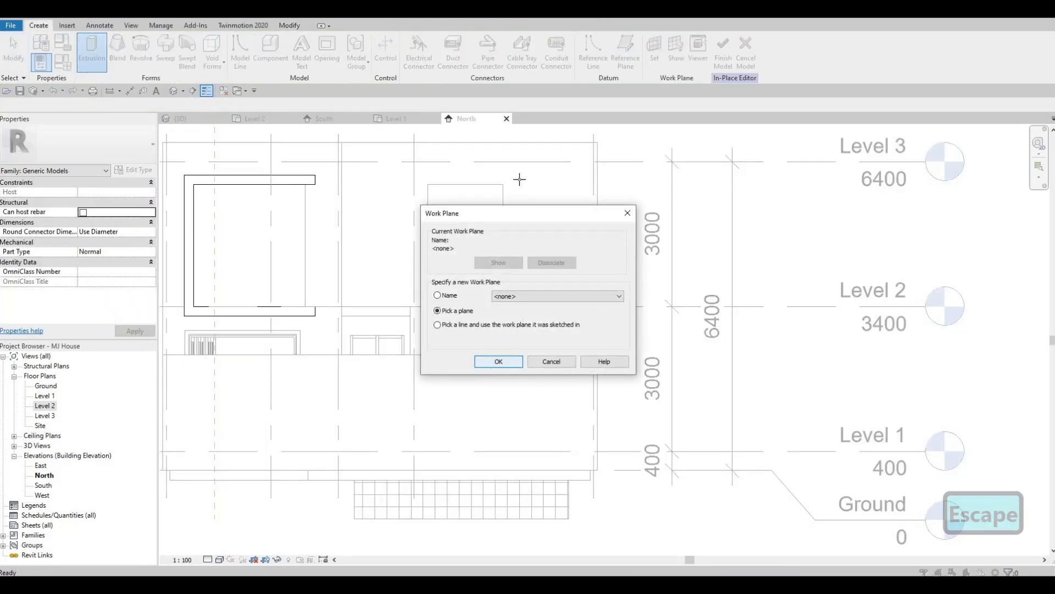
left_click(499, 361)
left_click(413, 41)
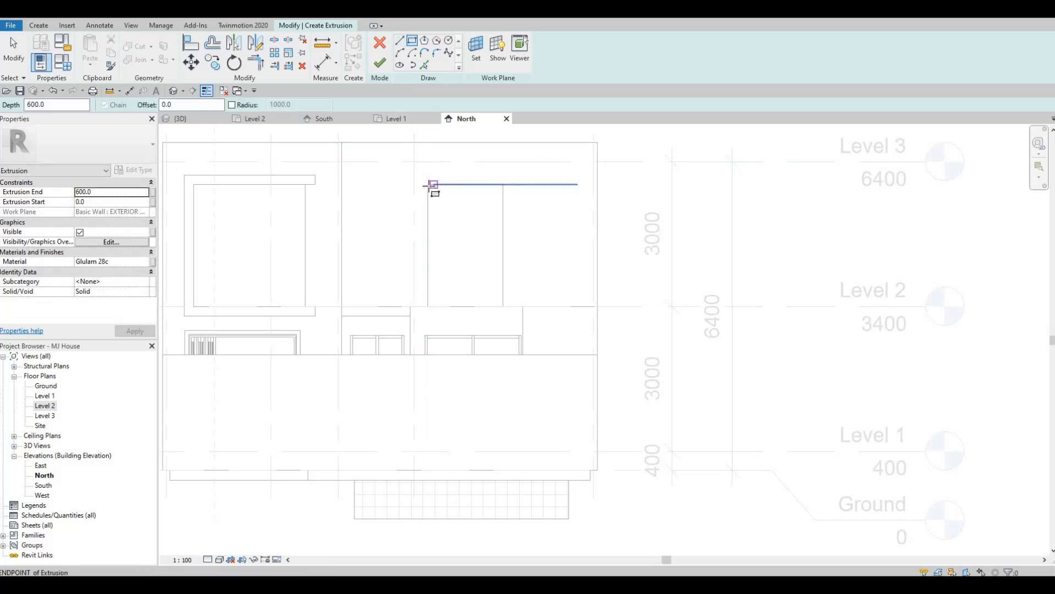
left_click(503, 306)
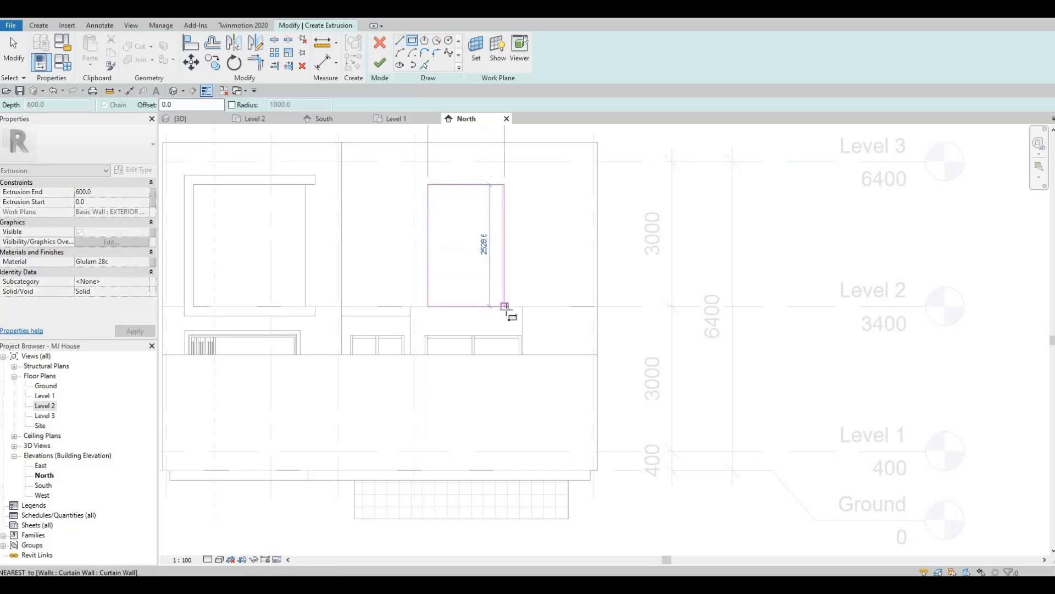
key("Escape")
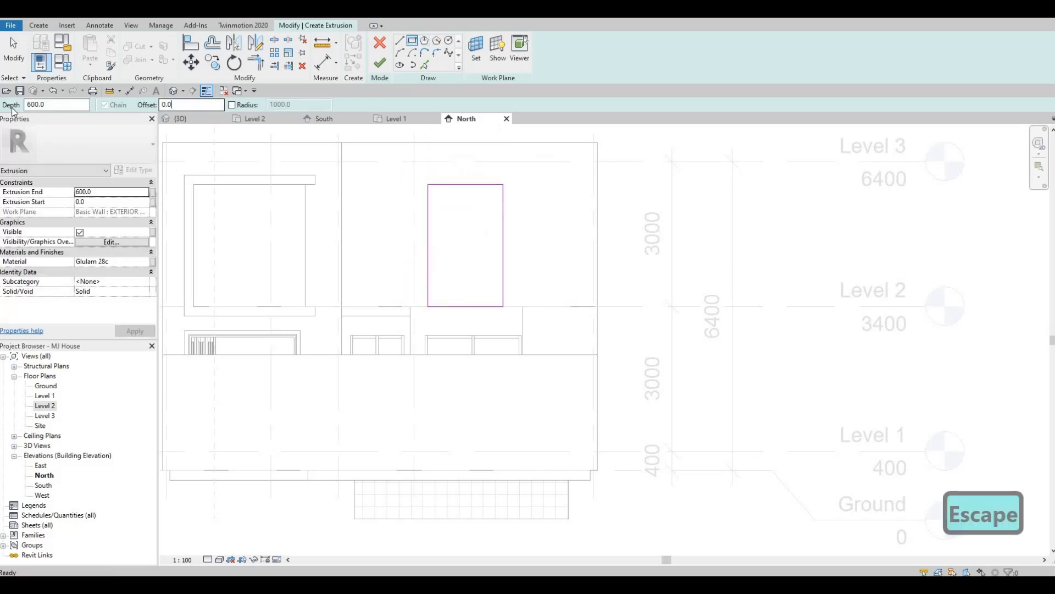
- Draw an outer rectangle offset 200 mm around the second window's outline and finish the extrusion and in-place model
type("20")
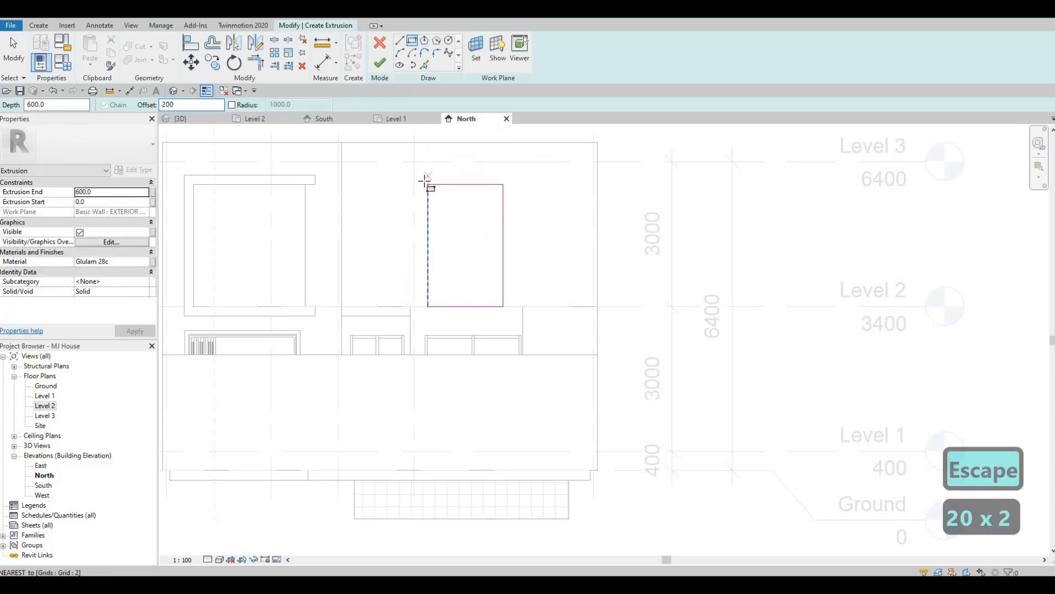
left_click(429, 186)
left_click(503, 306)
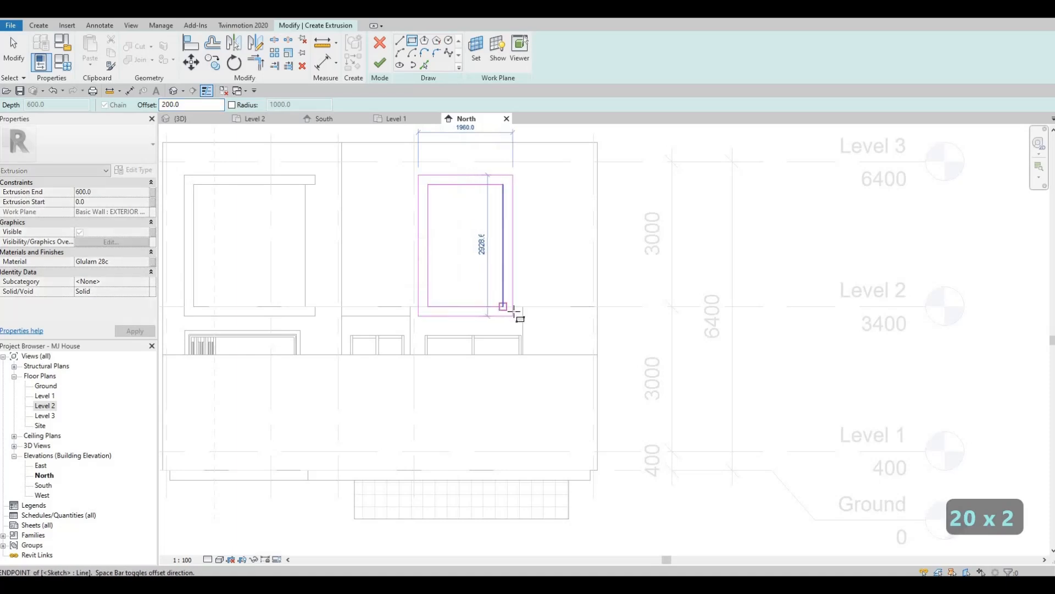
key("Escape")
left_click(379, 62)
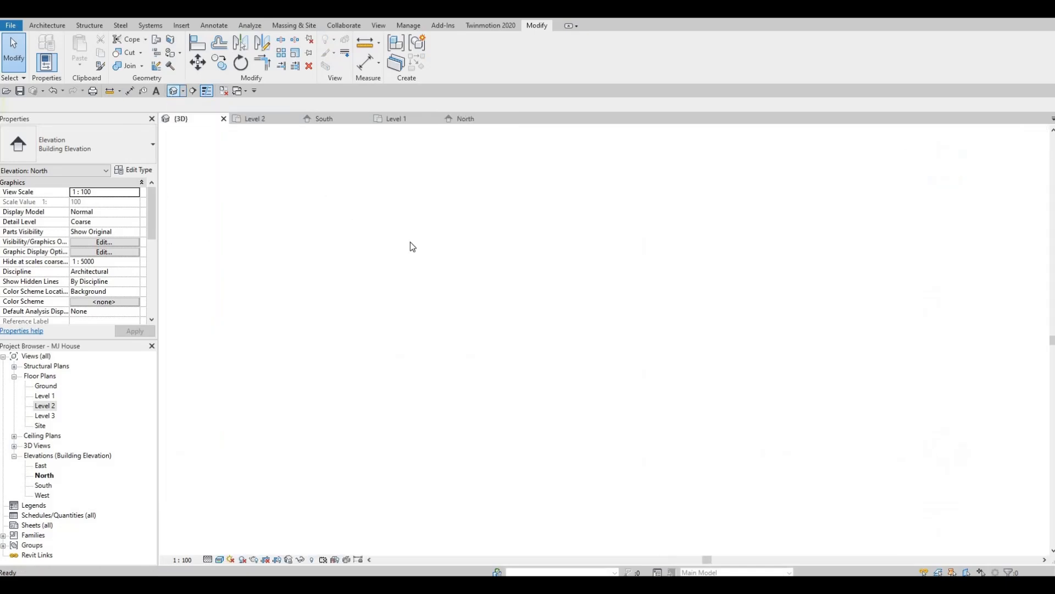
- Inspect the rear window frames and the front facade frames in 3D, and return to the Level 2 floor plan
scroll(550, 330, "up", 3)
scroll(601, 315, "down", 1)
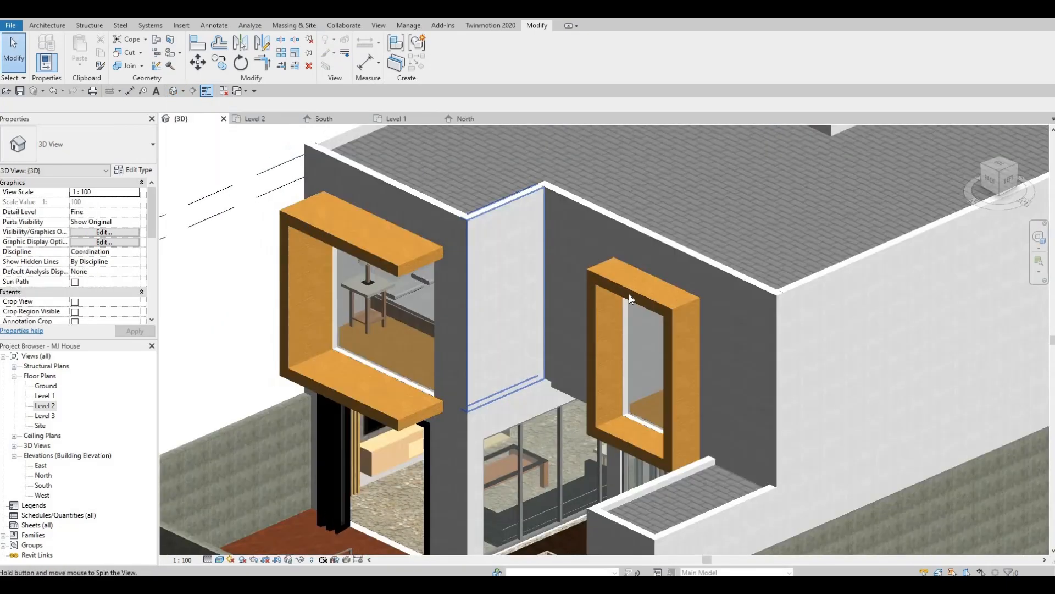
left_click(622, 352)
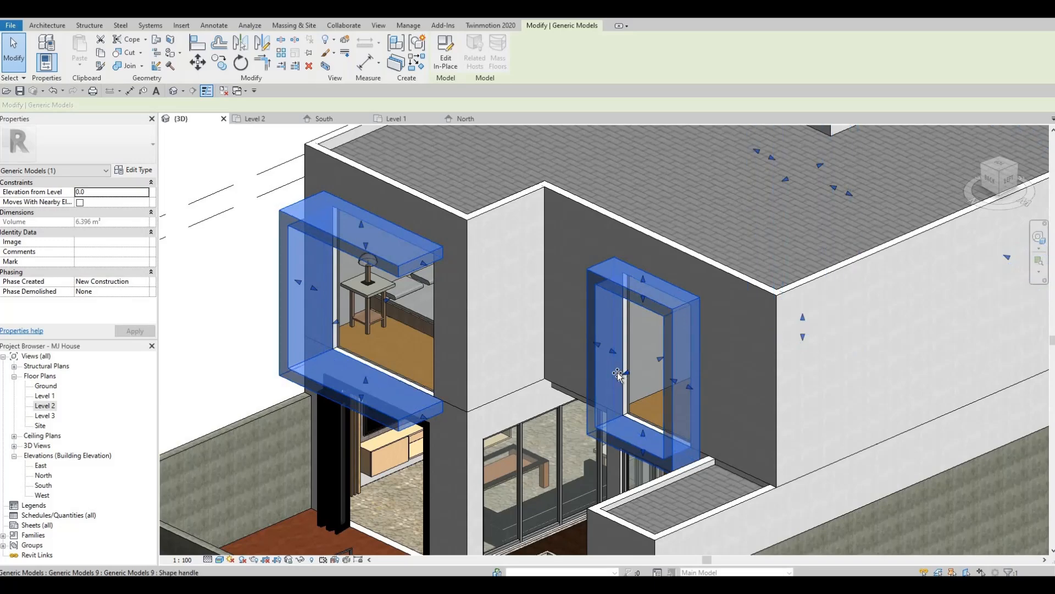
key("Escape")
middle_click_drag(759, 340, 641, 330, "shift")
key("Escape")
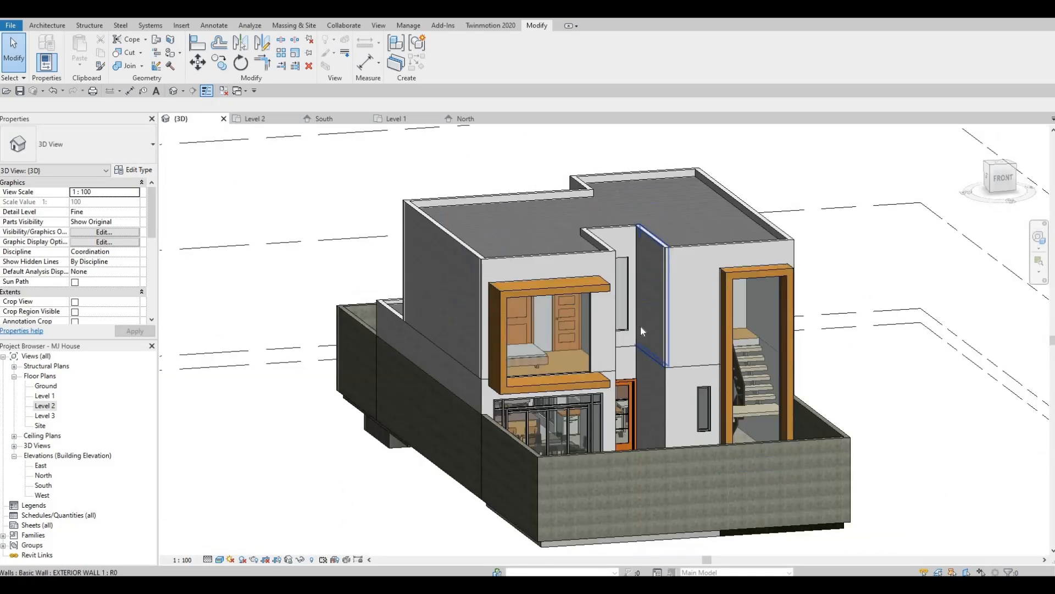
middle_click_drag(527, 343, 678, 243, "shift")
middle_click_drag(851, 290, 688, 208, "shift")
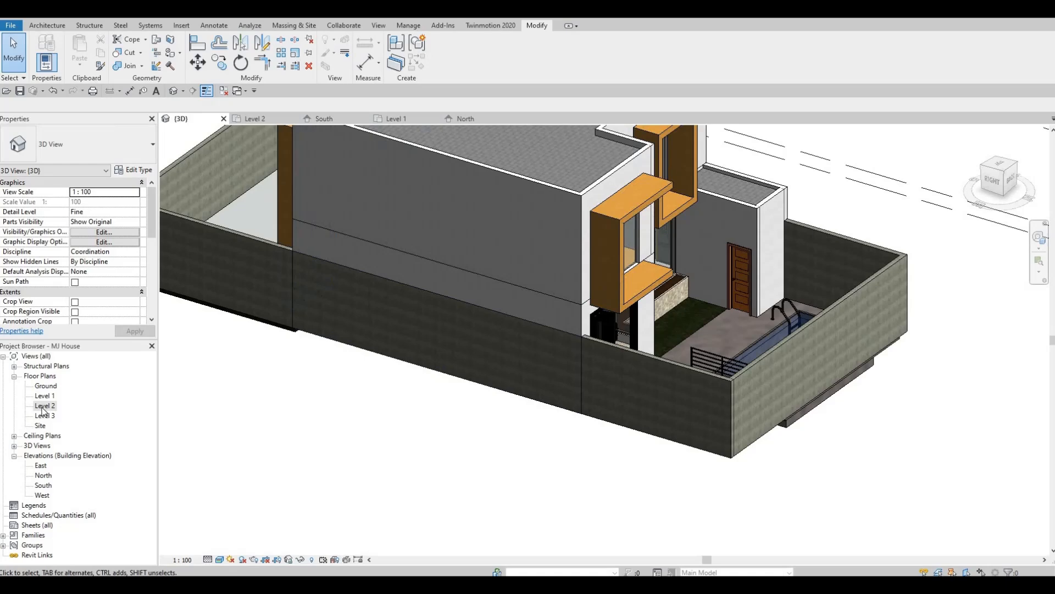
scroll(403, 207, "down", 5)
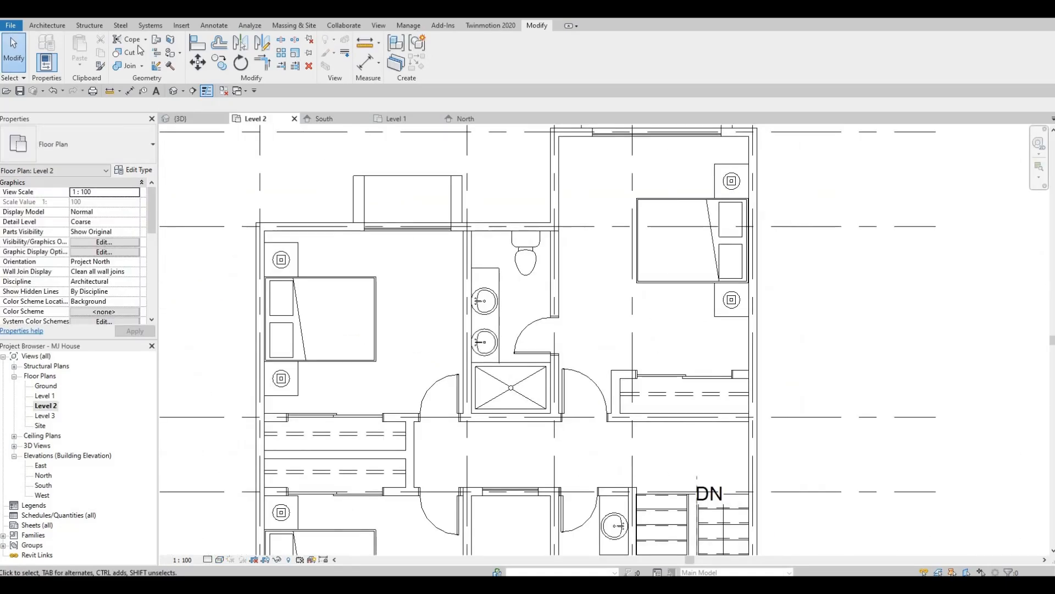
left_click(47, 25)
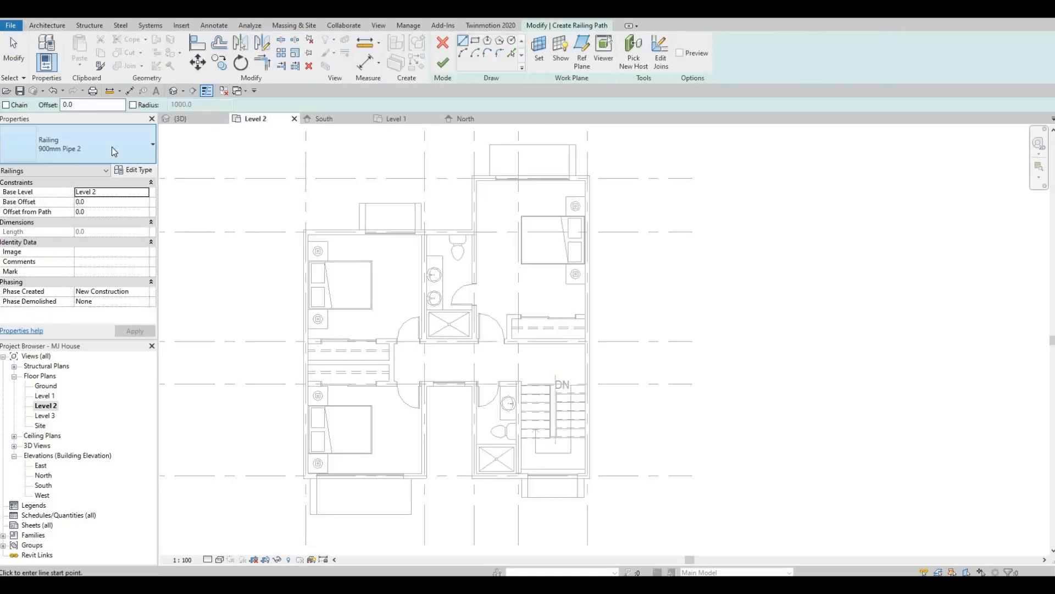
left_click(116, 141)
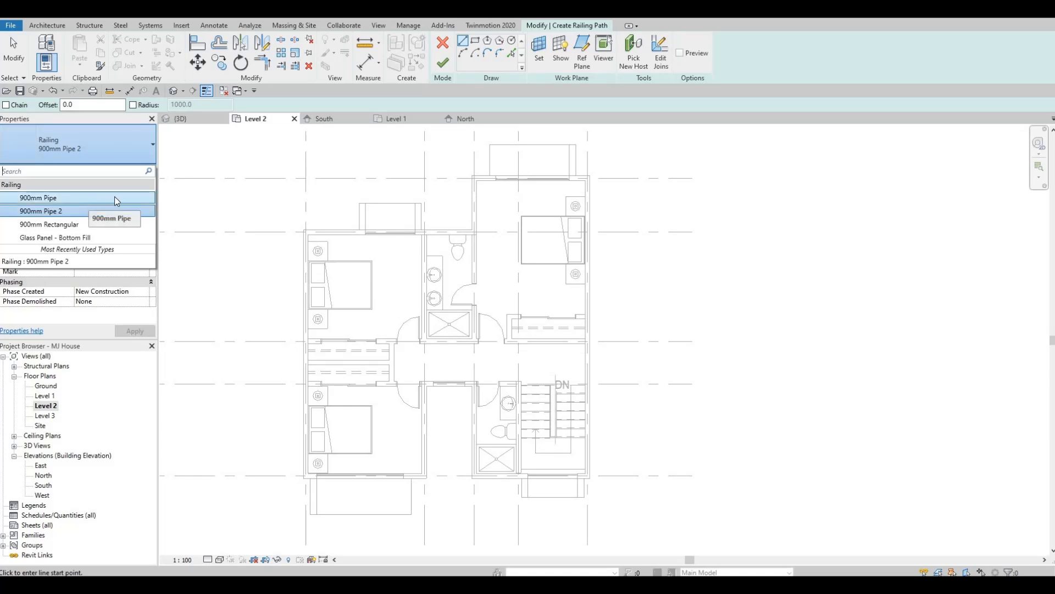
key("Escape")
scroll(506, 189, "up", 2)
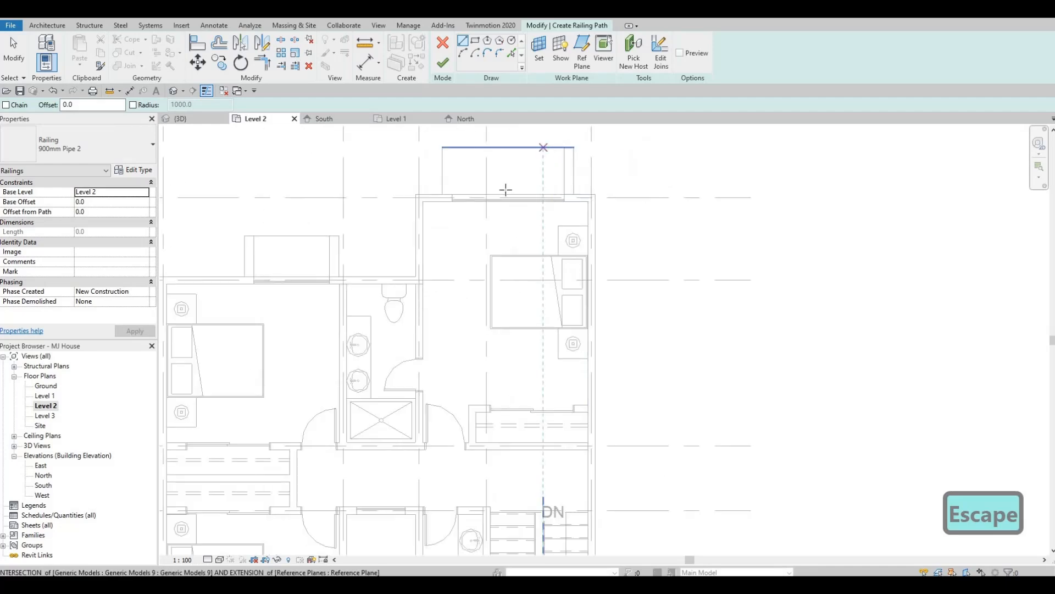
middle_click_drag(506, 189, 490, 272)
scroll(536, 227, "up", 2)
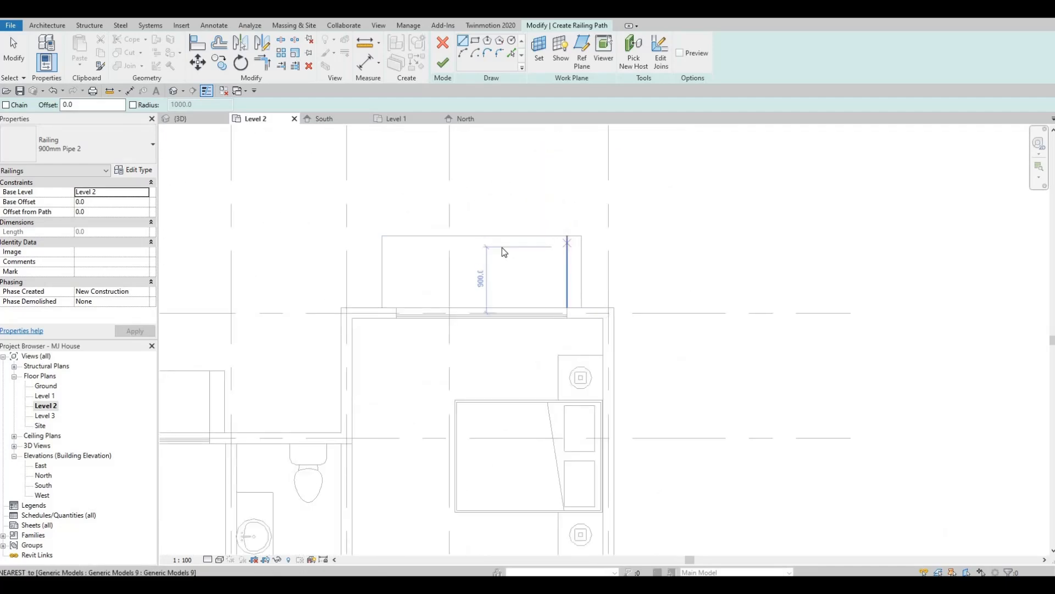
key("Escape")
key("Escape")
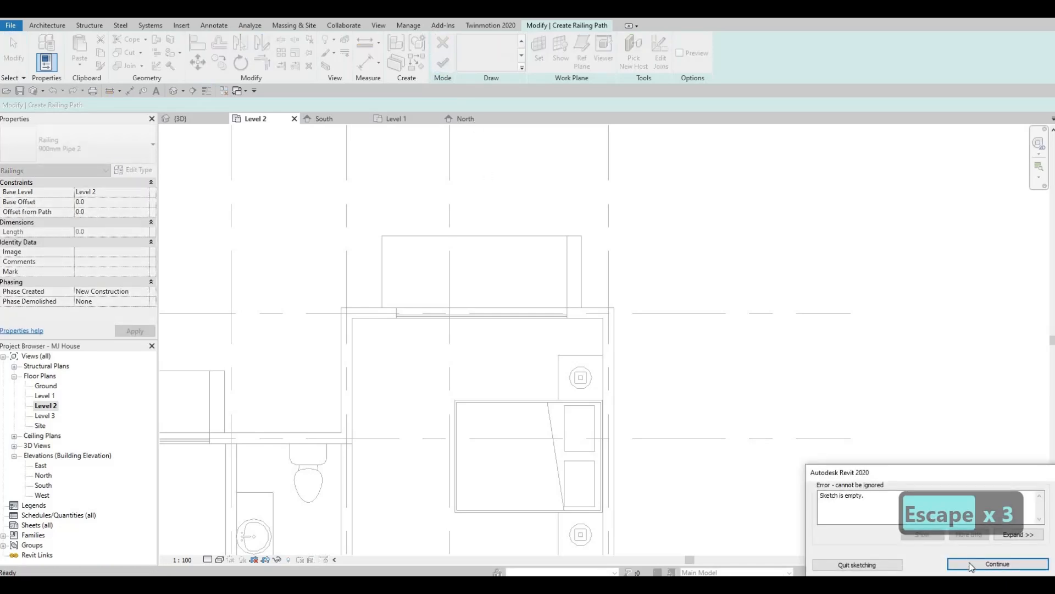
left_click(998, 563)
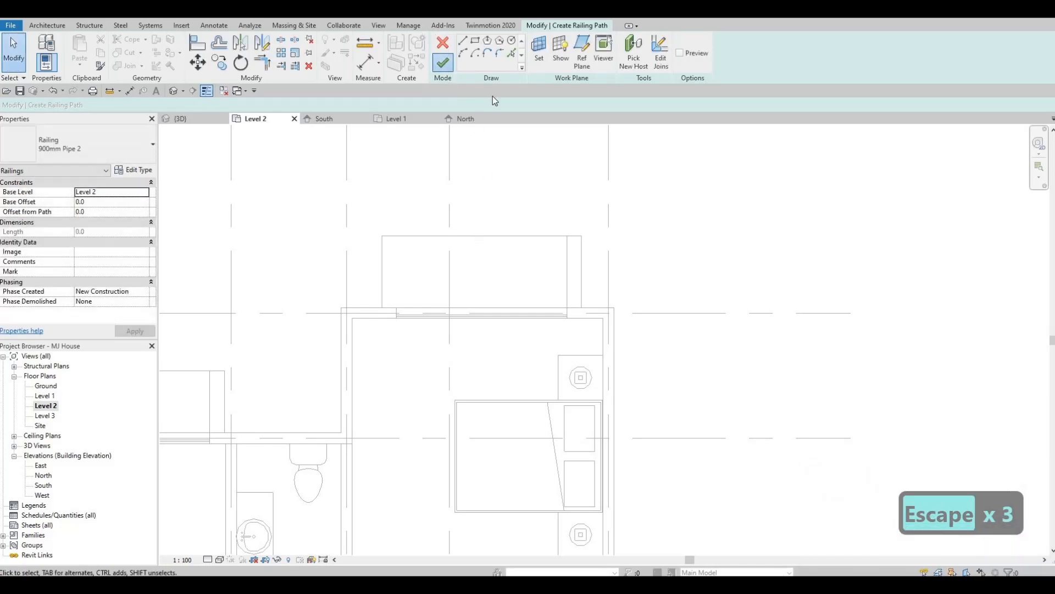
key("Escape")
key("Escape")
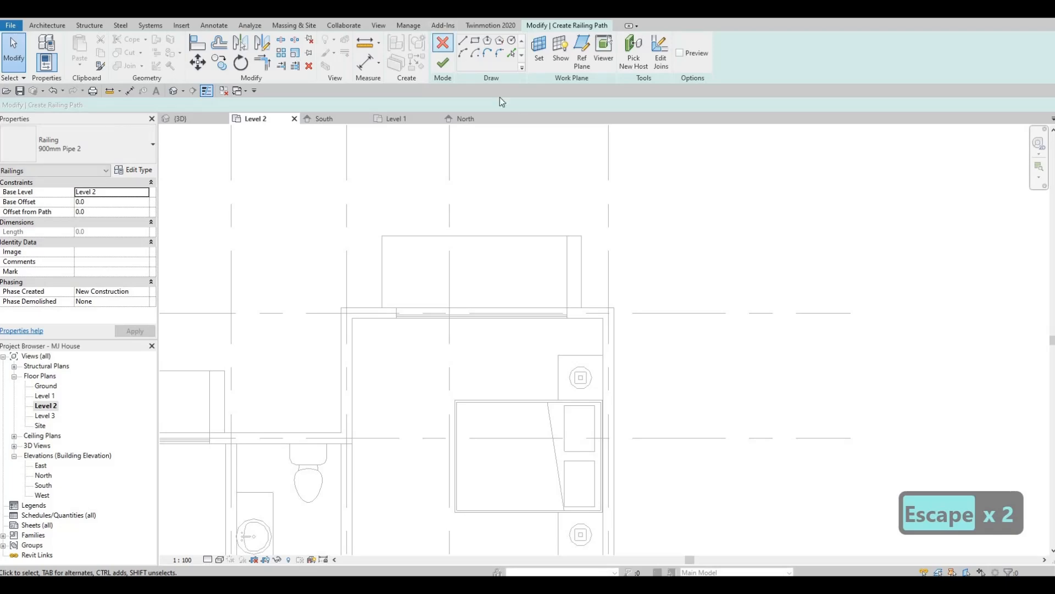
key("Escape")
- Stretch the outer edges of both rear window frames farther out from the exterior walls
left_click(535, 147)
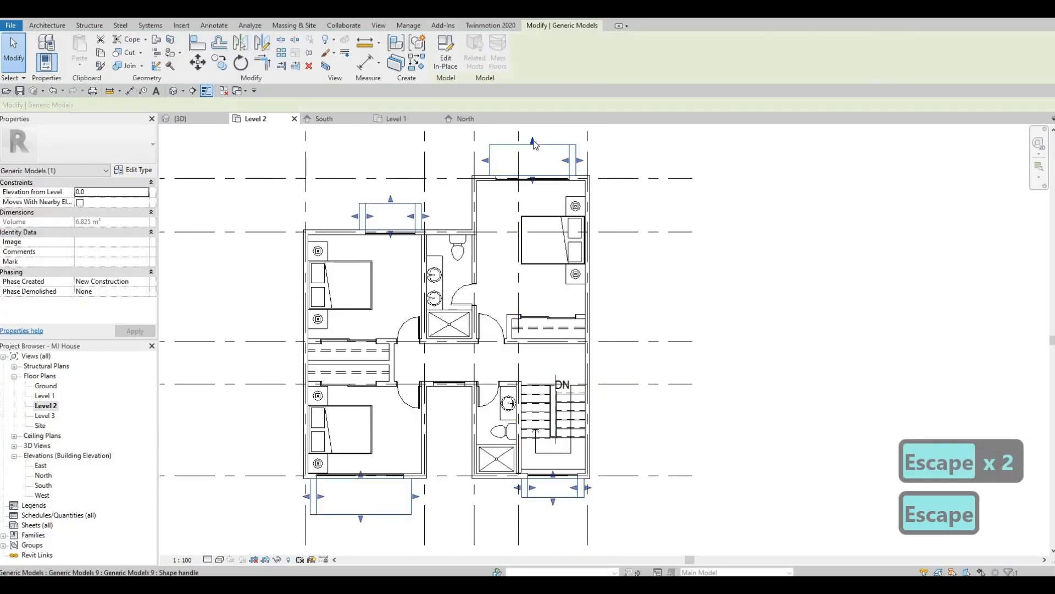
scroll(531, 137, "up", 2)
left_click_drag(532, 137, 532, 132)
middle_click_drag(327, 302, 303, 385)
key("Escape")
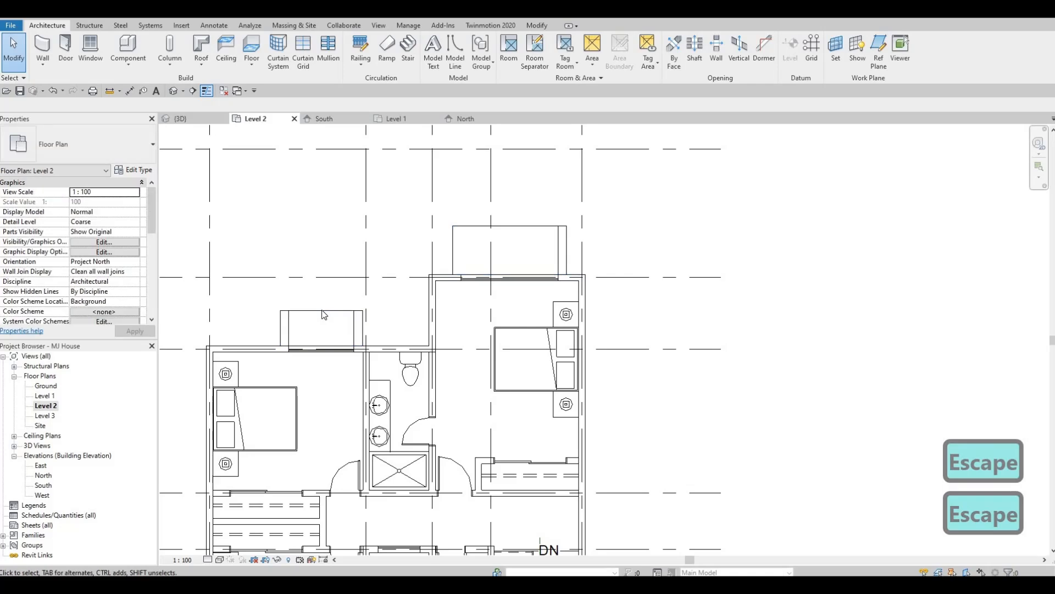
left_click(321, 310)
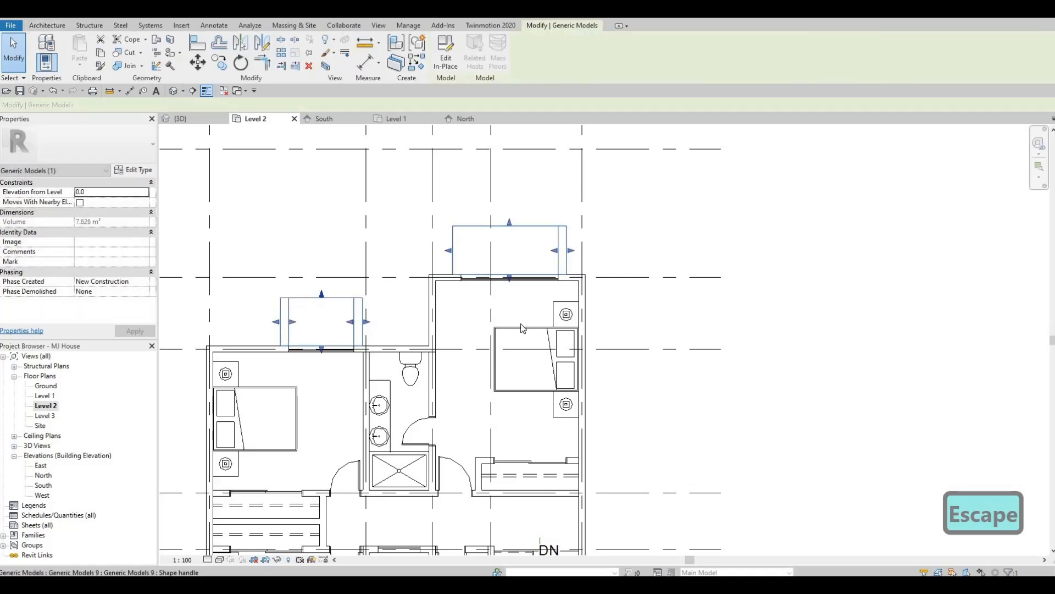
key("Escape")
- Reduce the stair window frame's projection on the front facade and extend the front bedroom frame farther outward
scroll(520, 323, "down", 2)
middle_click_drag(443, 411, 500, 365)
scroll(500, 364, "up", 2)
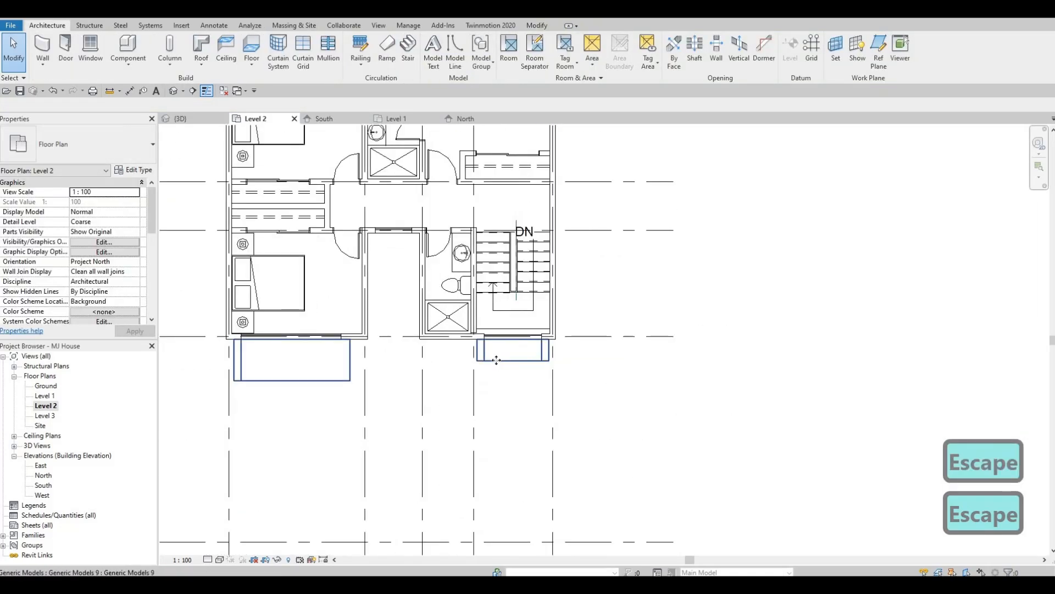
left_click(513, 358)
left_click_drag(513, 365, 513, 359)
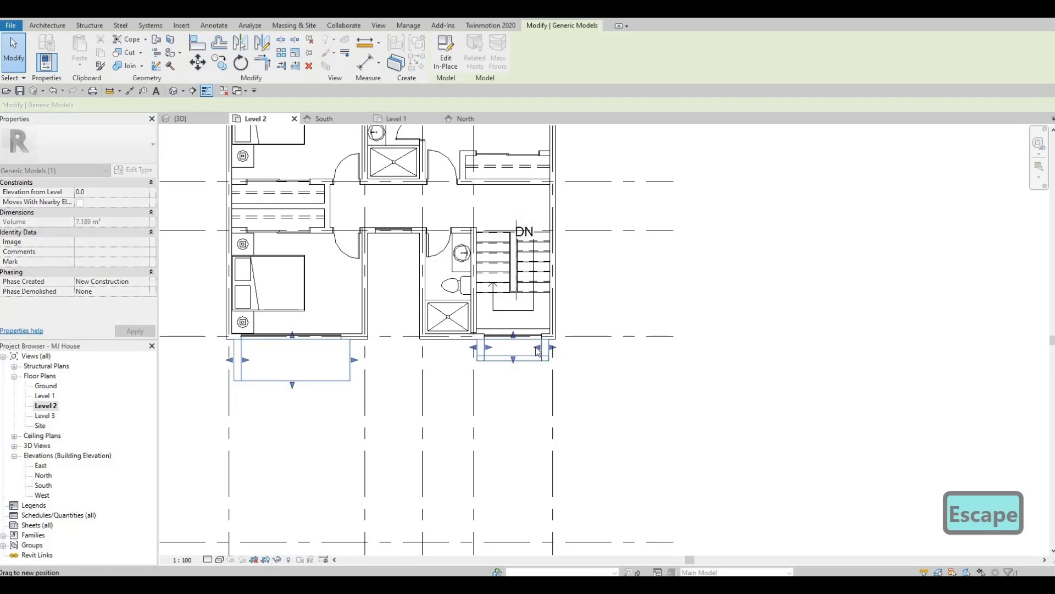
middle_click_drag(294, 384, 408, 380)
key("Escape")
left_click(404, 381)
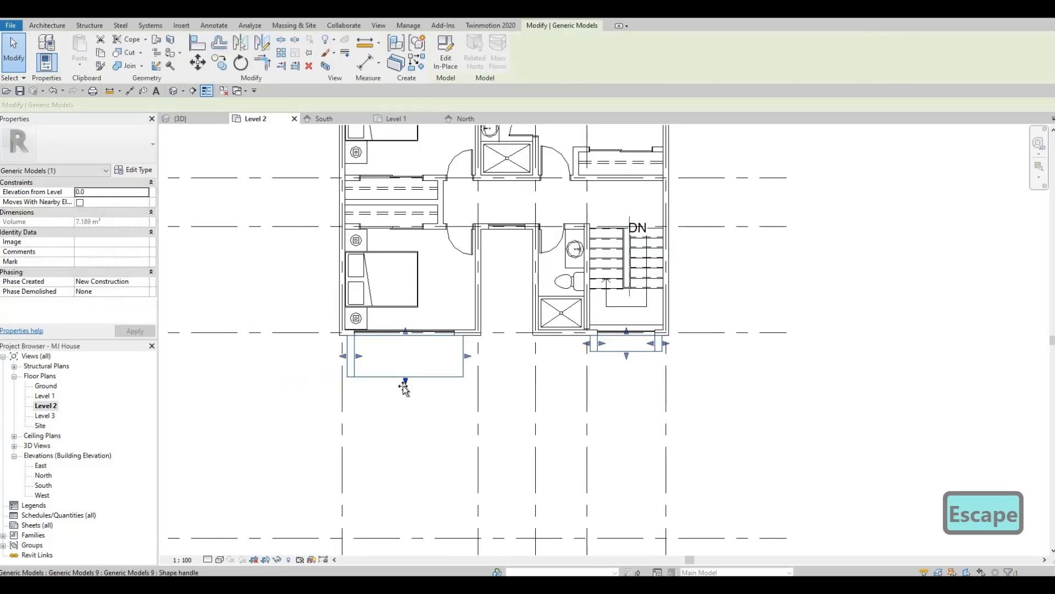
left_click_drag(404, 384, 383, 323)
key("Escape")
key("Escape")
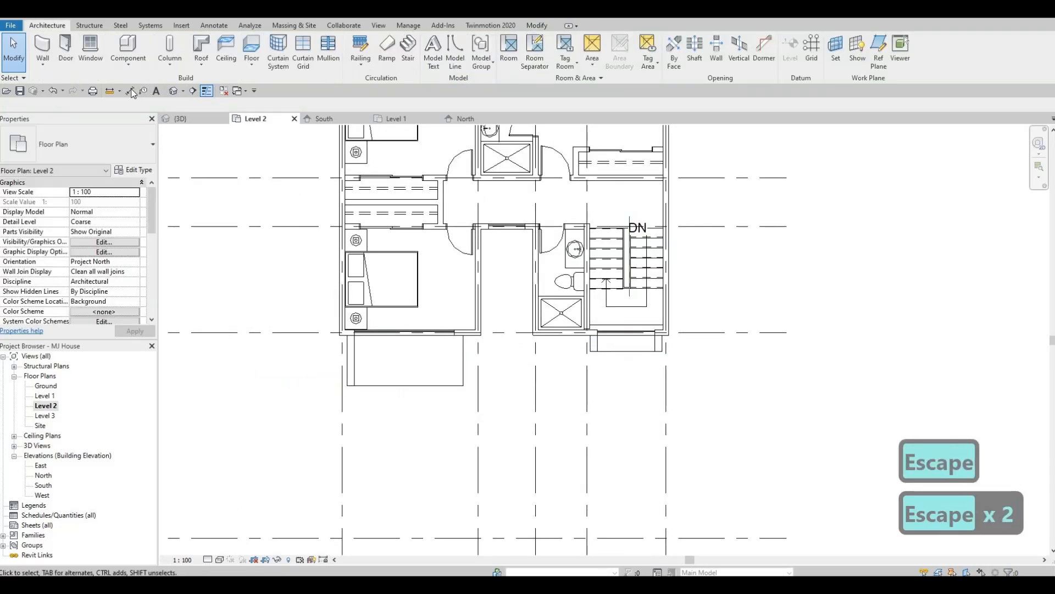
- Measure the projection of the front bedroom frame and both rear frames with aligned dimensions, without placing any
left_click(417, 387)
left_click(425, 336)
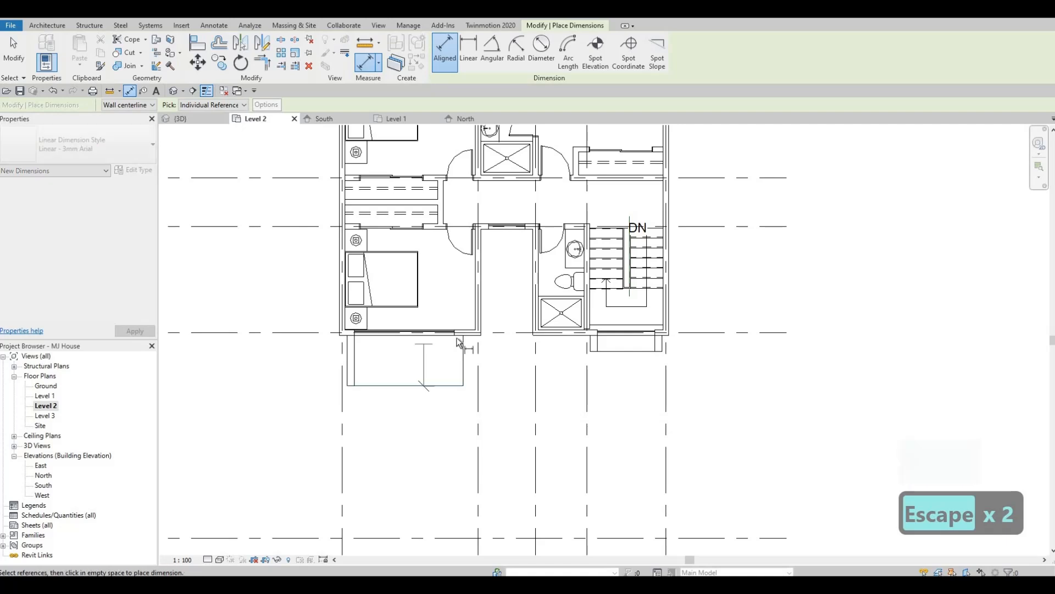
key("Escape")
scroll(426, 247, "down", 2)
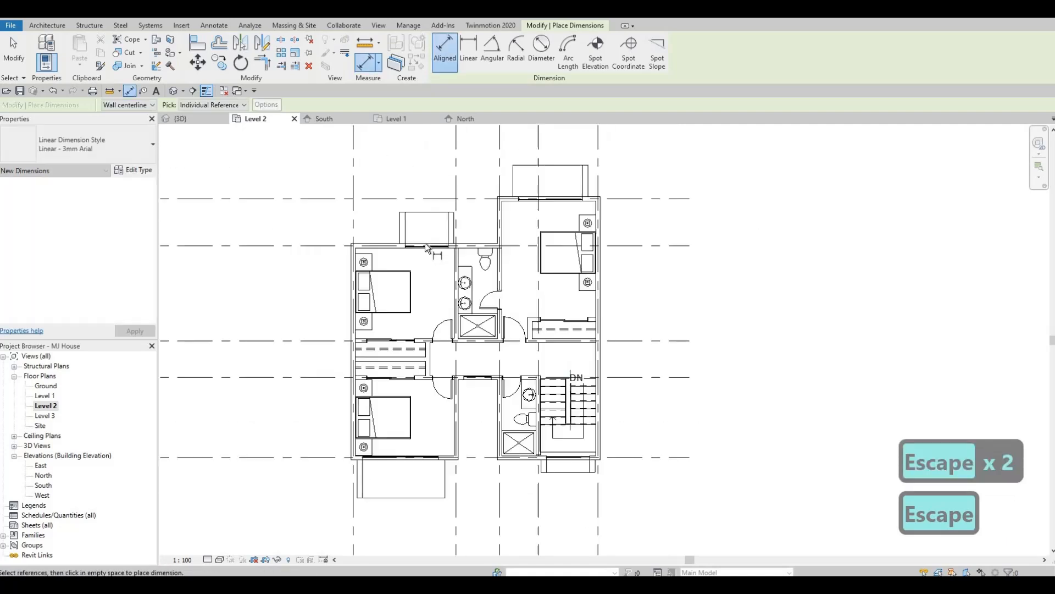
left_click(422, 219)
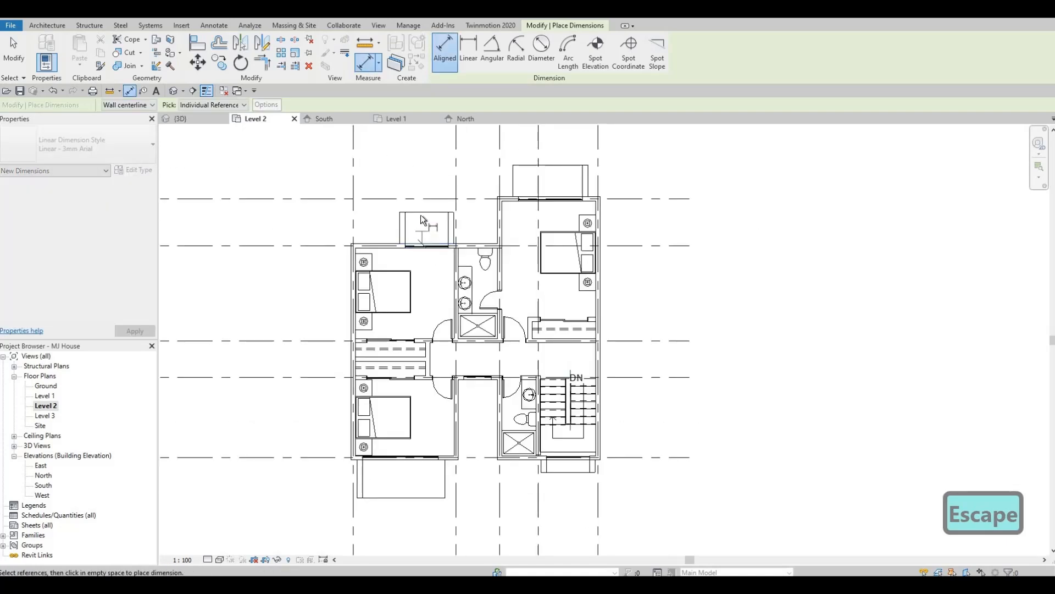
key("Escape")
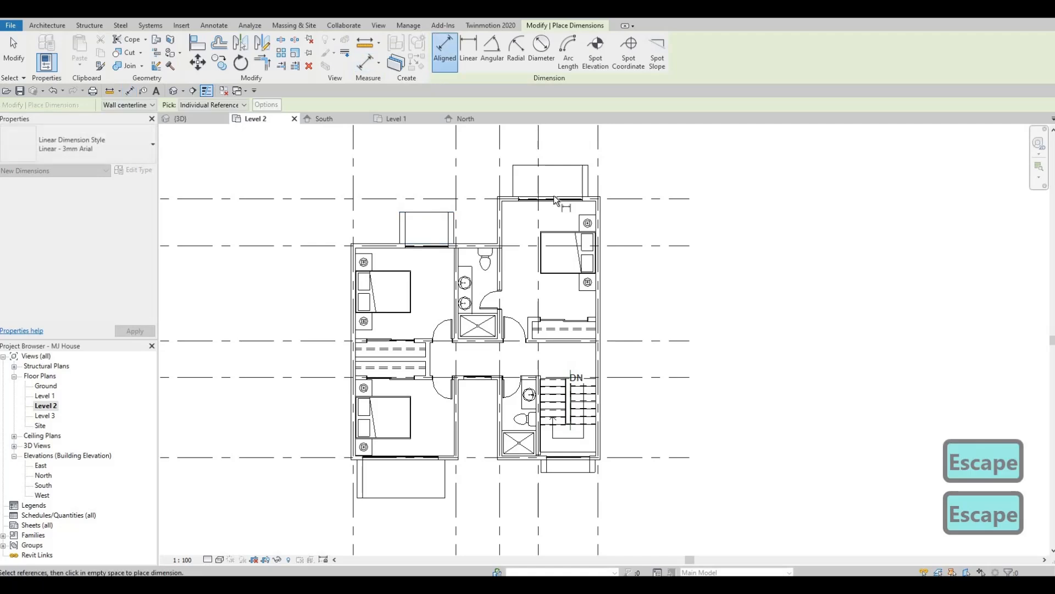
left_click(553, 167)
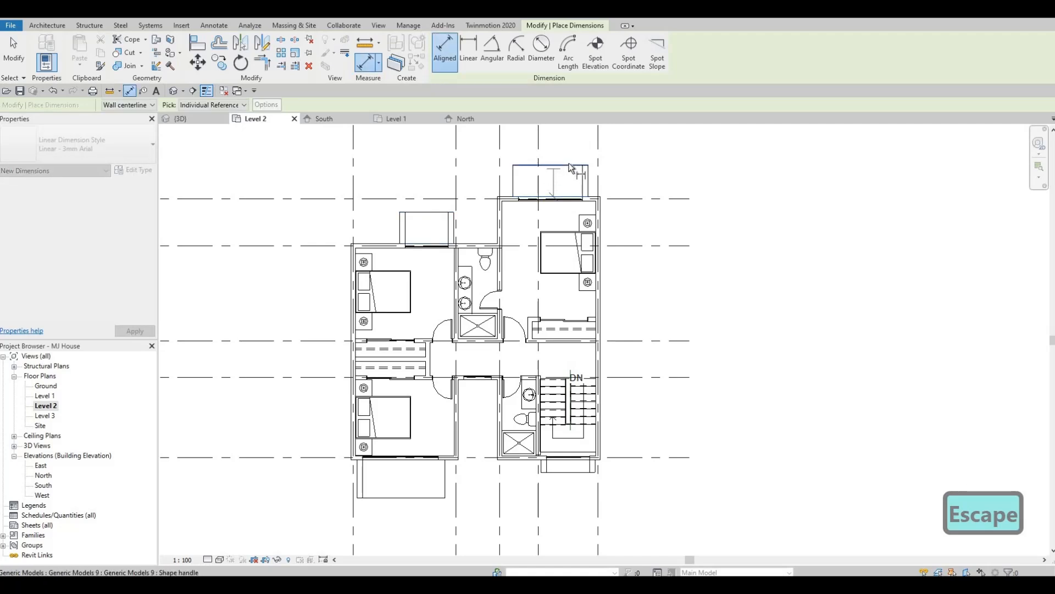
key("Escape")
key("Escape")
- Stretch the outer edges of both rear window frames slightly farther out from the exterior walls
scroll(544, 230, "up", 3)
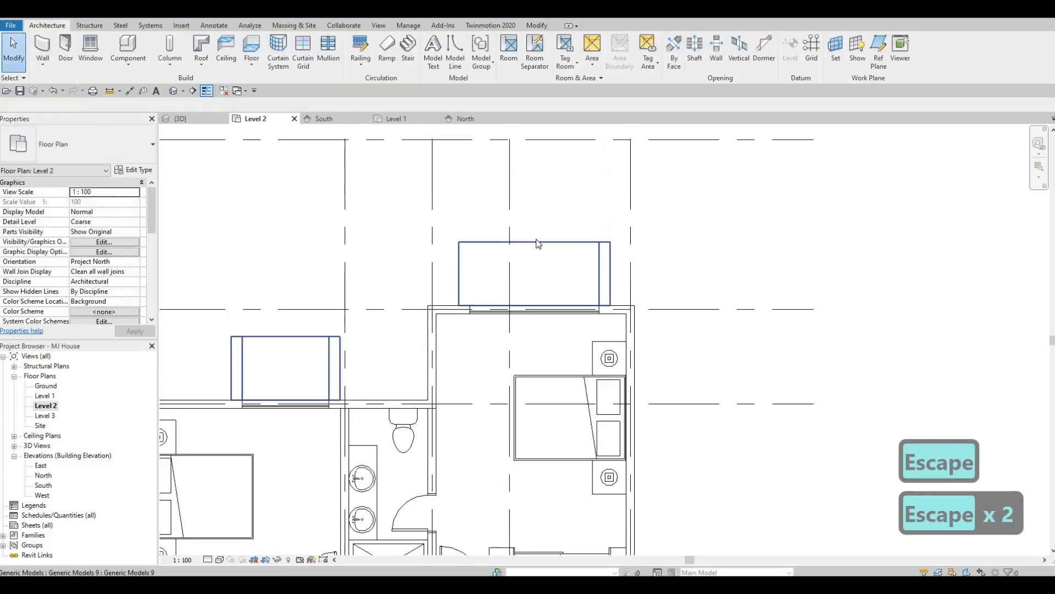
left_click(533, 233)
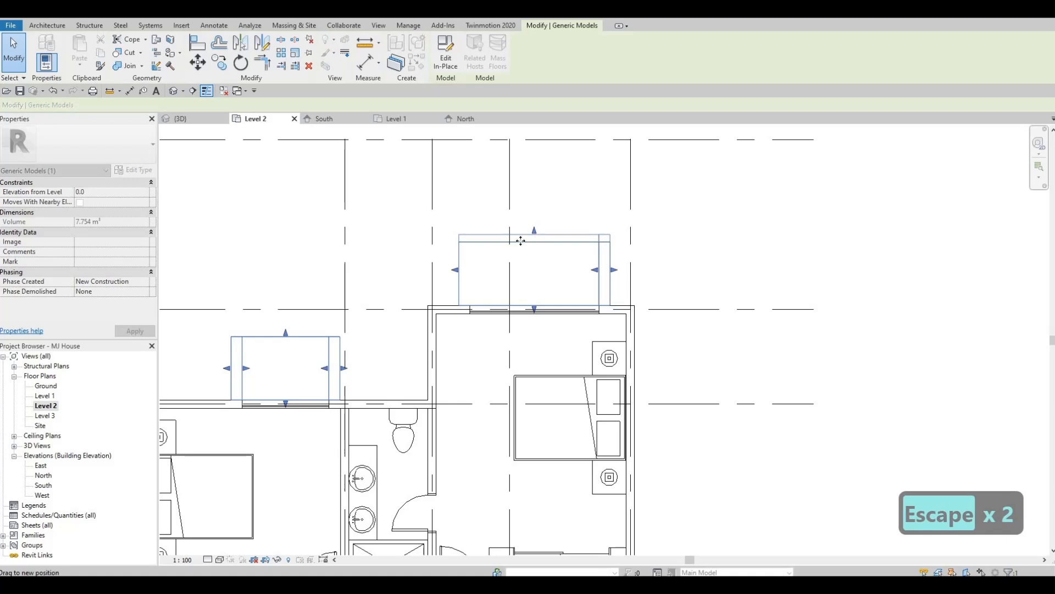
left_click_drag(283, 332, 284, 332)
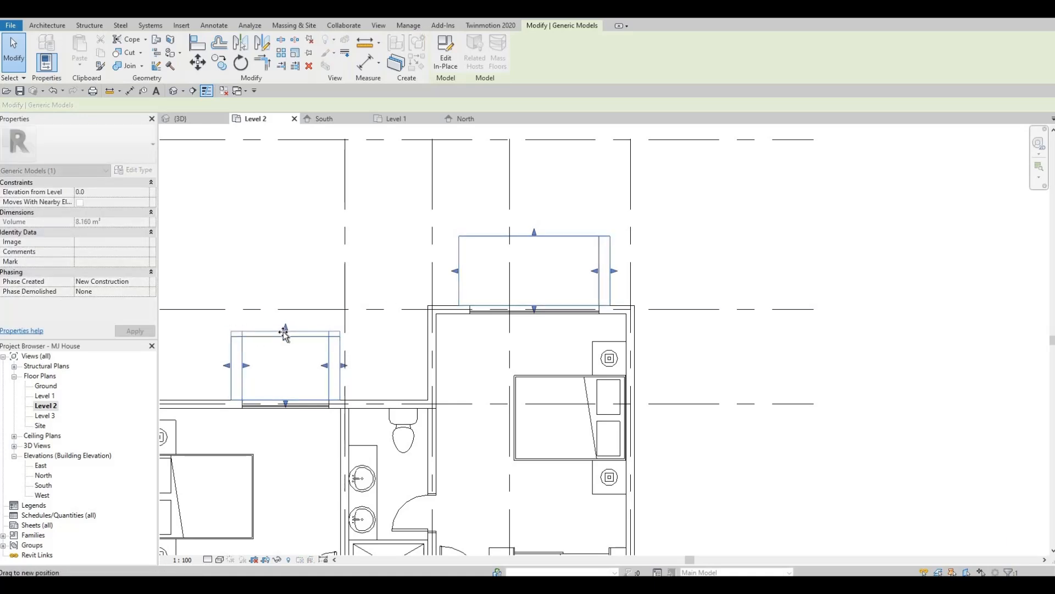
scroll(338, 398, "down", 3)
- Reduce the front bedroom frame's projection slightly by pulling its outer edge back toward the wall
middle_click_drag(332, 399, 412, 230)
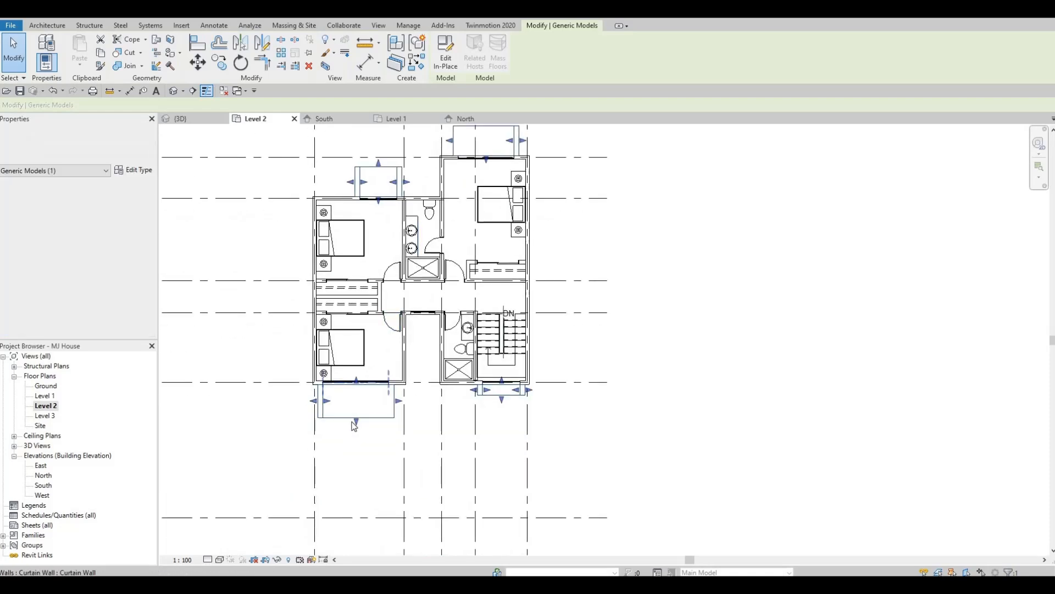
scroll(355, 421, "up", 1)
left_click_drag(352, 420, 352, 416)
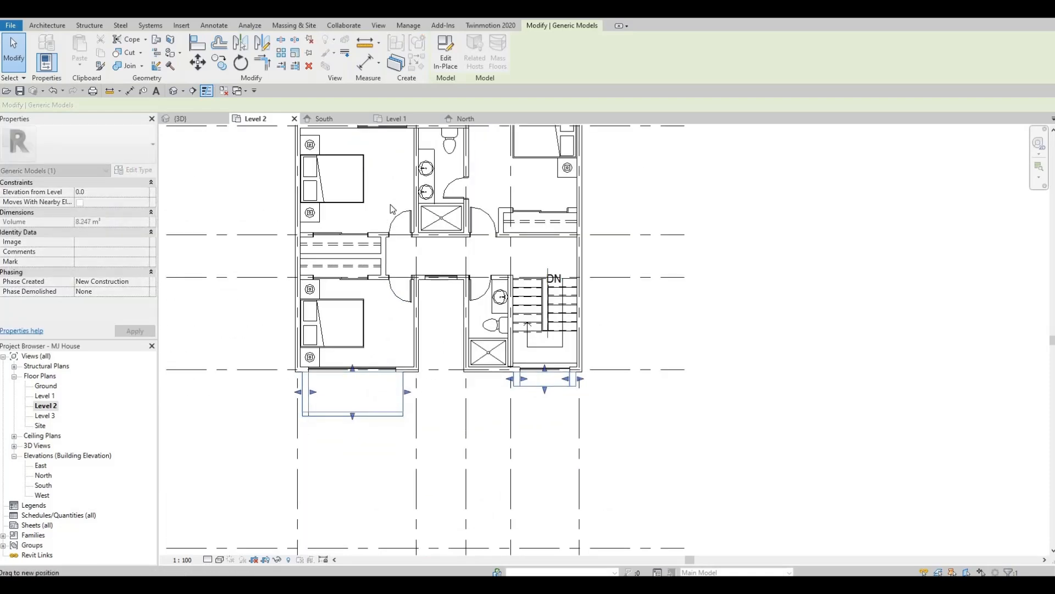
key("Escape")
scroll(286, 187, "down", 1)
- Try sketching a 900mm Pipe 2 railing path along the larger rear frame's outer edge, about 2440 mm long, and down its open side
middle_click_drag(286, 187, 246, 289)
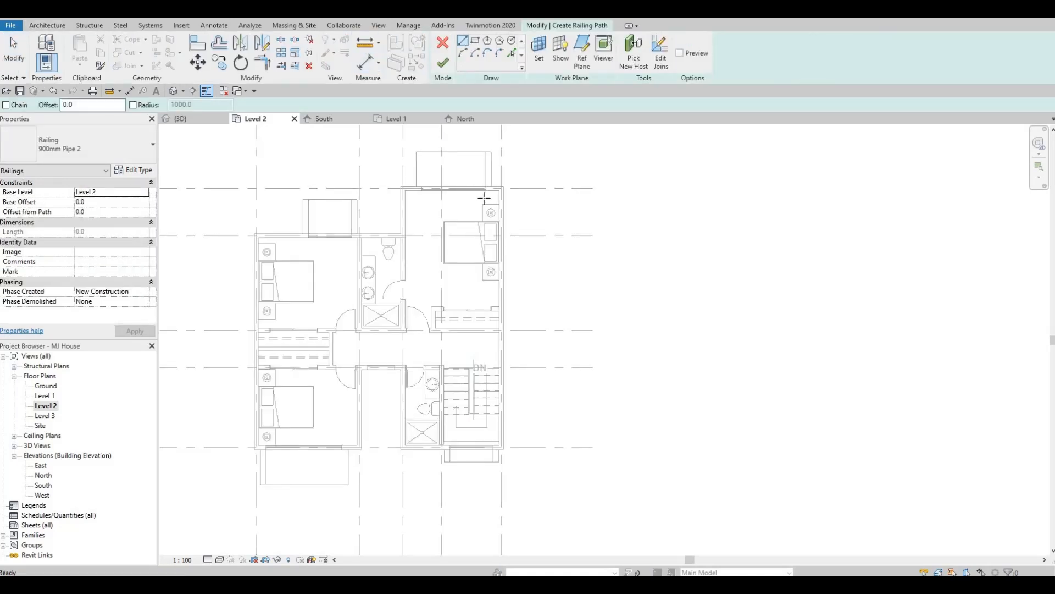
scroll(476, 276, "up", 6)
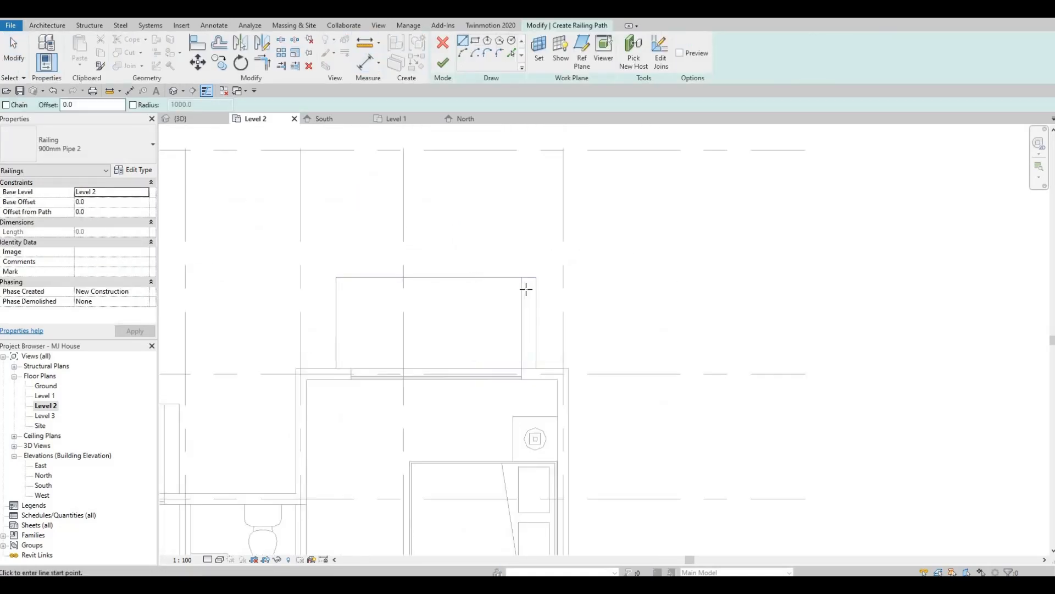
left_click(529, 284)
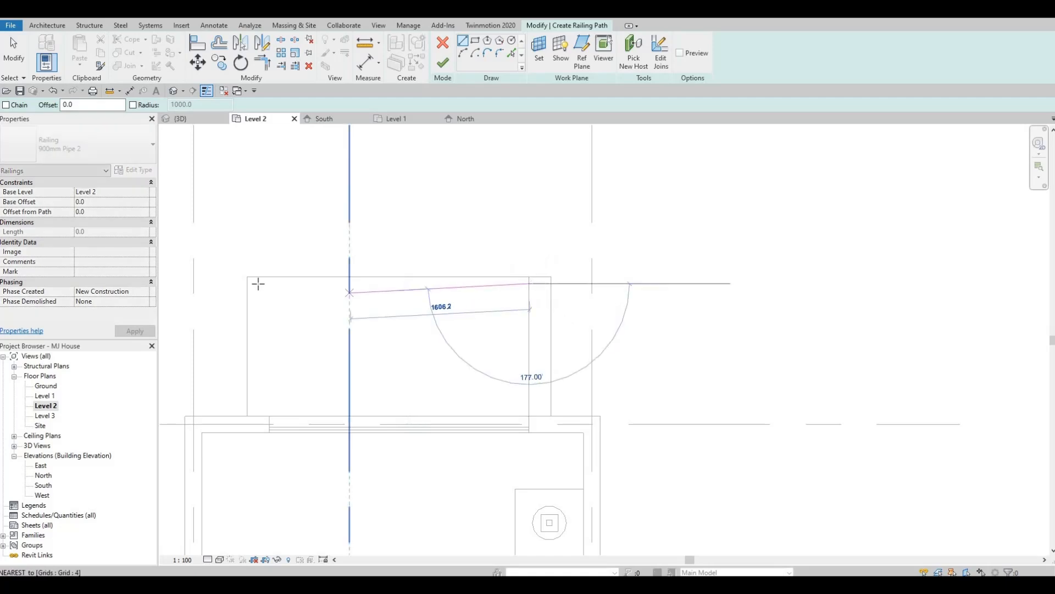
left_click(254, 328)
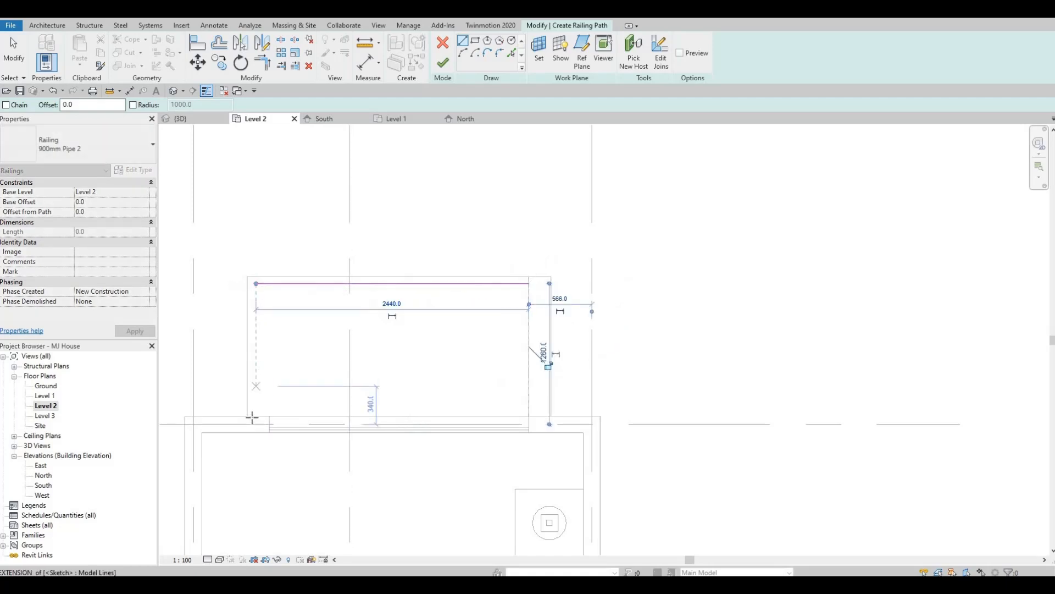
left_click(255, 416)
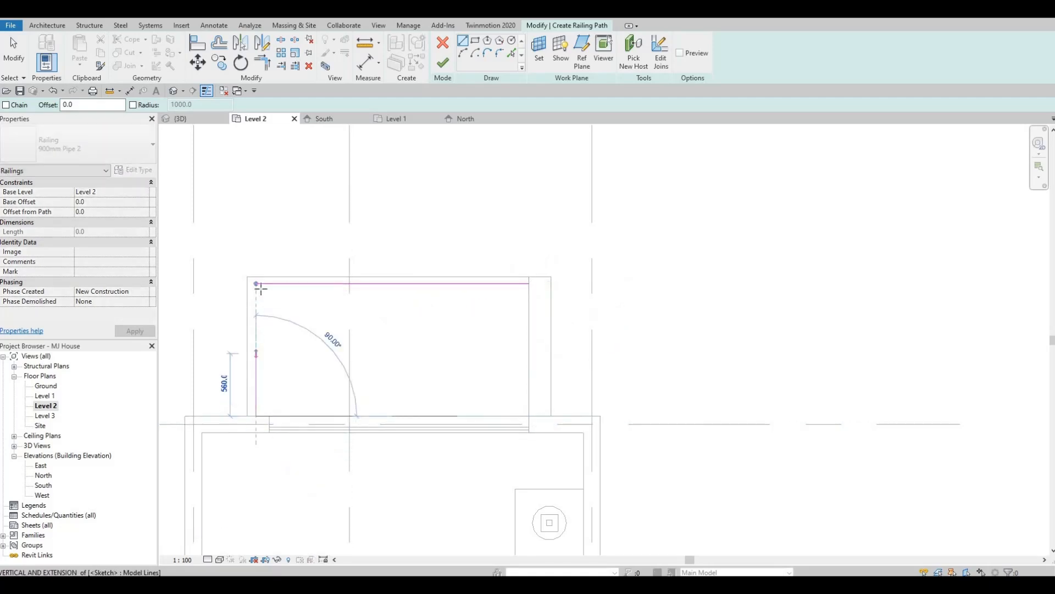
left_click(256, 283)
key("Escape")
scroll(467, 188, "down", 5)
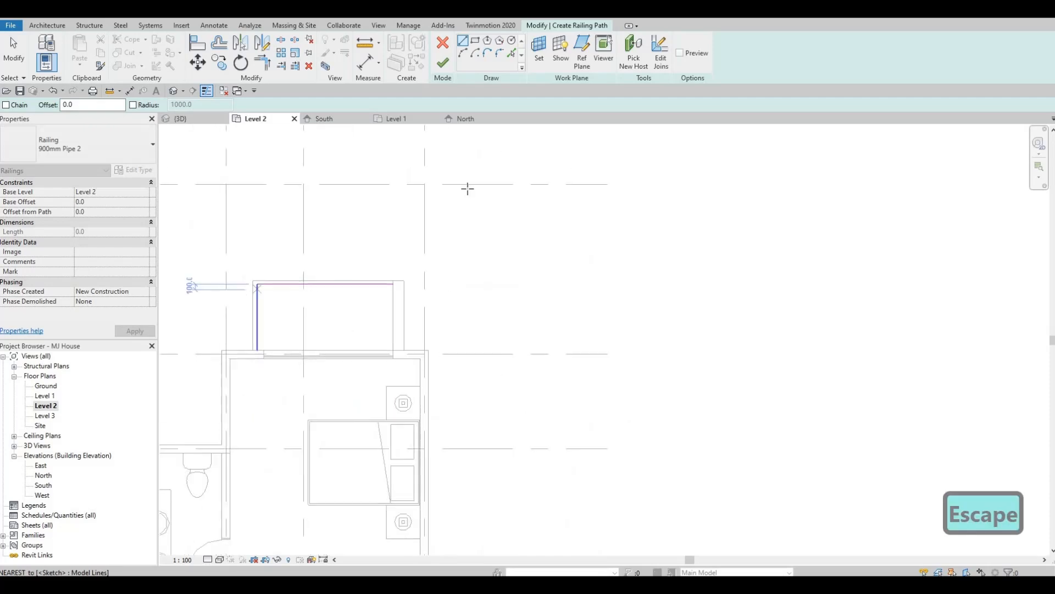
- Discard the unfinished railing sketch and return to the full Level 2 plan
middle_click_drag(465, 248, 467, 272)
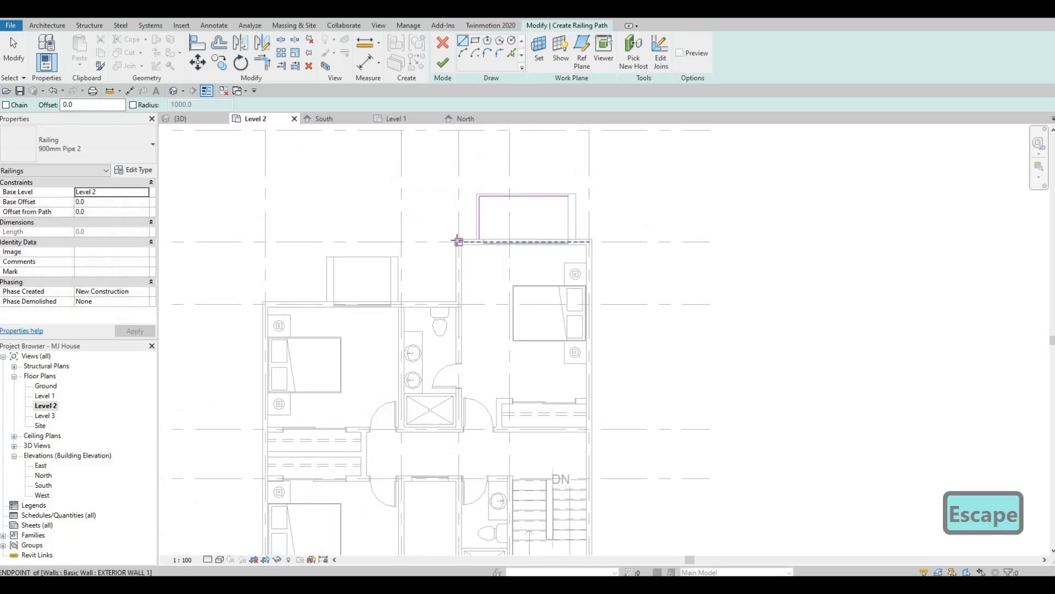
key("Escape")
key("Escape")
key("Escape")
scroll(471, 204, "up", 2)
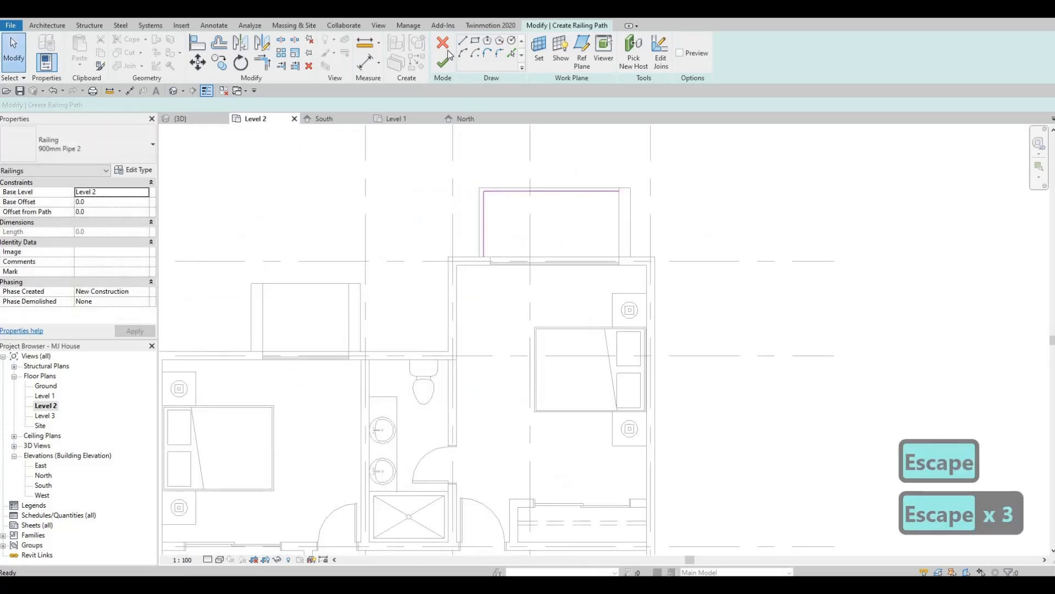
key("Escape")
key("Escape")
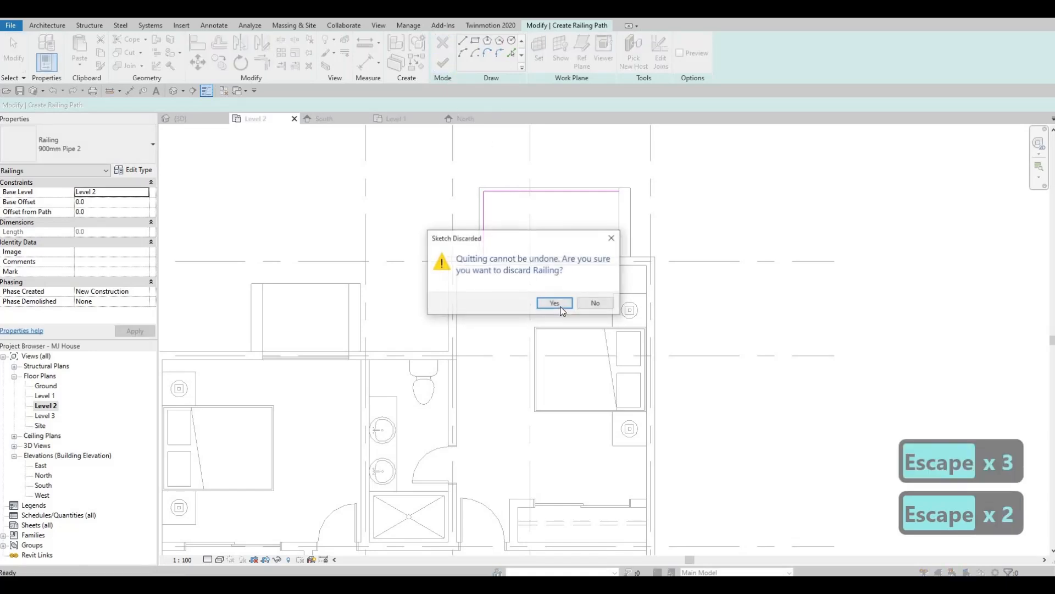
left_click(558, 305)
scroll(507, 190, "down", 3)
middle_click_drag(527, 207, 450, 170)
key("Escape")
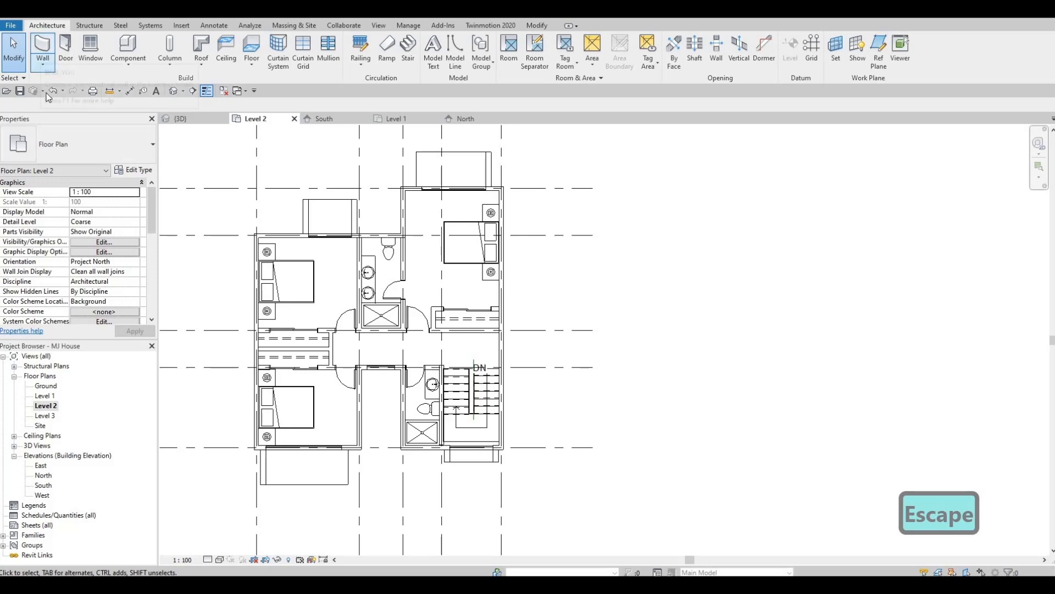
- Draw a curtain wall about 2440 mm long just inside the outer edge of the larger rear frame
left_click(42, 63)
left_click(66, 84)
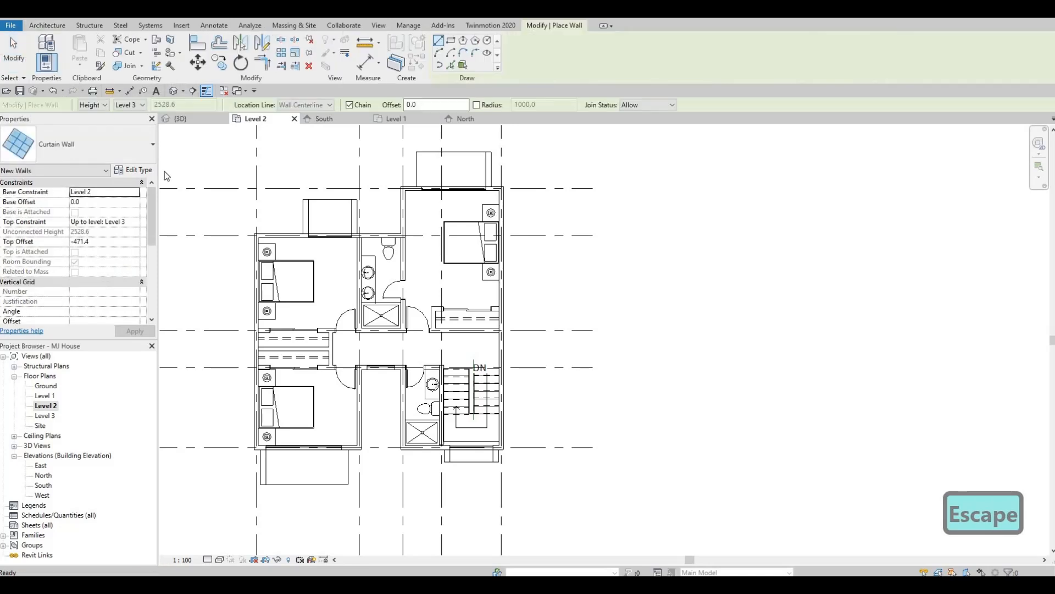
scroll(566, 205, "up", 5)
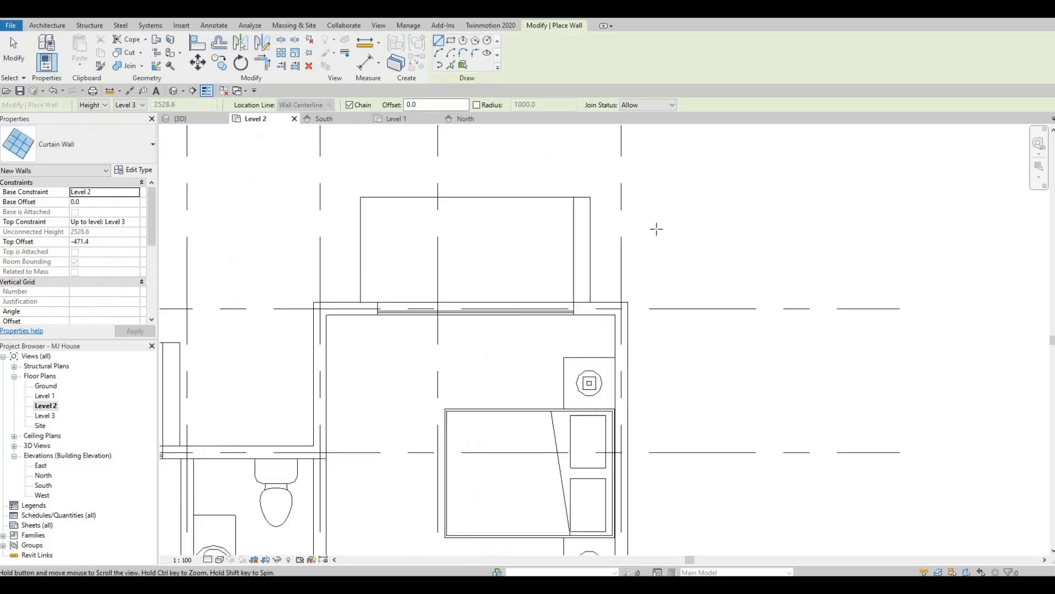
middle_click_drag(656, 229, 761, 261)
scroll(715, 247, "up", 1)
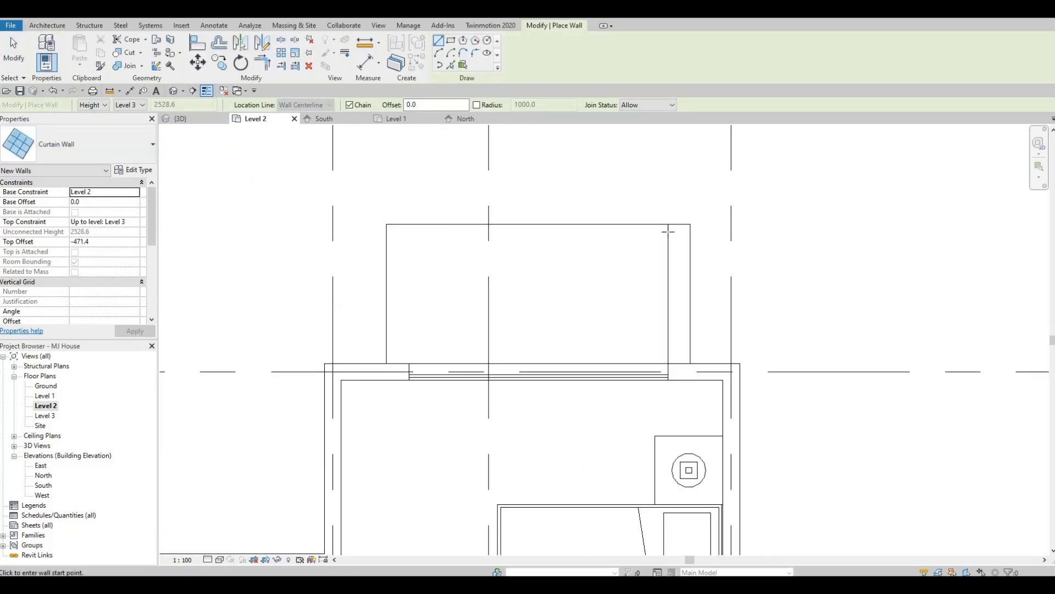
left_click(397, 234)
key("Escape")
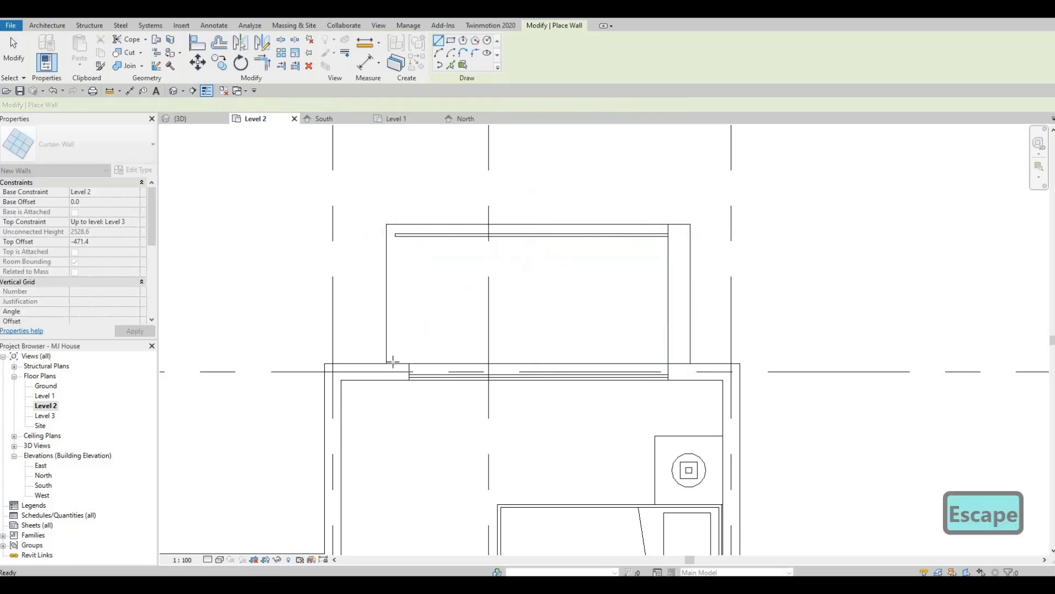
- Draw a second curtain wall about 1135 mm long along the frame's open side, from the exterior wall to the outer glass
left_click(393, 361)
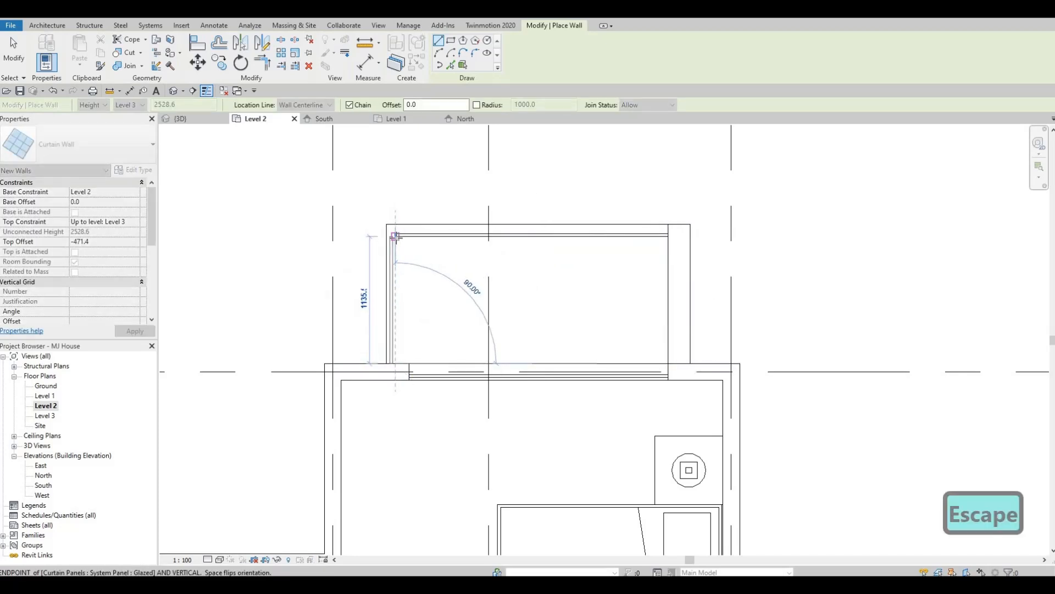
left_click(395, 236)
key("Escape")
key("Escape")
key("Escape")
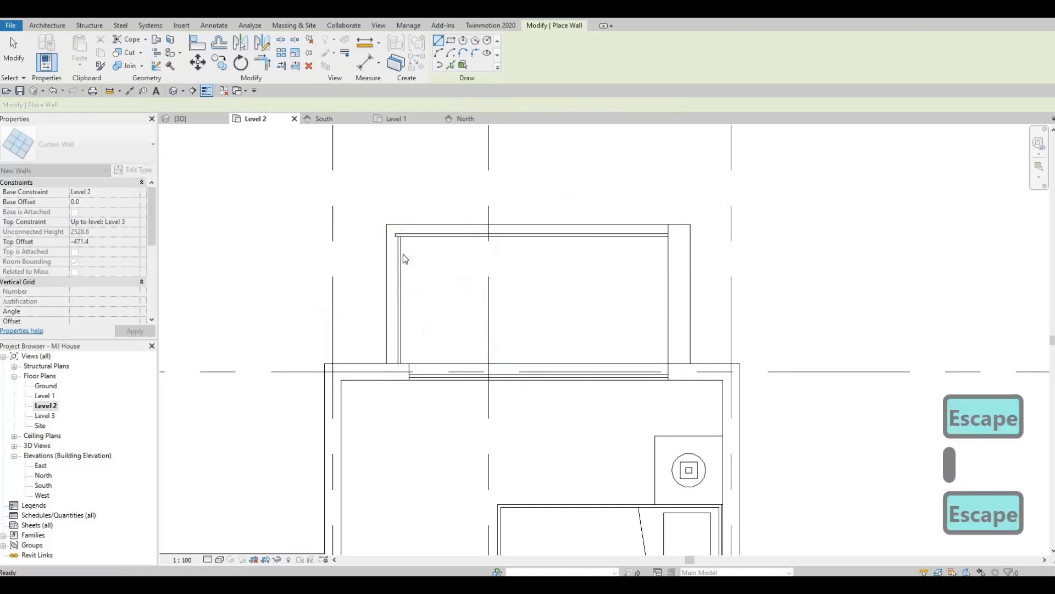
- Nudge the side curtain wall outward so that it lines up with the end of the outer glass
scroll(403, 254, "up", 3)
left_click(404, 254)
key("Left")
key("Left")
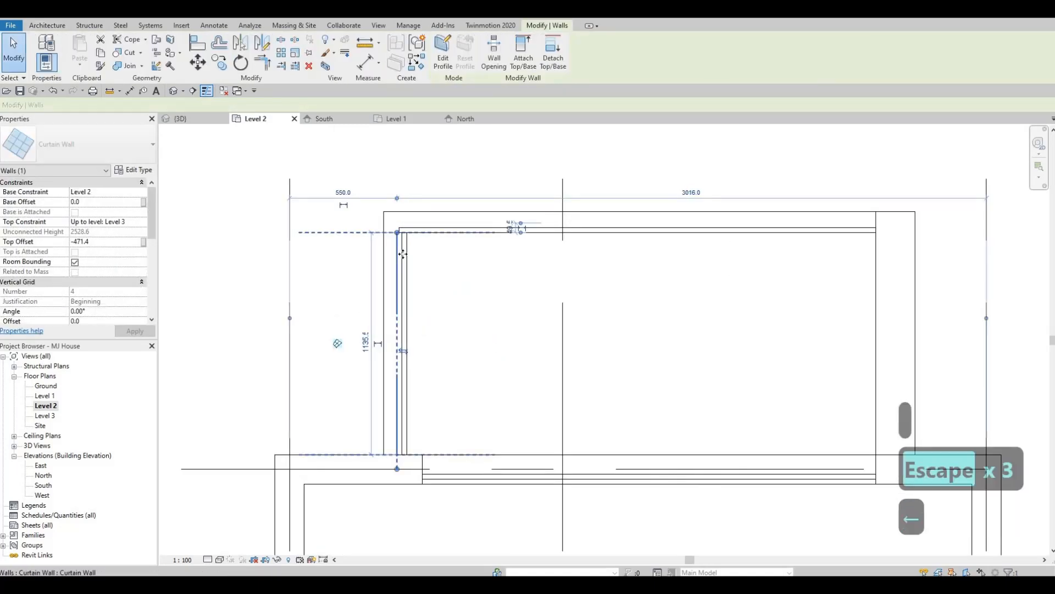
key("Right")
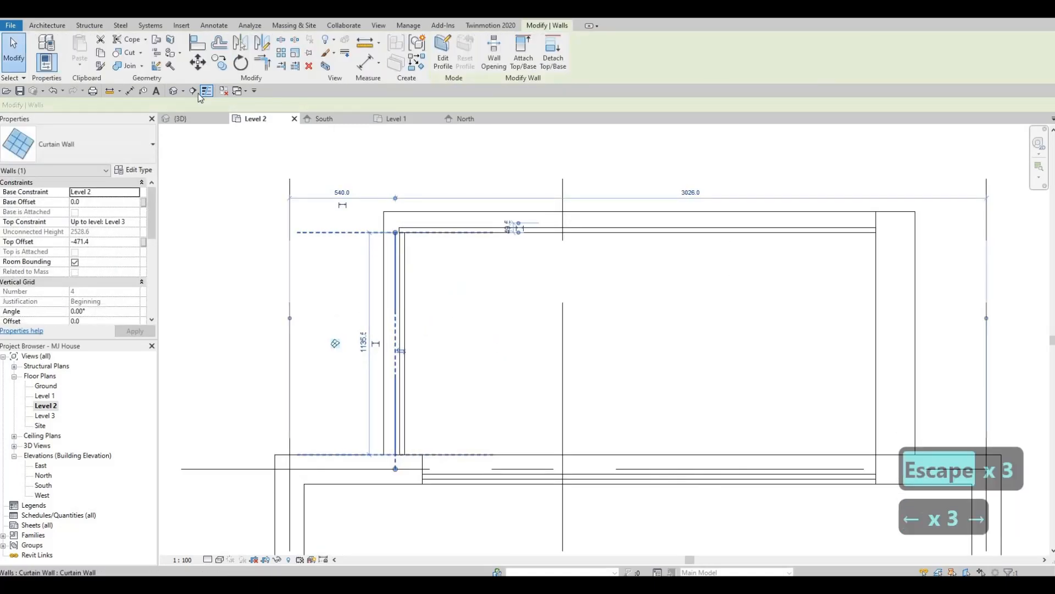
key("Escape")
key("Escape")
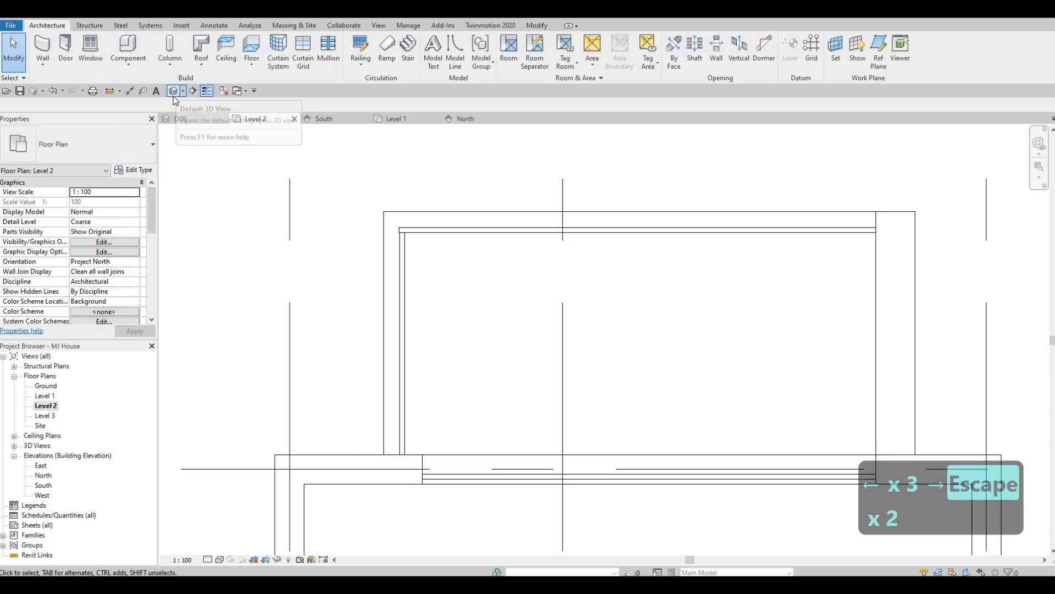
- Open the 3D view and lower the outer curtain wall's top edge to a height of about 1425 mm
left_click(175, 91)
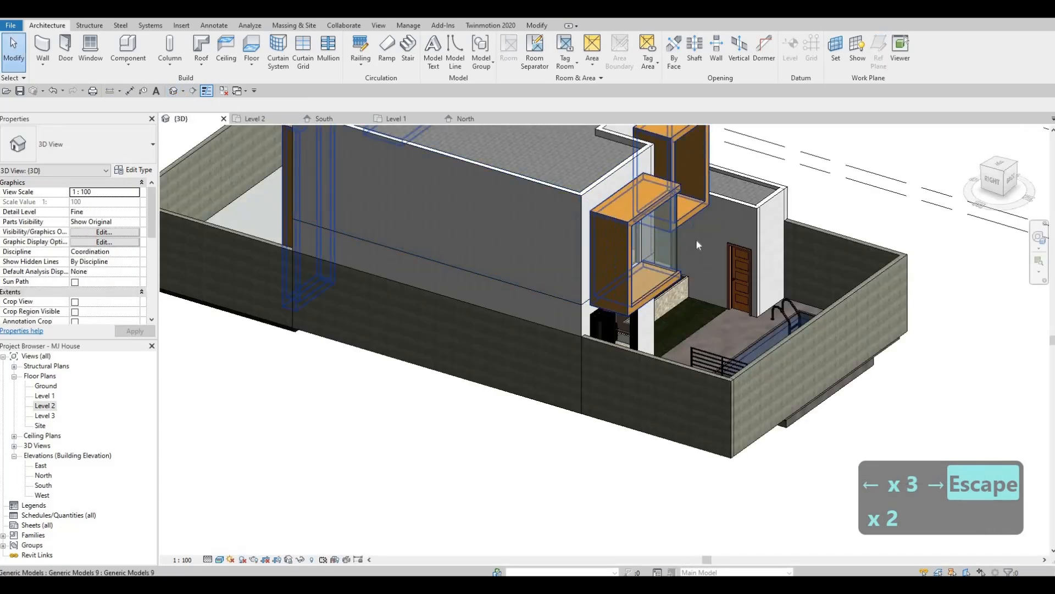
middle_click_drag(696, 239, 672, 237, "shift")
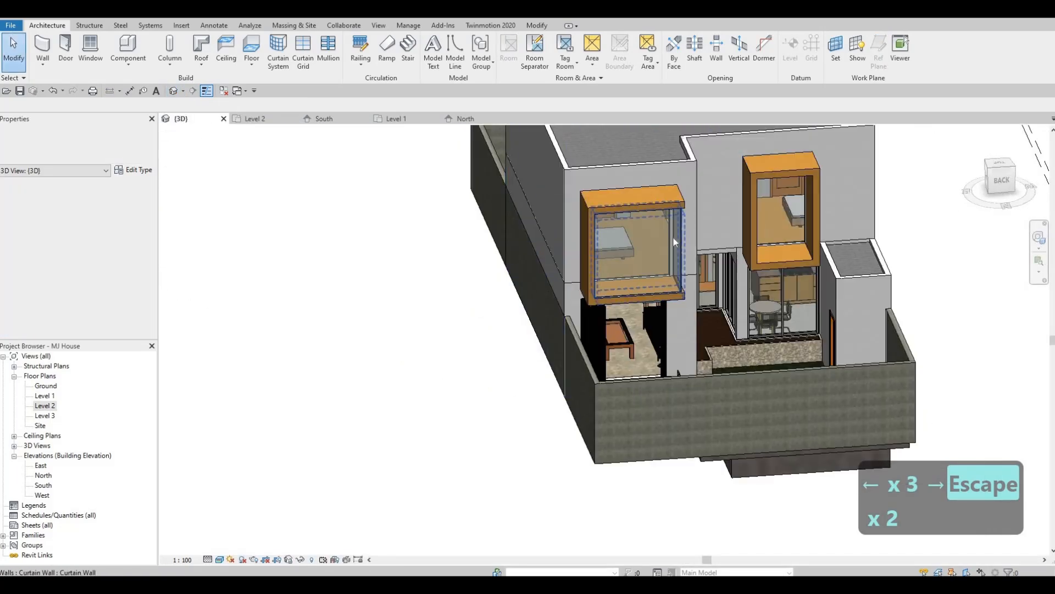
left_click(632, 231)
scroll(631, 229, "up", 3)
left_click_drag(631, 264, 631, 262)
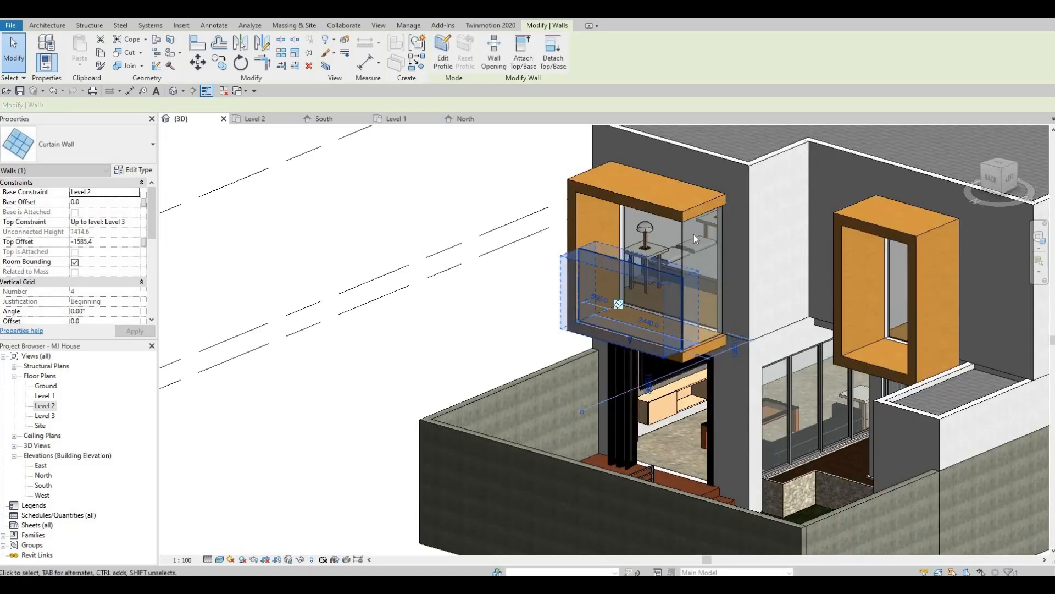
- Try to reshape the side curtain wall in the rear frame, and undo the change
left_click_drag(694, 235, 704, 267)
key("ctrl+z")
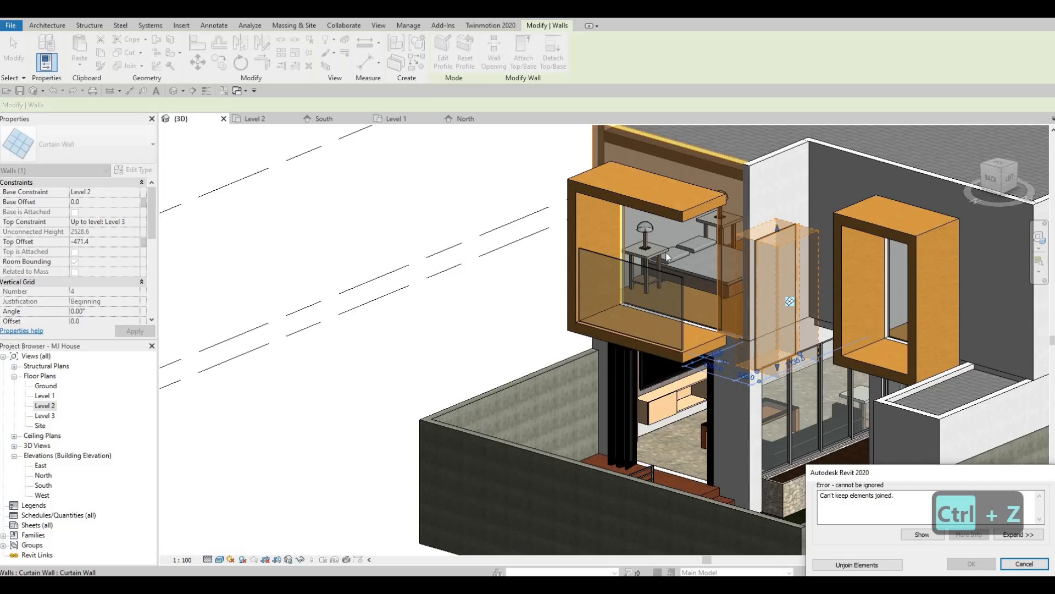
key("Escape")
key("Escape")
- Lower the outer curtain wall's top edge further to a railing height of about 1029 mm
scroll(622, 272, "up", 3)
left_click(600, 302)
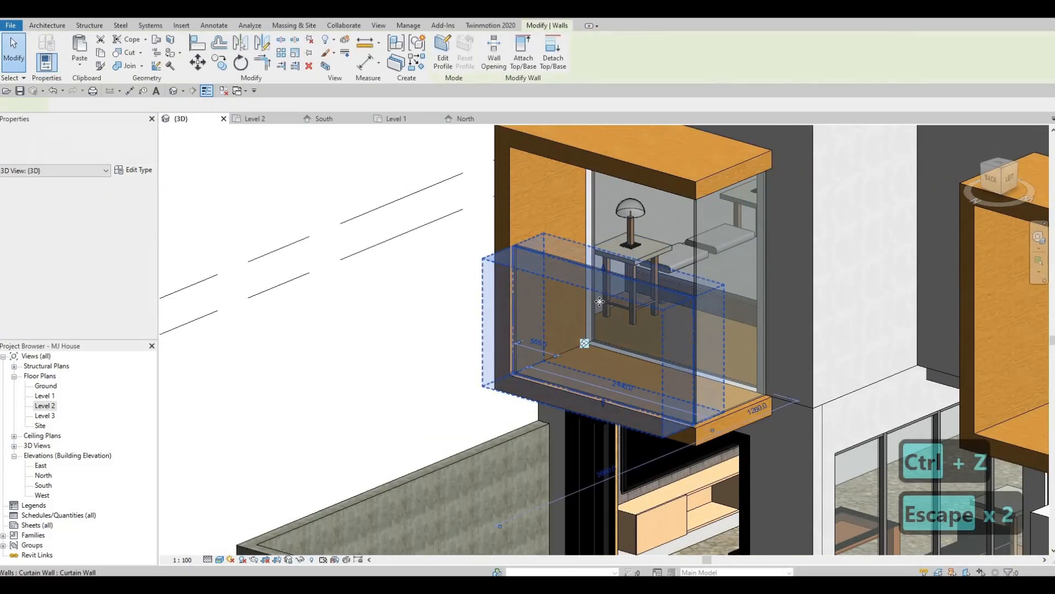
left_click_drag(605, 269, 591, 299)
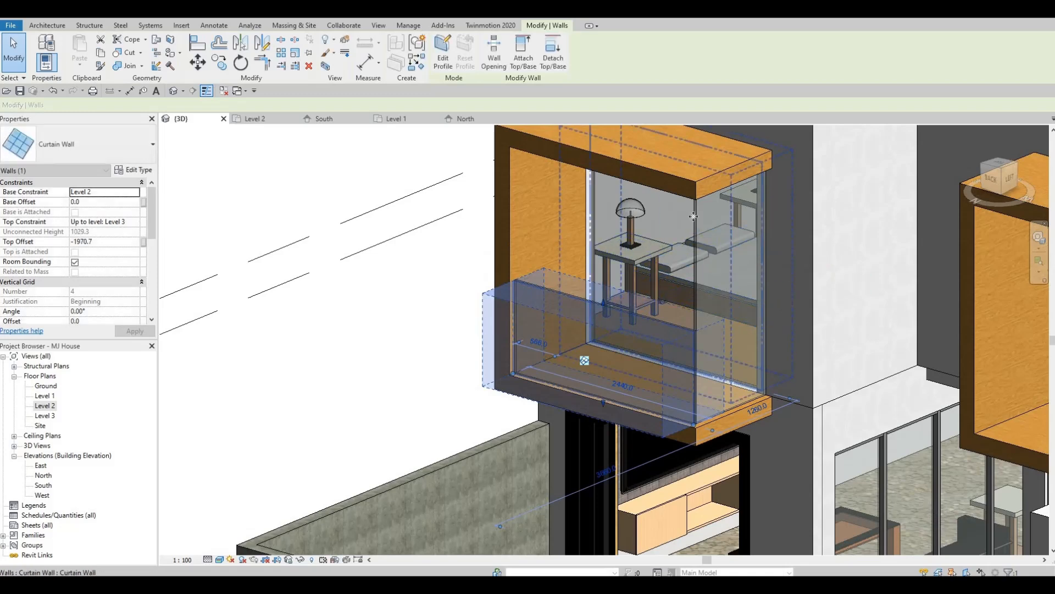
key("Escape")
- Lower the side curtain wall's top edge to roughly the height of the outer glass
left_click(729, 179)
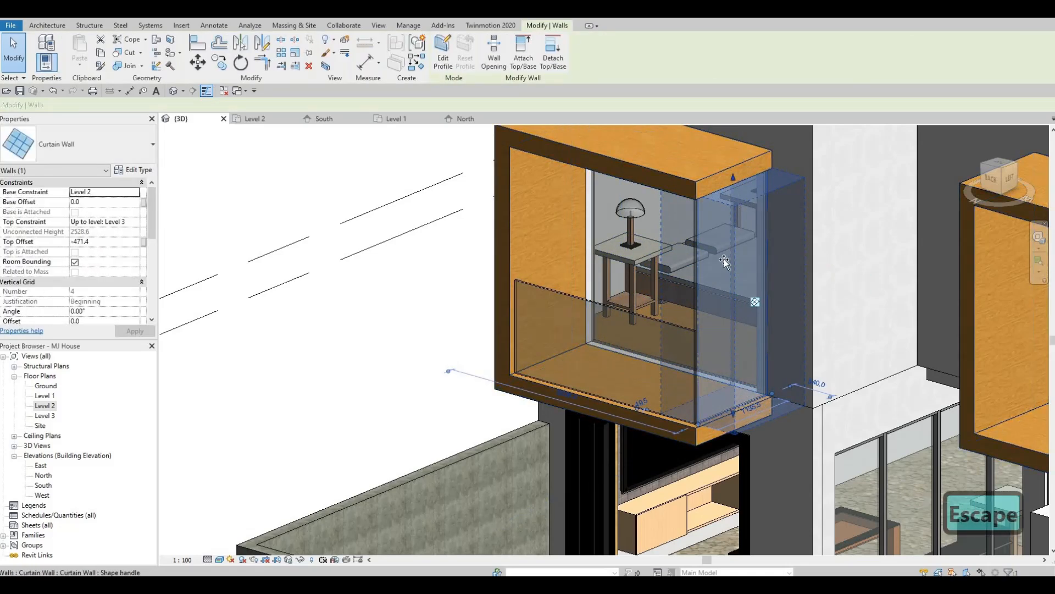
left_click_drag(732, 179, 711, 301)
key("Escape")
key("Escape")
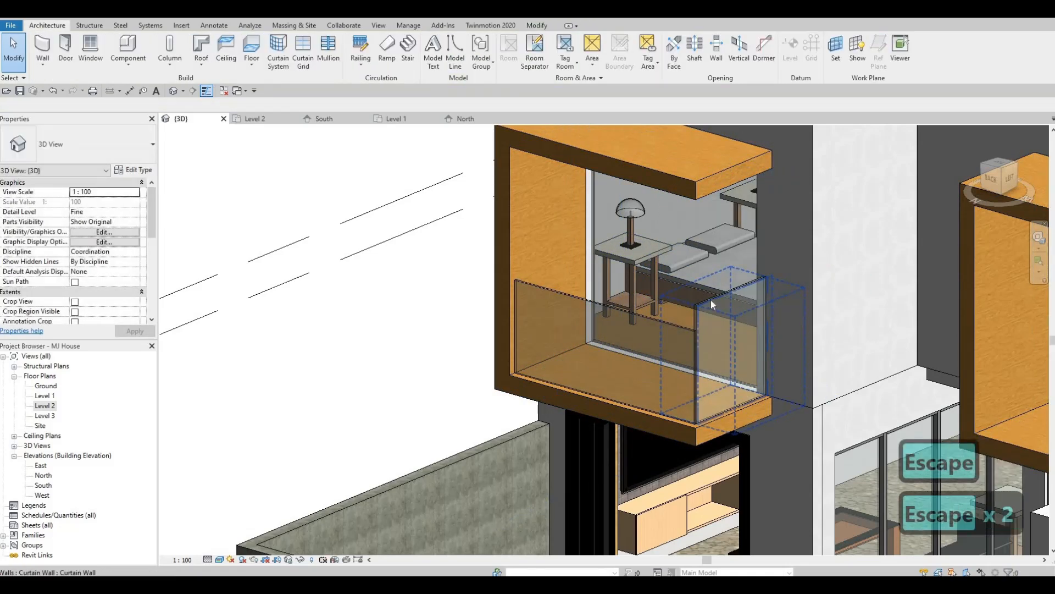
- Align the side curtain wall's top edge with the top of the outer curtain wall and check the glass railing from the rear
key("a")
key("l")
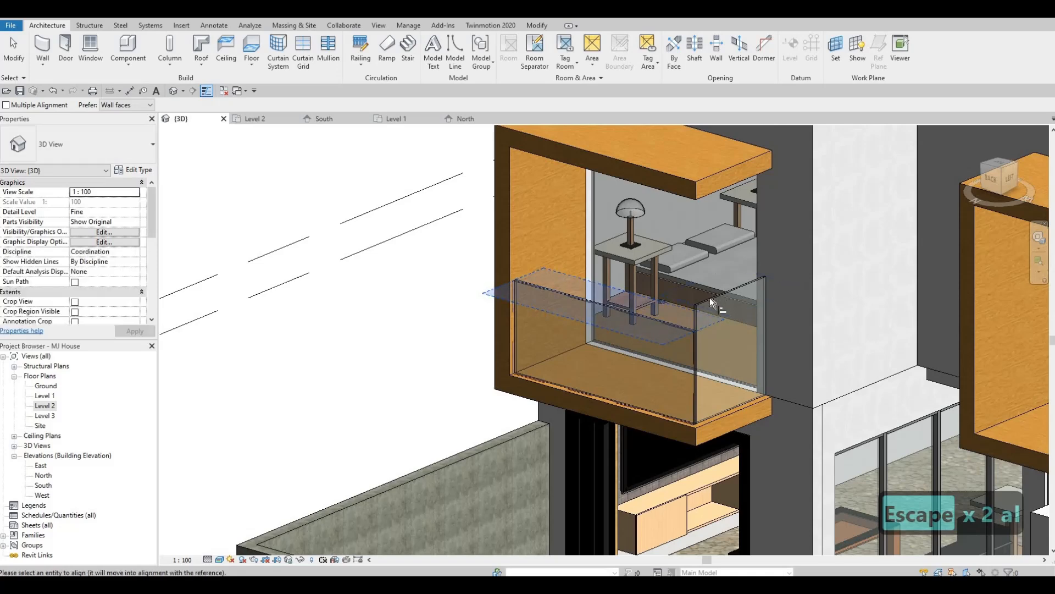
left_click(691, 289)
key("Escape")
scroll(785, 296, "down", 5)
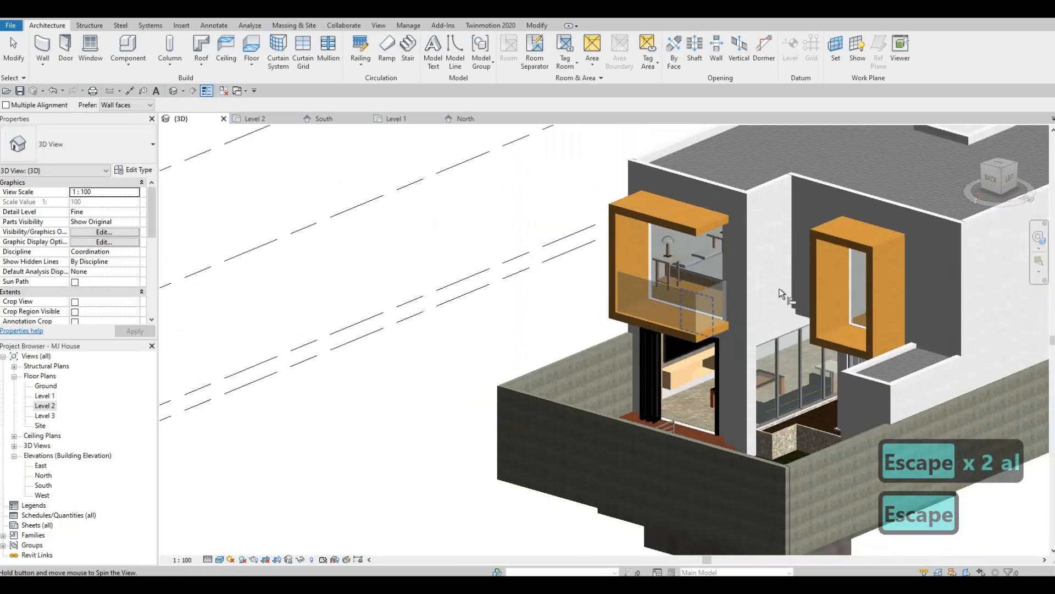
middle_click_drag(782, 294, 846, 292, "shift")
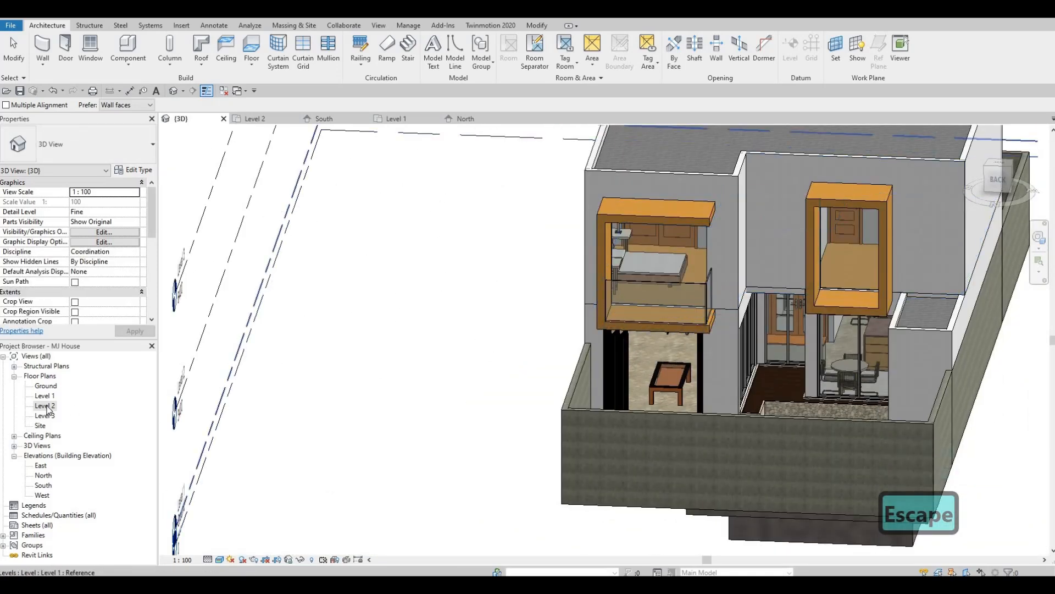
- In the Level 2 plan, draw a matching 1560 mm low curtain wall across the outer side of the smaller rear frame
scroll(444, 277, "down", 2)
key("Escape")
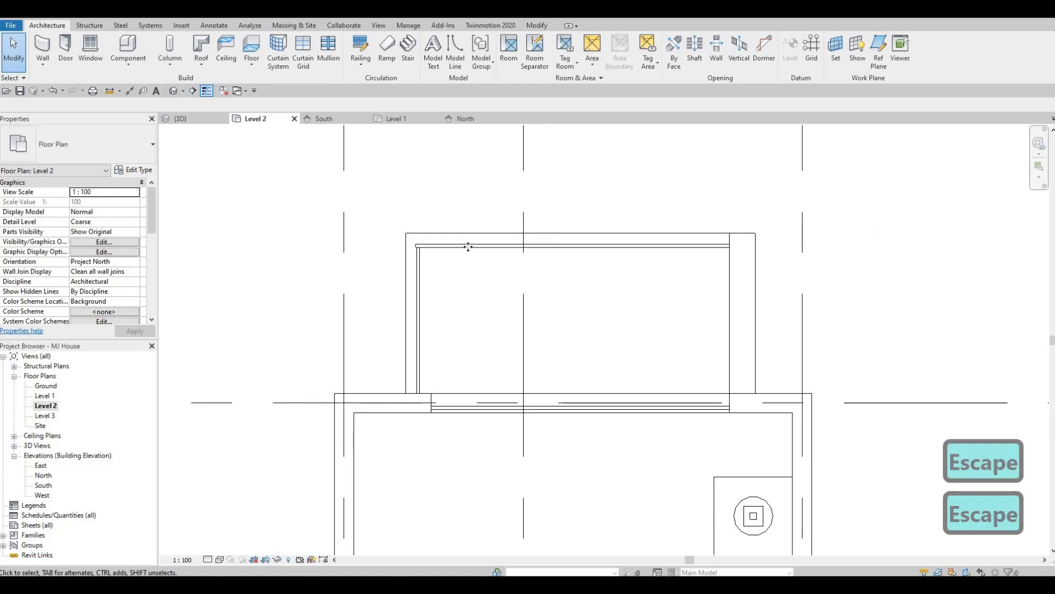
key("Escape")
key("Escape")
left_click(497, 249)
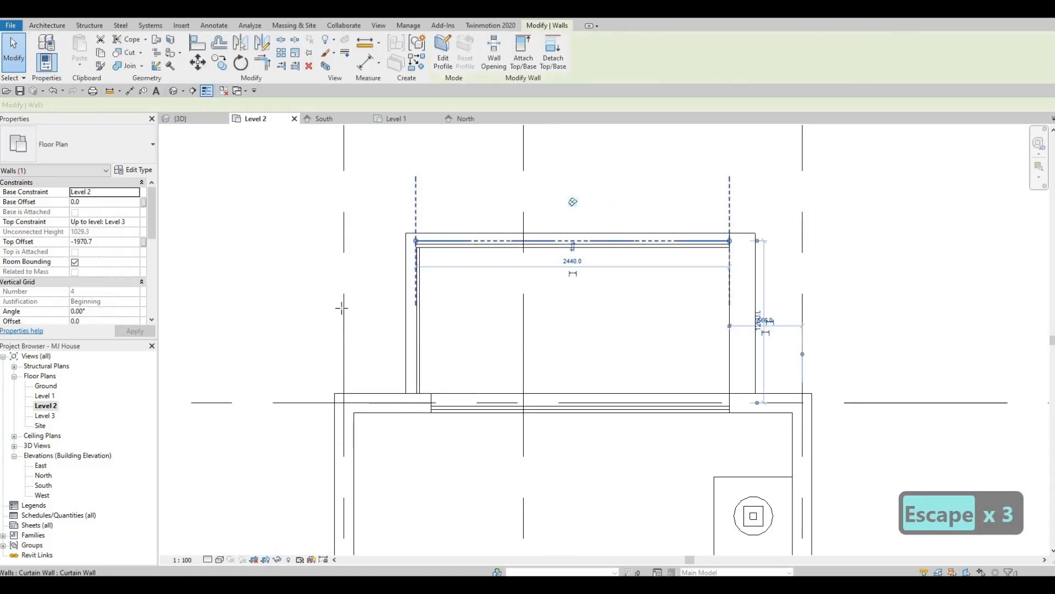
key("c")
key("s")
scroll(493, 278, "down", 1)
middle_click_drag(492, 278, 808, 245)
scroll(445, 259, "down", 2)
middle_click_drag(373, 350, 512, 342)
scroll(513, 342, "up", 2)
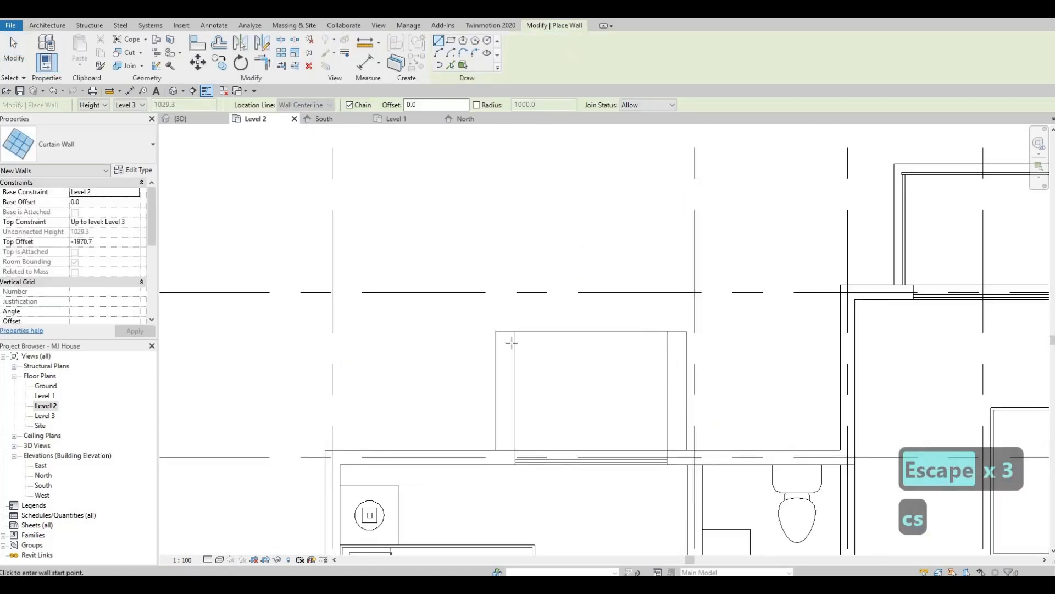
left_click(513, 340)
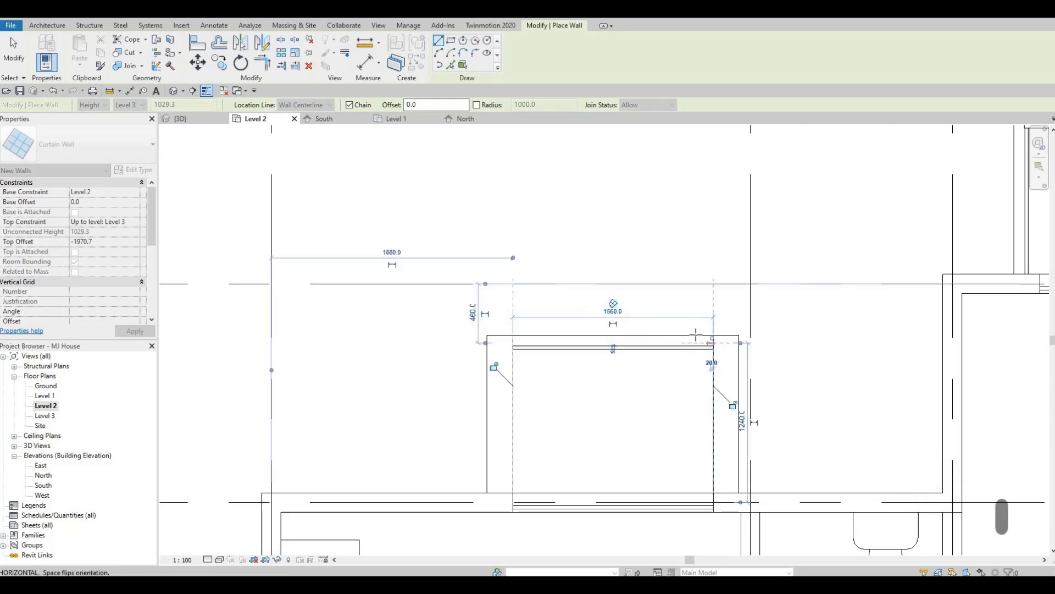
key("Escape")
- Draw the same low curtain wall along the outer edge of the front bedroom's Glulam frame, from its solid side to the open side
scroll(671, 378, "down", 4)
scroll(503, 346, "down", 2)
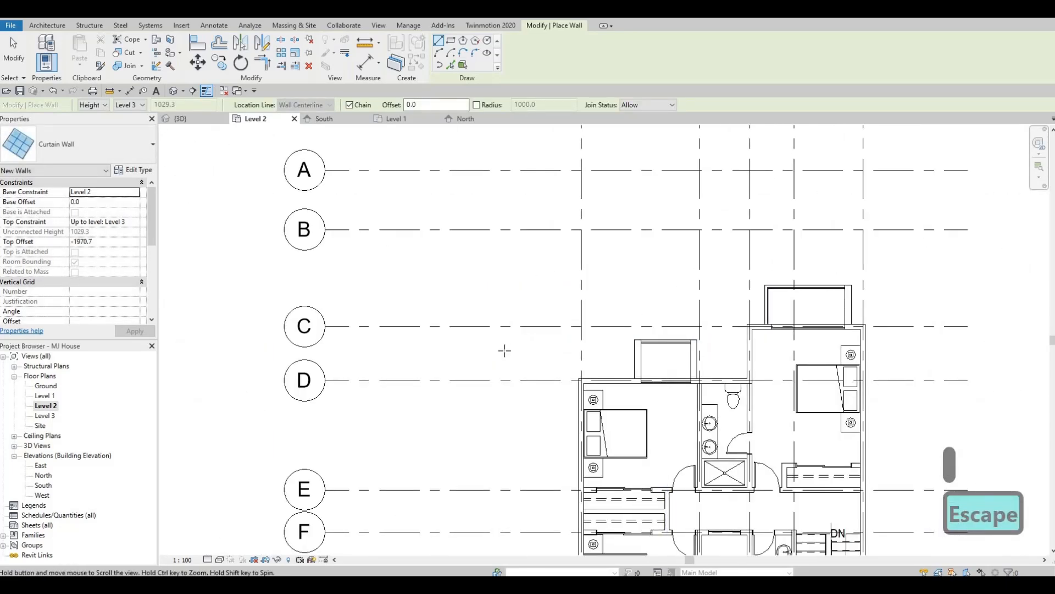
middle_click_drag(504, 349, 399, 166)
scroll(479, 392, "up", 5)
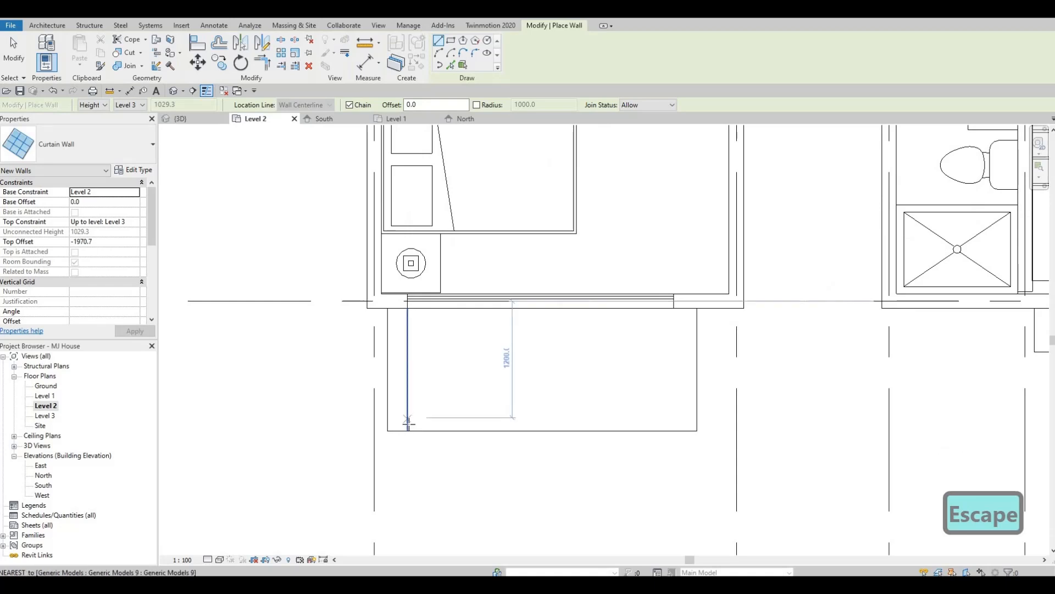
left_click(408, 424)
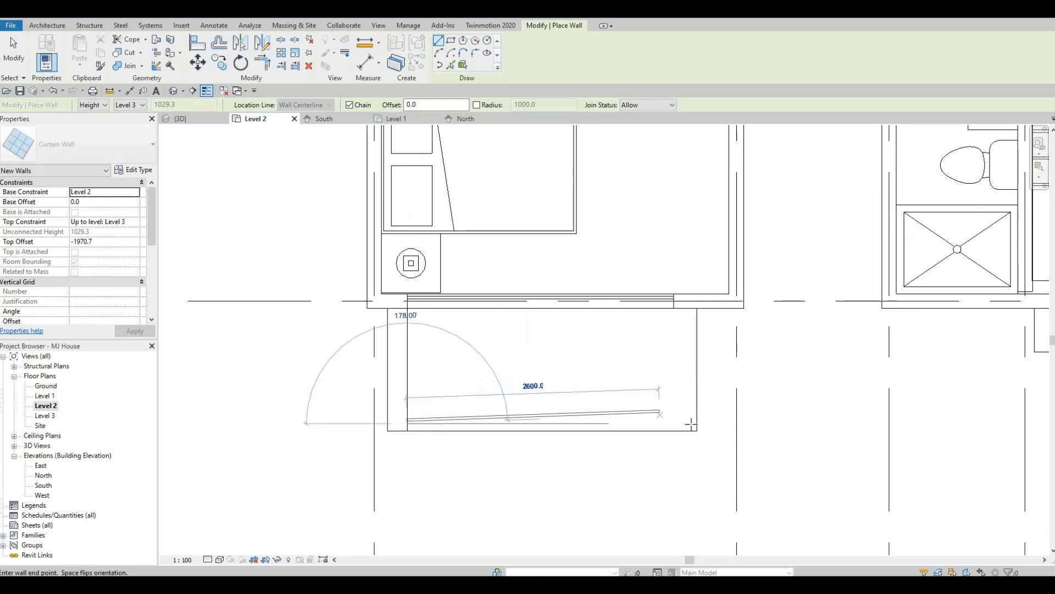
left_click(691, 424)
key("Escape")
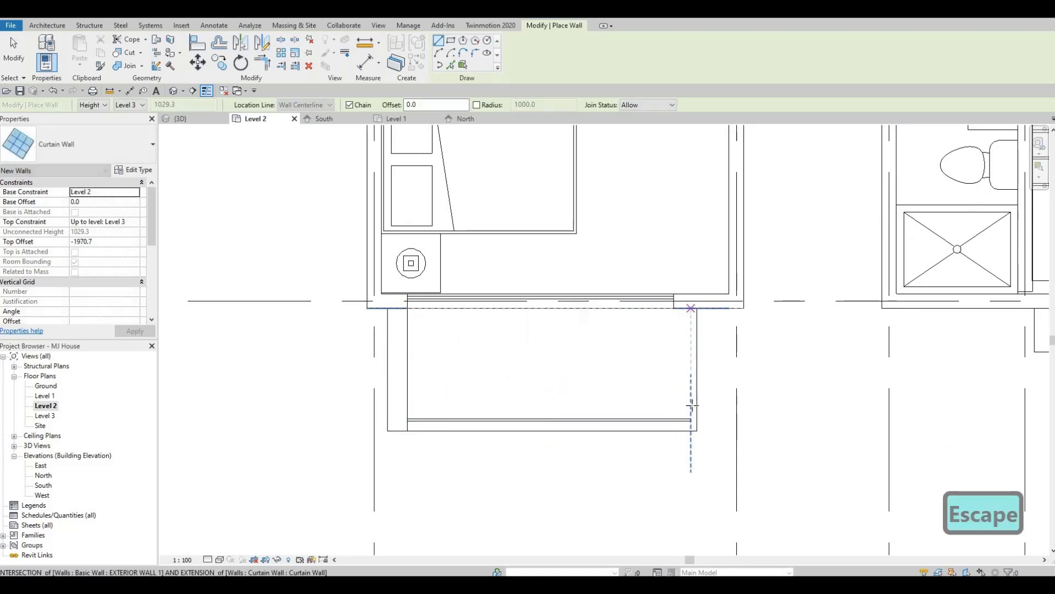
- Draw a side curtain wall on the front bedroom frame's open side, from the exterior wall to the outer glass
left_click(692, 308)
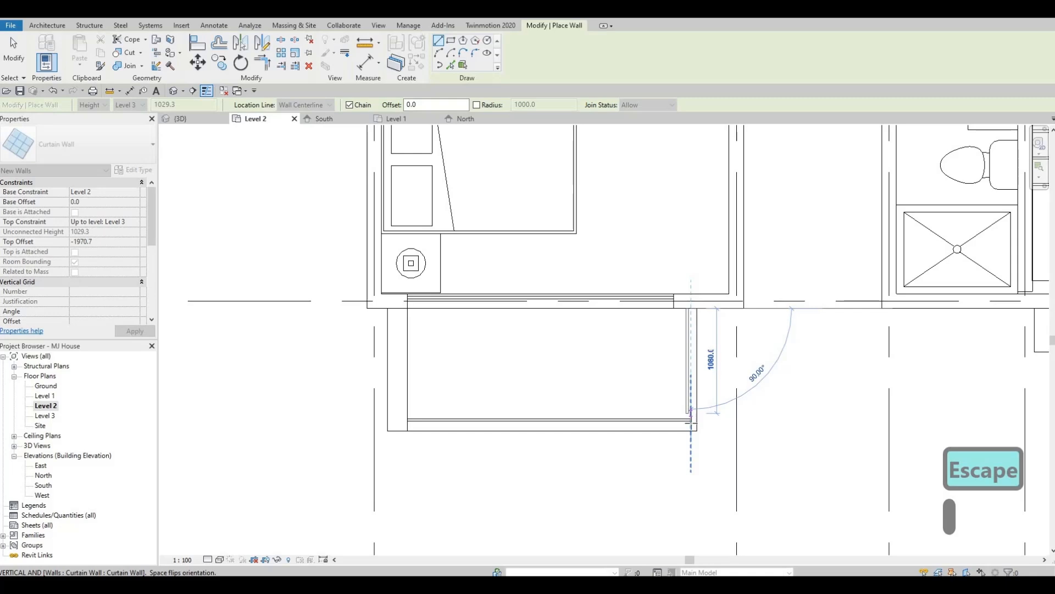
scroll(691, 409, "up", 2)
key("Escape")
scroll(720, 341, "down", 4)
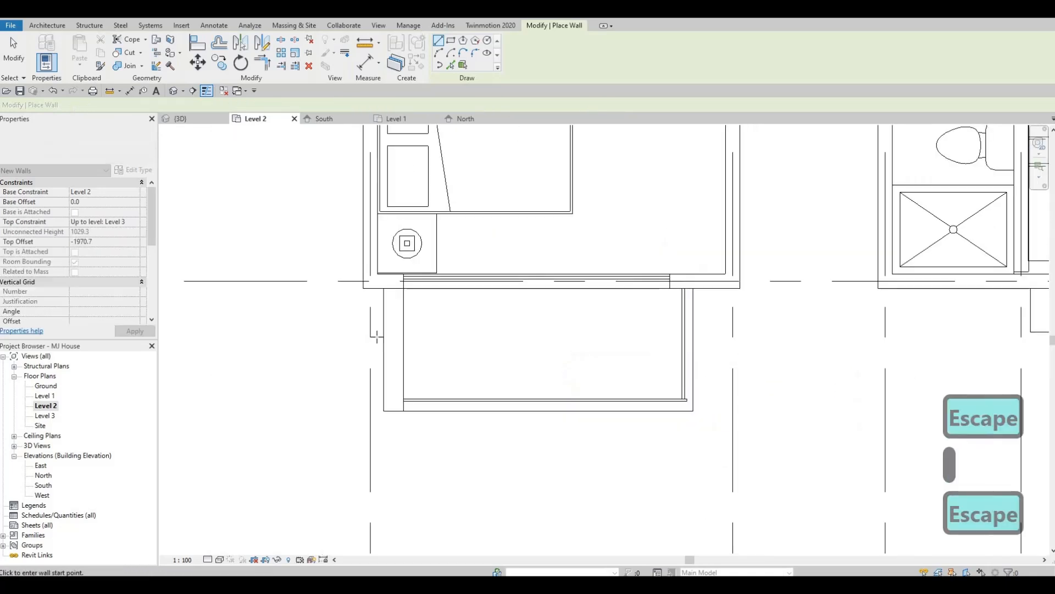
scroll(404, 276, "up", 3)
scroll(311, 229, "down", 4)
key("Escape")
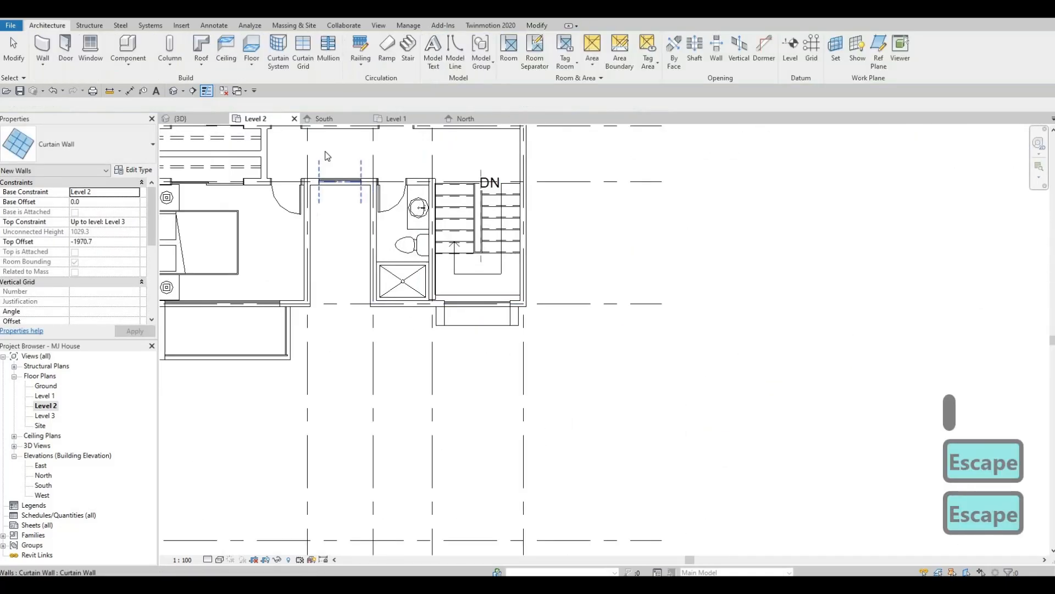
key("Escape")
- Nudge the front frame's side curtain wall slightly outward so it lines up with the end of the outer glass
middle_click_drag(239, 132, 323, 133)
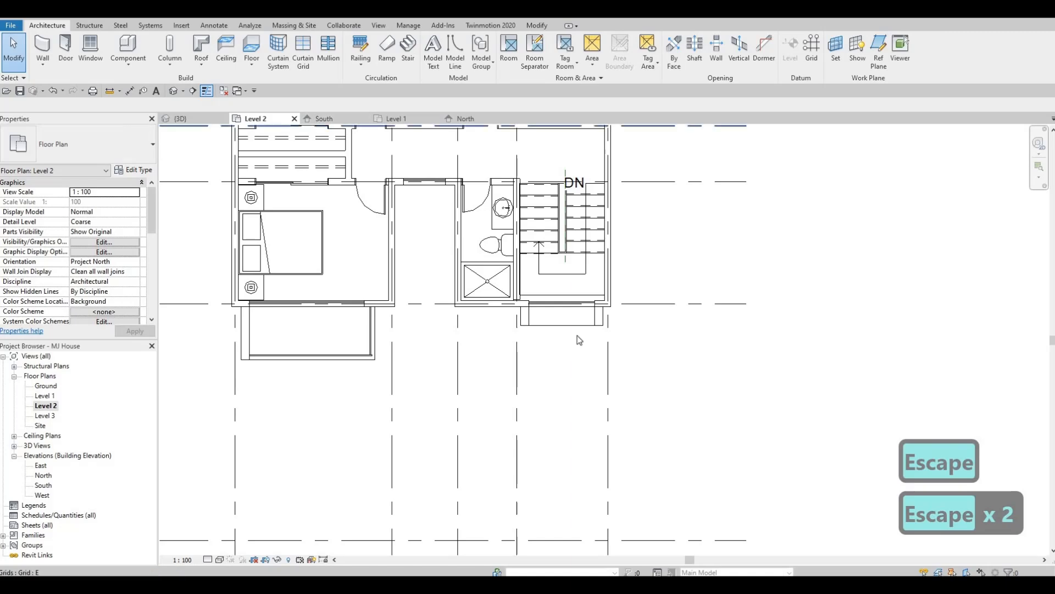
left_click(196, 119)
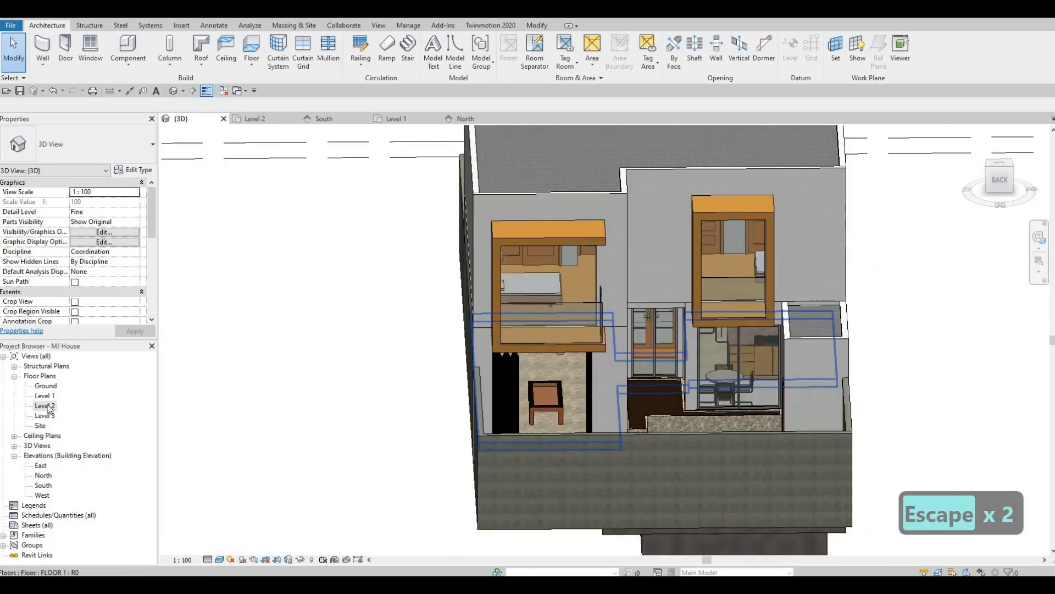
double_click(45, 405)
scroll(373, 357, "up", 5)
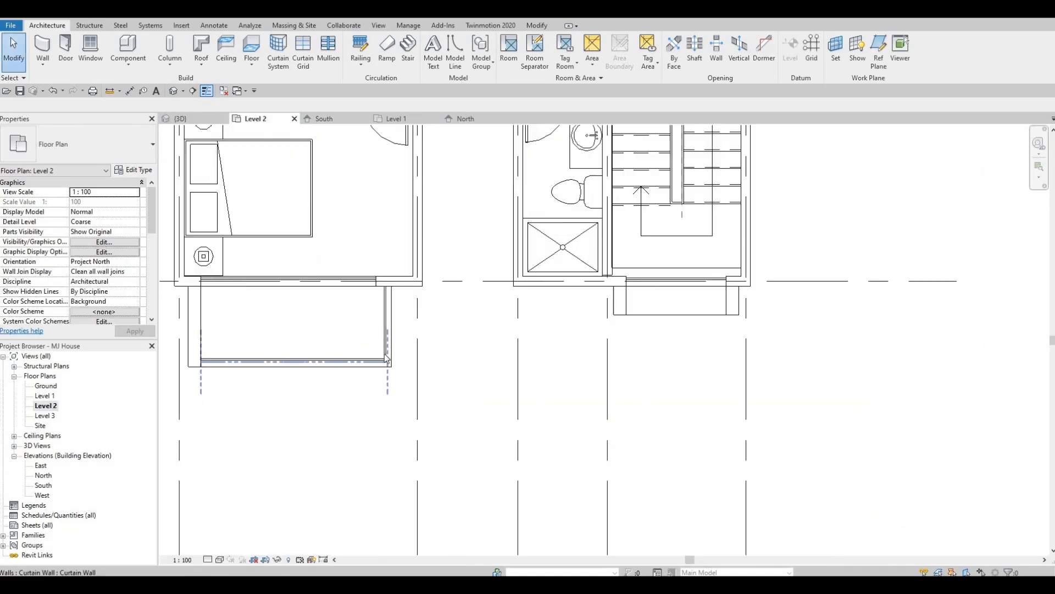
key("Escape")
left_click(455, 321)
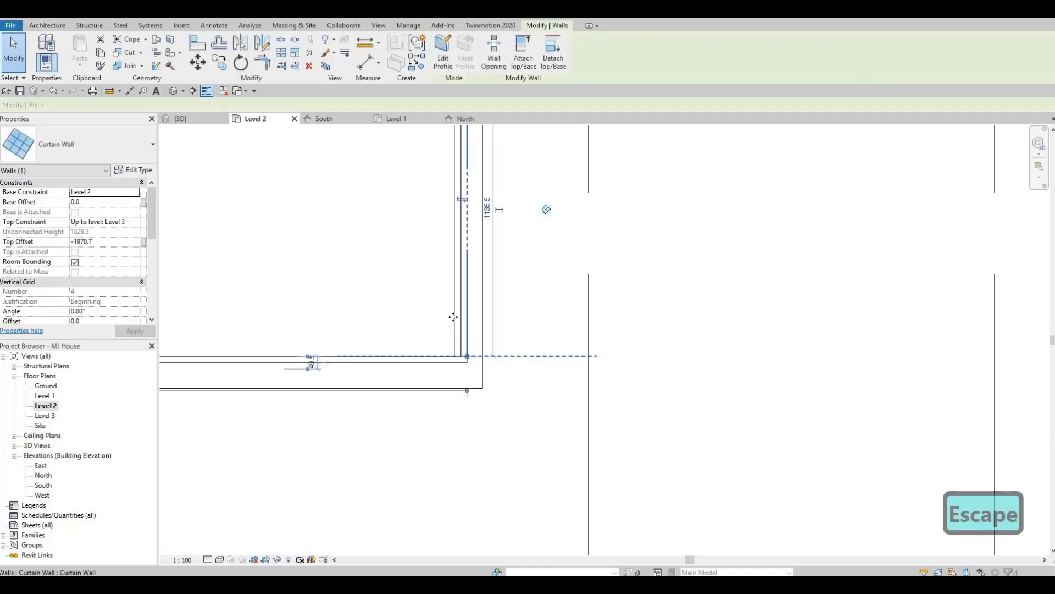
key("Right")
key("Right")
key("Escape")
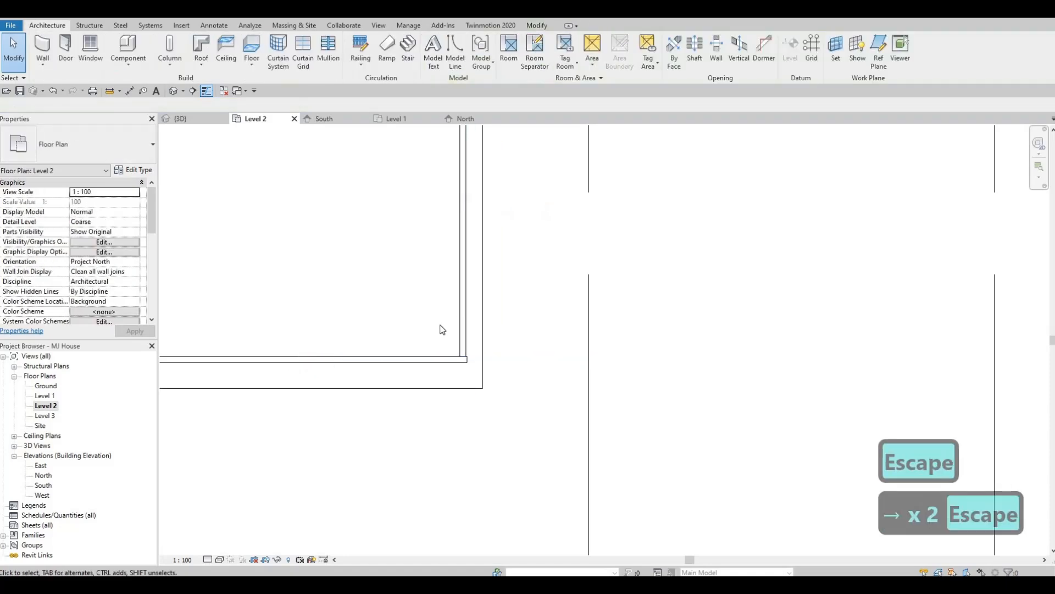
- Examine the curtain-wall railings in the rear frames on the Level 2 plan, and inspect the front frame's glass in 3D
scroll(498, 358, "down", 5)
scroll(476, 218, "up", 6)
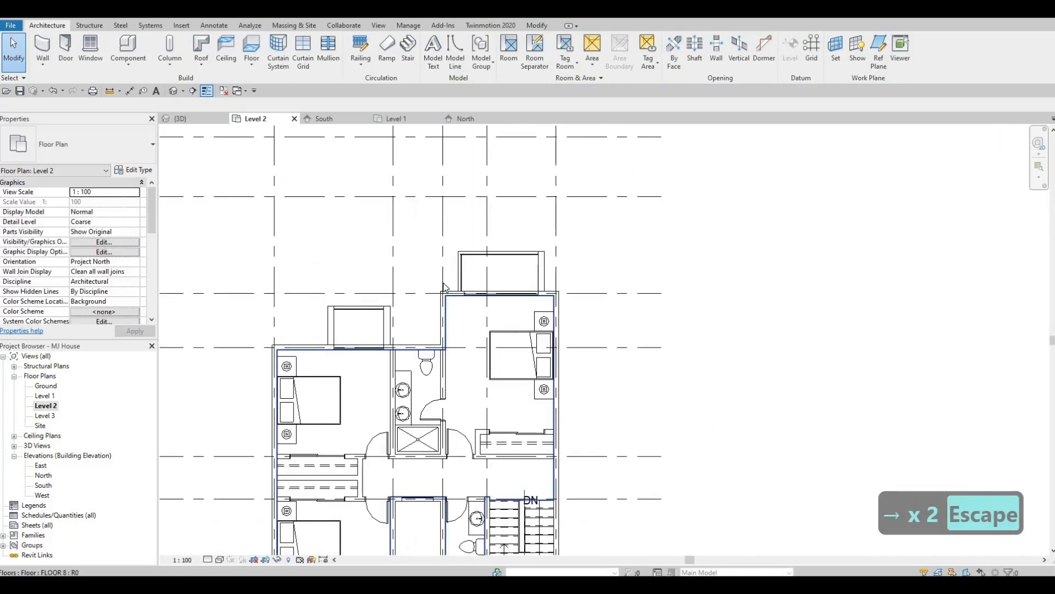
scroll(495, 331, "down", 4)
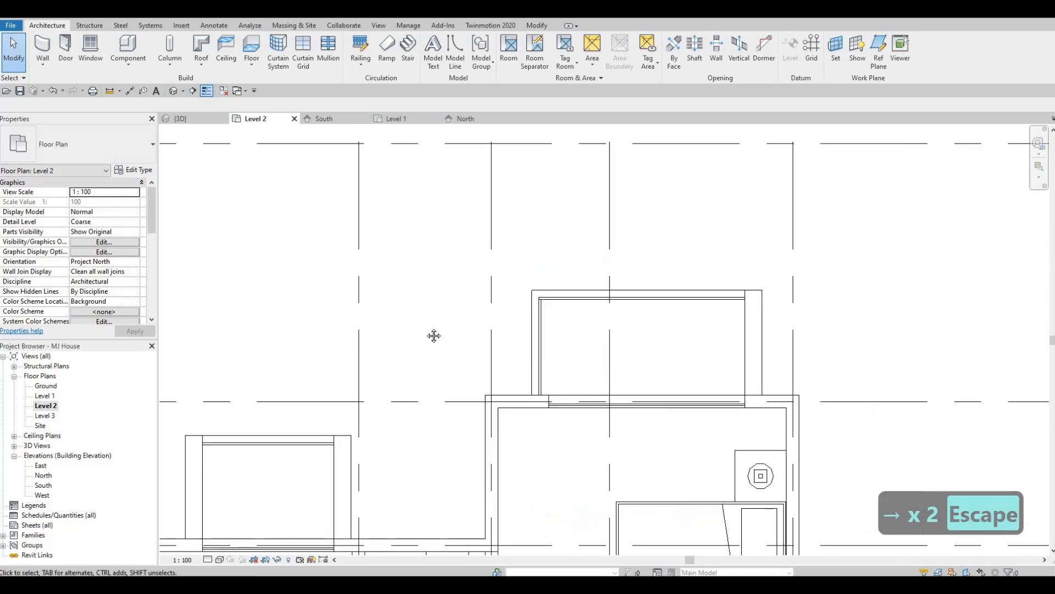
middle_click_drag(433, 335, 555, 283)
scroll(404, 276, "down", 2)
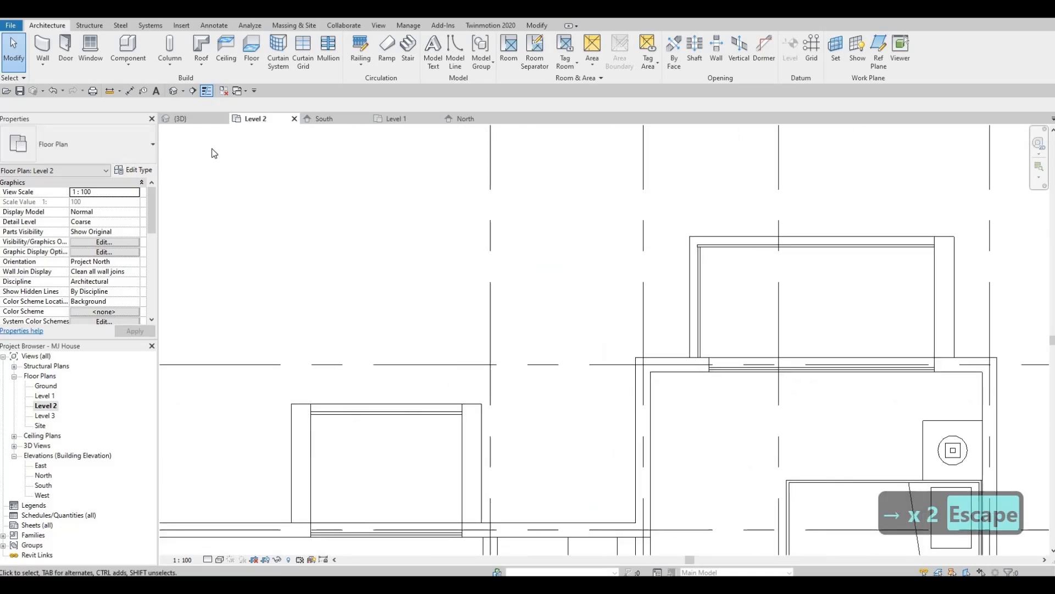
left_click(179, 117)
middle_click_drag(783, 281, 341, 303, "shift")
scroll(342, 303, "up", 2)
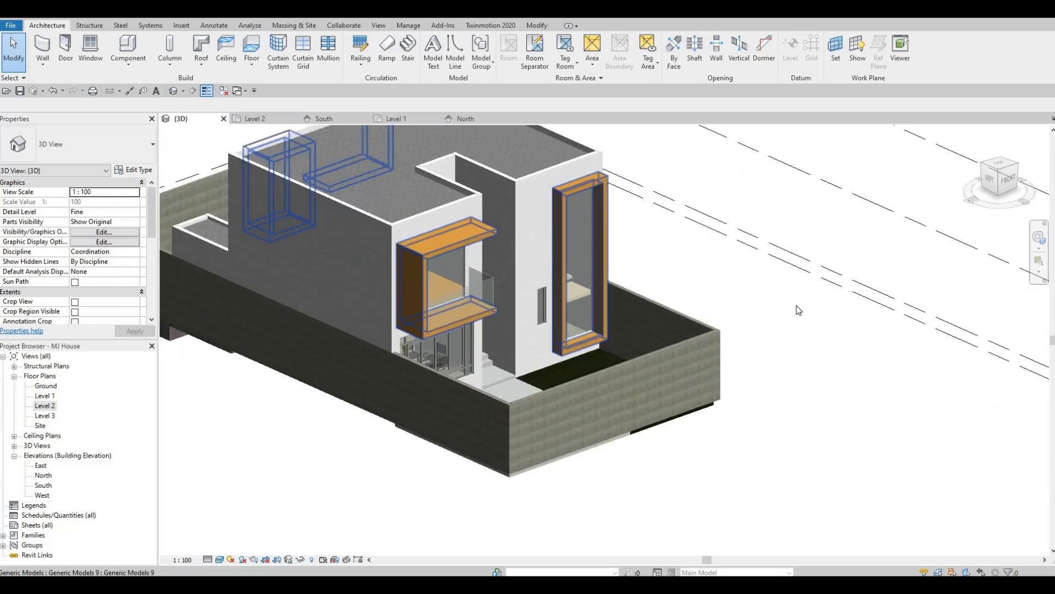